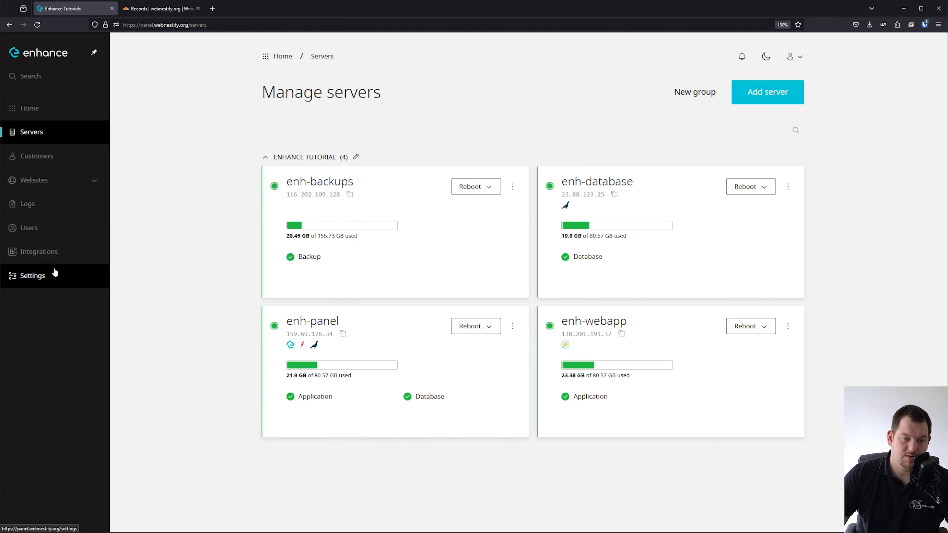
Open a blank Add package form from Settings > Packages.
left_click(48, 276)
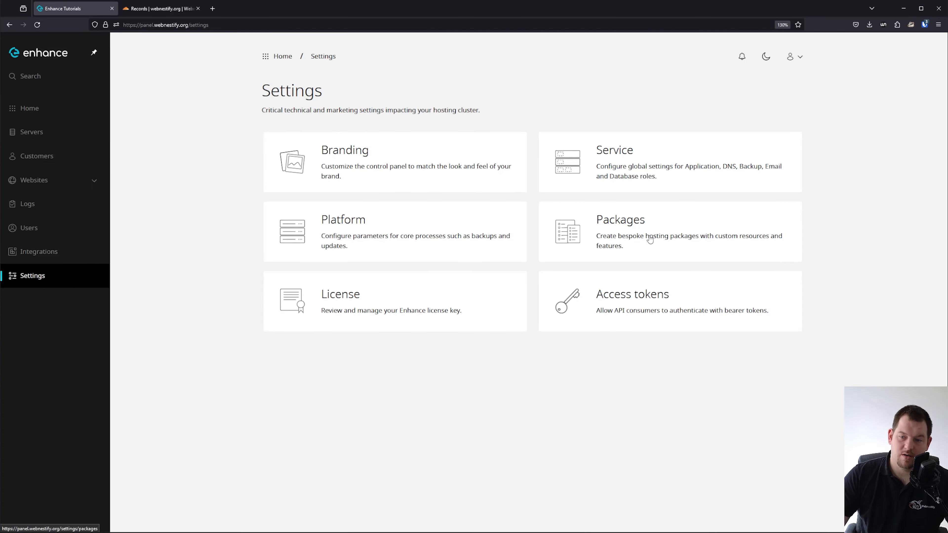
left_click(639, 233)
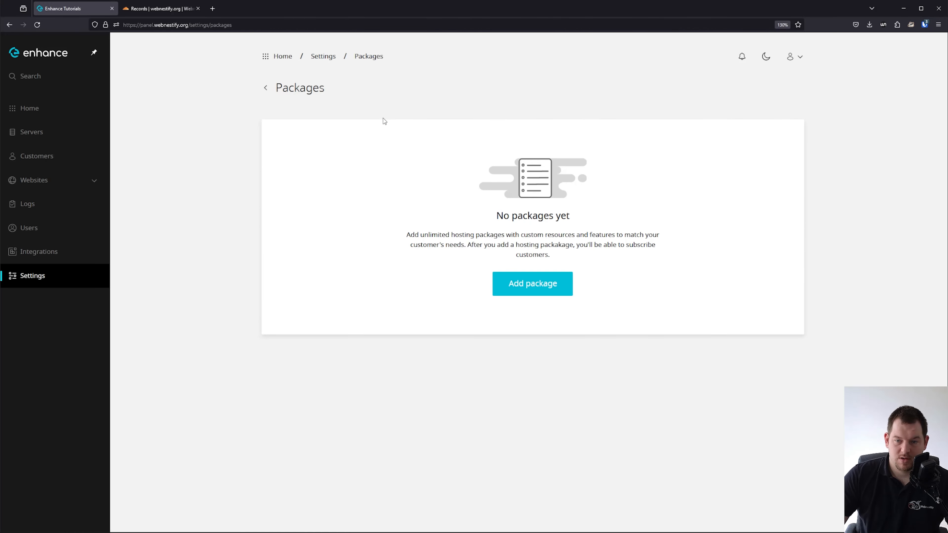
left_click(535, 283)
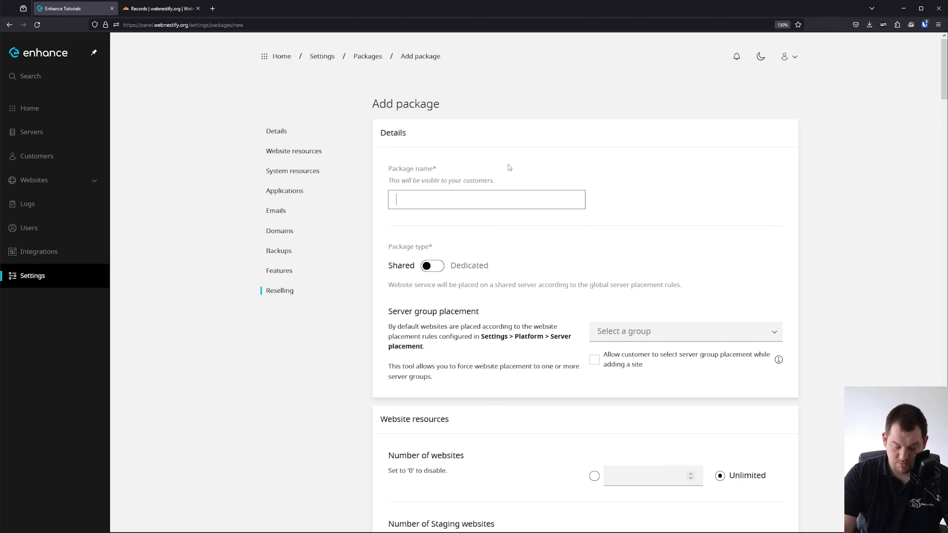
Name the package 'webnestify', make it Dedicated, and set staging websites to Unlimited.
type("webnestuft")
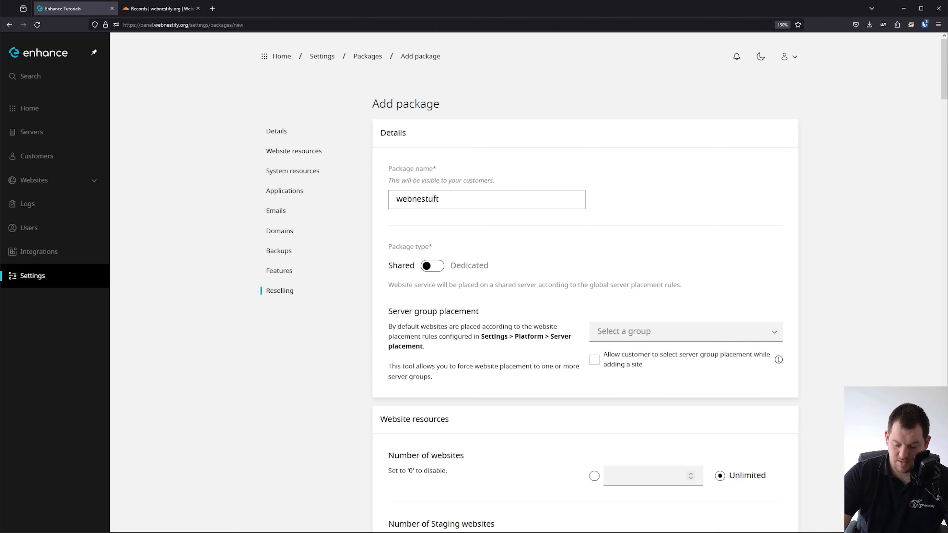
key("BackSpace")
key("BackSpace")
key("BackSpace")
type("ify")
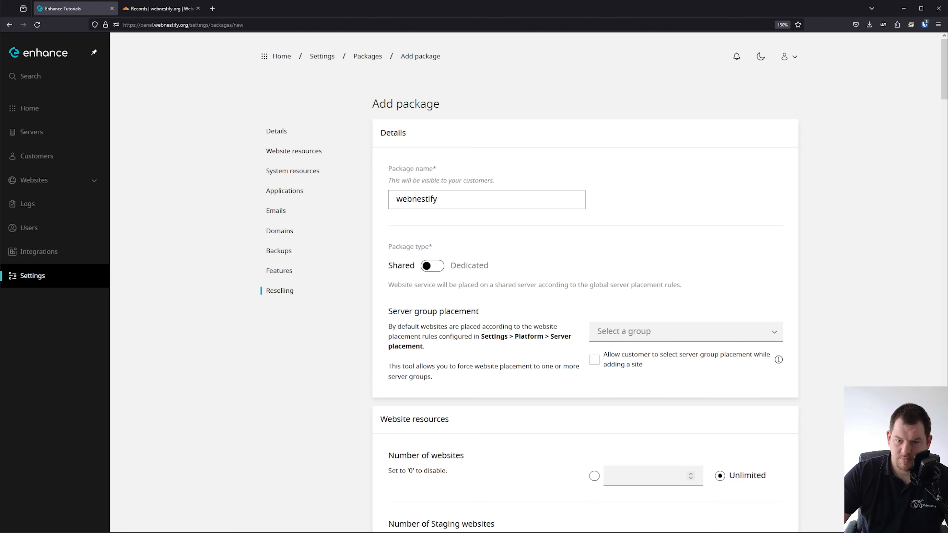
left_click(537, 146)
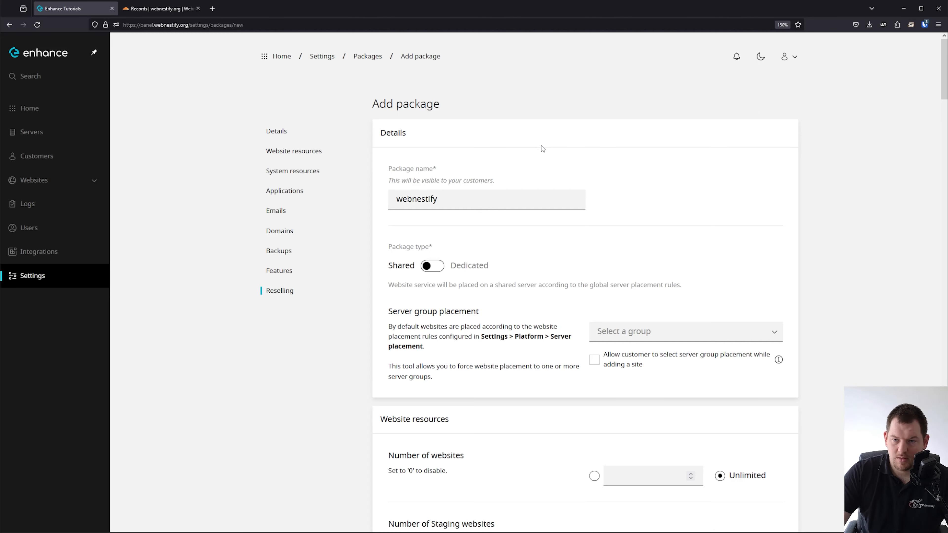
left_click(434, 265)
scroll(702, 222, "down", 3)
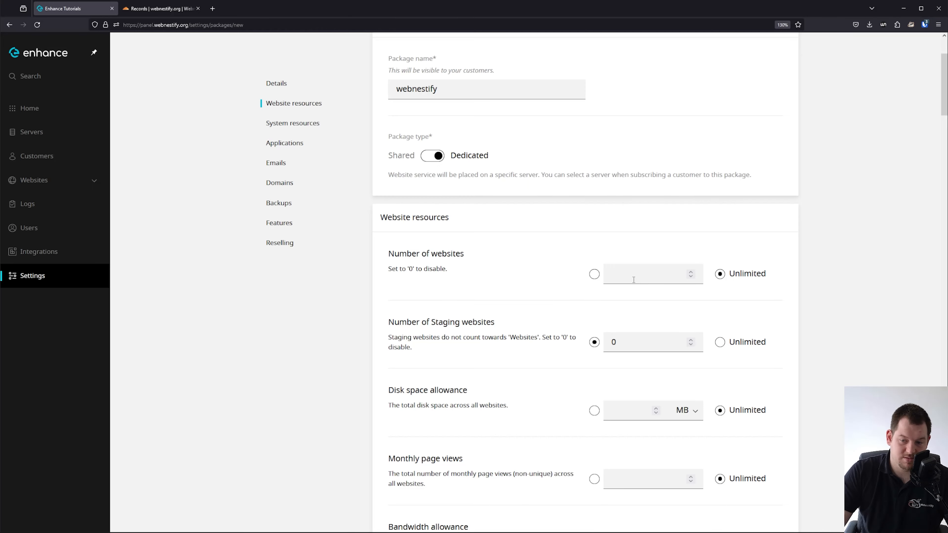
left_click(733, 350)
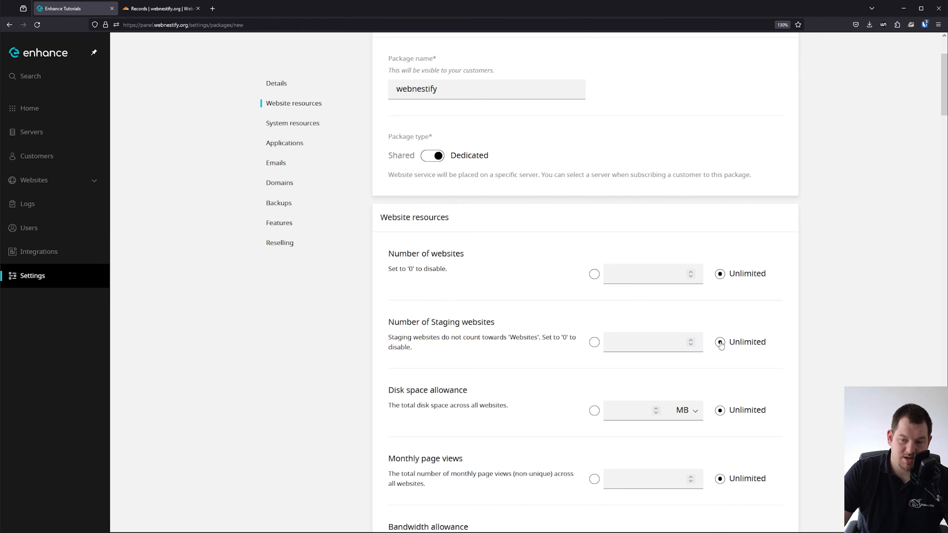
scroll(734, 366, "down", 6)
scroll(709, 341, "down", 6)
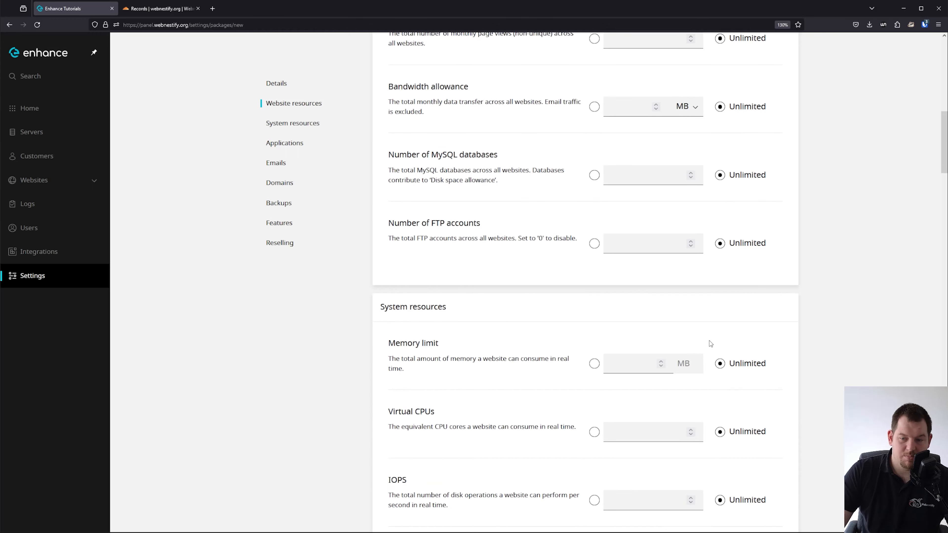
scroll(711, 303, "down", 17)
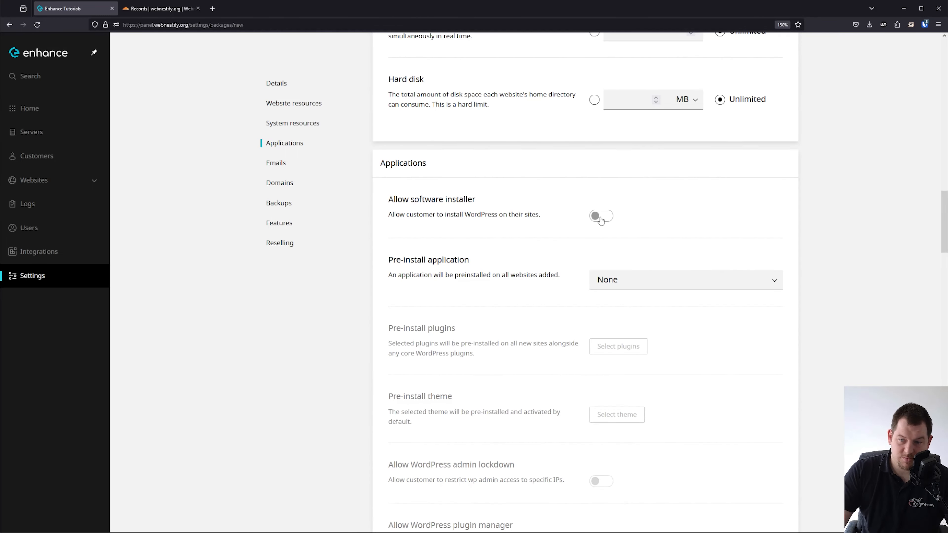
Enable the software installer and choose plain WordPress as the pre-installed application.
left_click(601, 217)
left_click(625, 283)
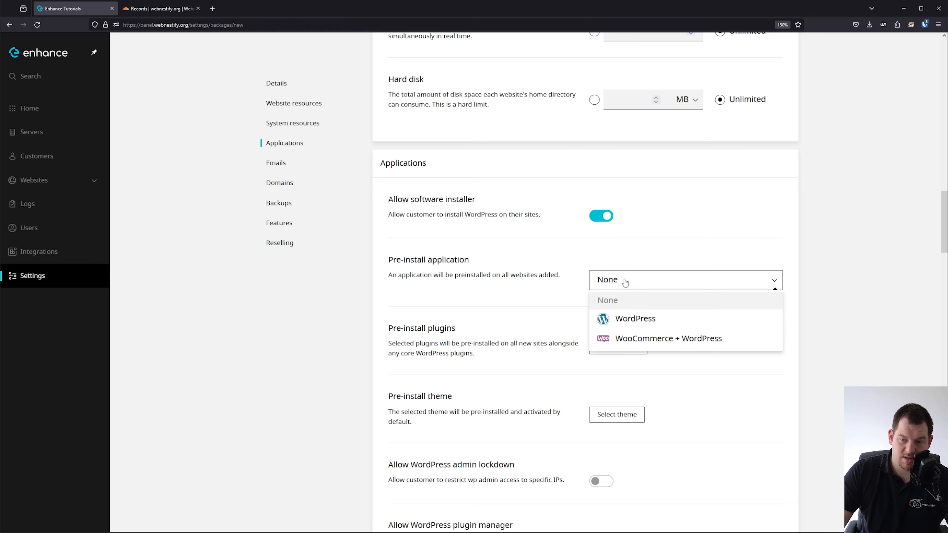
left_click(626, 333)
left_click(626, 284)
left_click(626, 318)
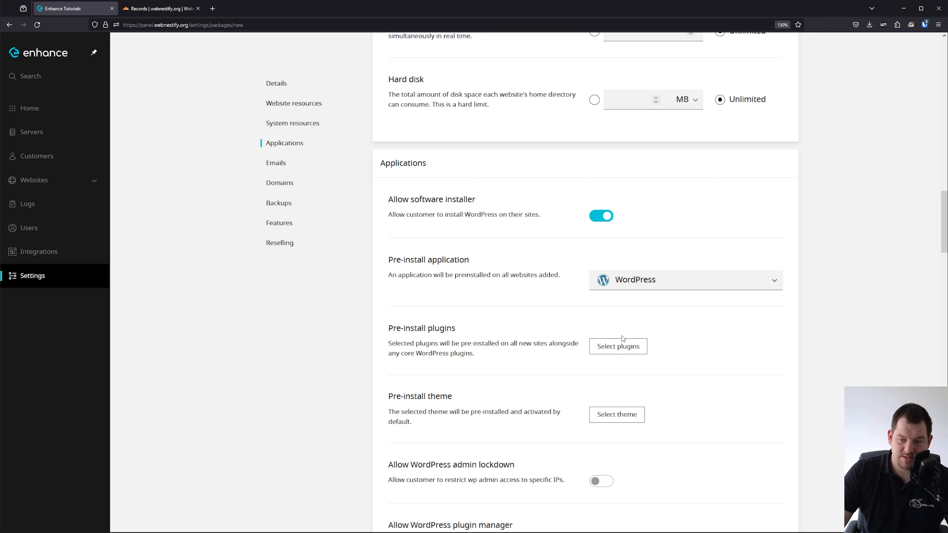
Add LiteSpeed Cache and ActiveCampaign Postmark for WordPress as pre-installed plugins.
left_click(619, 348)
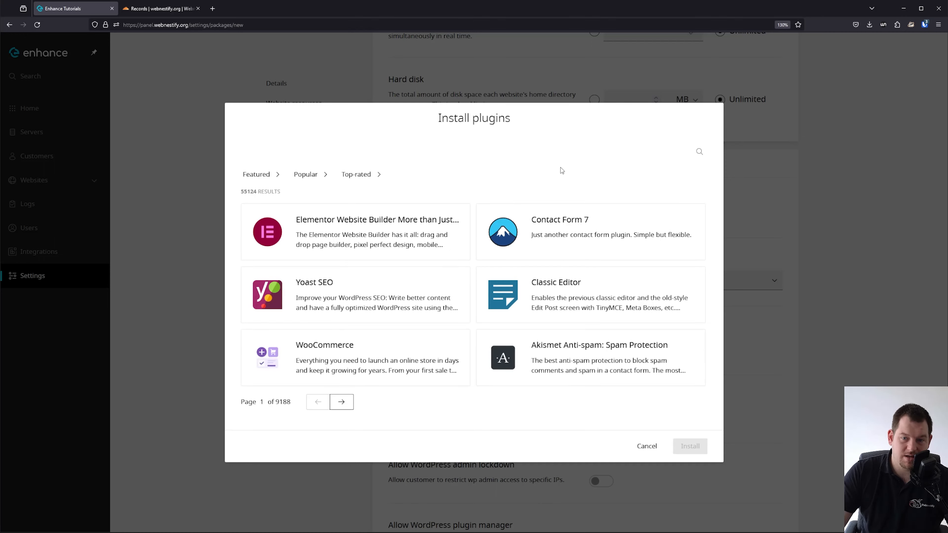
left_click(699, 152)
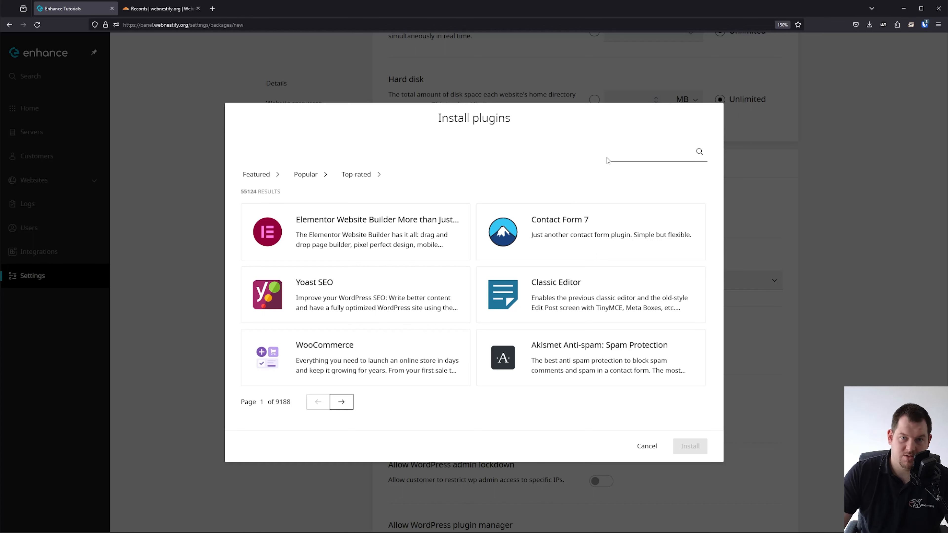
type("lite")
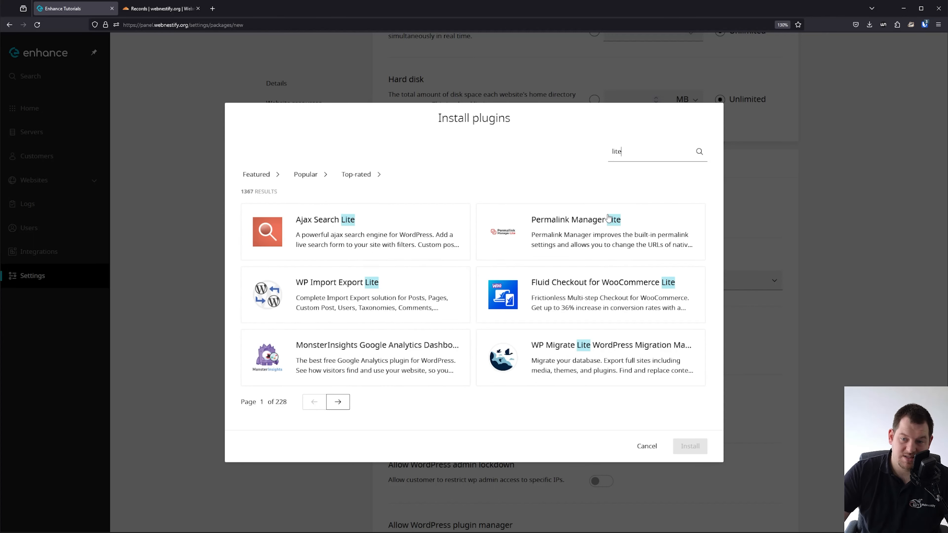
type("speed")
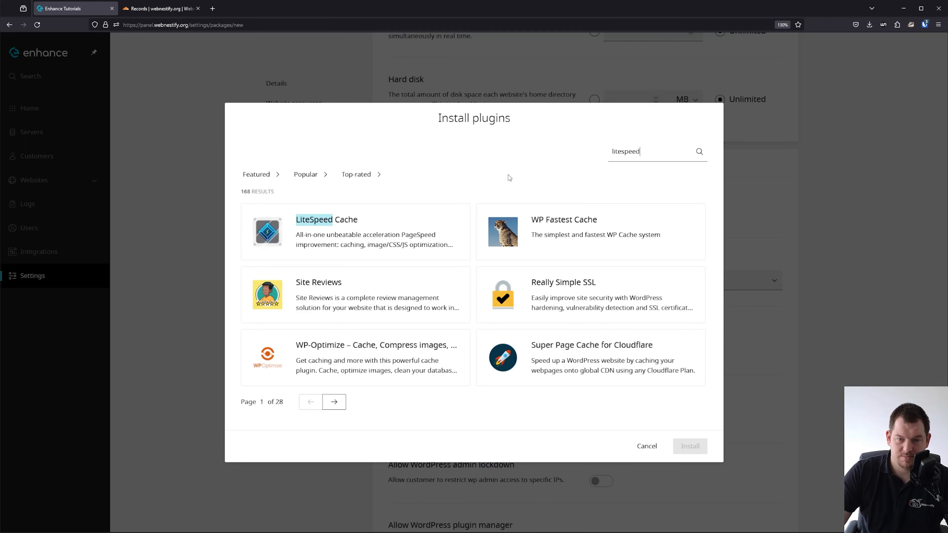
left_click(437, 220)
left_click(690, 446)
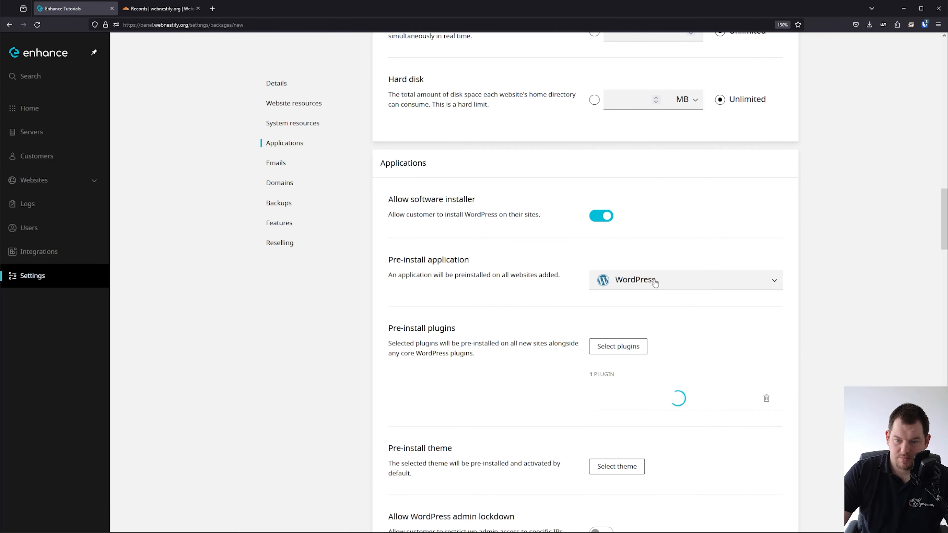
left_click(613, 351)
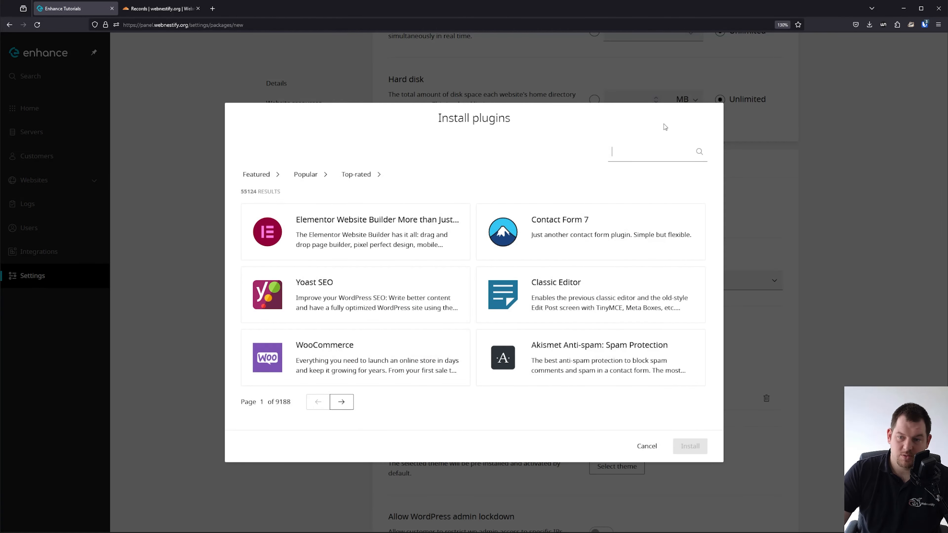
type("postmark")
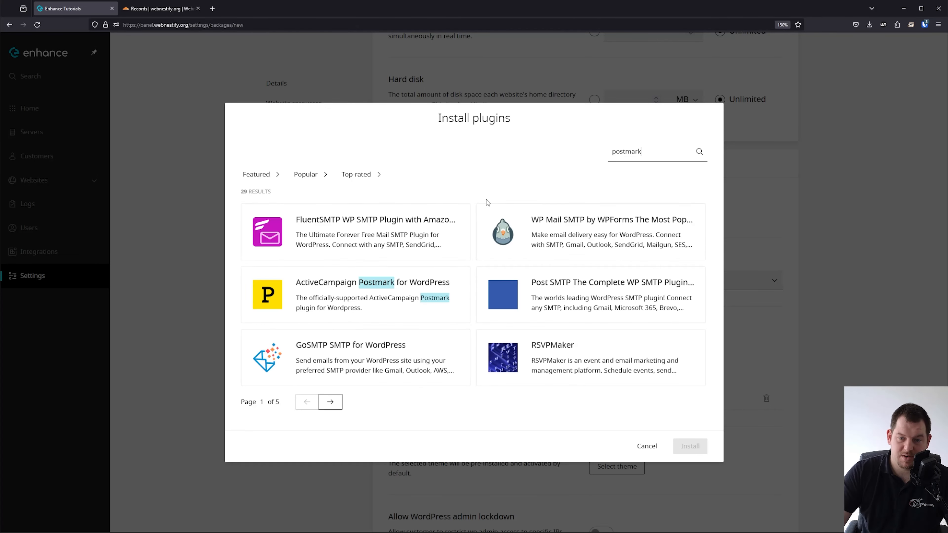
left_click(378, 291)
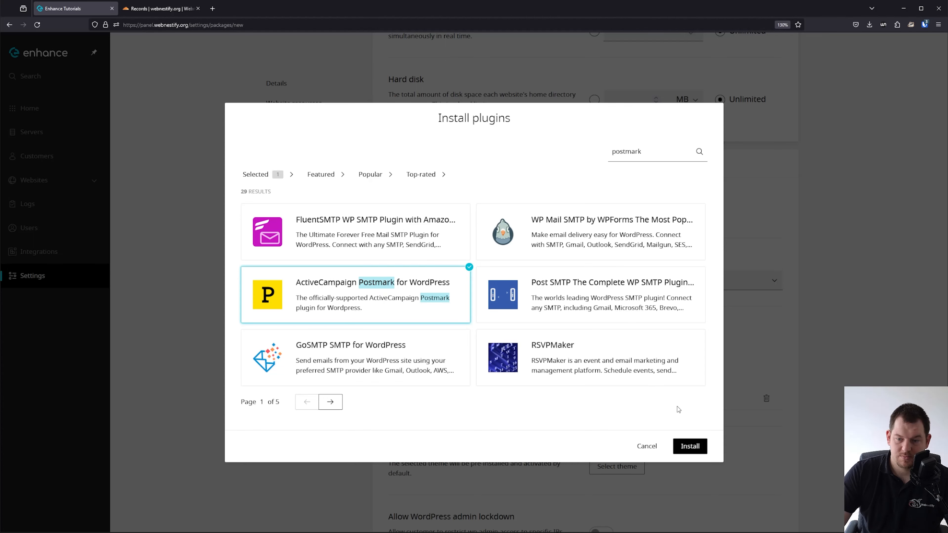
left_click(690, 446)
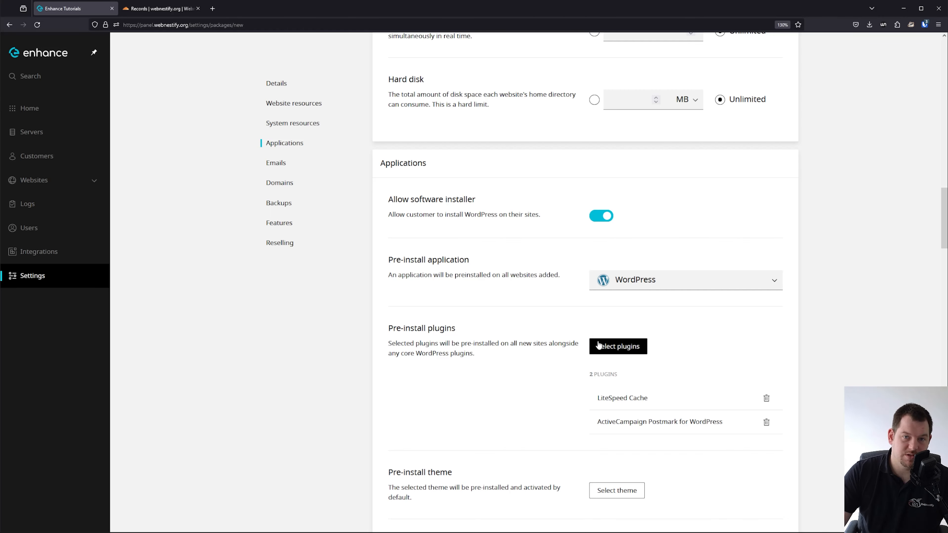
Let customers manage WordPress plugins, themes and additional WordPress users.
scroll(500, 351, "down", 3)
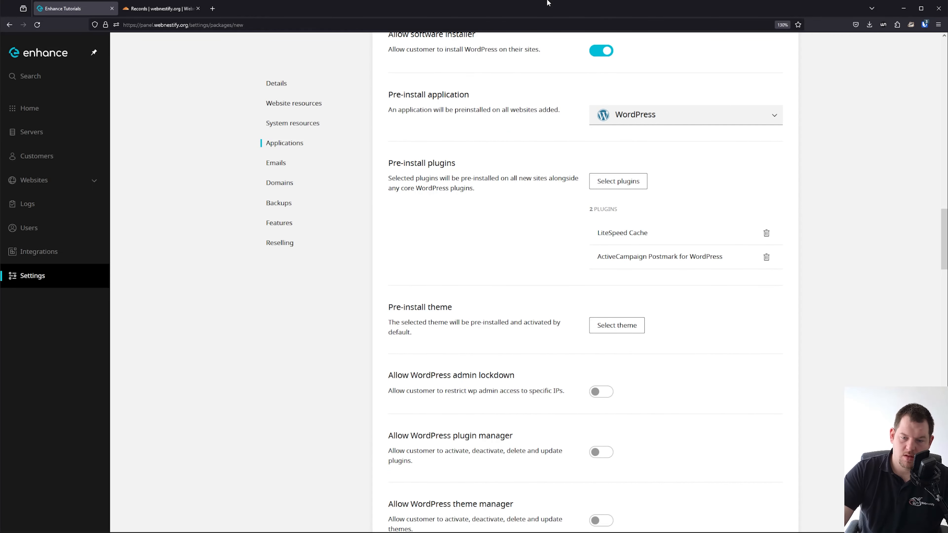
scroll(555, 489, "down", 2)
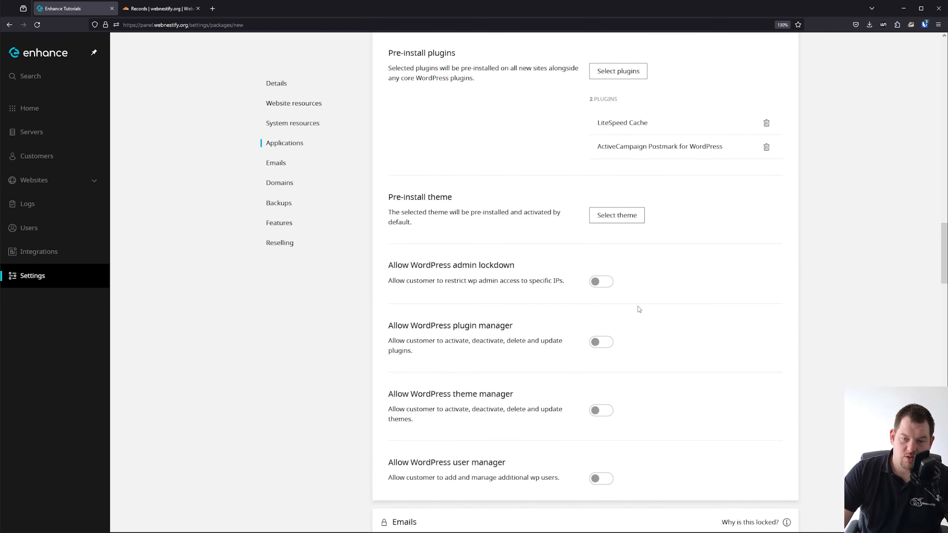
left_click(592, 345)
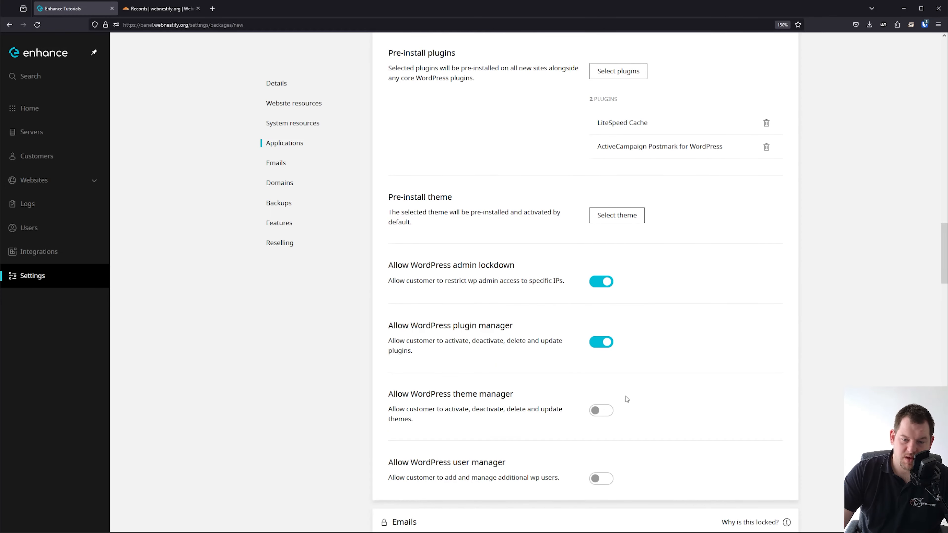
left_click(592, 412)
left_click(598, 474)
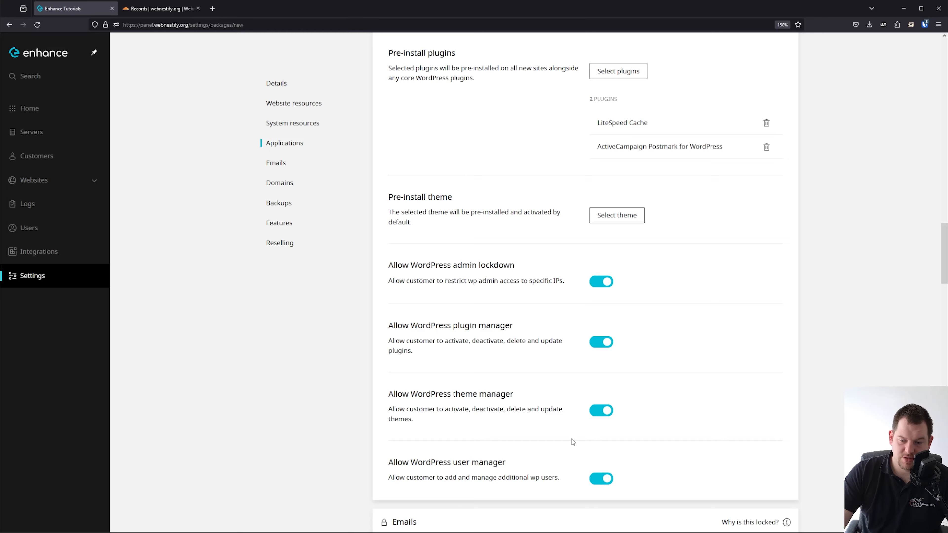
Turn on backups, manual backups and self-restore of backups for customers.
scroll(559, 422, "down", 4)
scroll(597, 283, "down", 3)
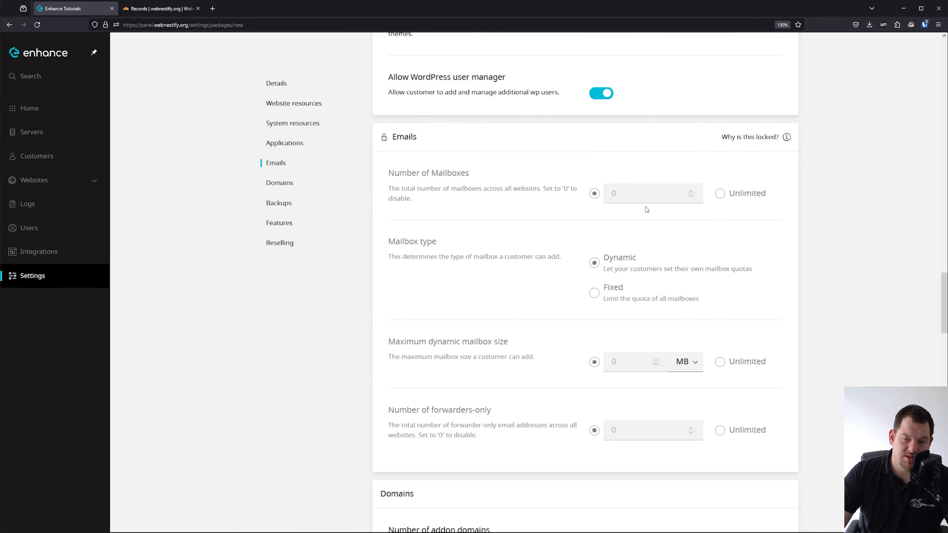
scroll(443, 337, "down", 5)
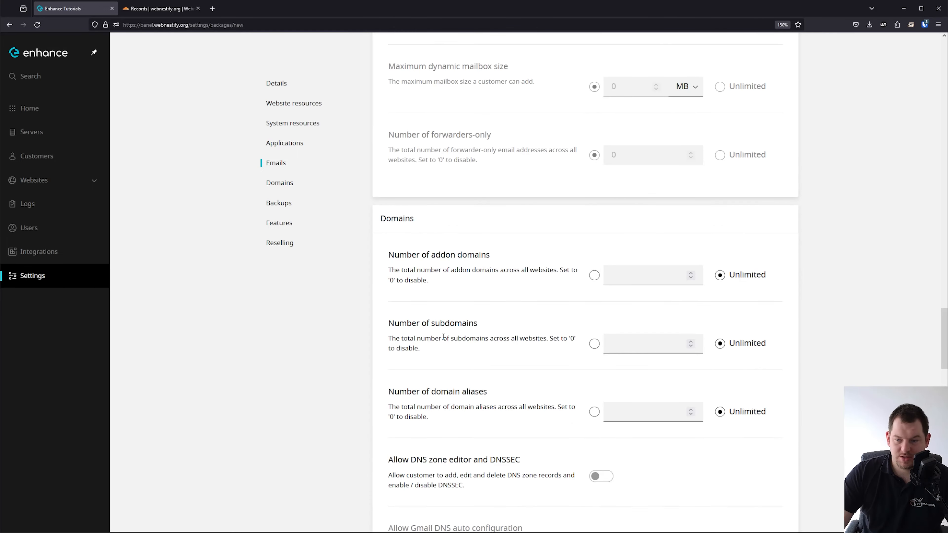
scroll(432, 325, "down", 2)
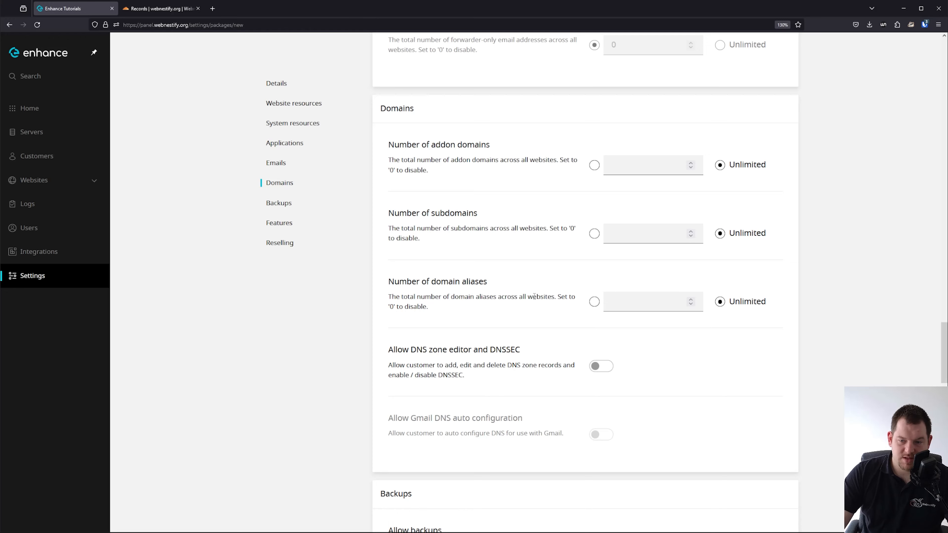
scroll(533, 296, "down", 3)
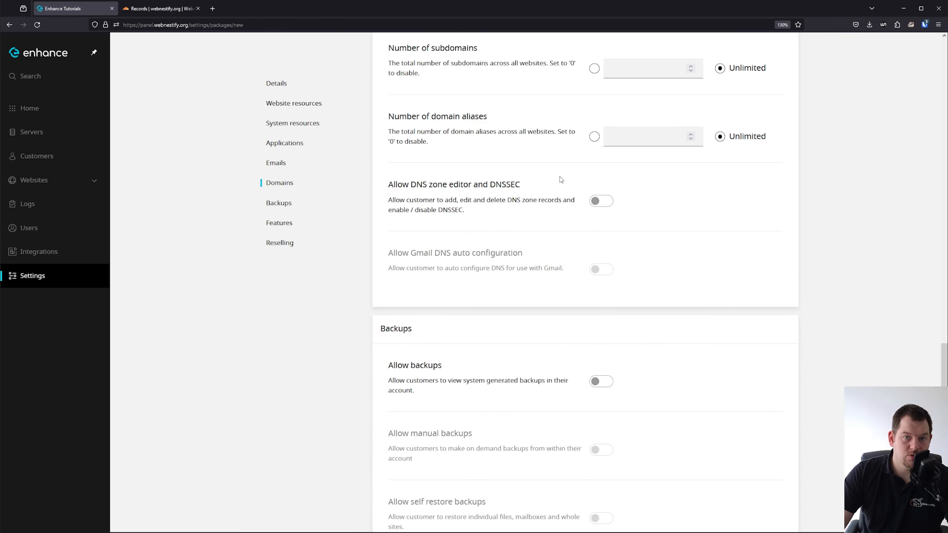
scroll(559, 202, "down", 2)
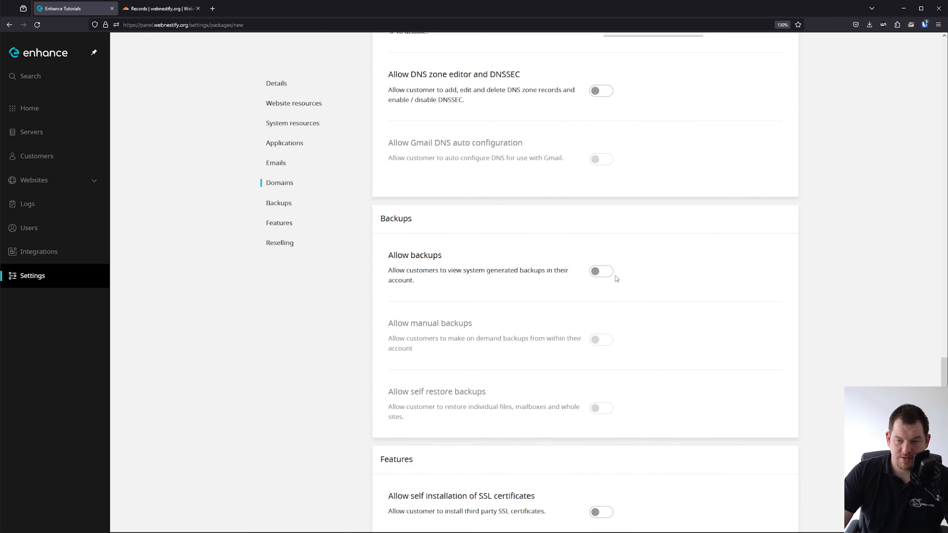
left_click(606, 272)
left_click(594, 339)
left_click(603, 409)
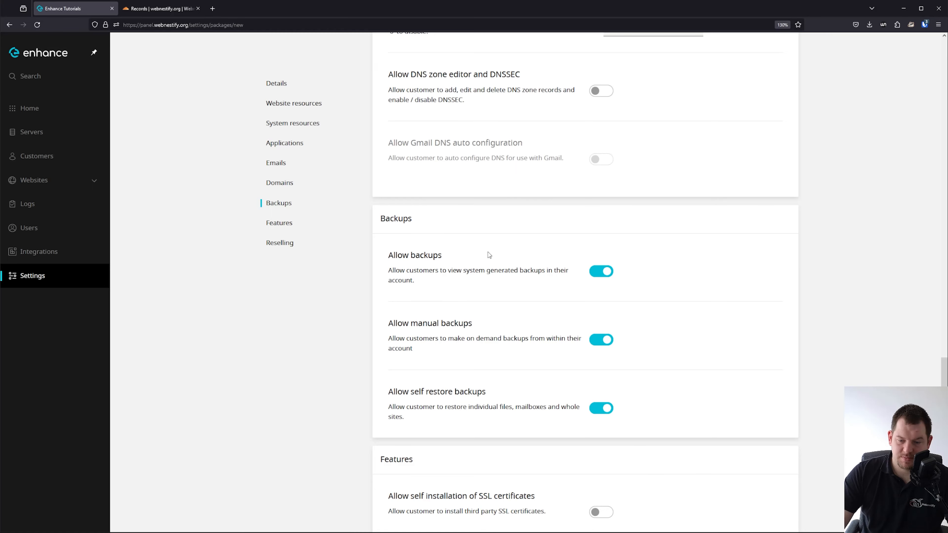
Allow customers SSH access, website cloning and php.ini editing.
scroll(691, 254, "down", 5)
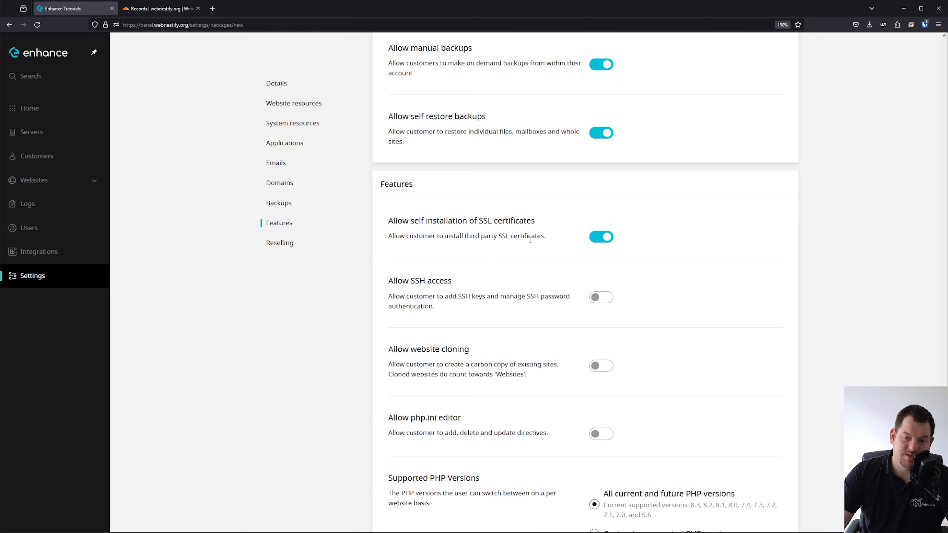
left_click(606, 298)
left_click(610, 369)
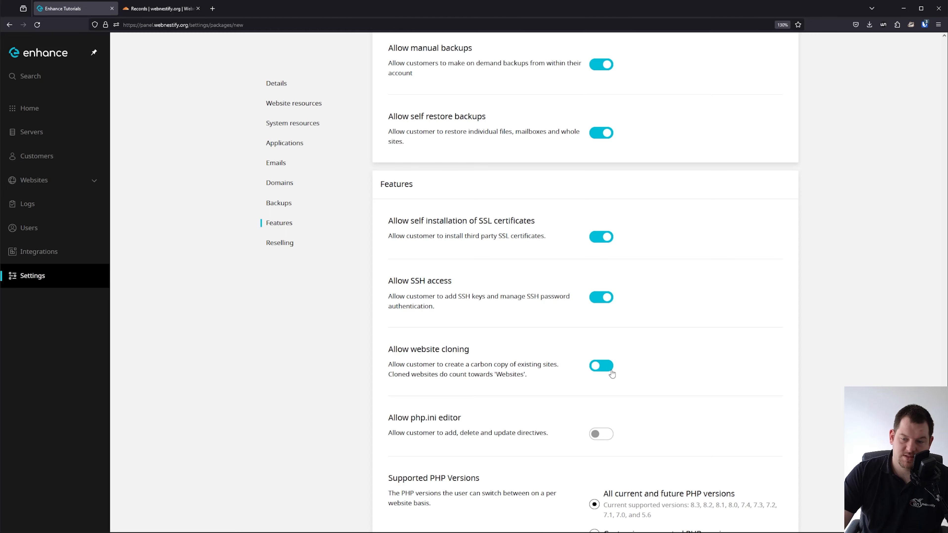
left_click(599, 434)
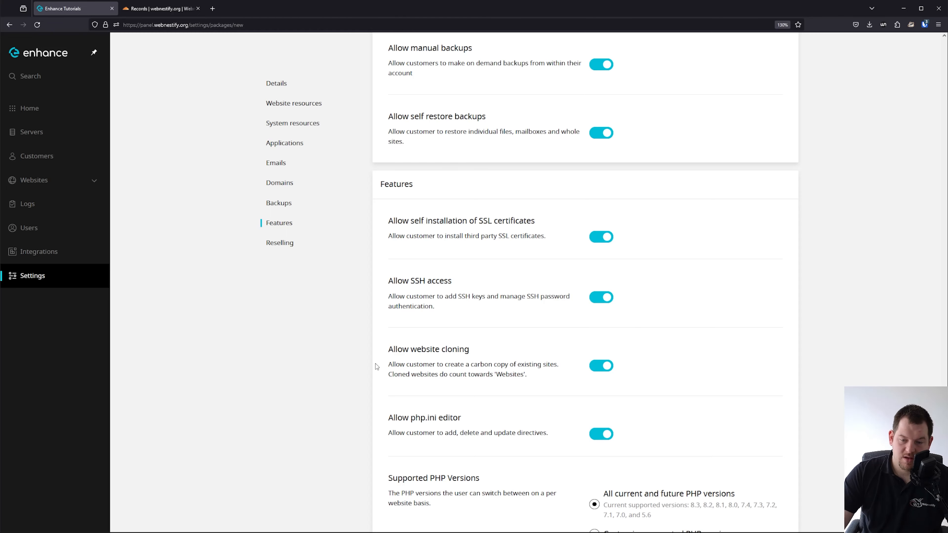
Customise PHP support, removing 7.4, 7.3, 7.1, 7.0 and 5.6, with 8.3 as default.
scroll(460, 406, "down", 5)
scroll(459, 405, "down", 2)
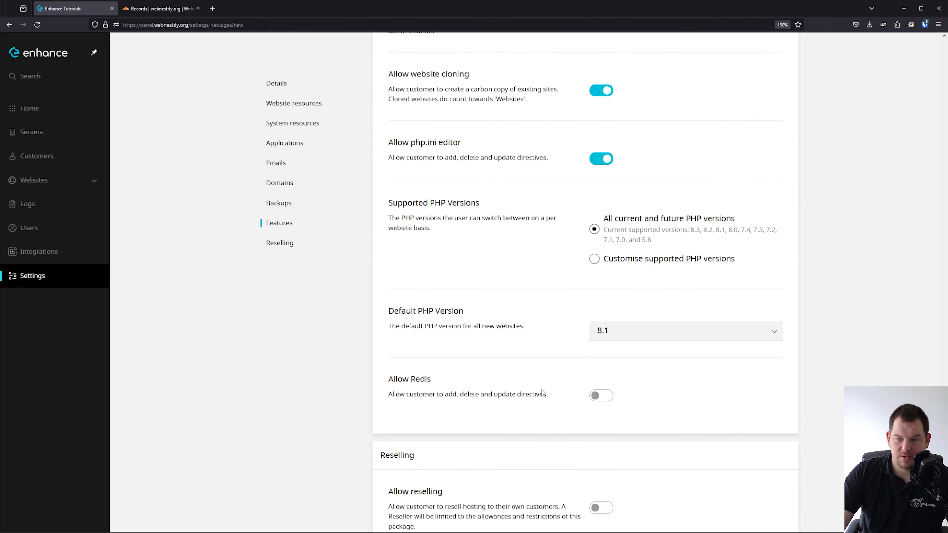
left_click(634, 259)
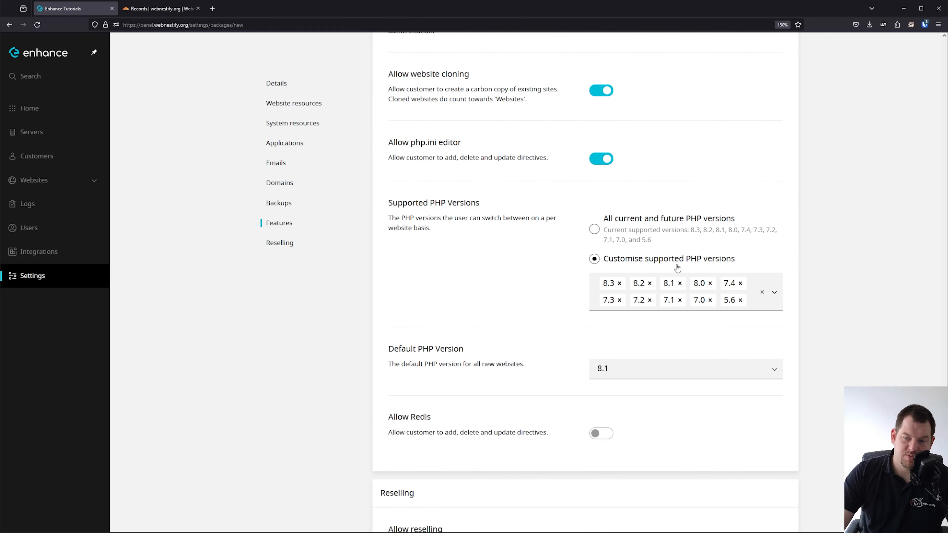
left_click(740, 283)
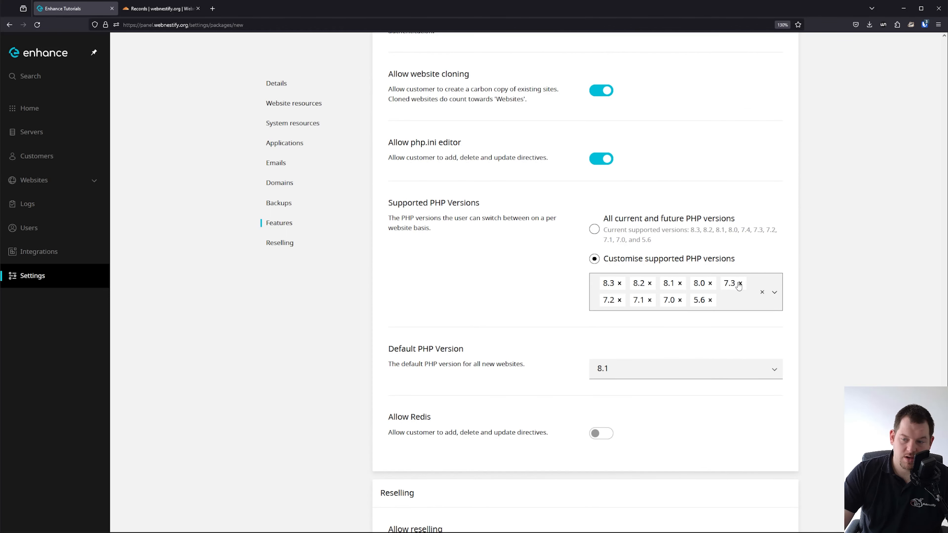
left_click(740, 283)
left_click(617, 301)
left_click(619, 300)
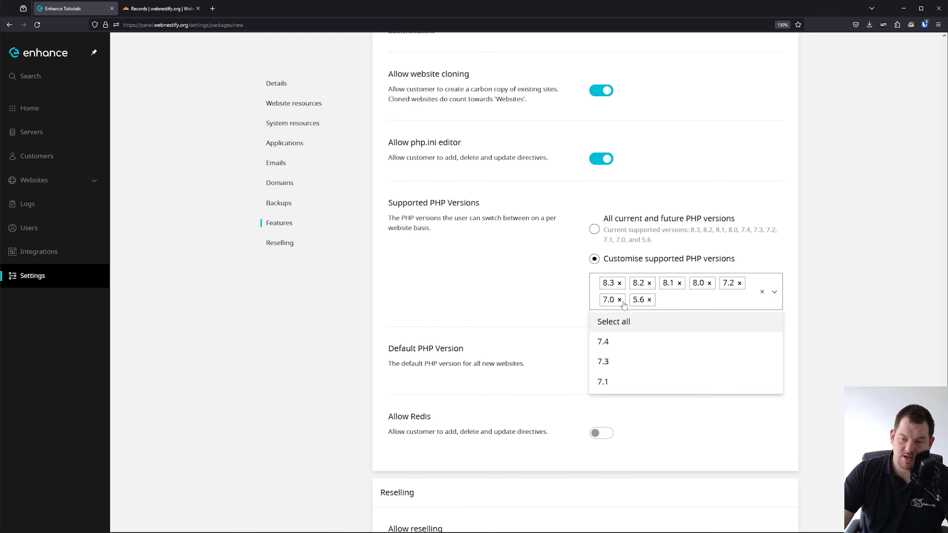
left_click(619, 299)
left_click(619, 300)
left_click(580, 298)
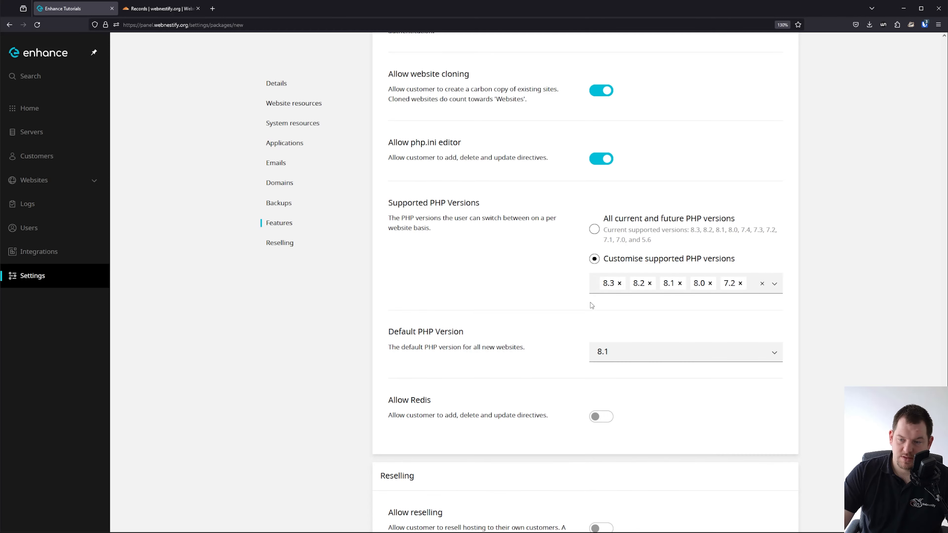
left_click(603, 353)
left_click(625, 374)
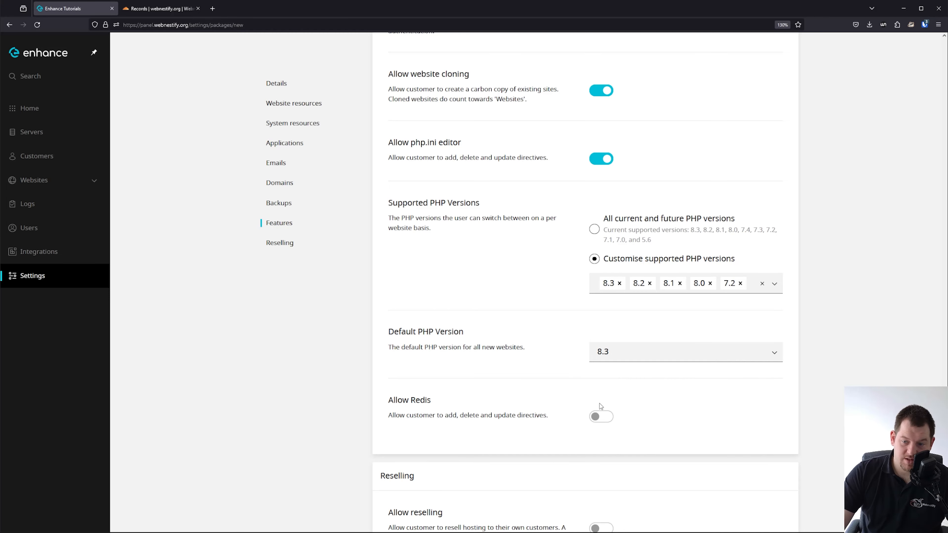
Allow Redis and reselling limited to 1 customer, then save the webnestify package.
left_click(600, 415)
scroll(464, 348, "down", 3)
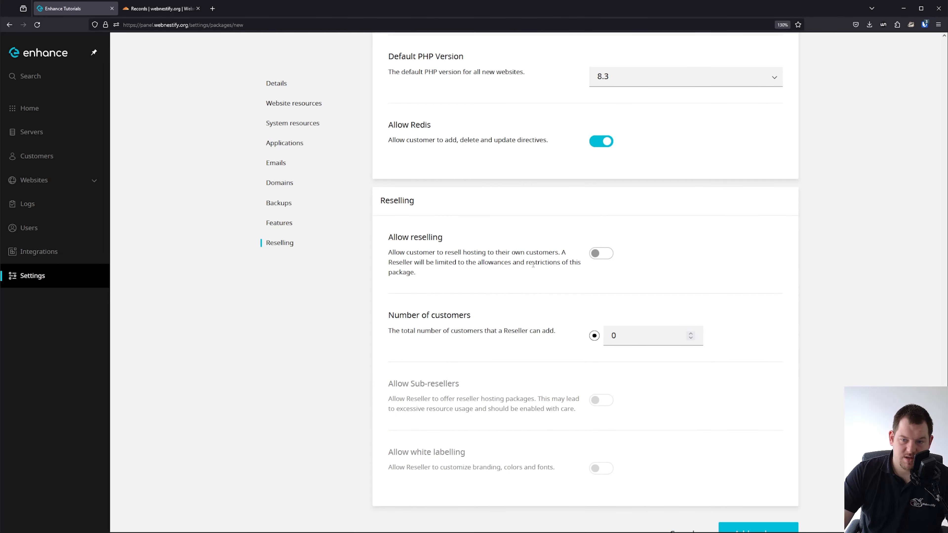
left_click(611, 255)
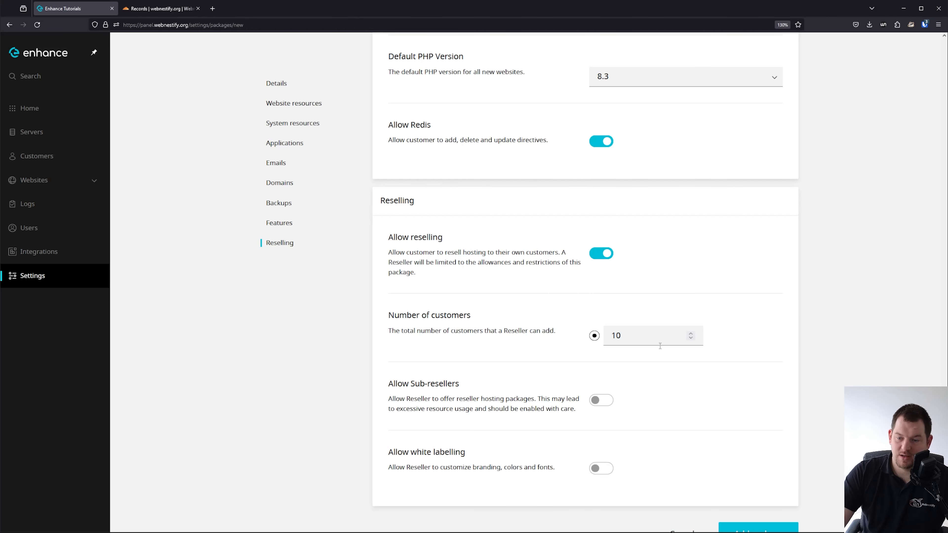
left_click(596, 336)
type("1")
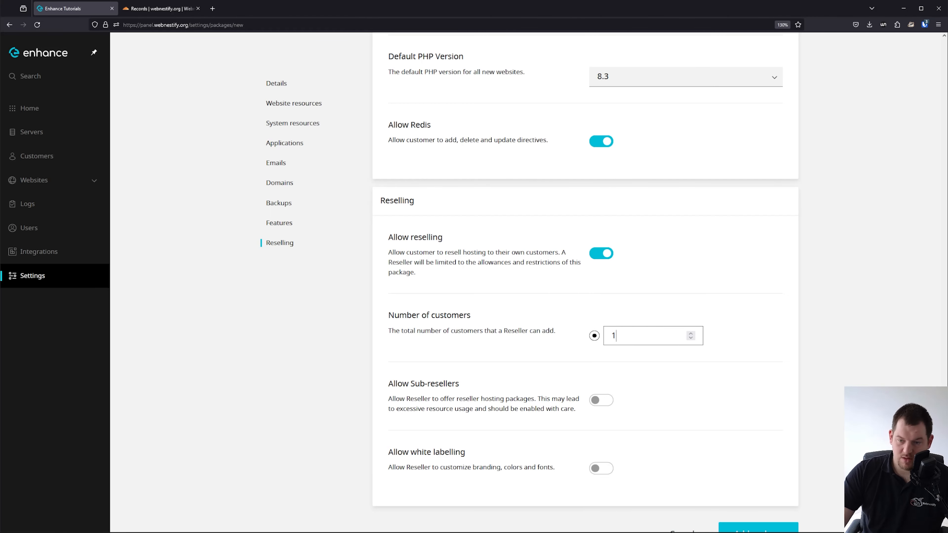
left_click(774, 400)
scroll(679, 387, "down", 1)
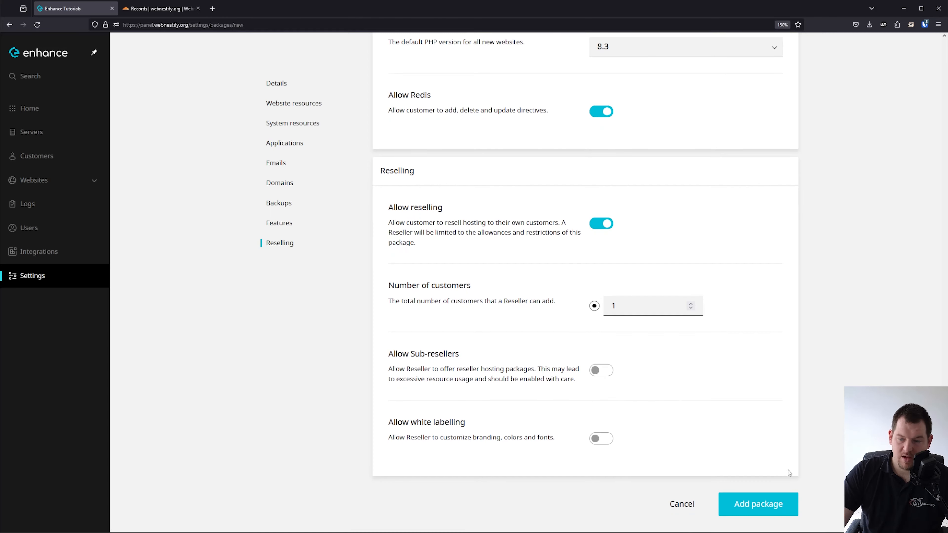
left_click(767, 510)
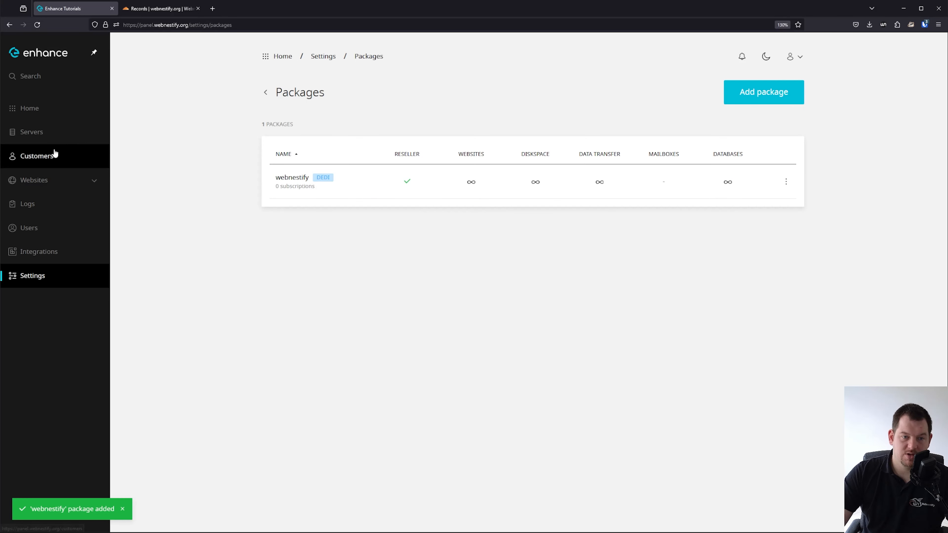
Start a new customer for organisation Webnestify, entering the owner's e-mail and name.
left_click(77, 161)
left_click(537, 280)
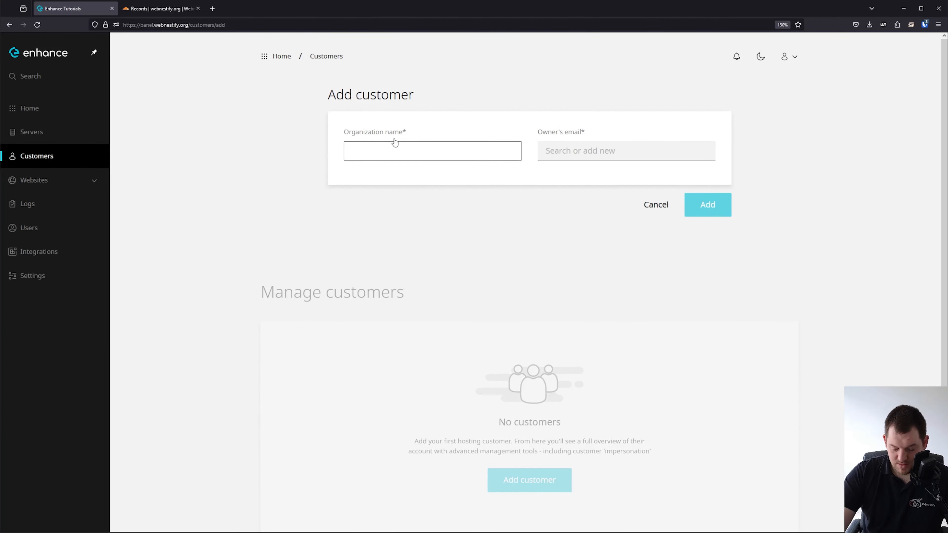
type("Webnestify")
left_click(597, 150)
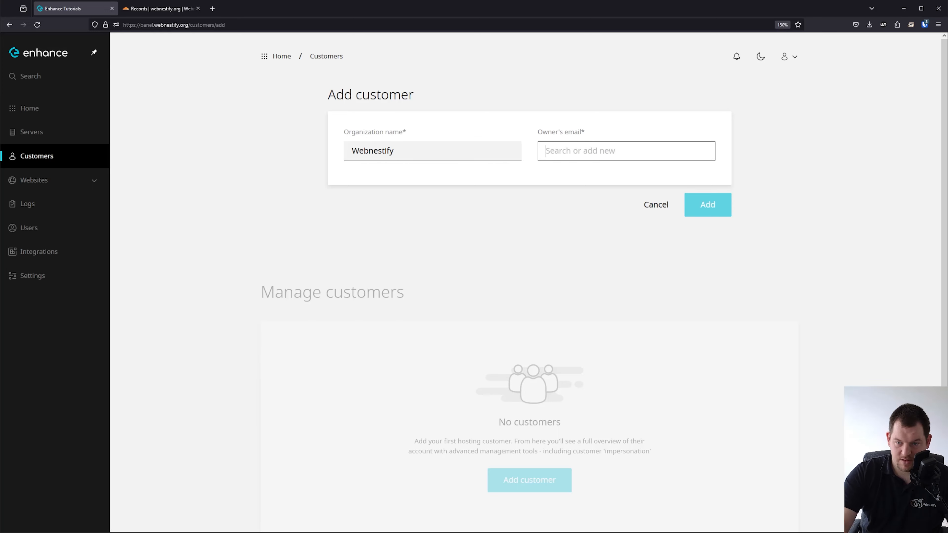
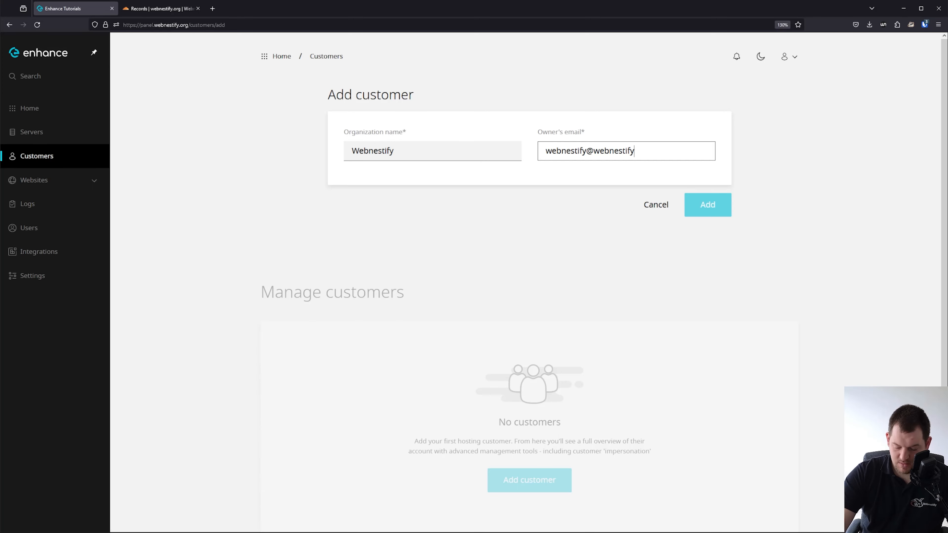
key("Tab")
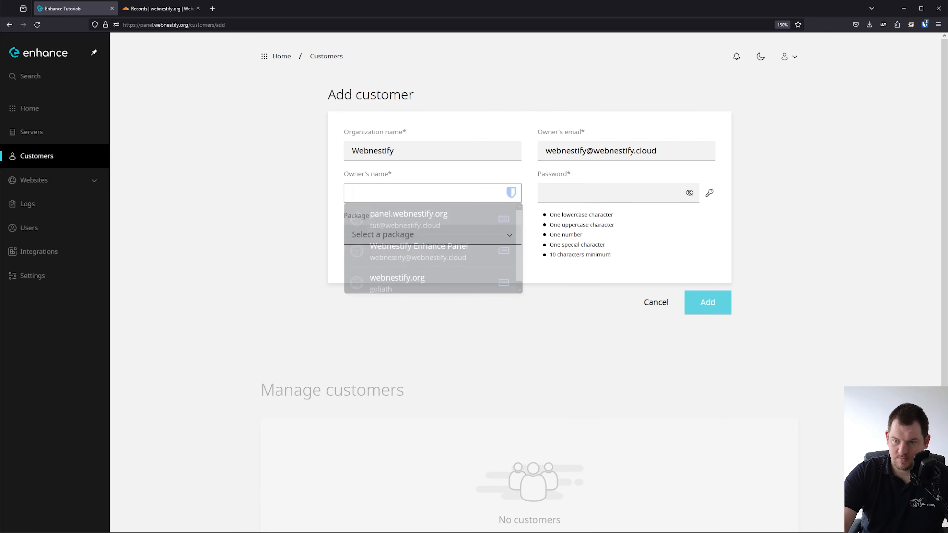
type("Simon")
key("Tab")
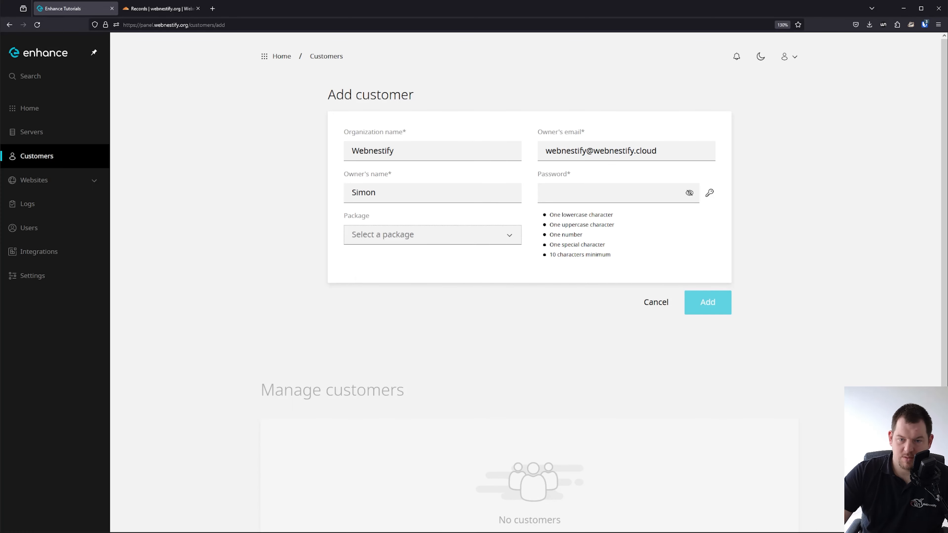
Generate a password for the owner and assign the webnestify package.
left_click(709, 193)
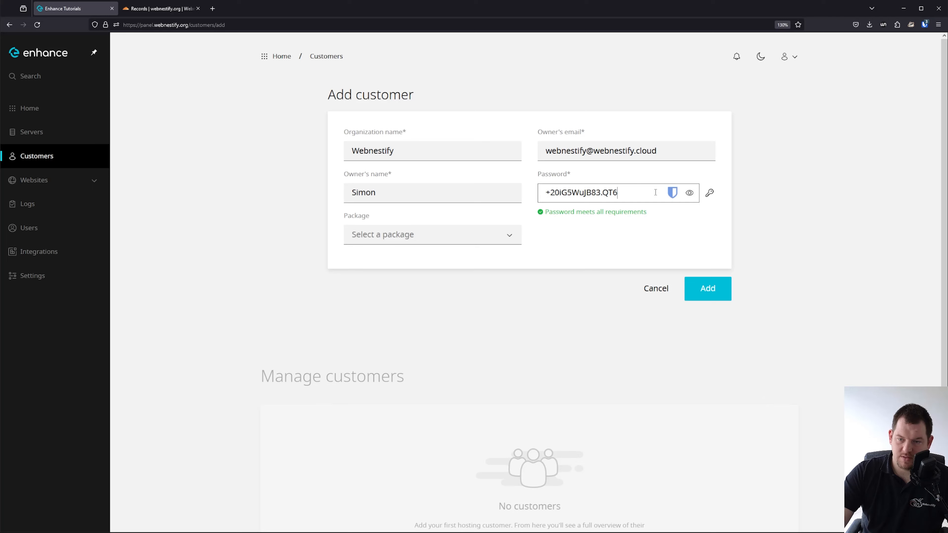
left_click(710, 193)
double_click(659, 196)
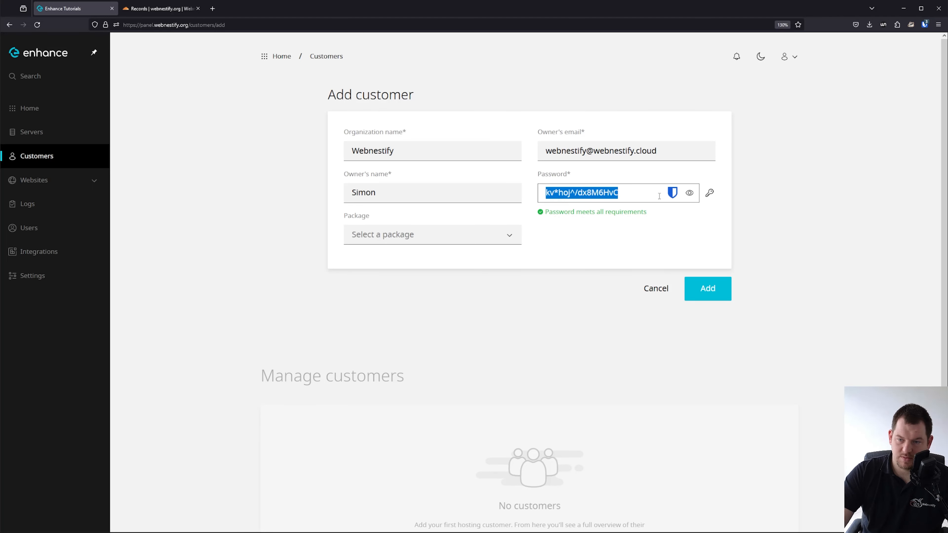
left_click(475, 238)
left_click(431, 264)
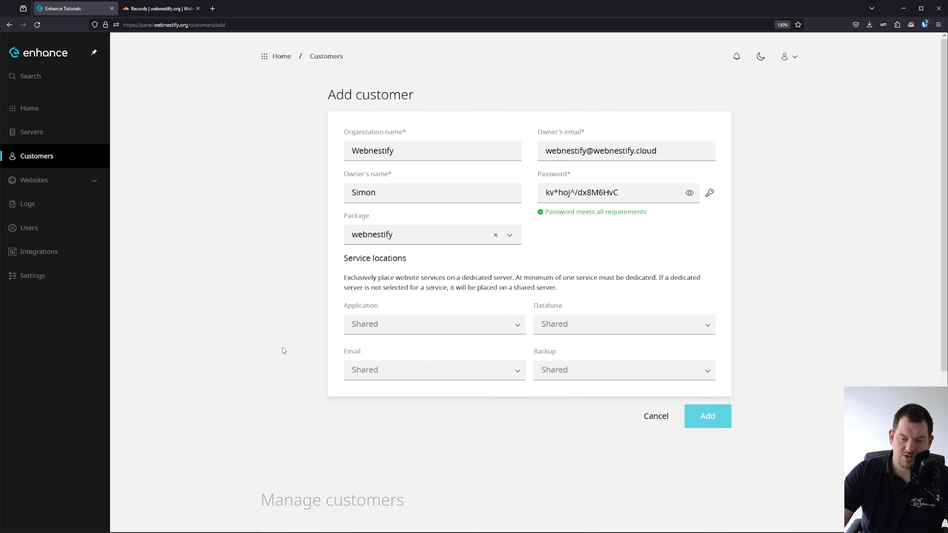
Place the customer's application on enh-webapp, database on enh-database and backups on enh-backups.
left_click(419, 324)
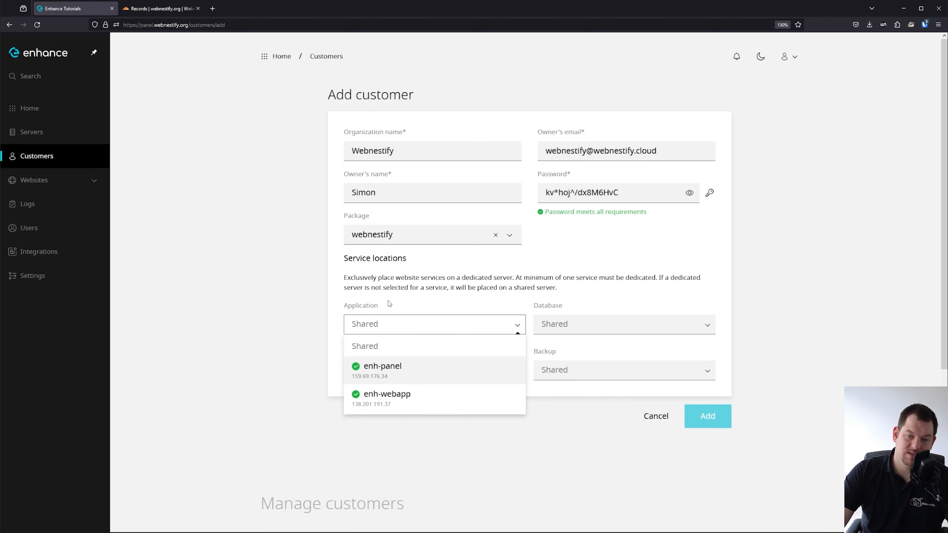
left_click(406, 401)
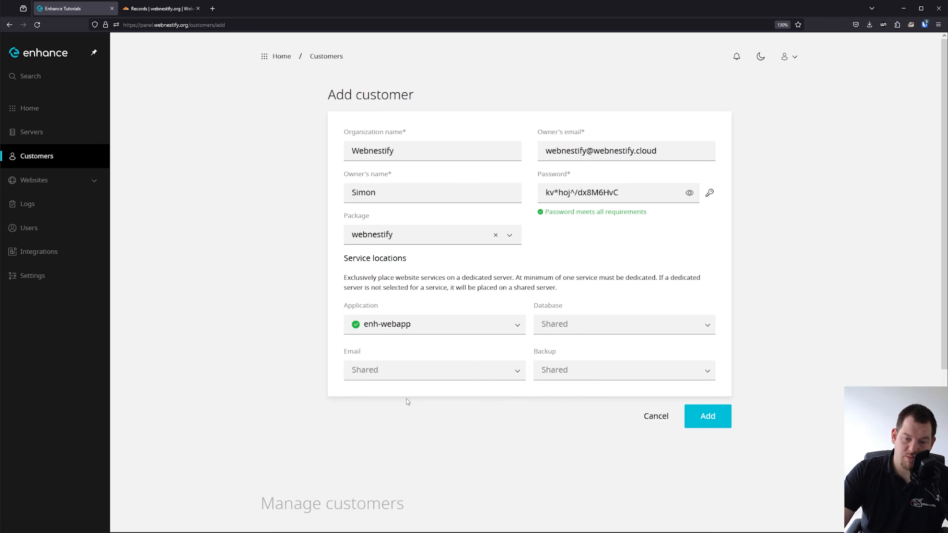
left_click(537, 321)
left_click(581, 399)
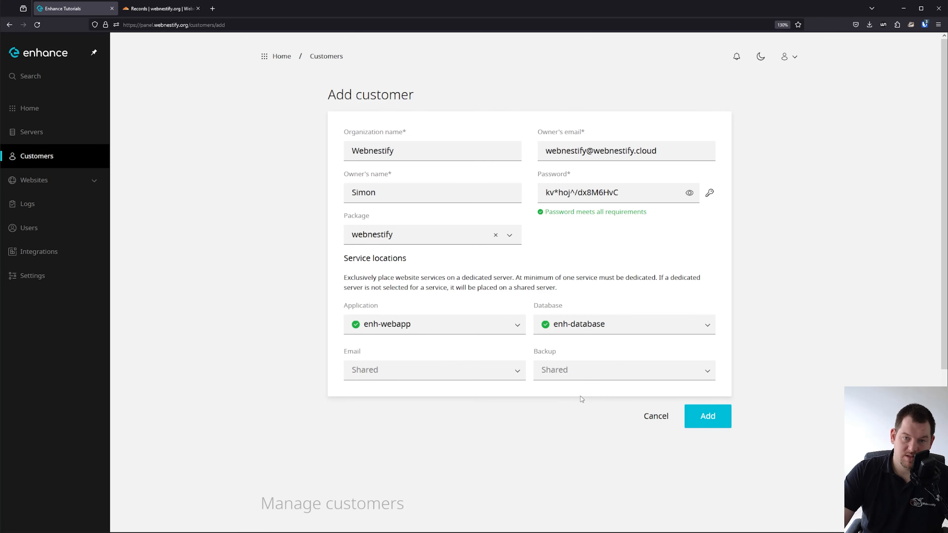
left_click(605, 364)
left_click(582, 426)
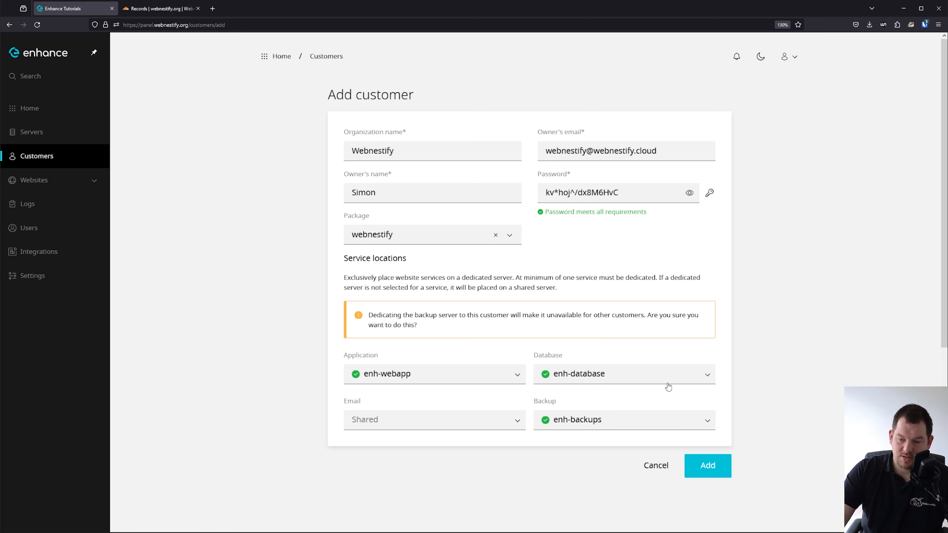
Select the generated password and create the Webnestify customer.
left_click(618, 193)
key("ctrl+a")
left_click(708, 465)
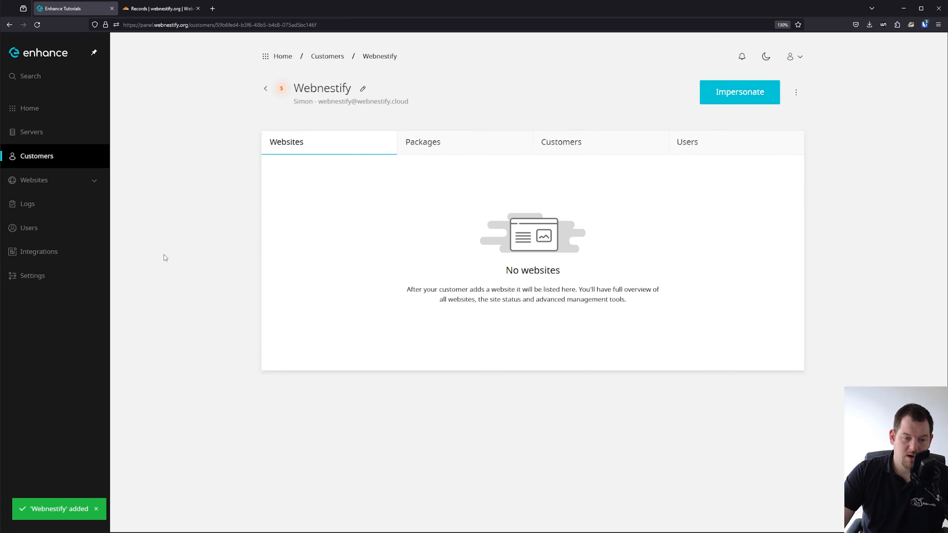
Log in as the Webnestify customer and open the platform settings.
left_click(747, 96)
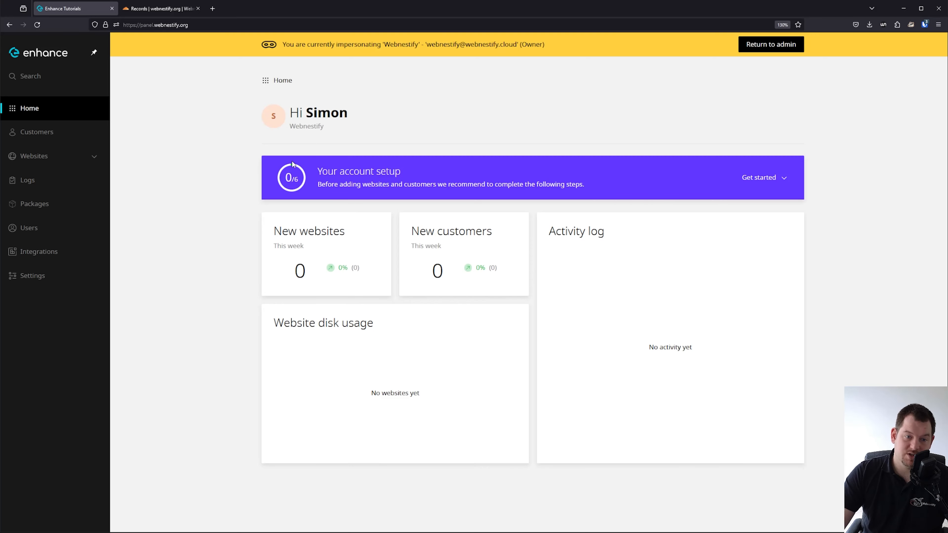
left_click(45, 279)
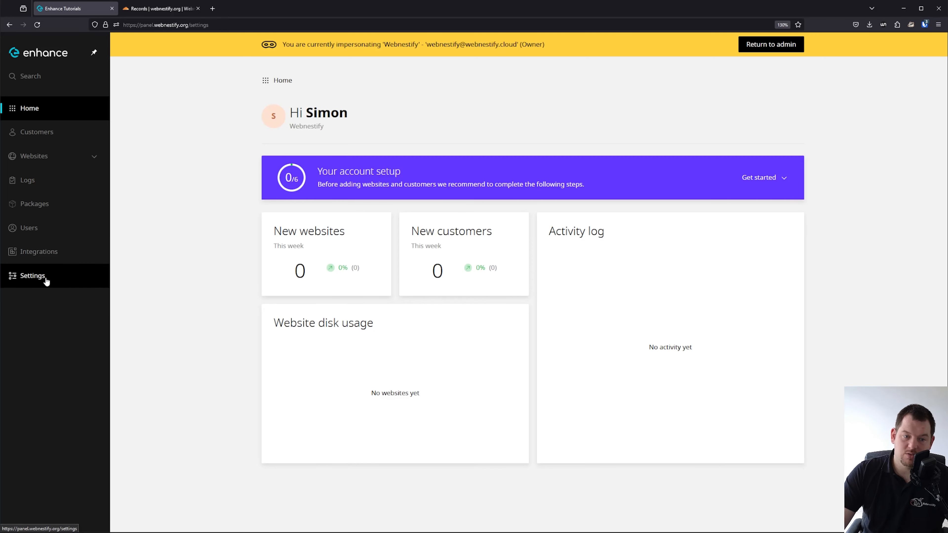
left_click(380, 194)
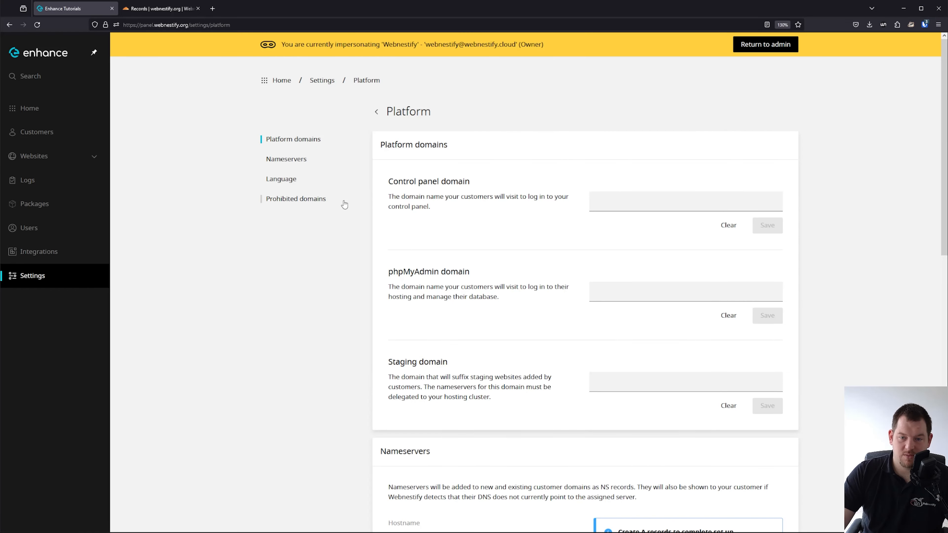
scroll(575, 216, "down", 5)
scroll(575, 216, "up", 3)
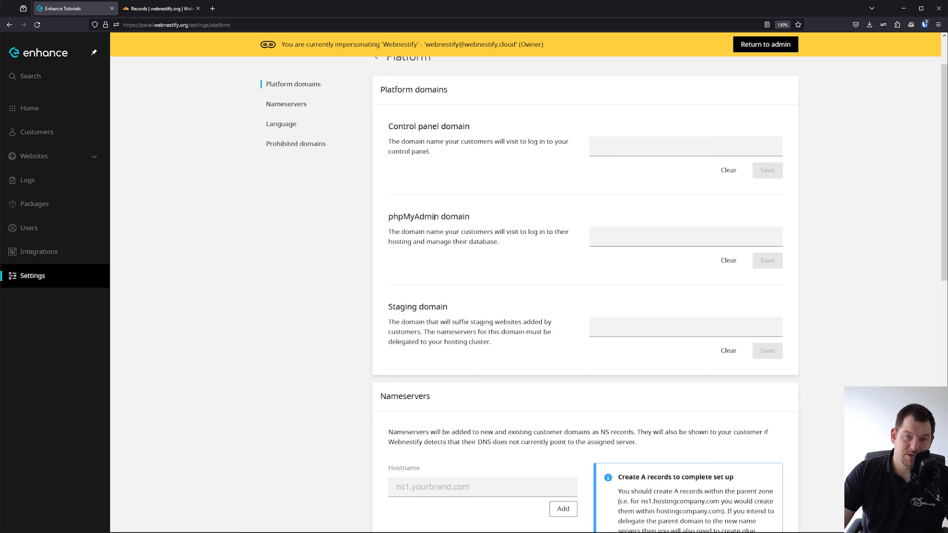
left_click_drag(388, 309, 420, 309)
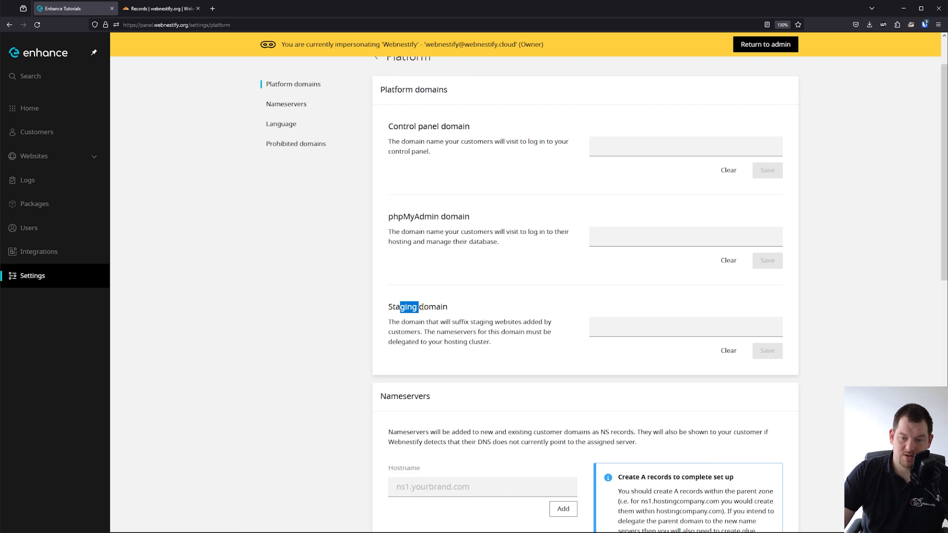
left_click(493, 317)
Save webnestify.org as the staging domain and view its Cloudflare DNS records.
left_click(670, 335)
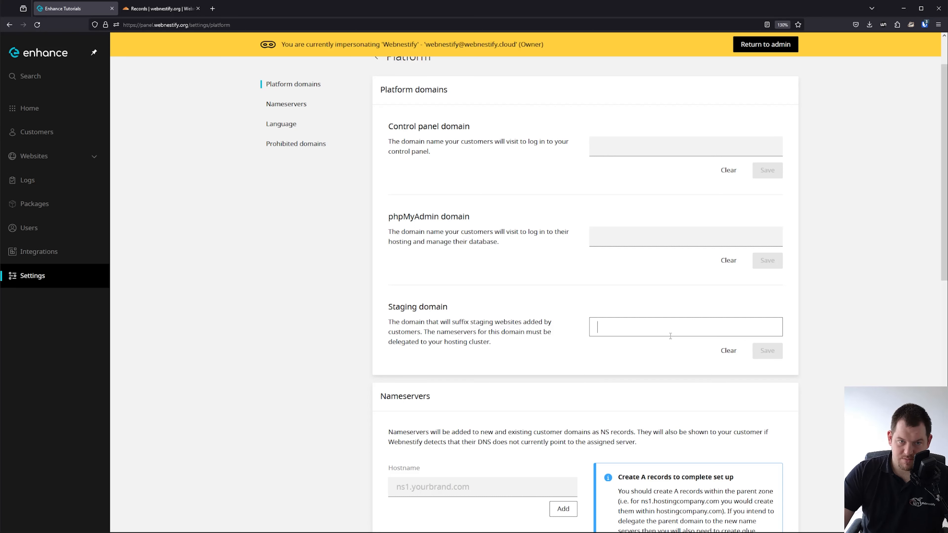
type("webnestify")
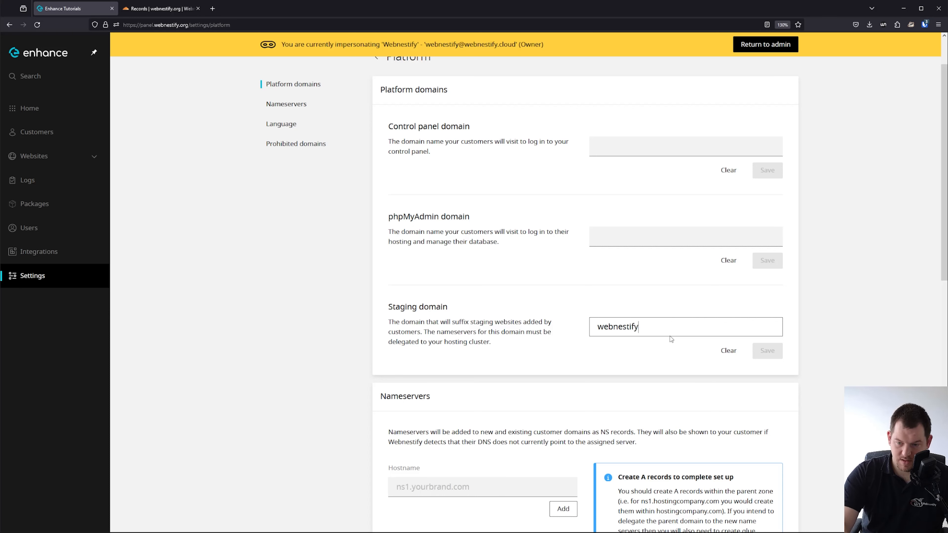
type(".org")
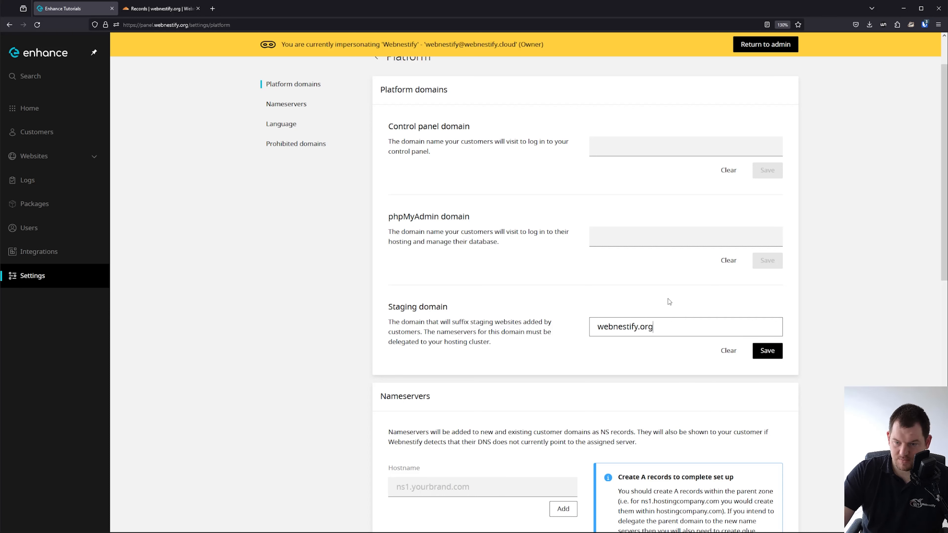
left_click(669, 301)
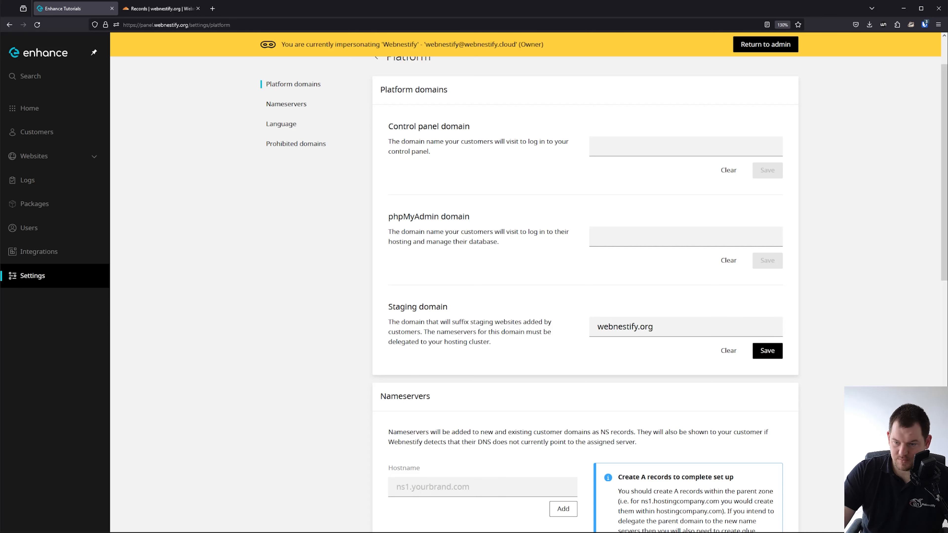
left_click(769, 351)
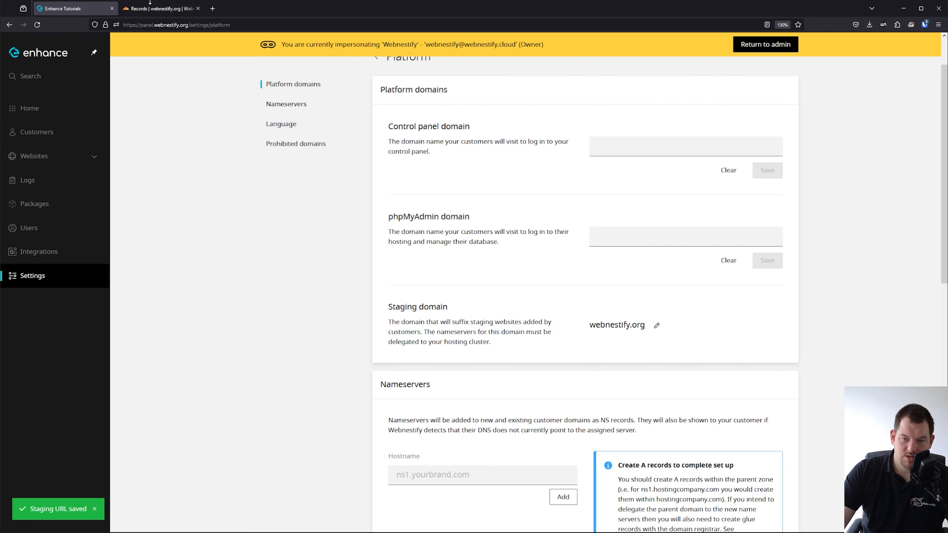
left_click(156, 9)
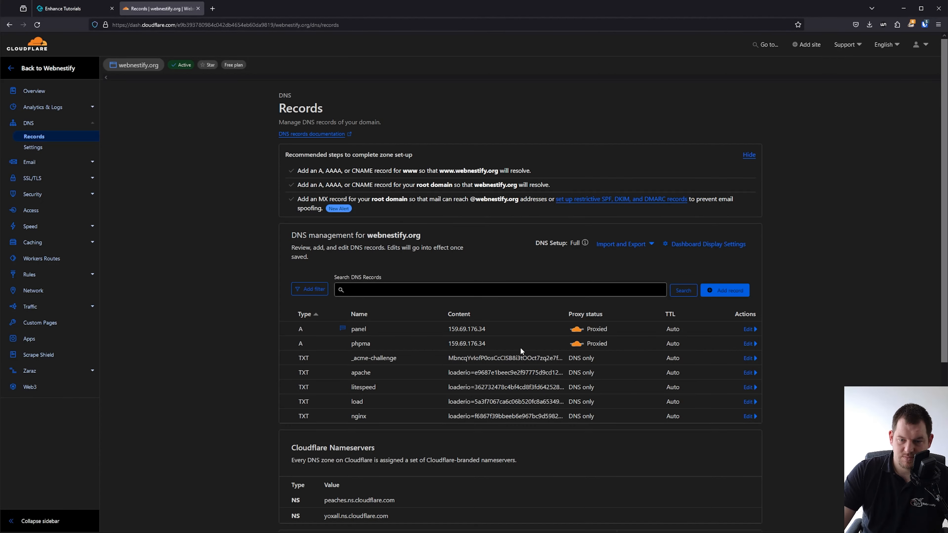
Return to the admin view and copy enh-webapp's IP address 138.201.191.37.
left_click(48, 9)
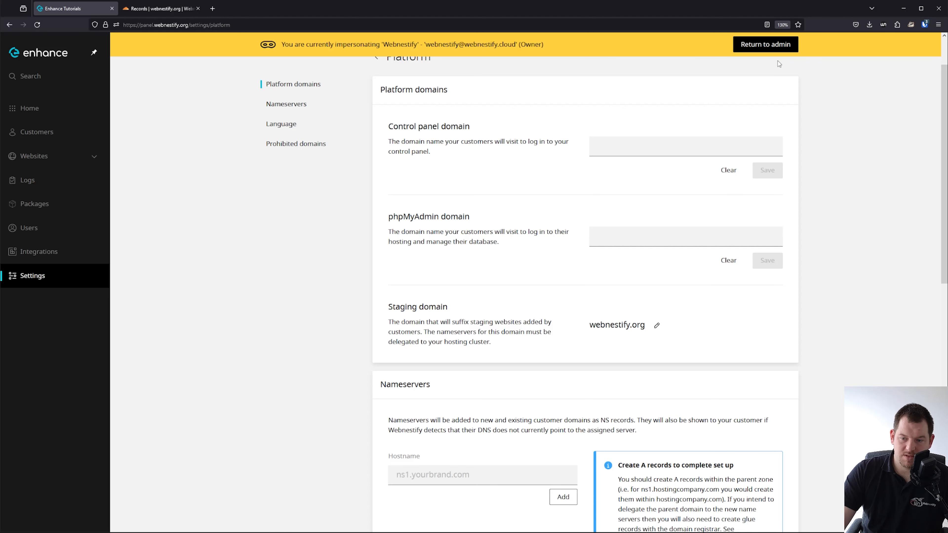
left_click(764, 44)
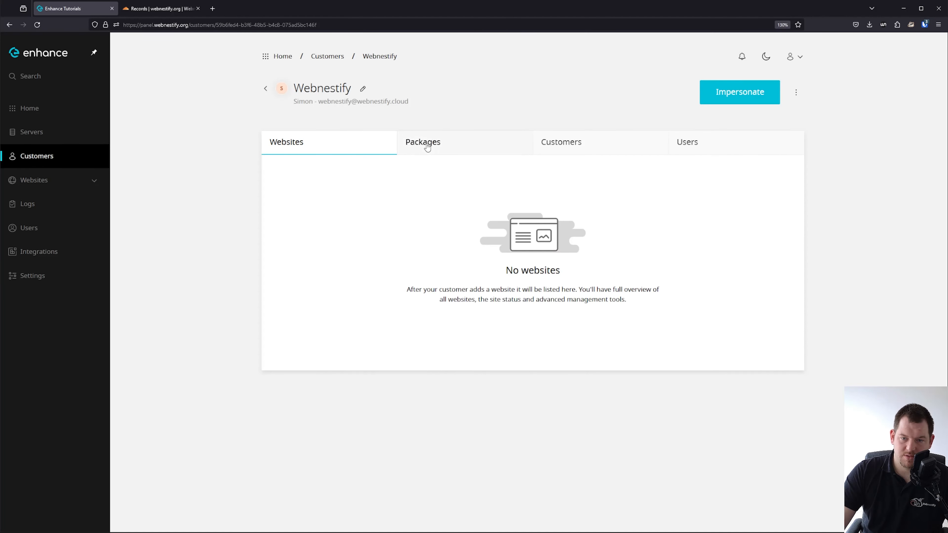
left_click(56, 132)
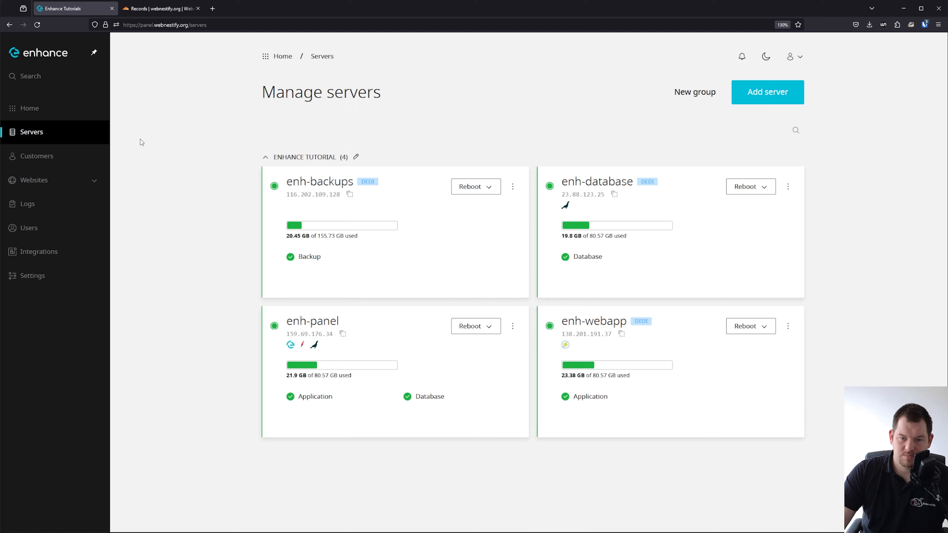
left_click(628, 339)
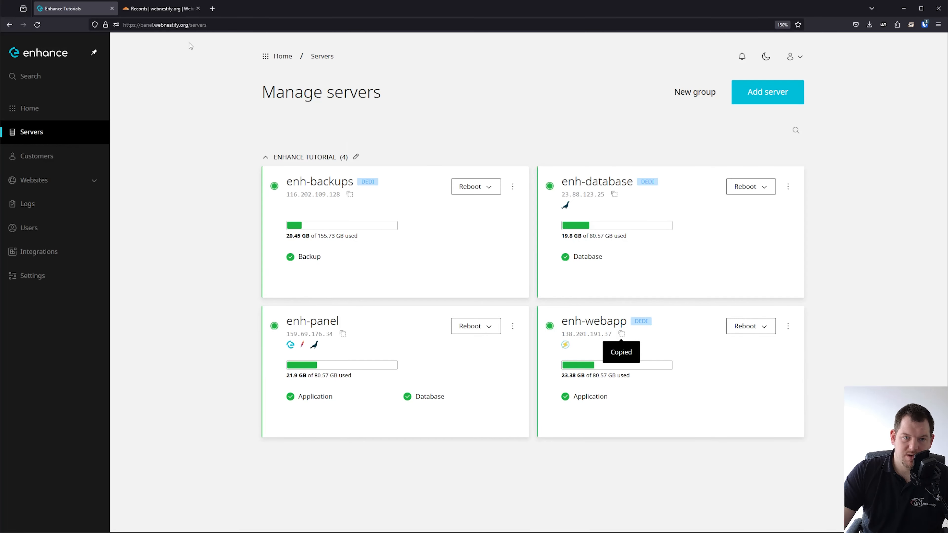
left_click(169, 9)
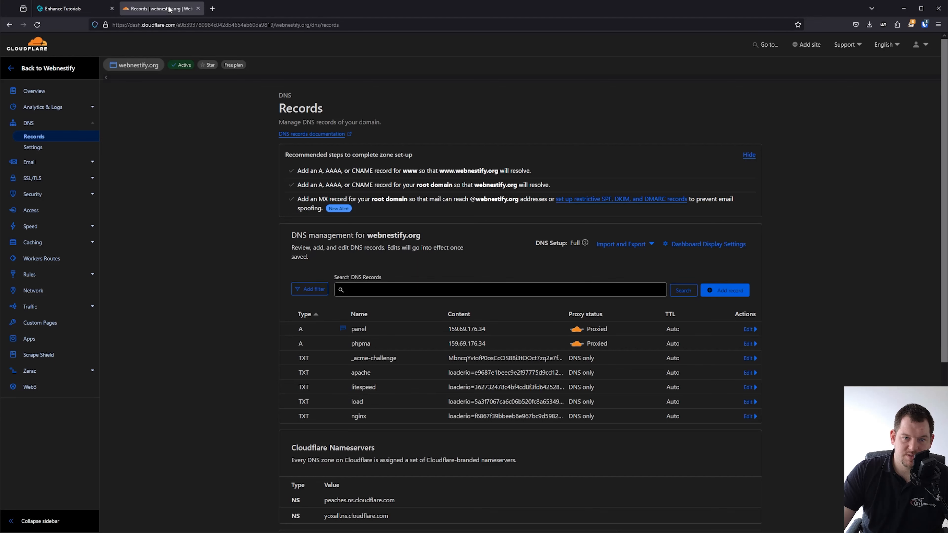
Add a root-domain @ A record pointing to 138.201.191.37.
left_click(713, 291)
left_click(370, 338)
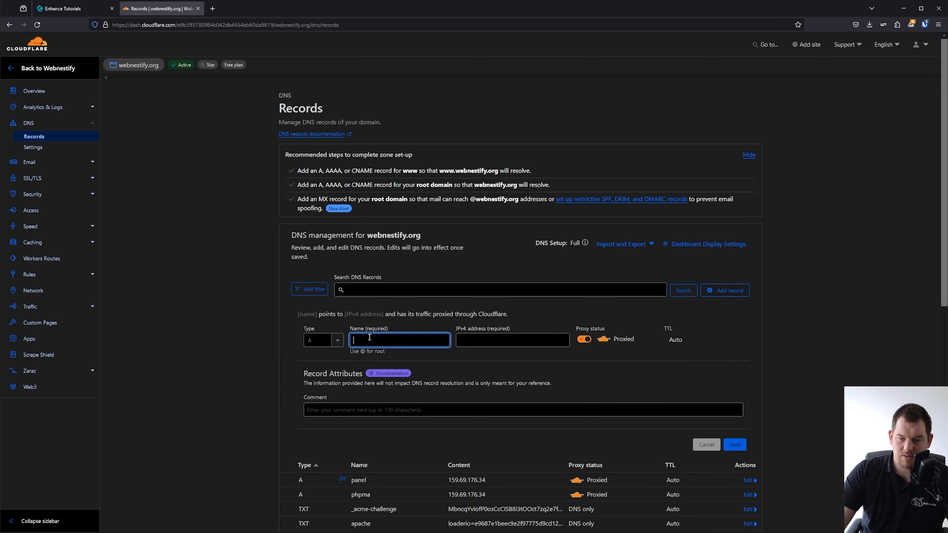
type("@")
left_click(507, 340)
key("ctrl+v")
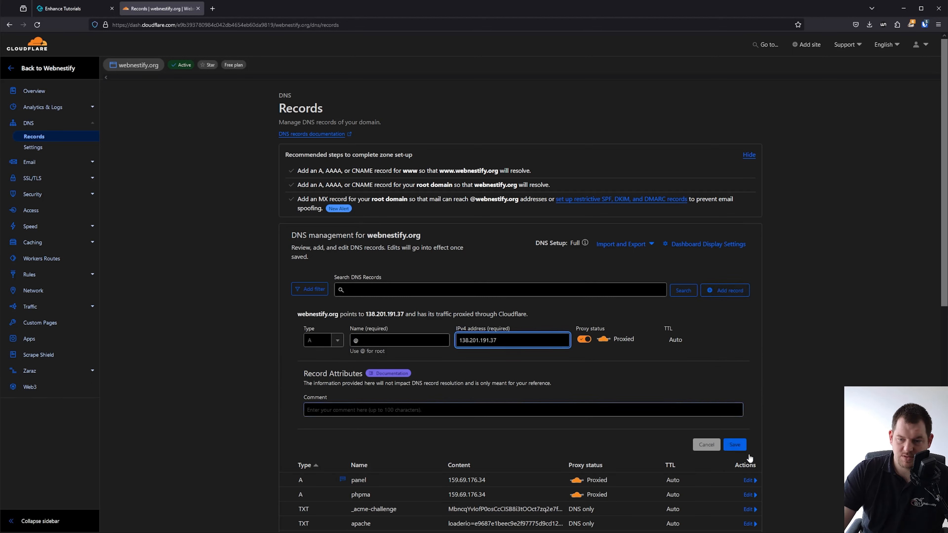
left_click(734, 445)
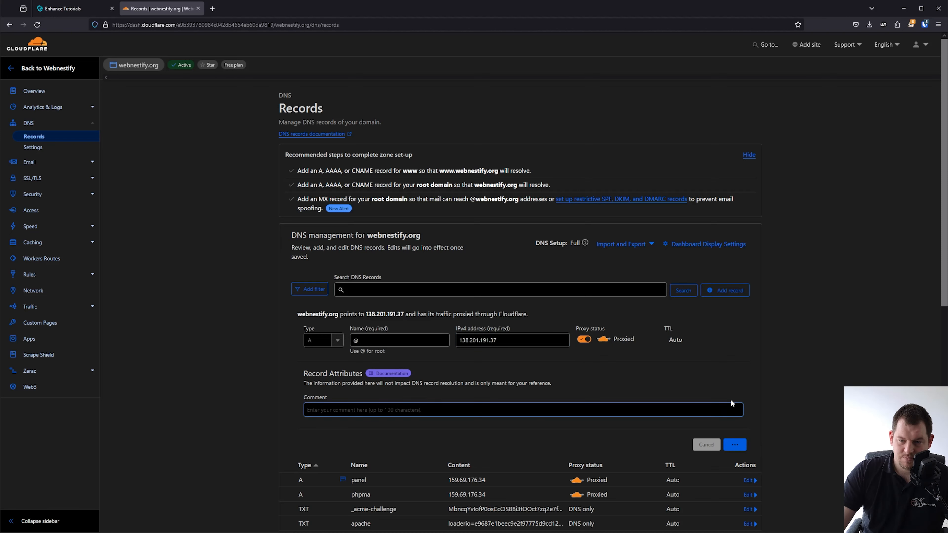
Add a wildcard * A record to the same IP, then return to Enhance.
left_click(739, 276)
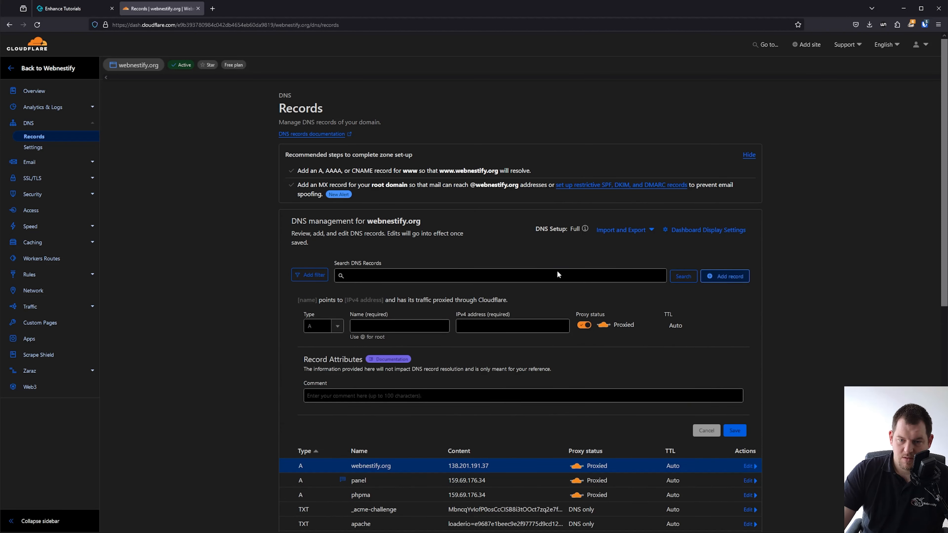
left_click(400, 329)
type("*")
left_click(511, 327)
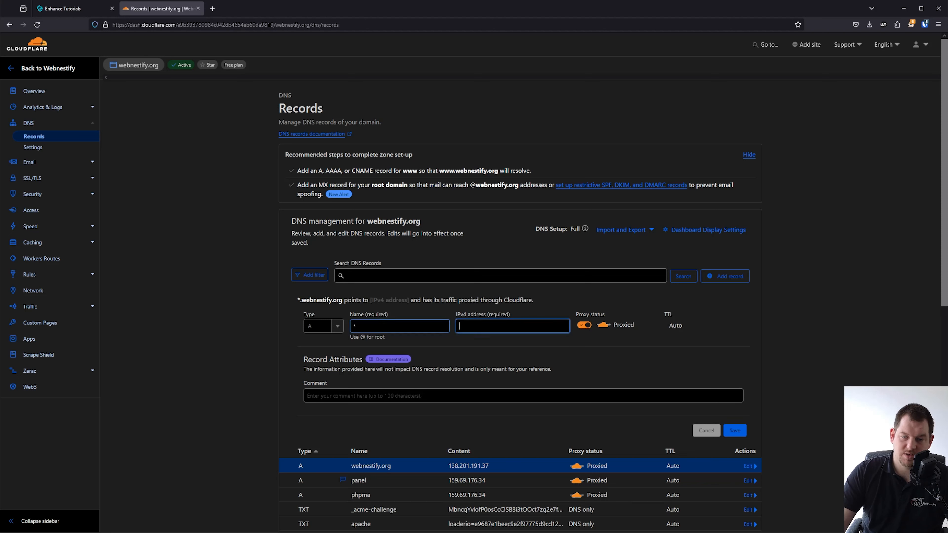
key("ctrl+v")
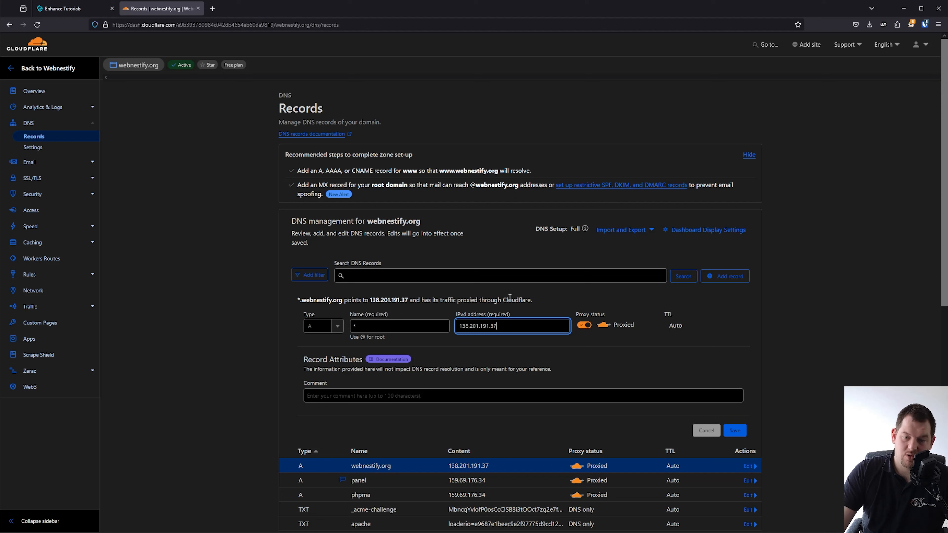
left_click(454, 303)
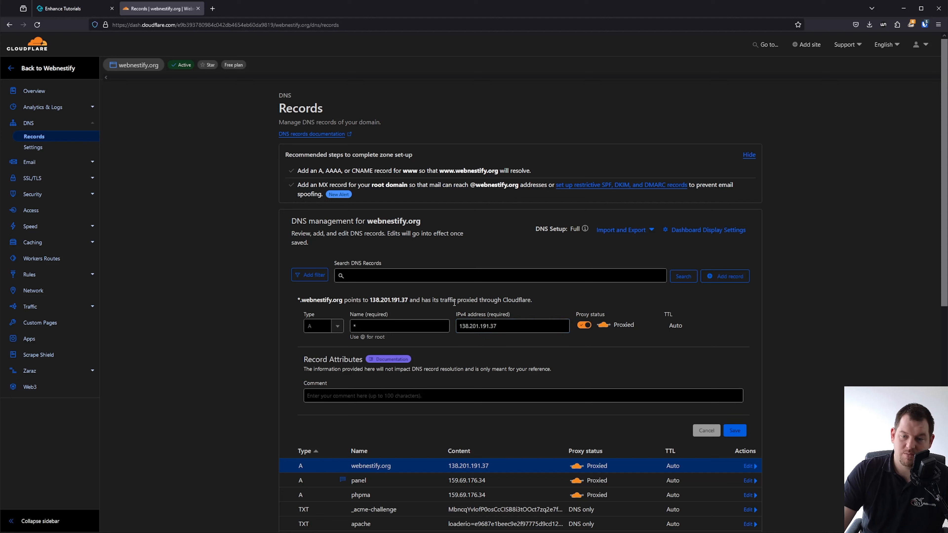
left_click(734, 430)
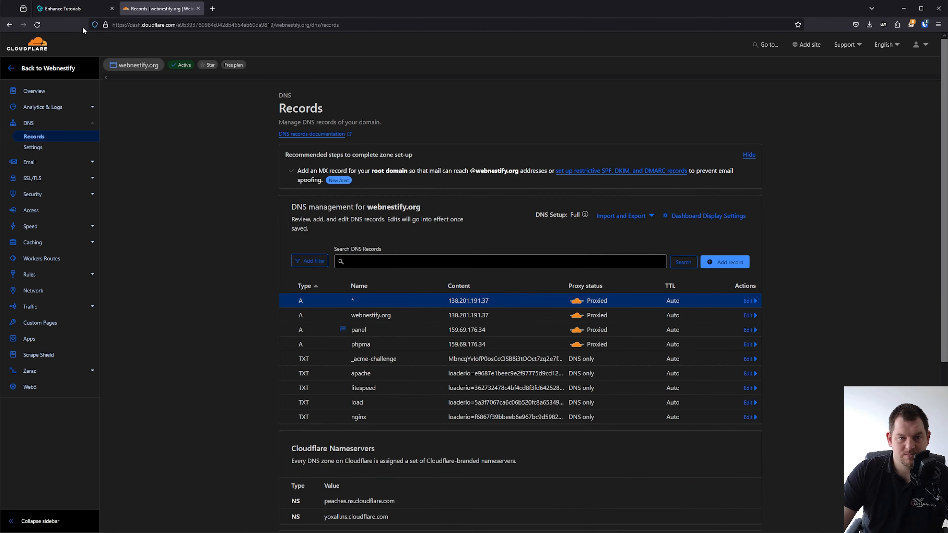
left_click(77, 9)
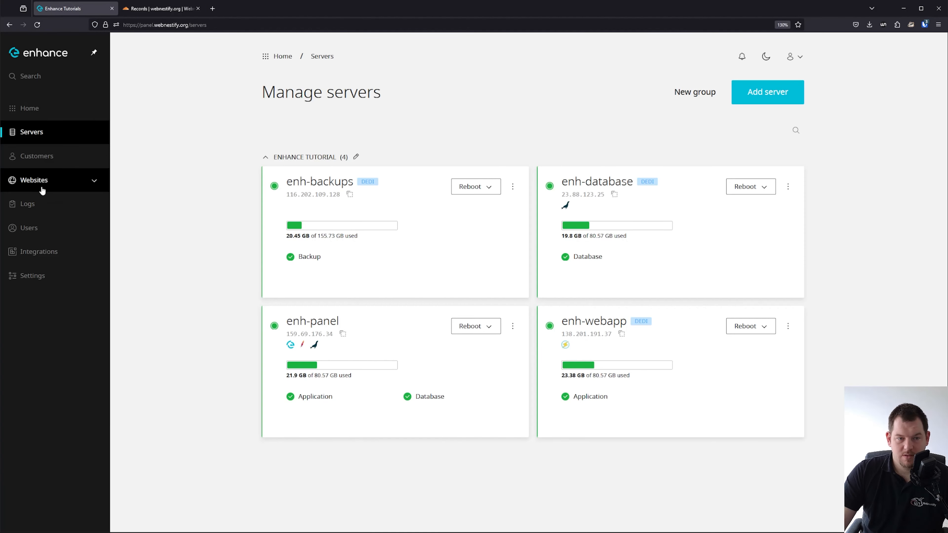
Impersonate the Webnestify customer and open its platform settings.
left_click(37, 157)
left_click(448, 202)
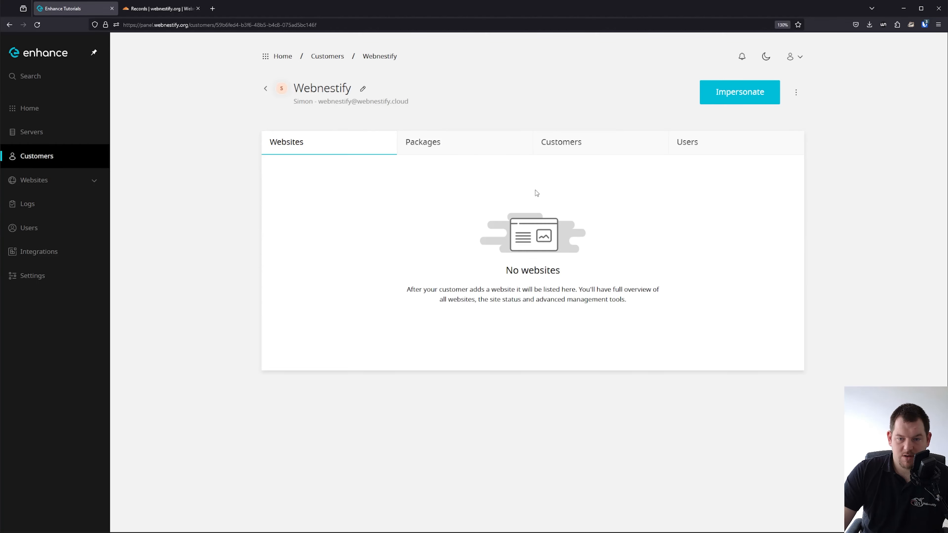
left_click(738, 101)
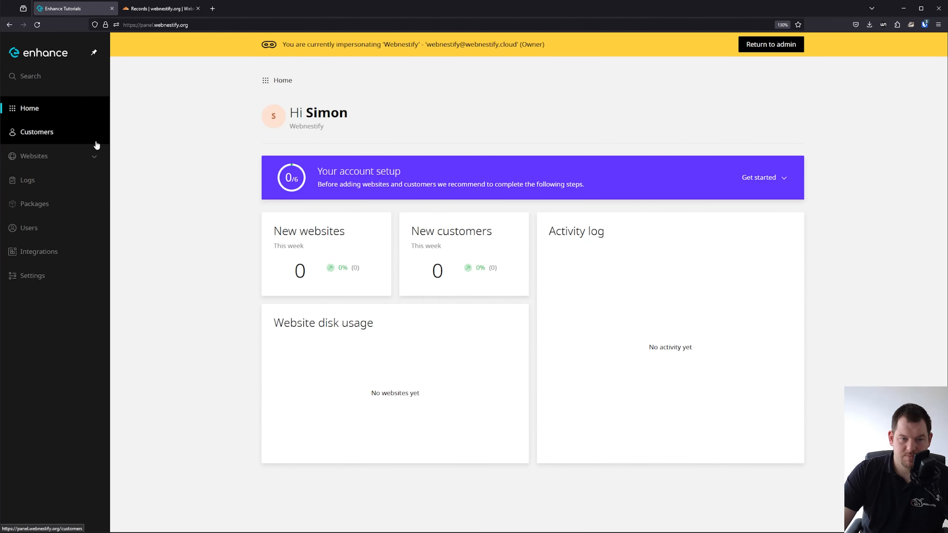
left_click(49, 276)
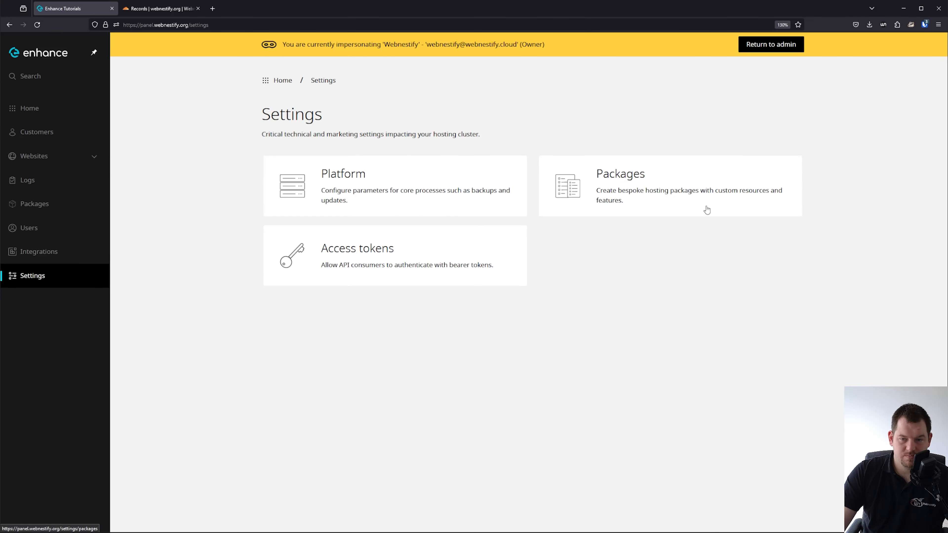
left_click(416, 177)
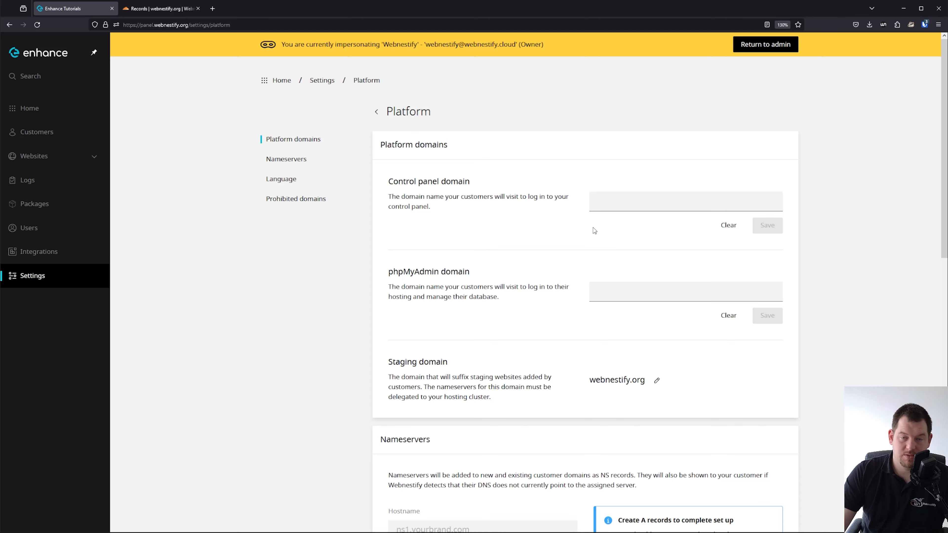
Check the phpma record's IP address in Cloudflare's DNS records.
left_click(167, 10)
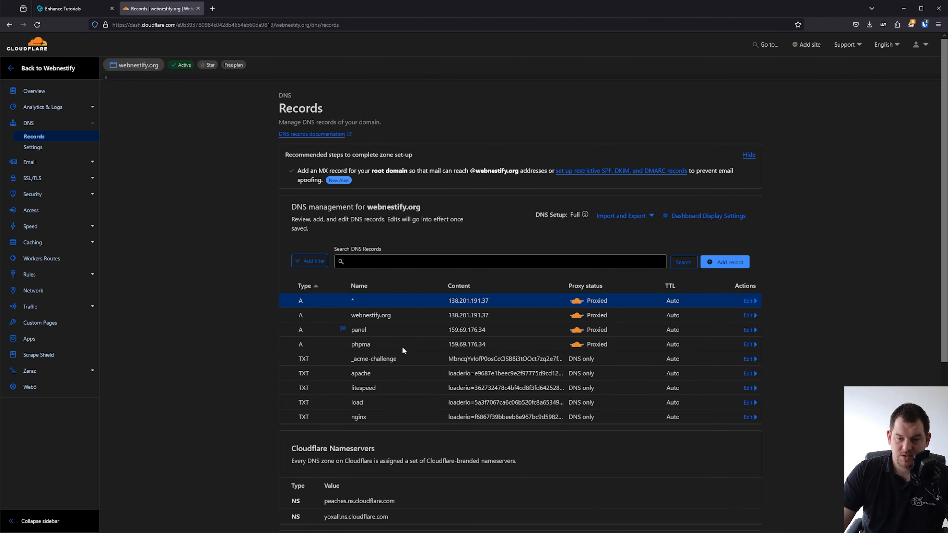
left_click_drag(487, 344, 446, 344)
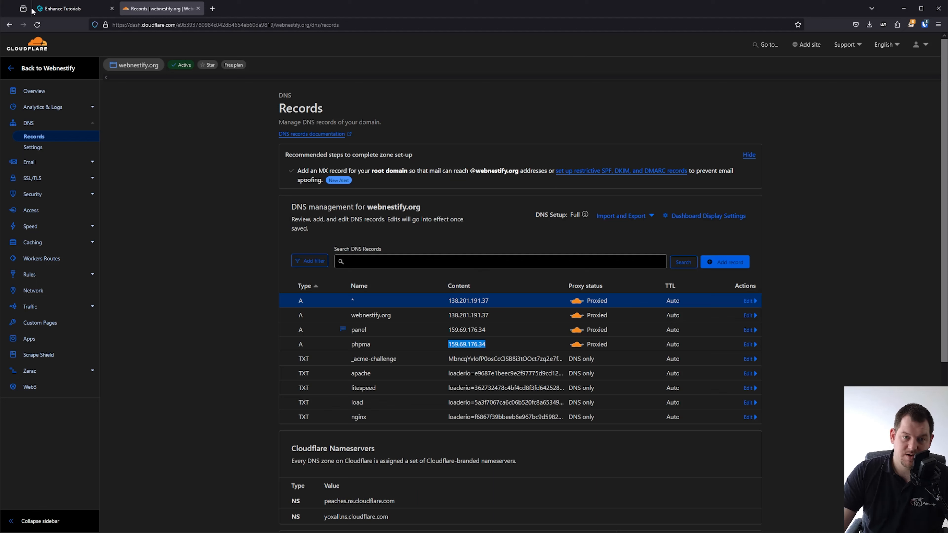
left_click(44, 5)
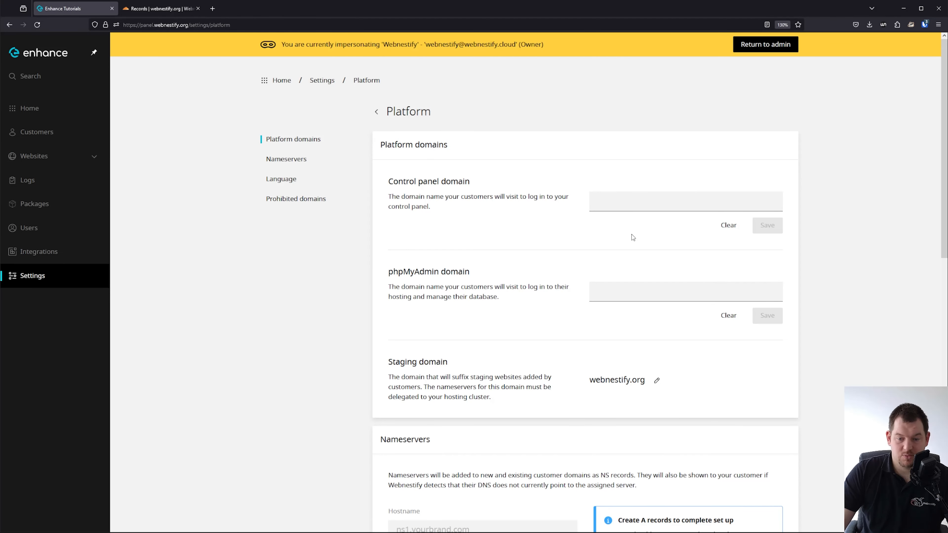
Review the platform settings: staging domain webnestify.org, default language English (US).
scroll(560, 210, "down", 1)
scroll(483, 273, "up", 1)
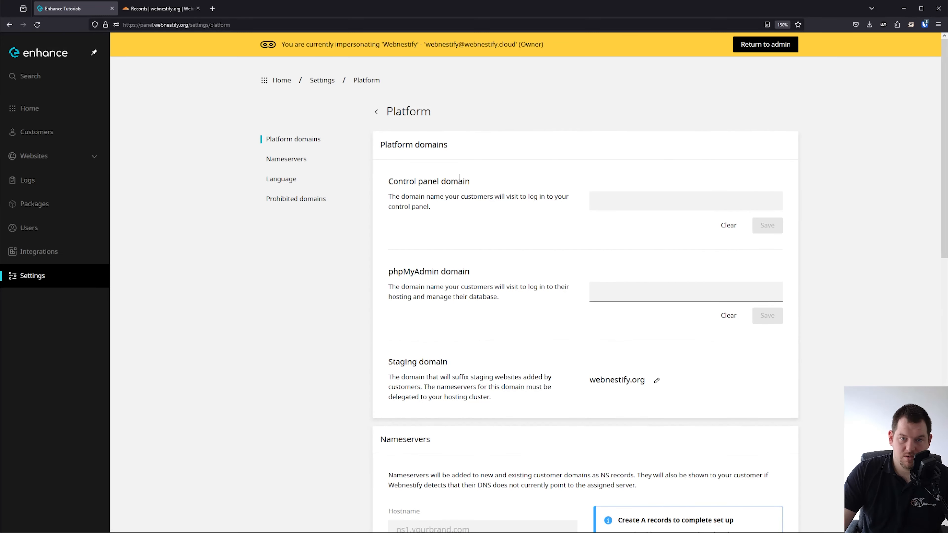
scroll(459, 194, "down", 5)
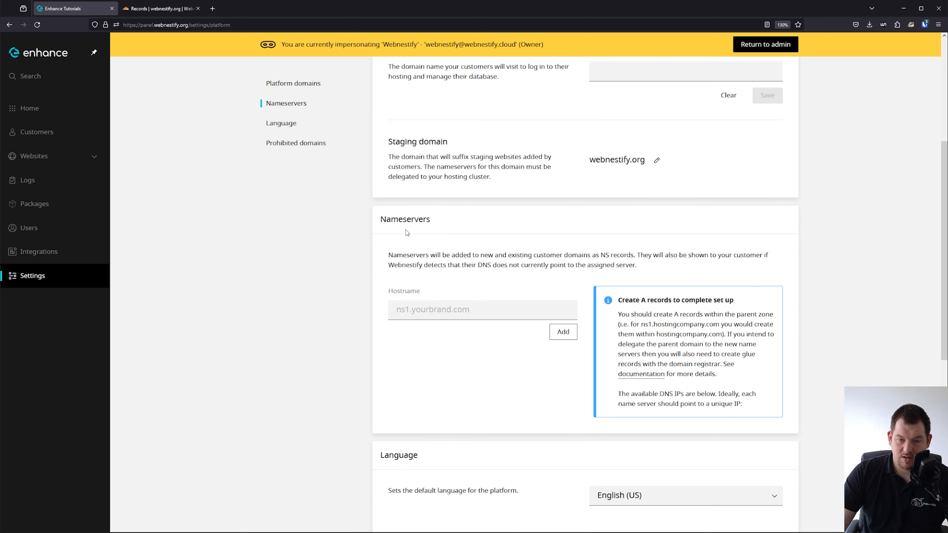
scroll(476, 268, "down", 5)
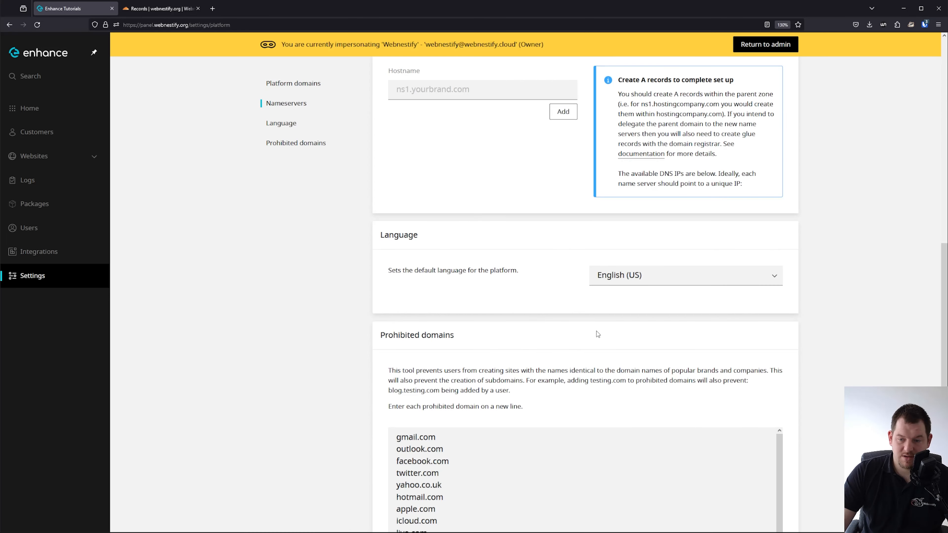
left_click(648, 282)
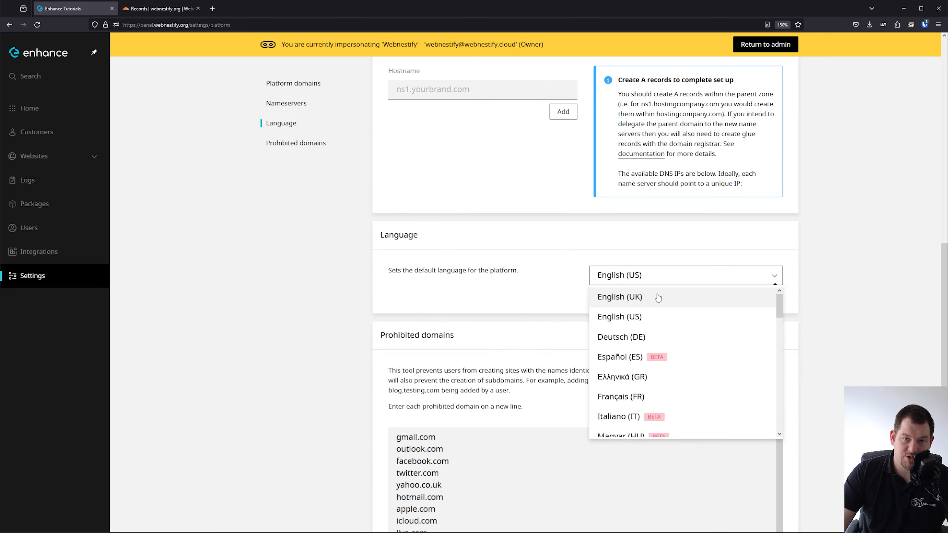
left_click(658, 283)
scroll(516, 302, "down", 1)
scroll(516, 302, "down", 3)
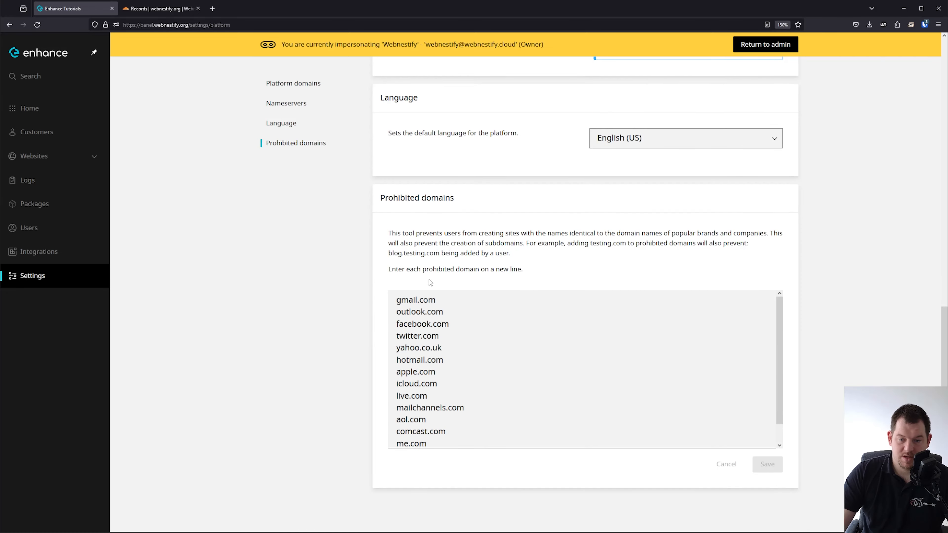
scroll(305, 198, "up", 9)
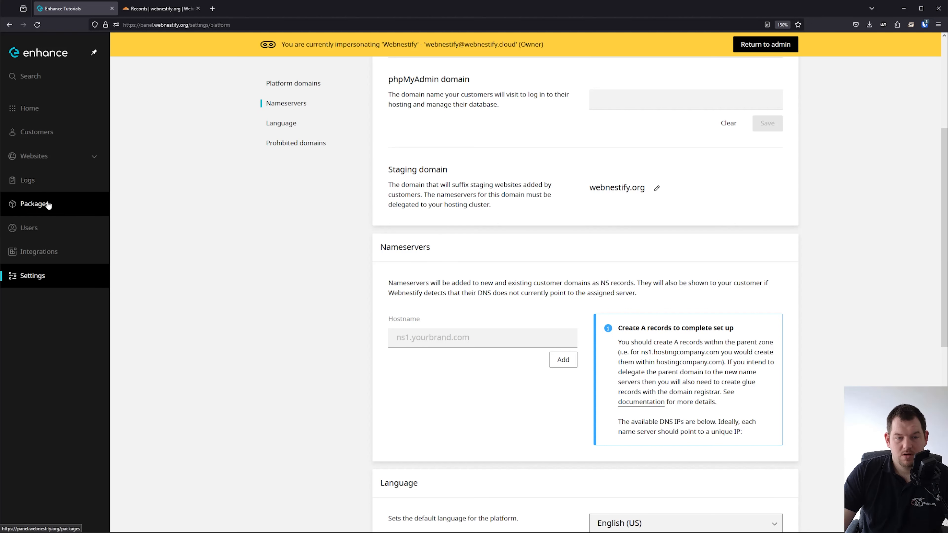
left_click(37, 206)
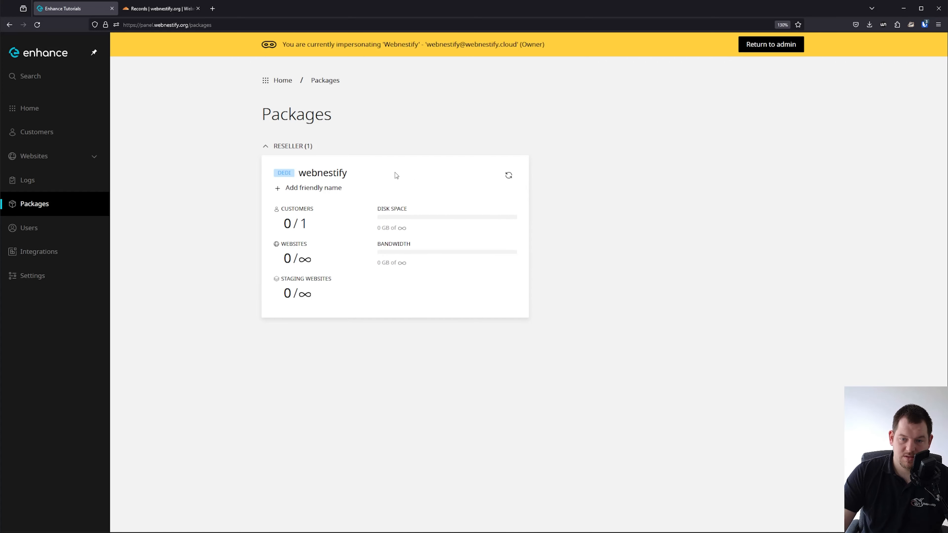
Look over the empty Customers and Websites lists, then start adding a website.
left_click(46, 133)
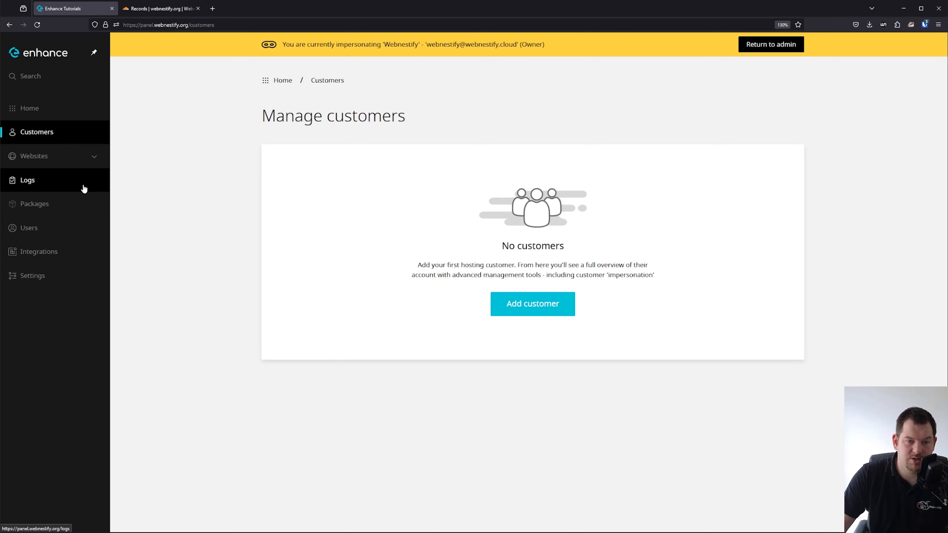
left_click(53, 155)
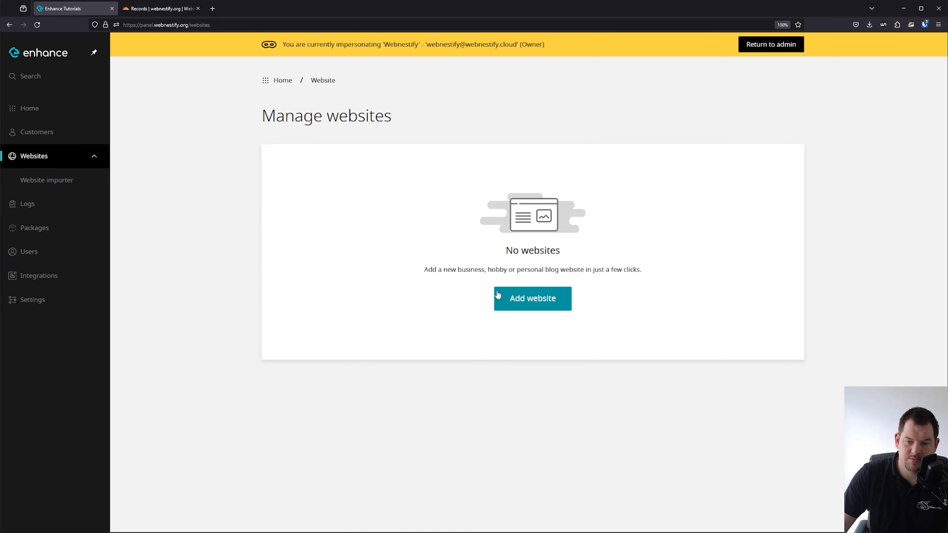
left_click(497, 295)
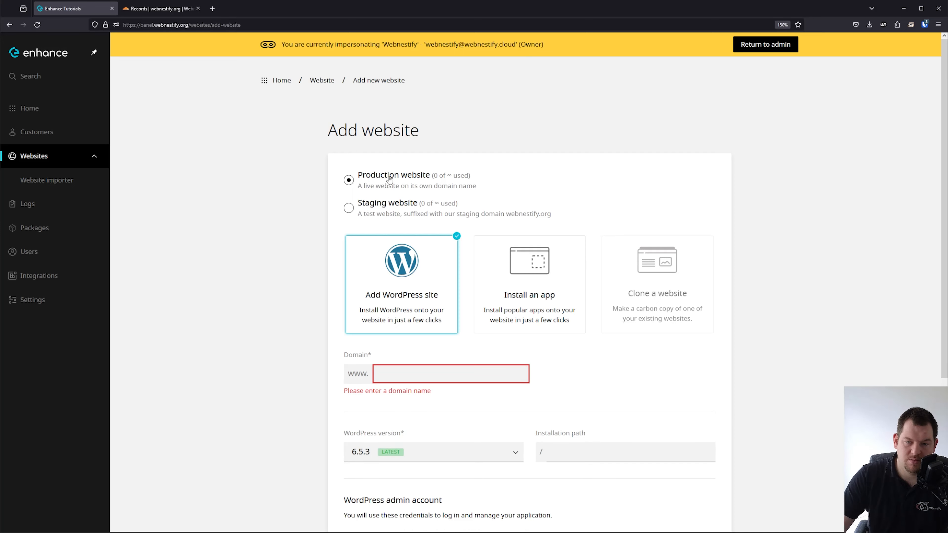
Choose a production website with domain tutorial.webnestify.org.
left_click(376, 207)
left_click(406, 179)
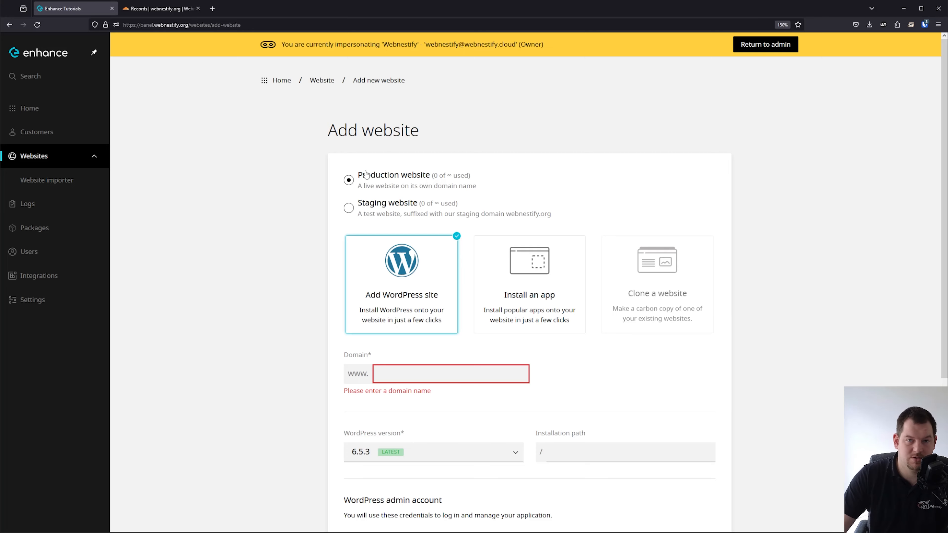
scroll(428, 201, "down", 2)
scroll(428, 204, "down", 1)
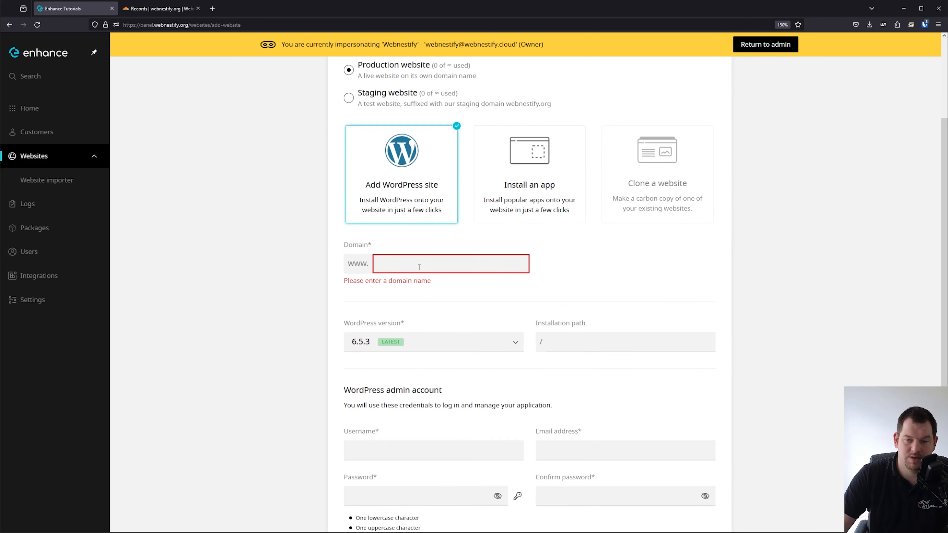
left_click(421, 263)
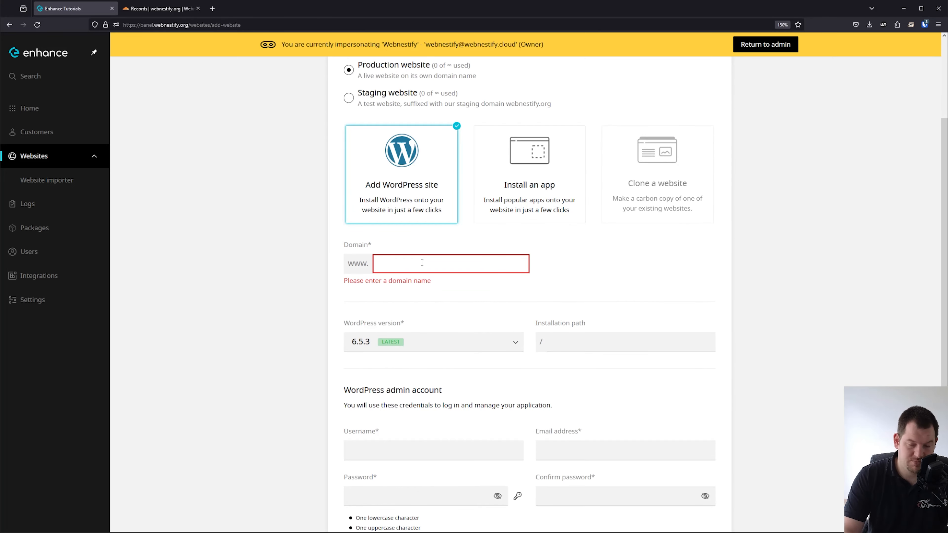
type("tutorial")
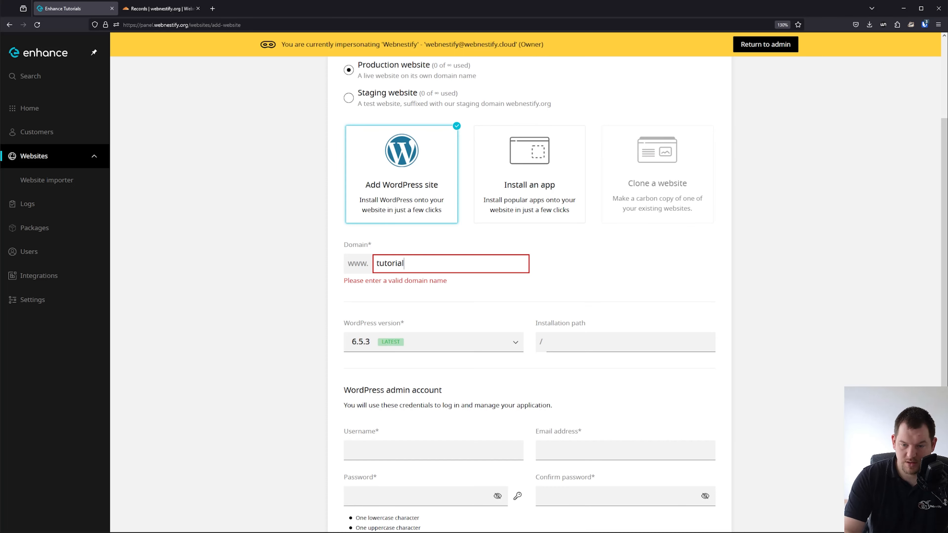
type(".webnesti")
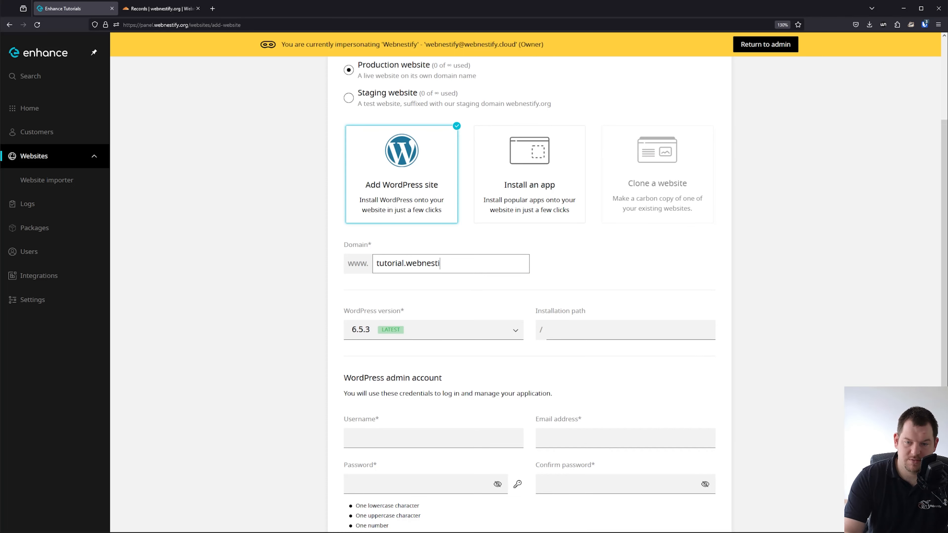
type("fy.org")
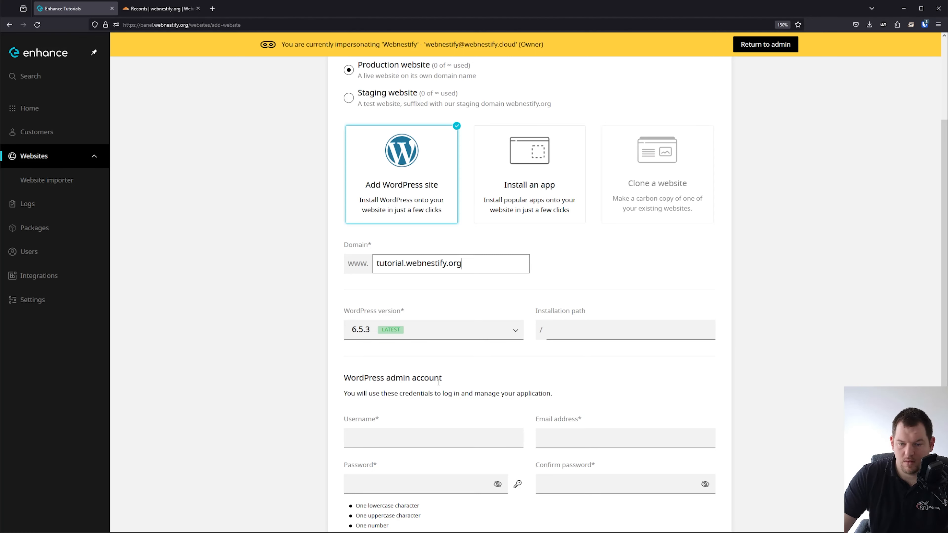
Set admin username wn-tut and an admin e-mail, generate a password, and create the site.
left_click(419, 440)
type("wn-tut")
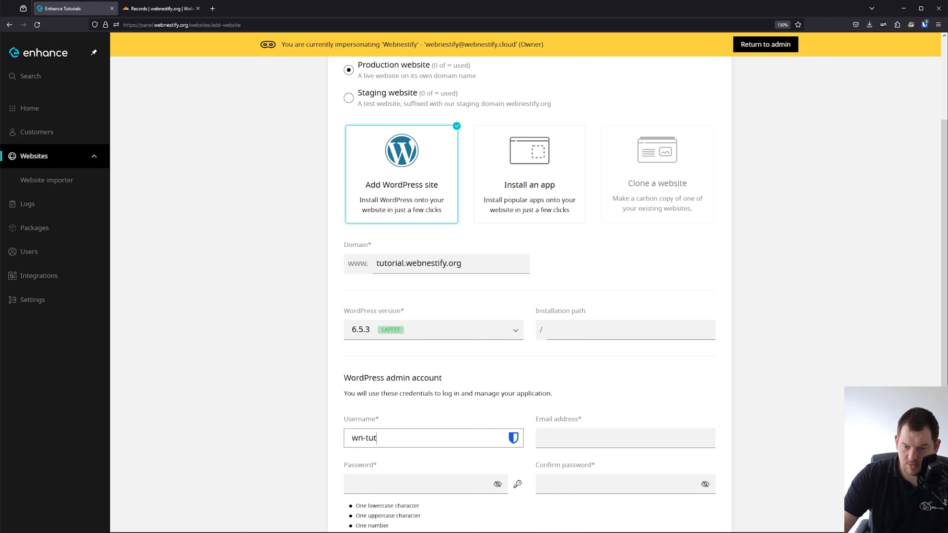
key("Tab")
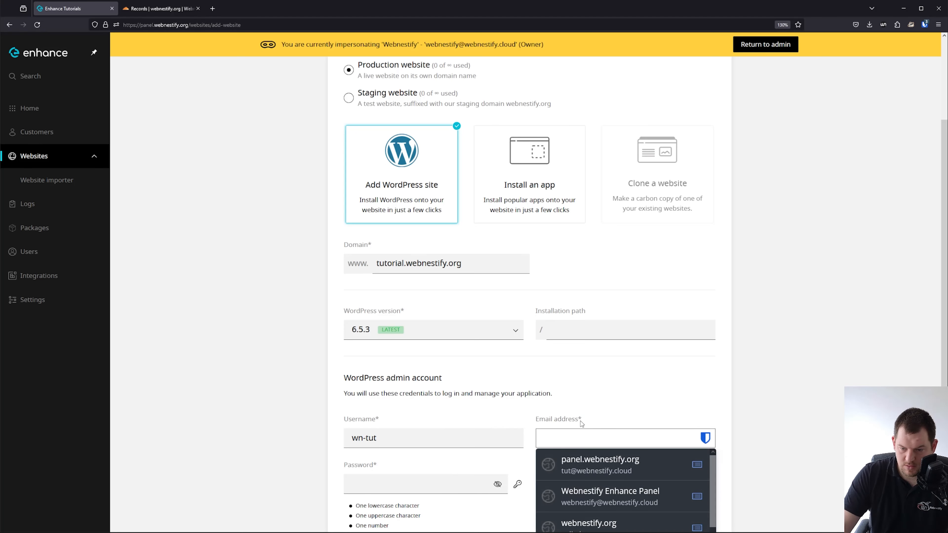
type("admin@example.com")
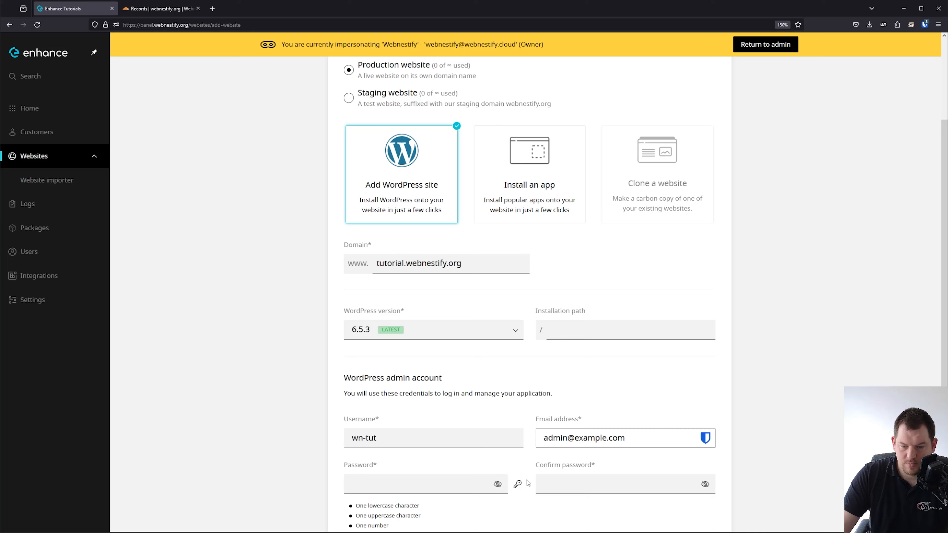
left_click(517, 484)
scroll(522, 284, "down", 1)
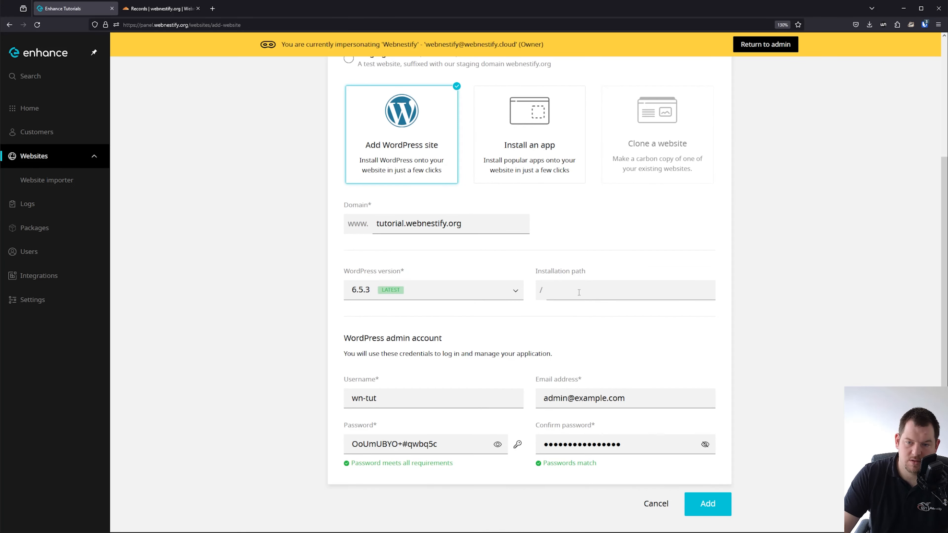
left_click(716, 512)
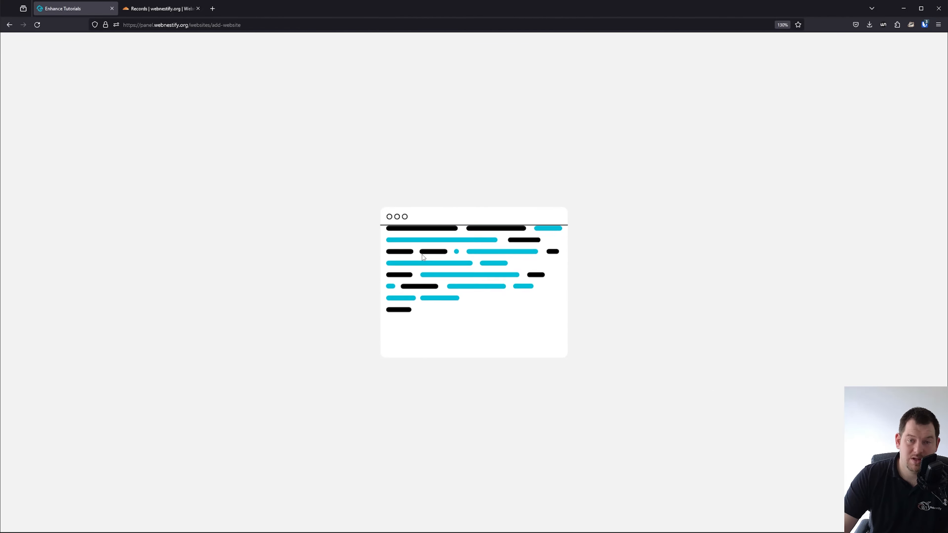
Inspect the wildcard * A record in Cloudflare, then return to the new site in Enhance.
key("ctrl+Tab")
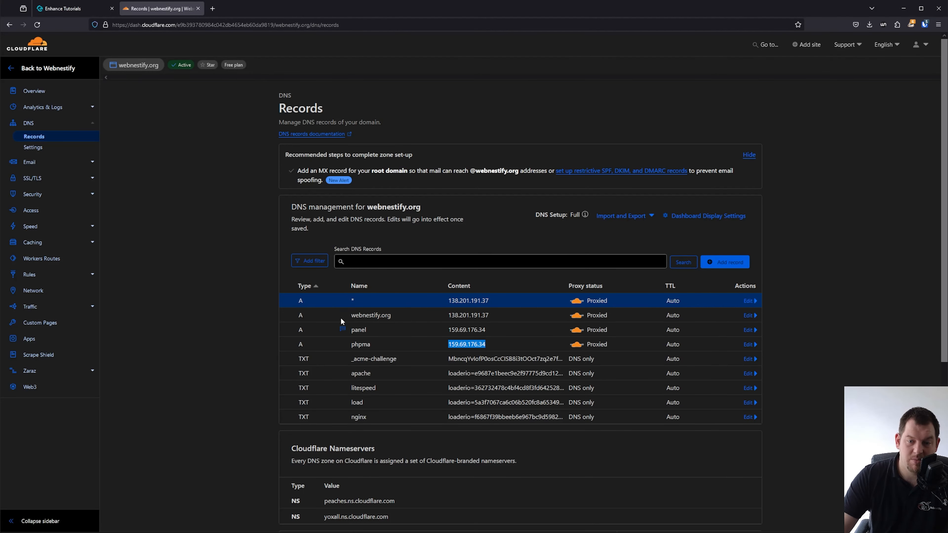
double_click(354, 302)
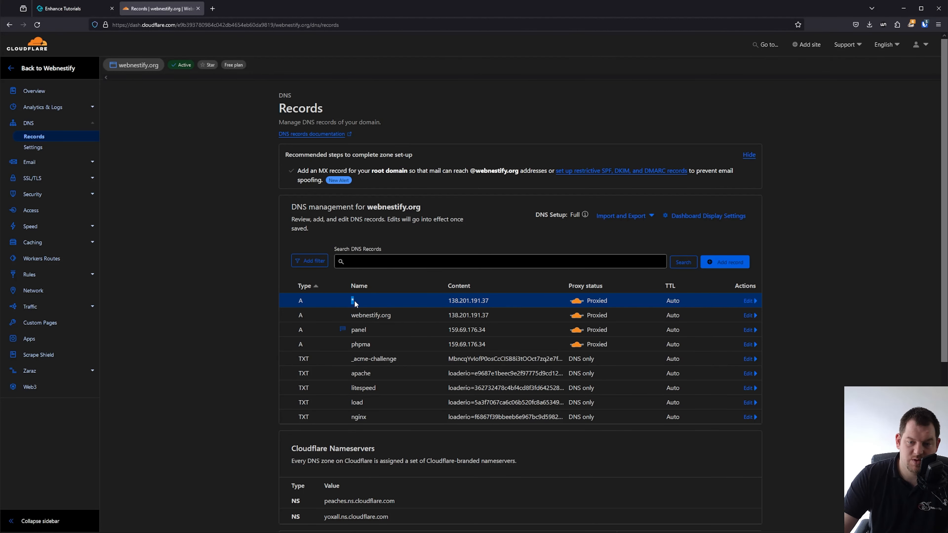
left_click(355, 304)
left_click(60, 9)
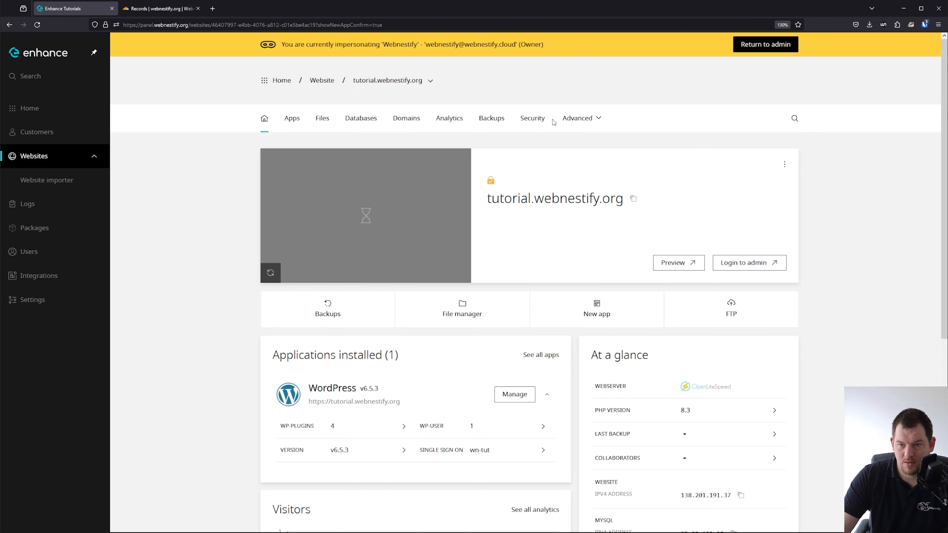
Request a Let's Encrypt certificate for tutorial.webnestify.org and turn Force HTTPS on.
left_click(540, 126)
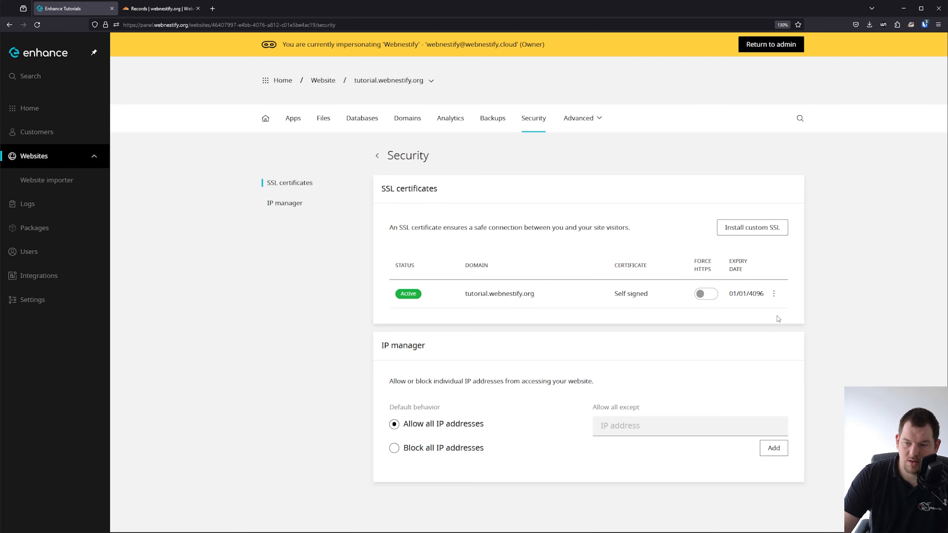
left_click(776, 295)
left_click(751, 320)
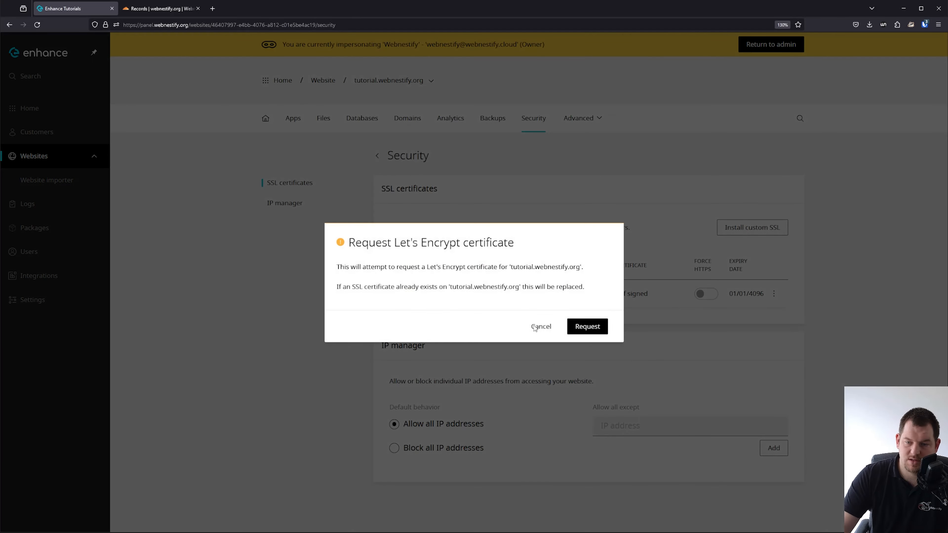
left_click(586, 327)
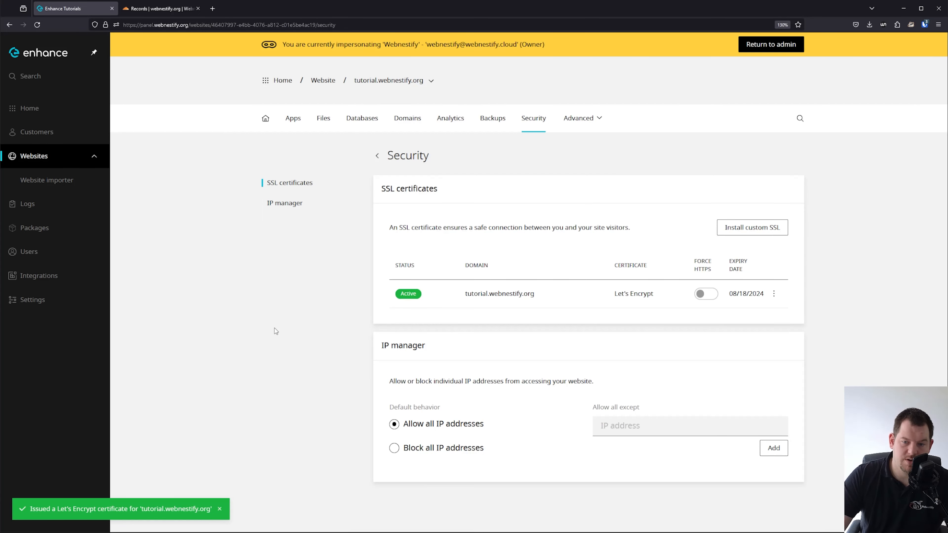
left_click(713, 298)
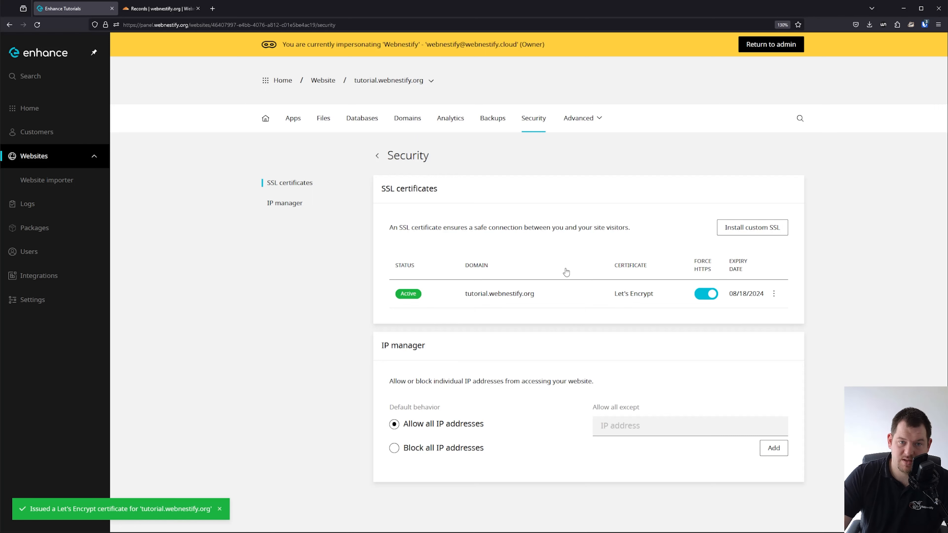
Go to Cloudflare's SSL/TLS Origin Server page and start a new certificate.
left_click(157, 10)
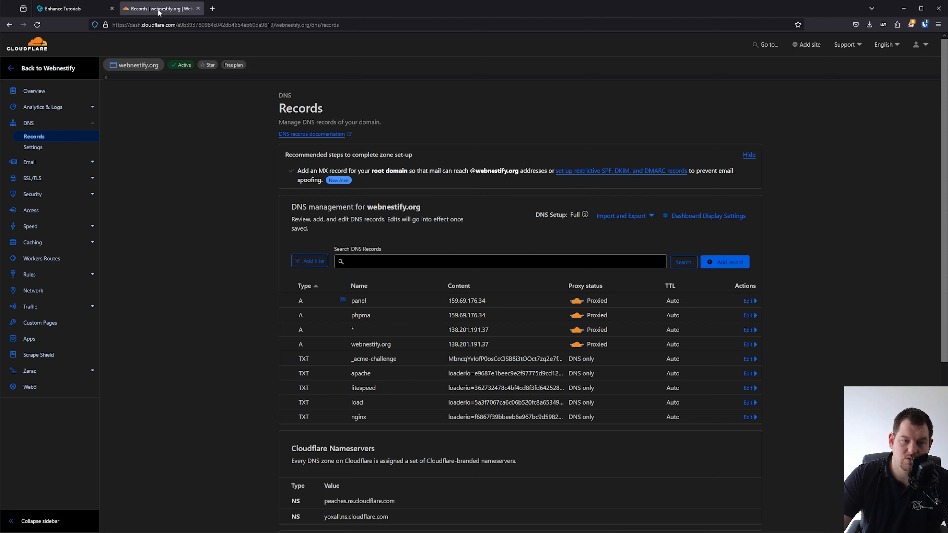
left_click(80, 179)
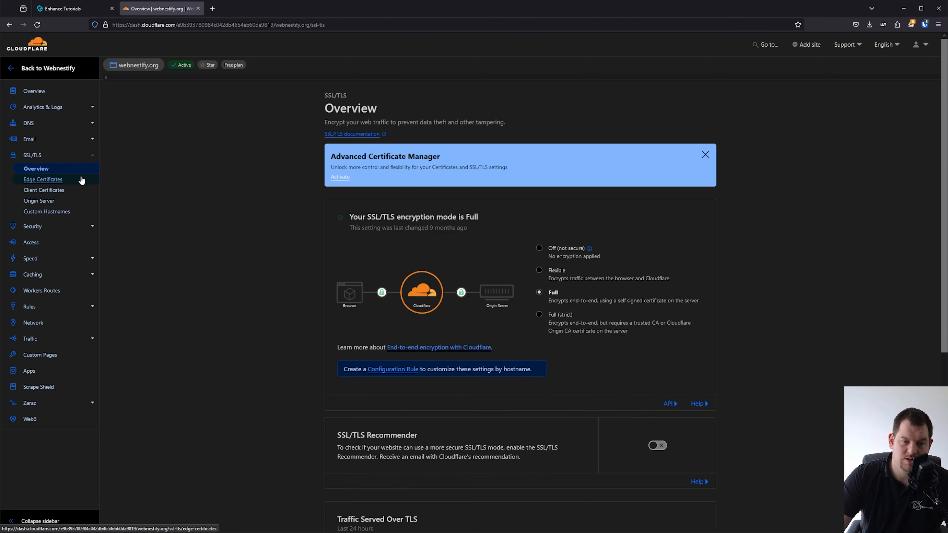
left_click(61, 202)
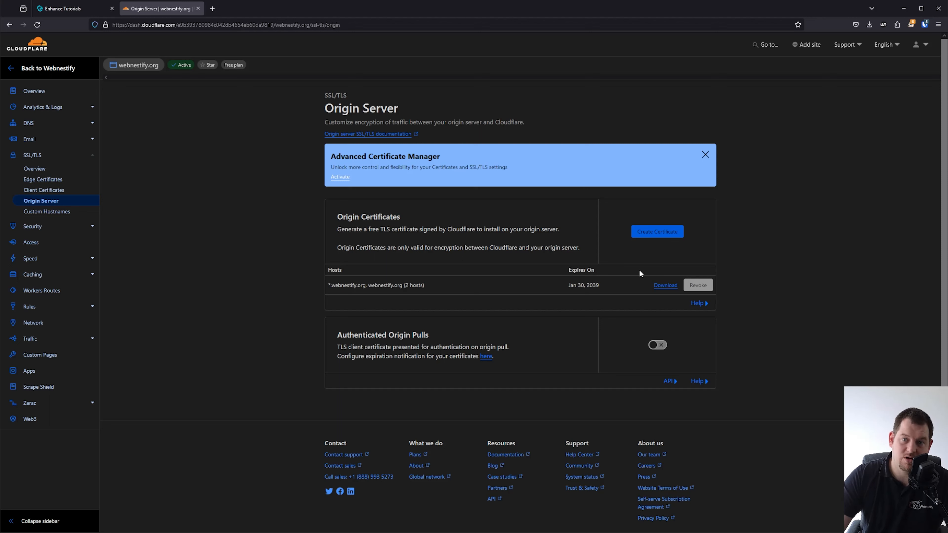
left_click(661, 232)
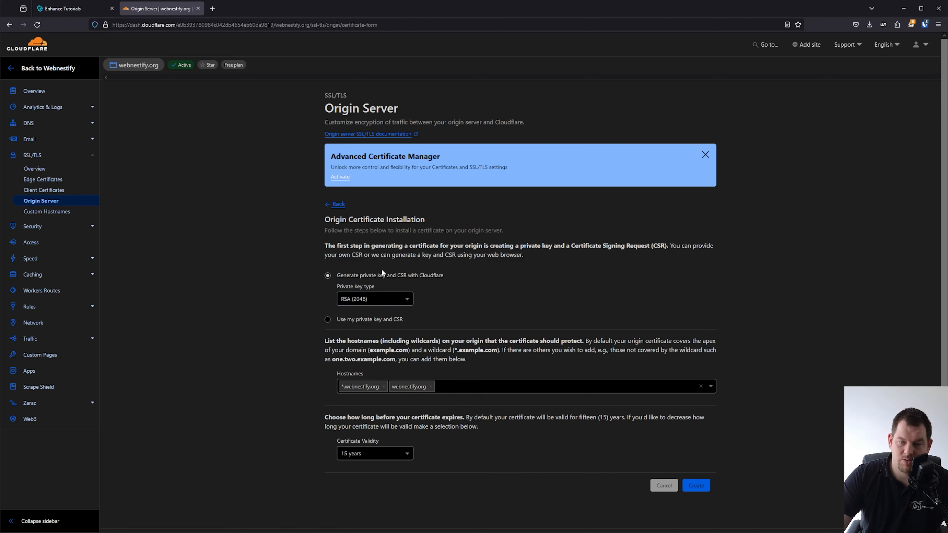
Create an ECC origin certificate valid for 15 years and copy its text.
left_click(383, 298)
left_click(352, 330)
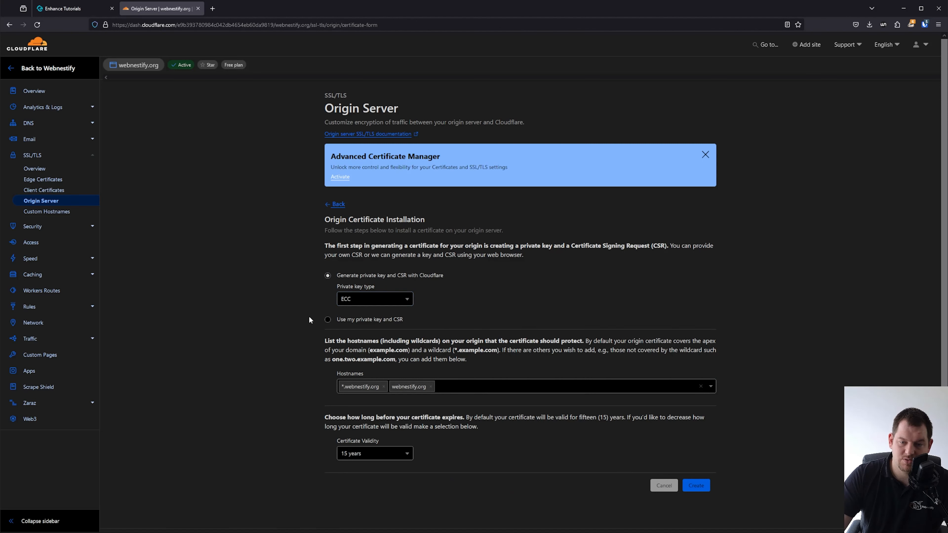
left_click(392, 453)
scroll(429, 414, "down", 2)
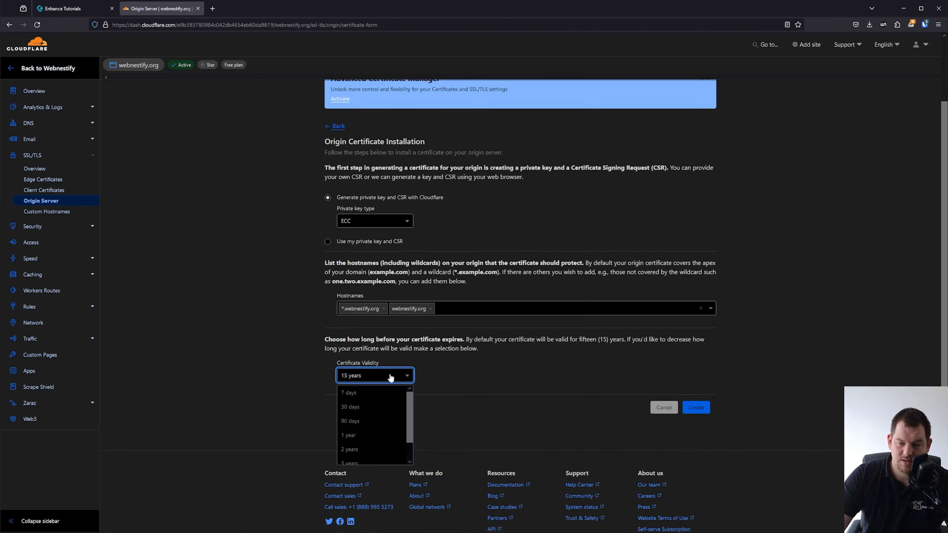
left_click(381, 377)
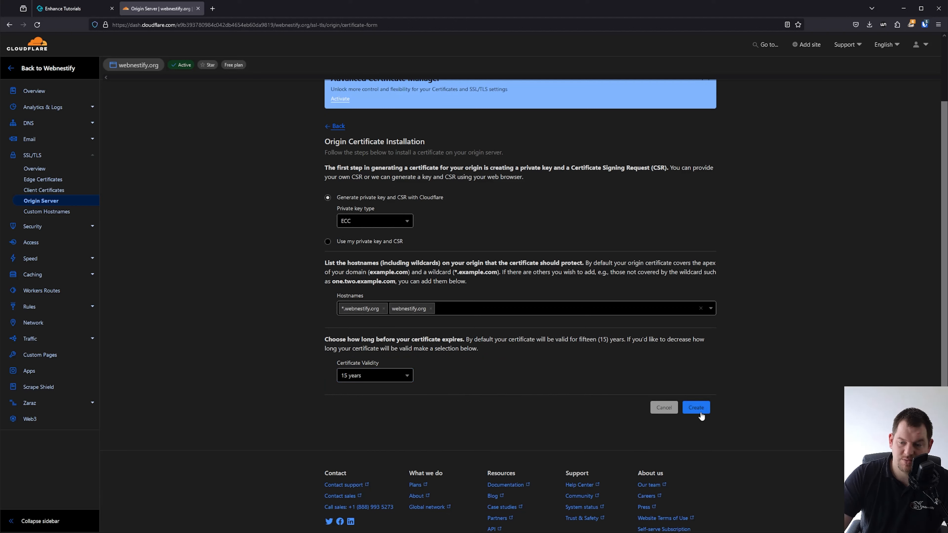
left_click(696, 407)
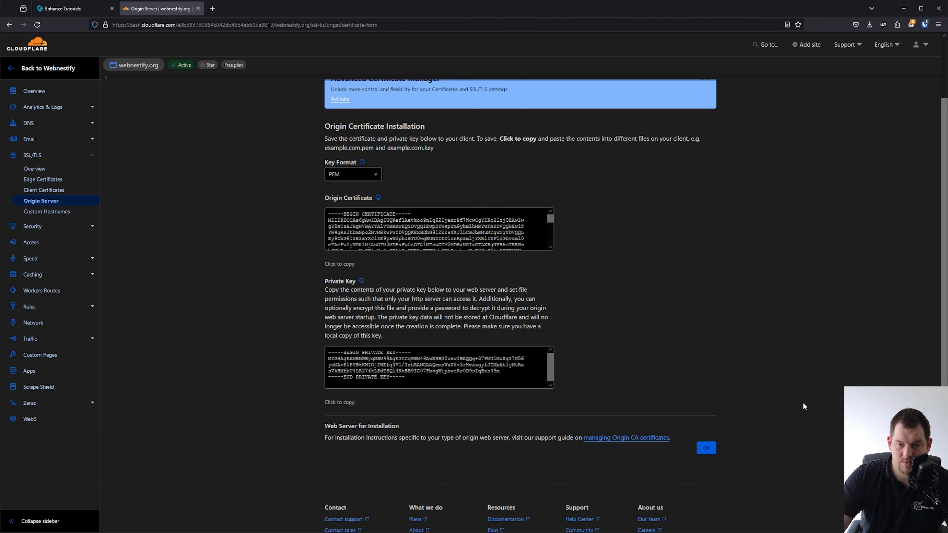
left_click(358, 220)
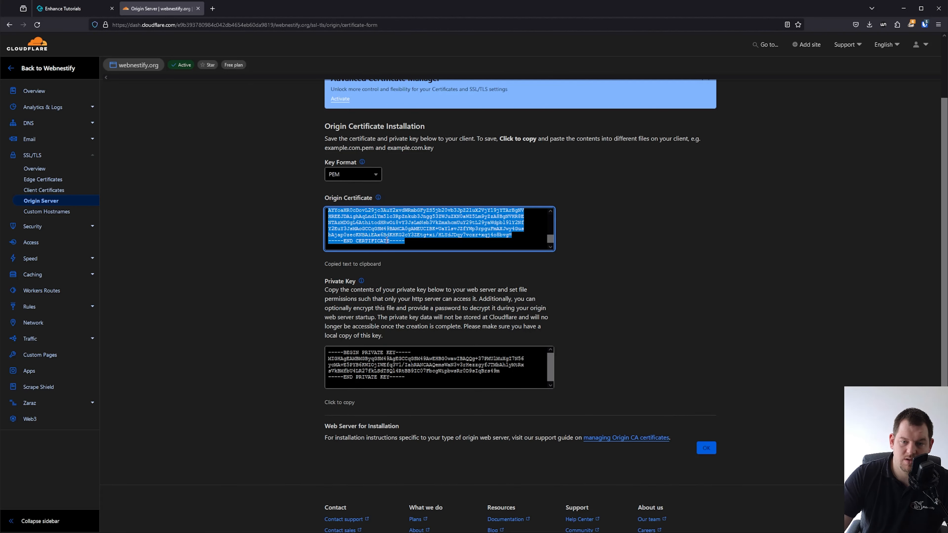
left_click(71, 8)
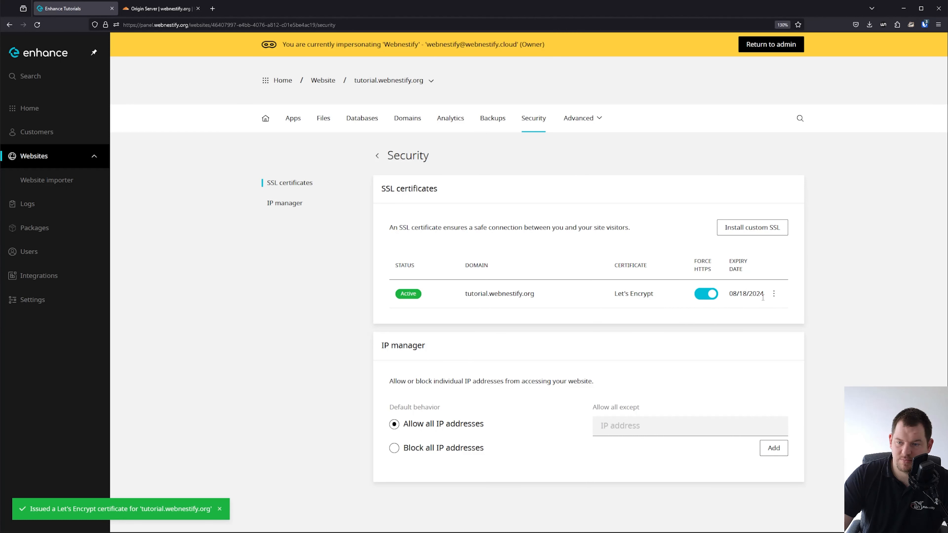
Paste the origin certificate into the custom SSL form's Certificate (CRT) field.
left_click(774, 228)
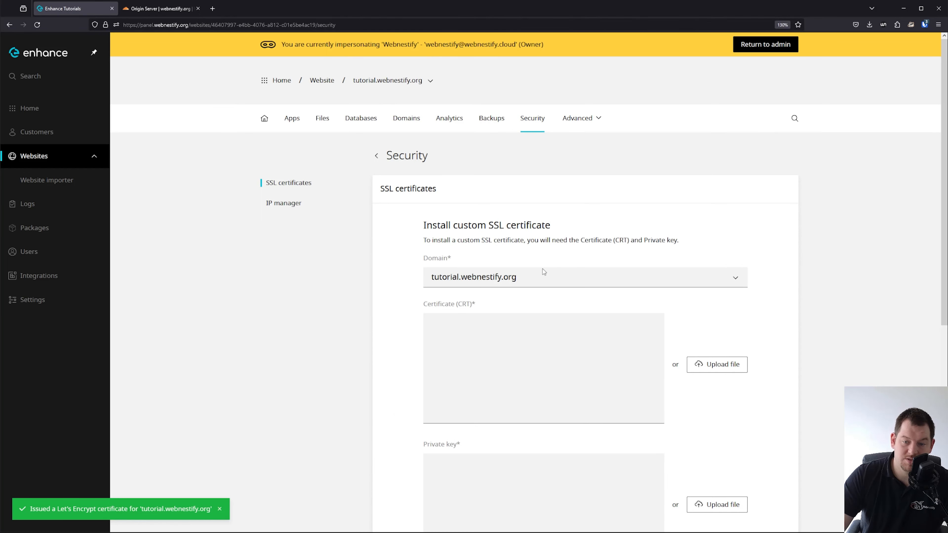
left_click(487, 351)
key("ctrl+v")
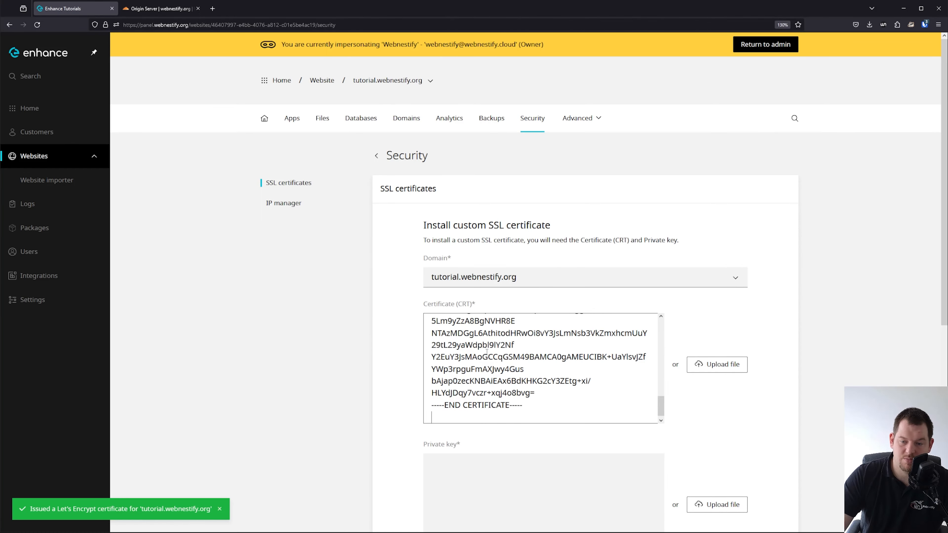
Copy the private key from Cloudflare into the Private key field and upload.
left_click(161, 8)
left_click(386, 369)
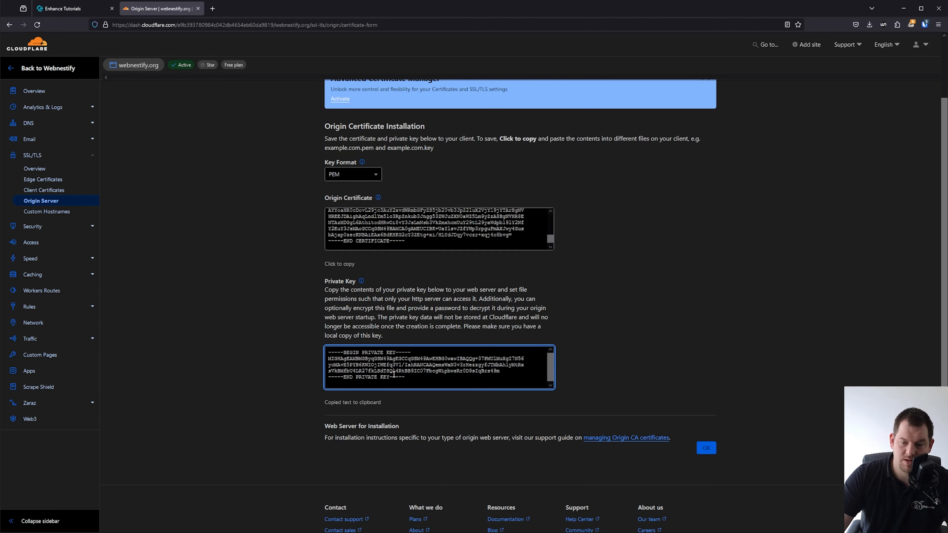
left_click(341, 402)
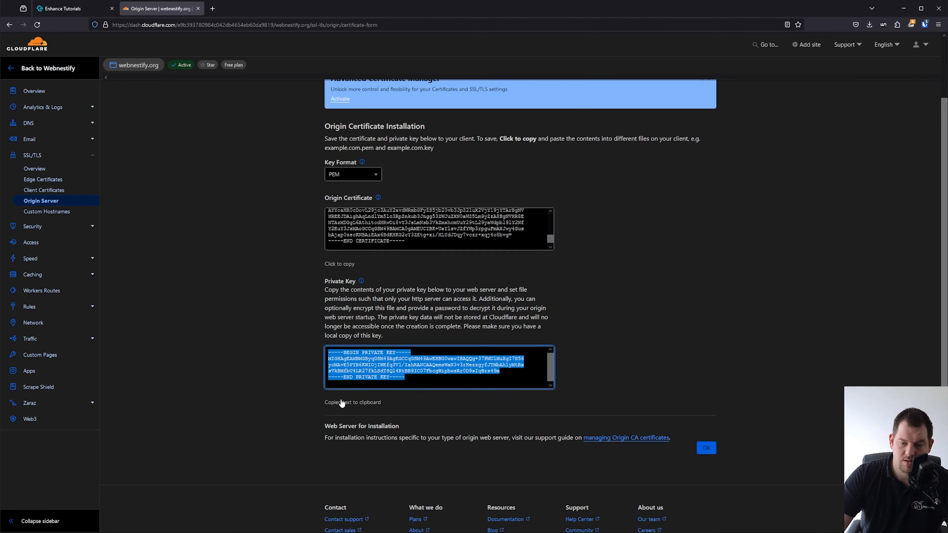
left_click(92, 3)
left_click(560, 490)
key("ctrl+v")
scroll(554, 380, "down", 3)
scroll(554, 380, "down", 3)
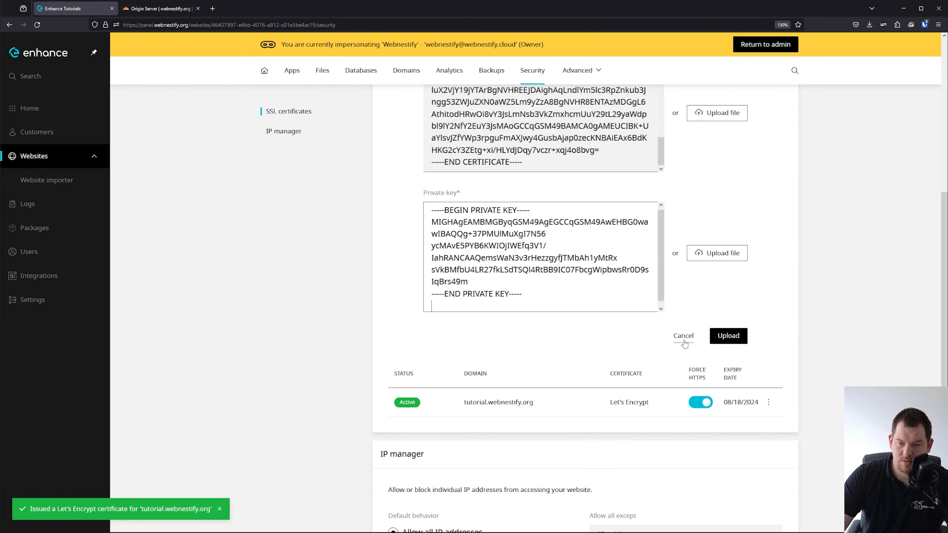
left_click(727, 335)
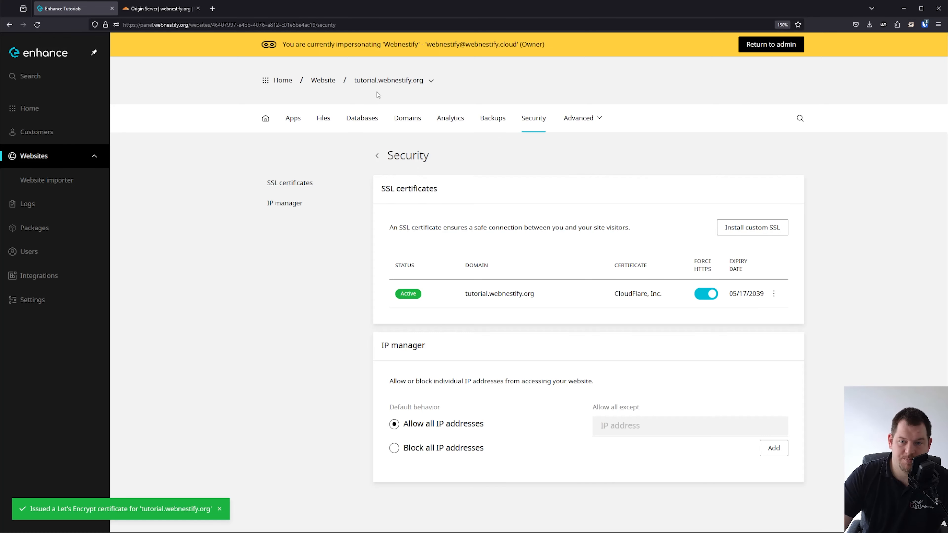
Browse the site's Redirects, Optimization and FTP pages under Advanced.
left_click(584, 118)
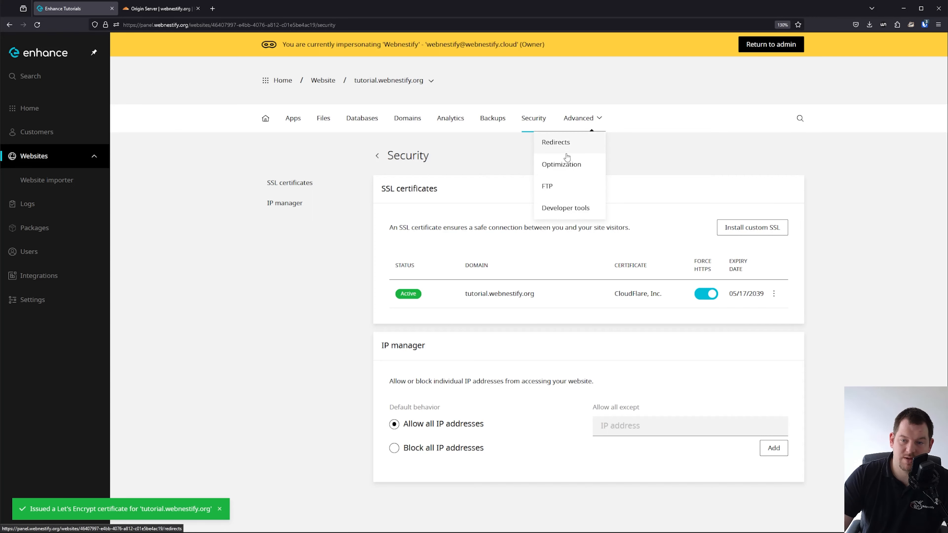
left_click(567, 143)
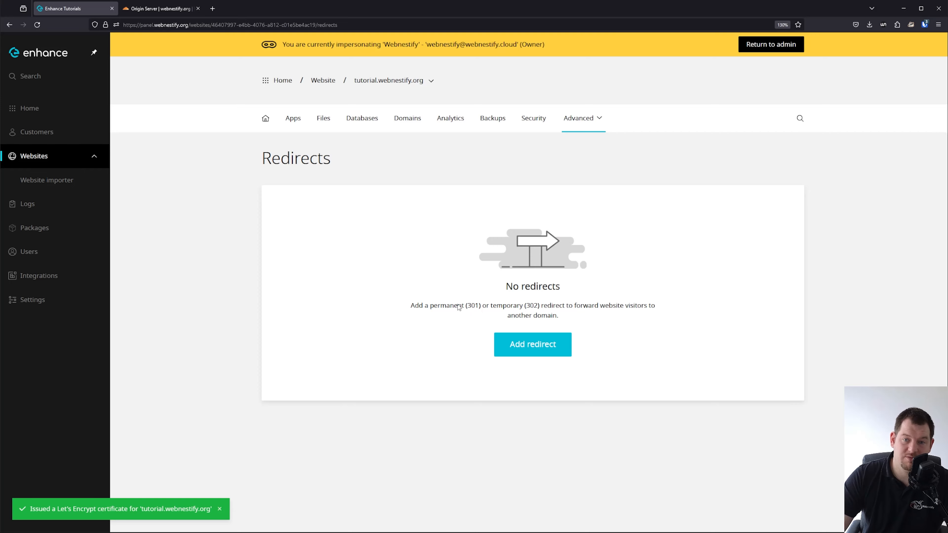
left_click(595, 119)
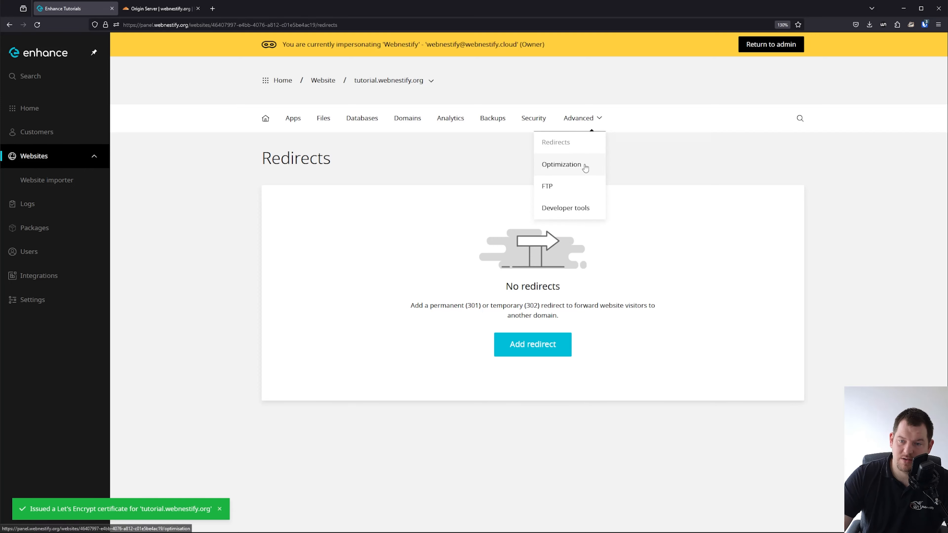
left_click(584, 167)
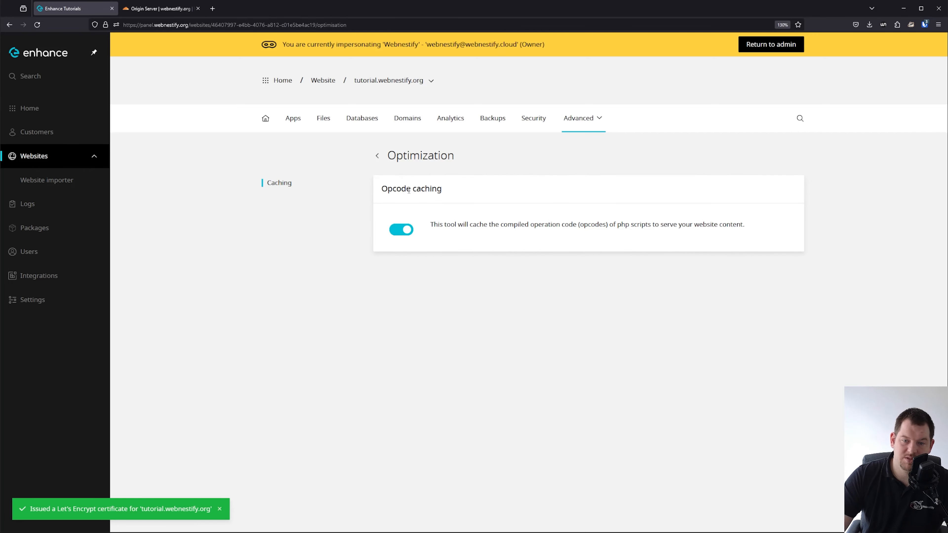
left_click(589, 127)
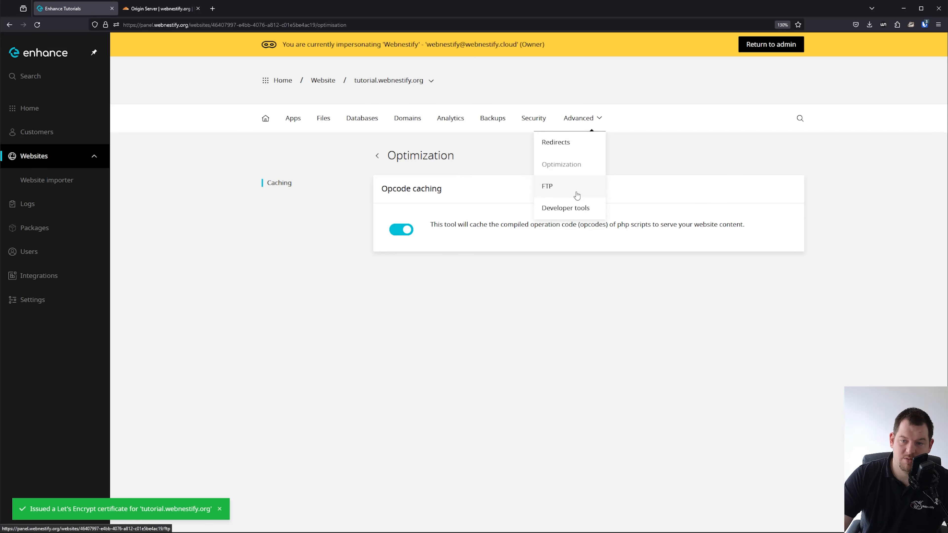
left_click(568, 189)
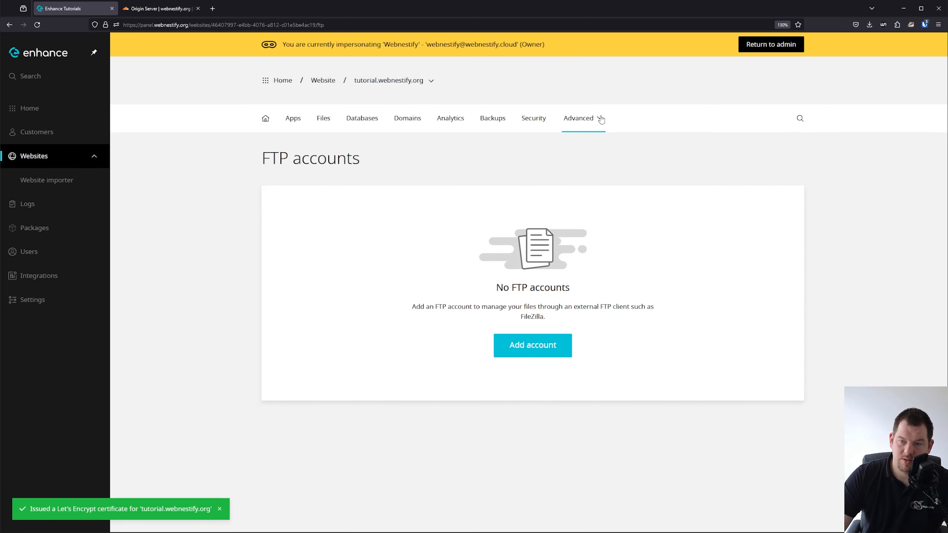
left_click(599, 119)
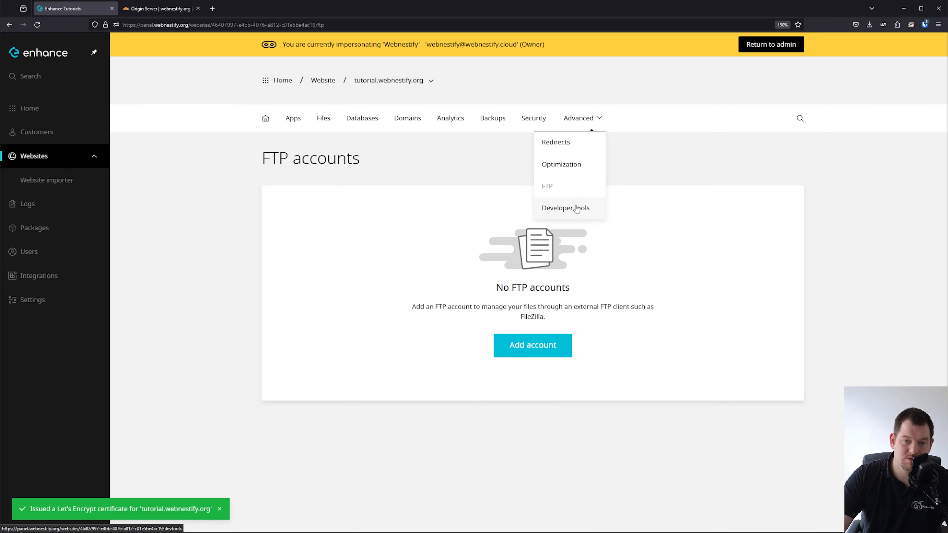
Turn on the Brotli PHP extension, then review the php.ini, SSH and cron job sections.
left_click(577, 208)
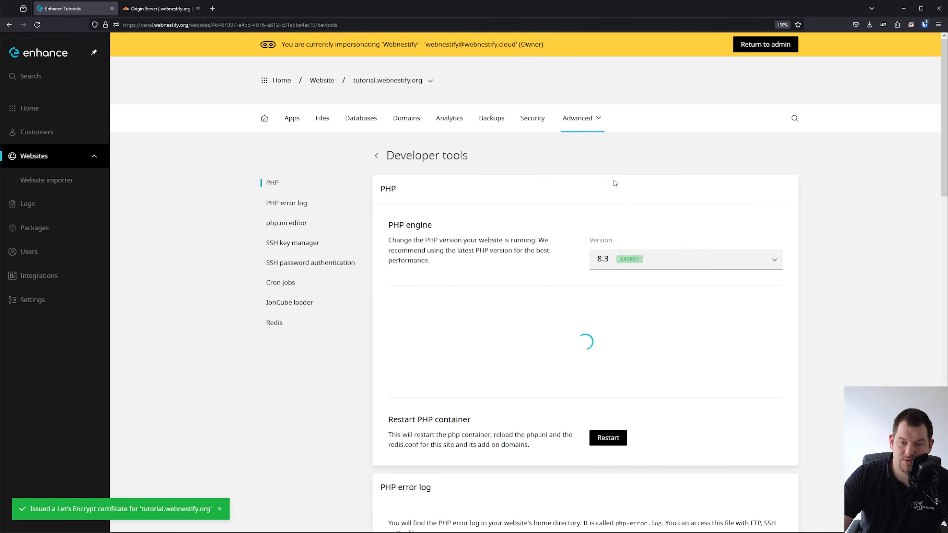
scroll(468, 187, "down", 3)
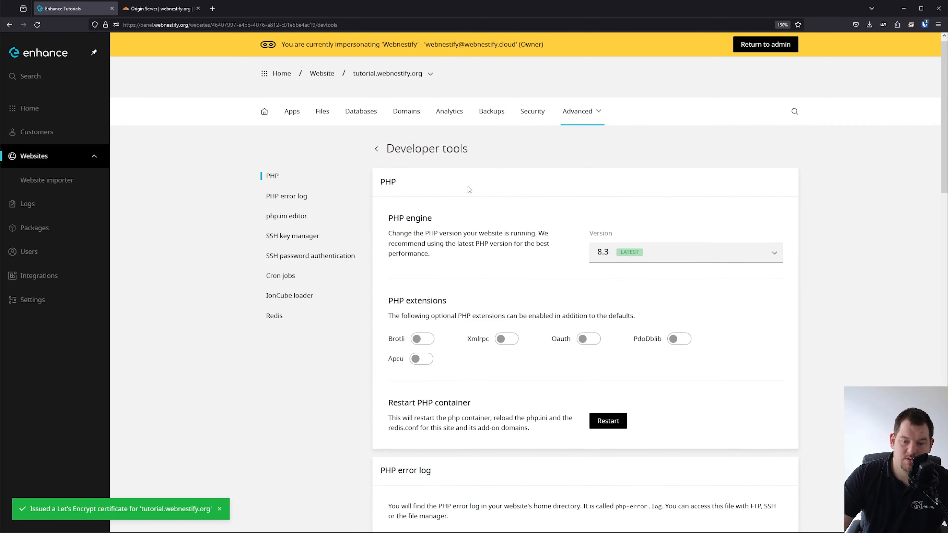
left_click(425, 237)
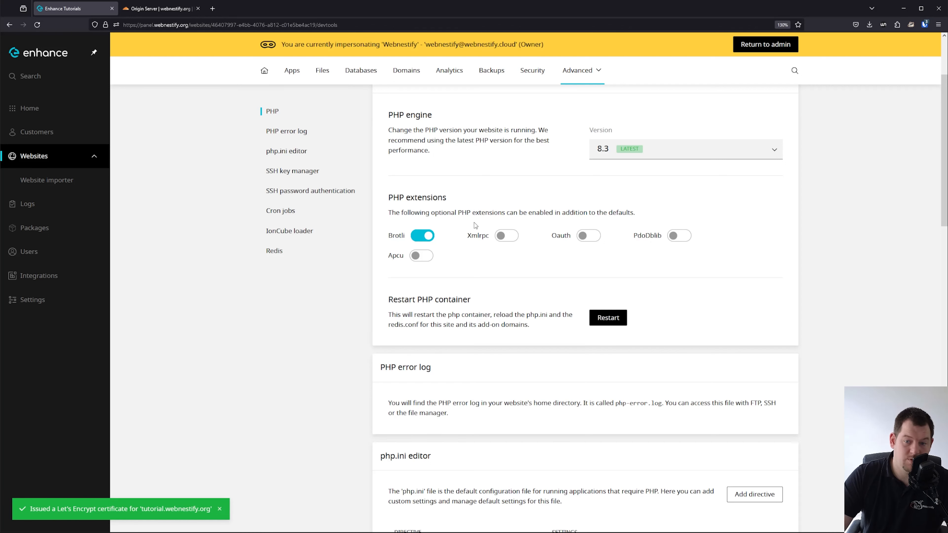
scroll(504, 289, "down", 5)
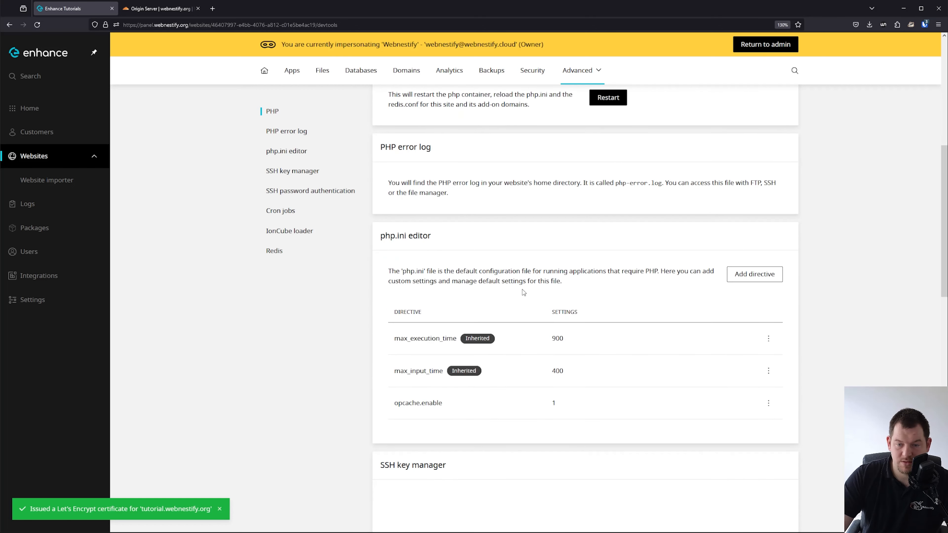
scroll(490, 270, "down", 3)
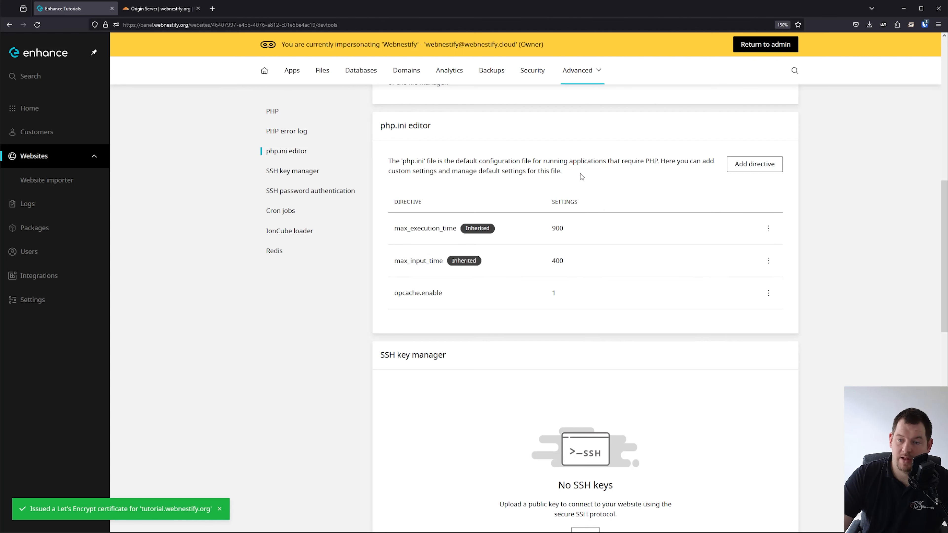
scroll(555, 232, "down", 13)
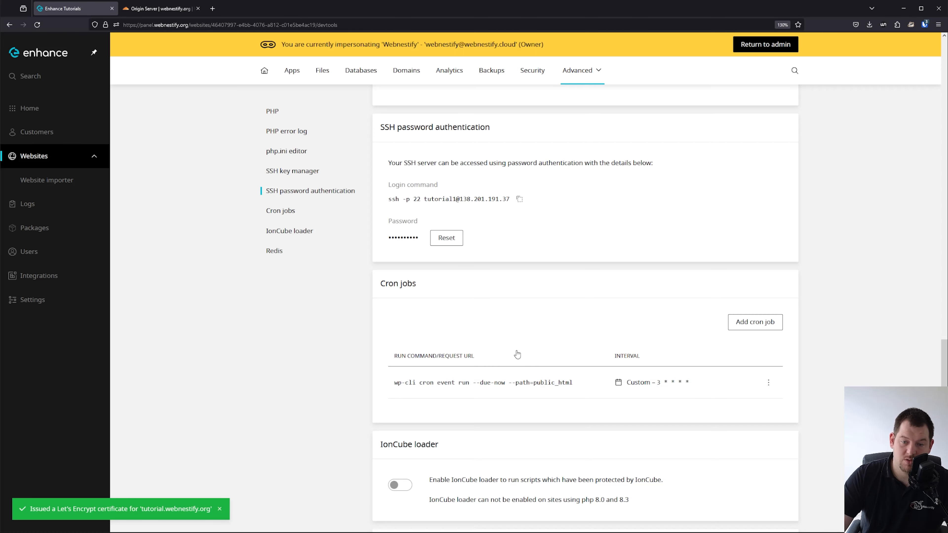
scroll(622, 351, "down", 3)
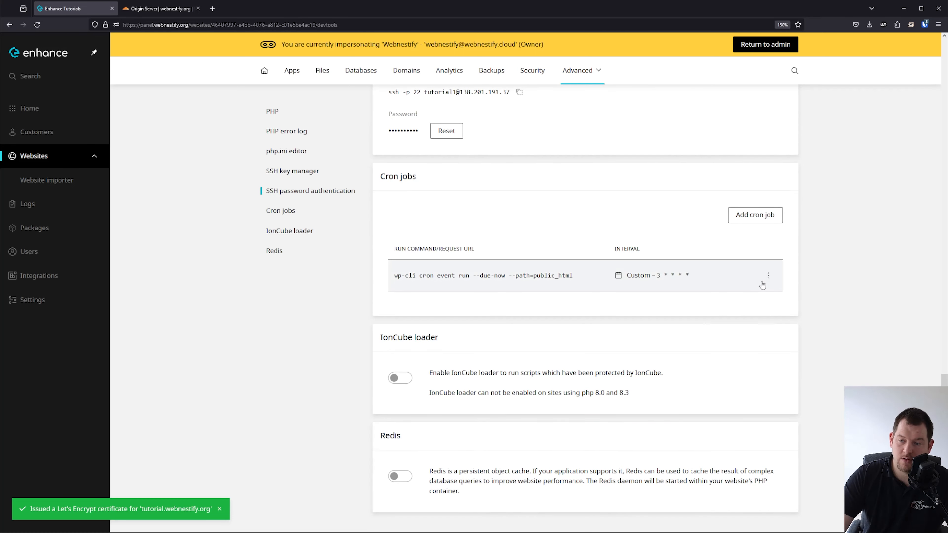
Change the wp-cli cron event job's interval to Every minute and save it.
left_click(768, 275)
left_click(744, 300)
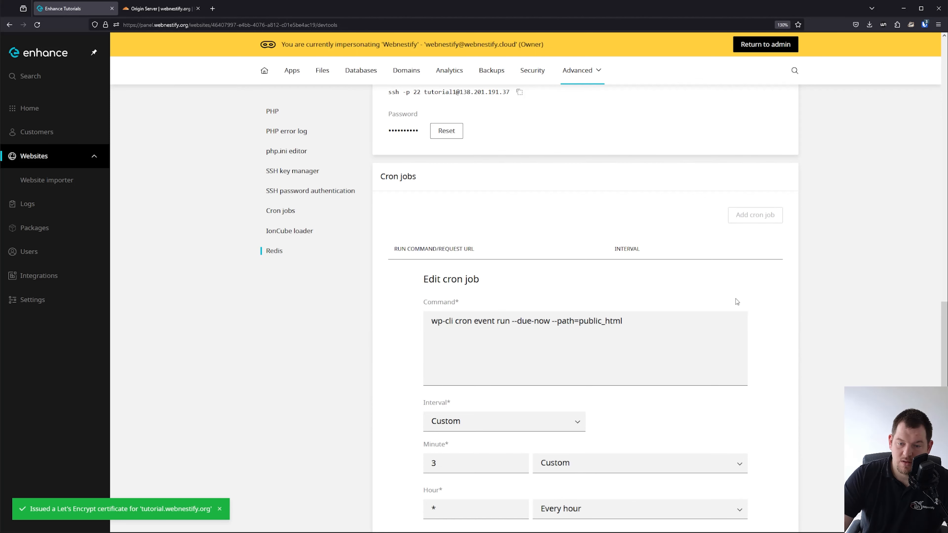
scroll(686, 334, "down", 3)
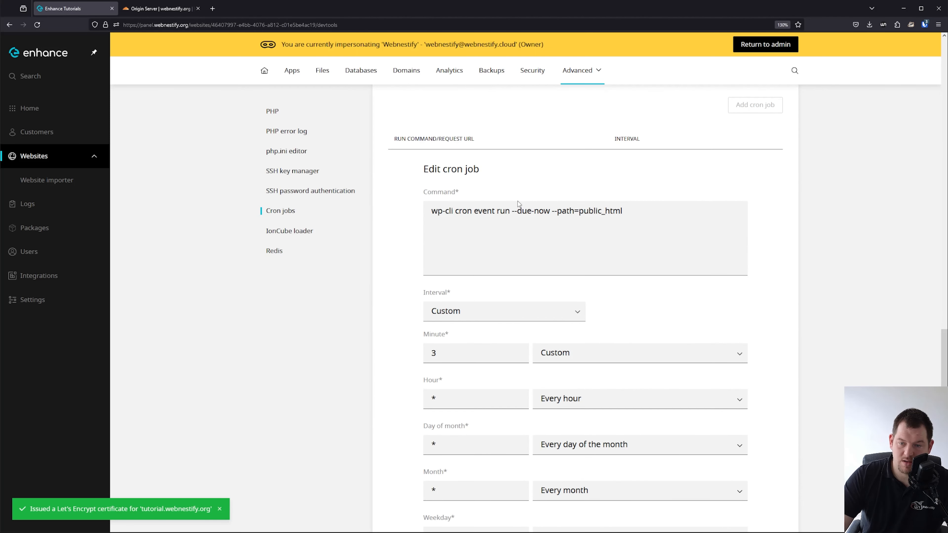
left_click(491, 316)
left_click(466, 331)
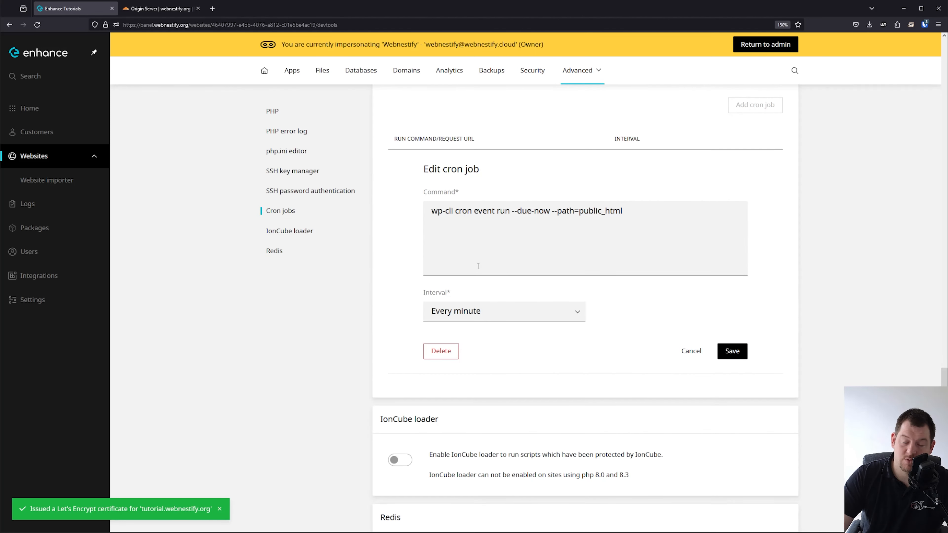
left_click(731, 351)
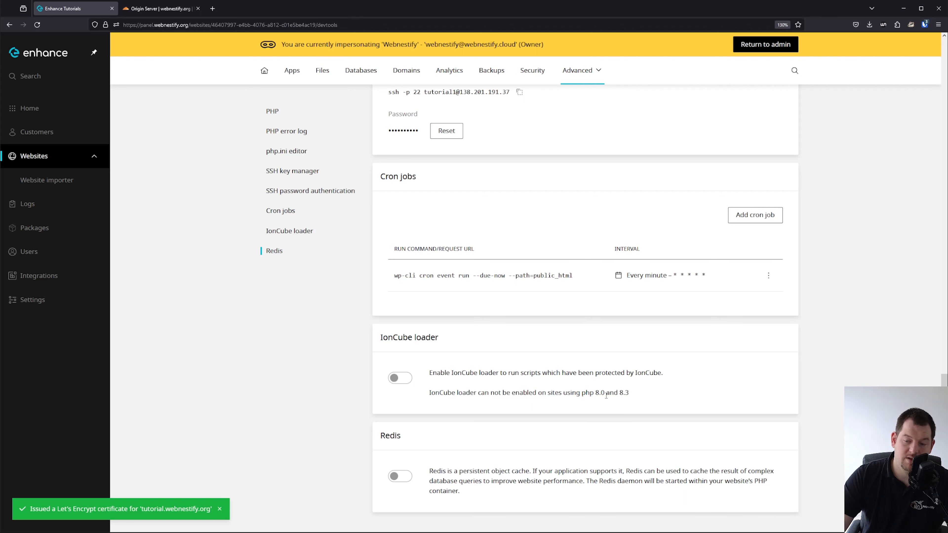
Turn on Redis for tutorial.webnestify.org and check that its redis.conf only binds 127.0.0.1.
left_click(390, 476)
scroll(829, 510, "down", 5)
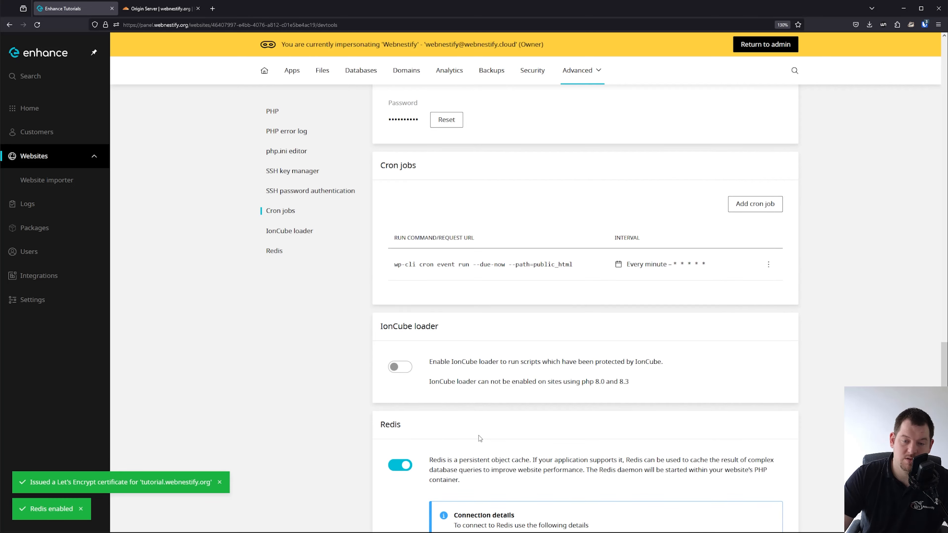
left_click(770, 504)
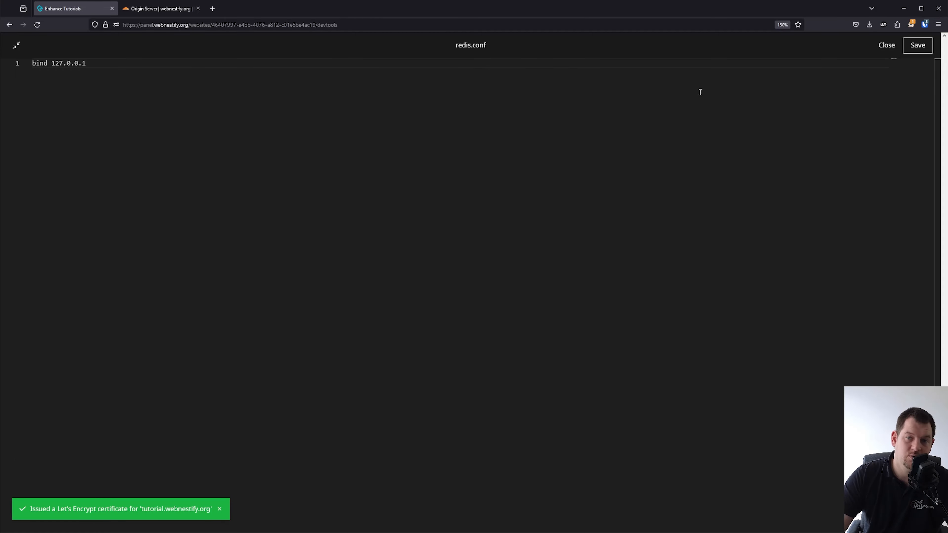
left_click(886, 45)
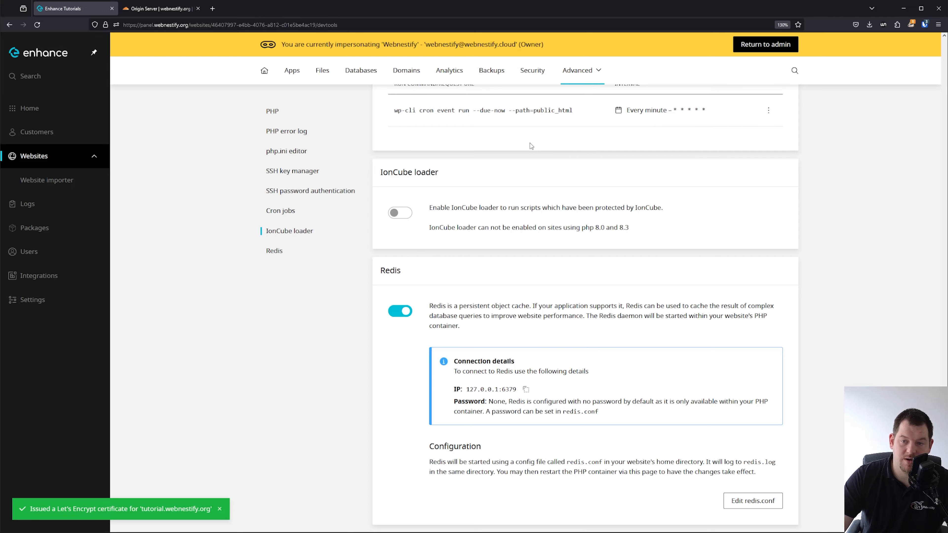
scroll(549, 385, "up", 10)
scroll(549, 384, "up", 8)
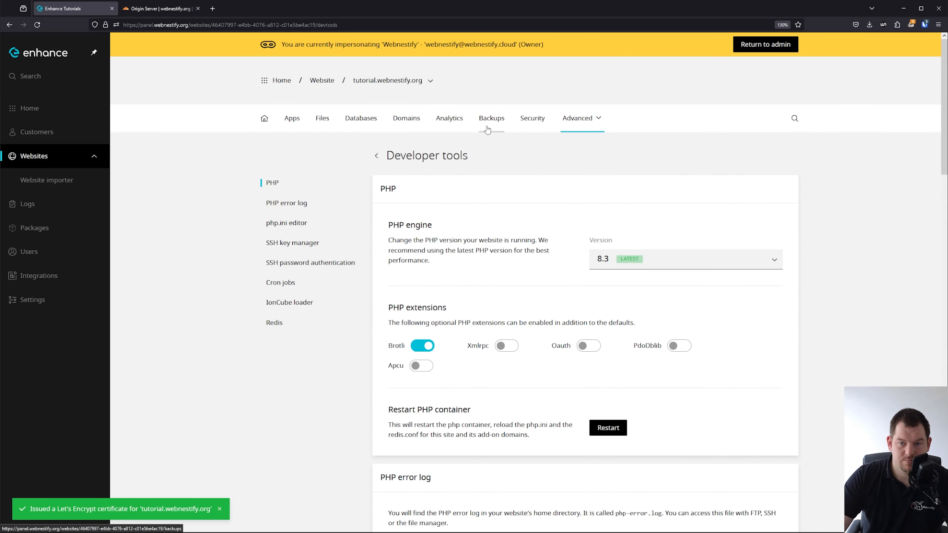
Delete the Akismet Anti-spam and Hello Dolly plugins from the WordPress install, leaving 2 plugins.
left_click(292, 119)
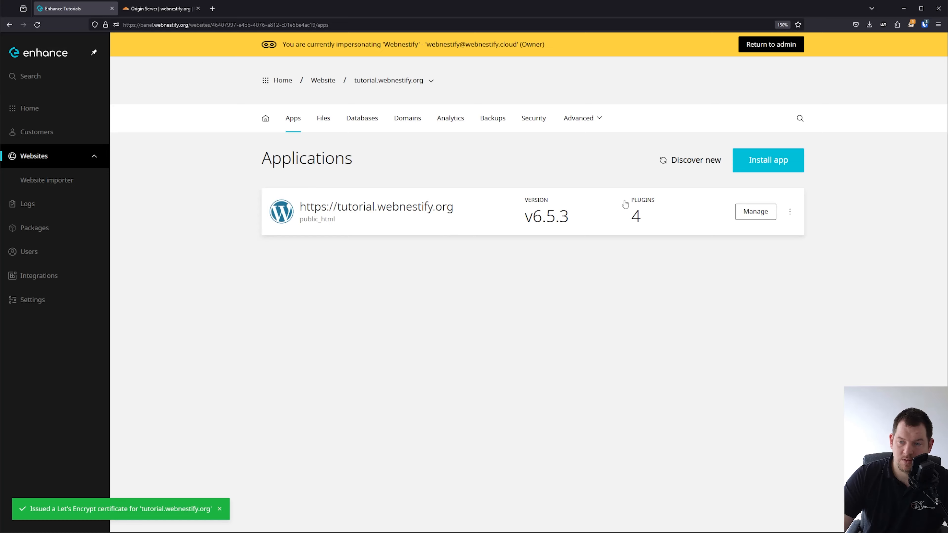
left_click(748, 214)
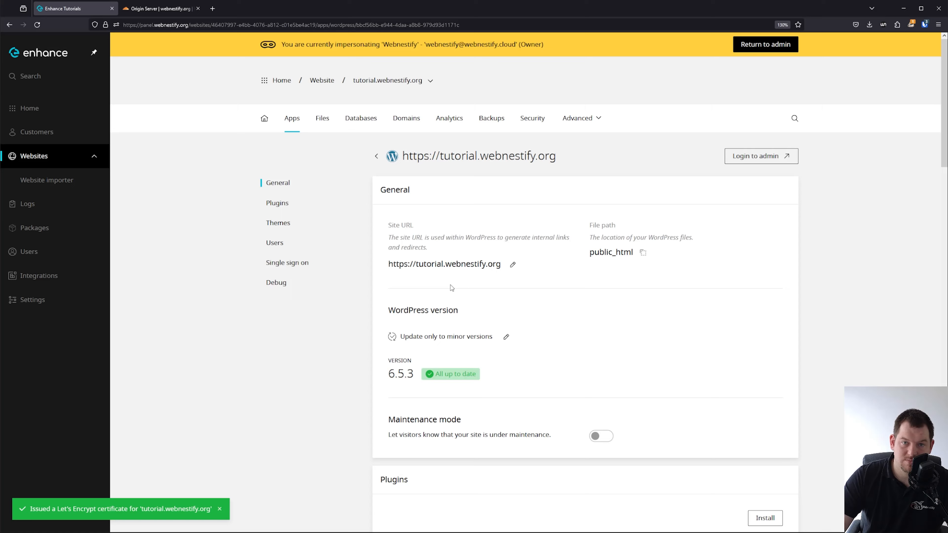
scroll(451, 287, "down", 4)
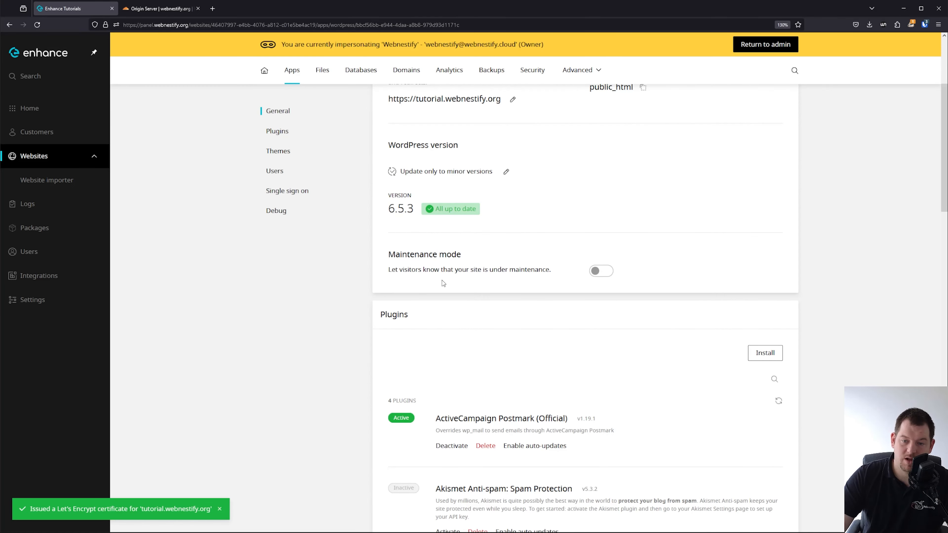
scroll(567, 275, "down", 3)
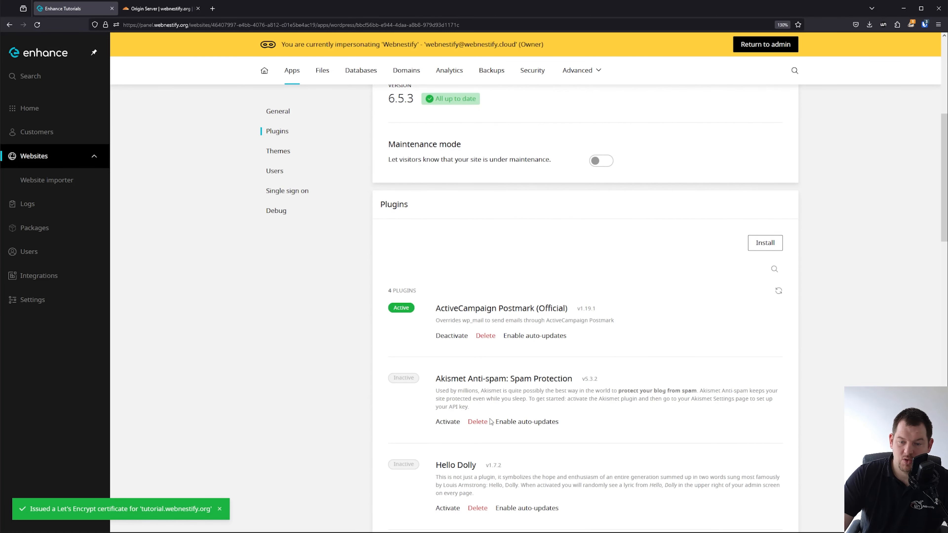
left_click(485, 421)
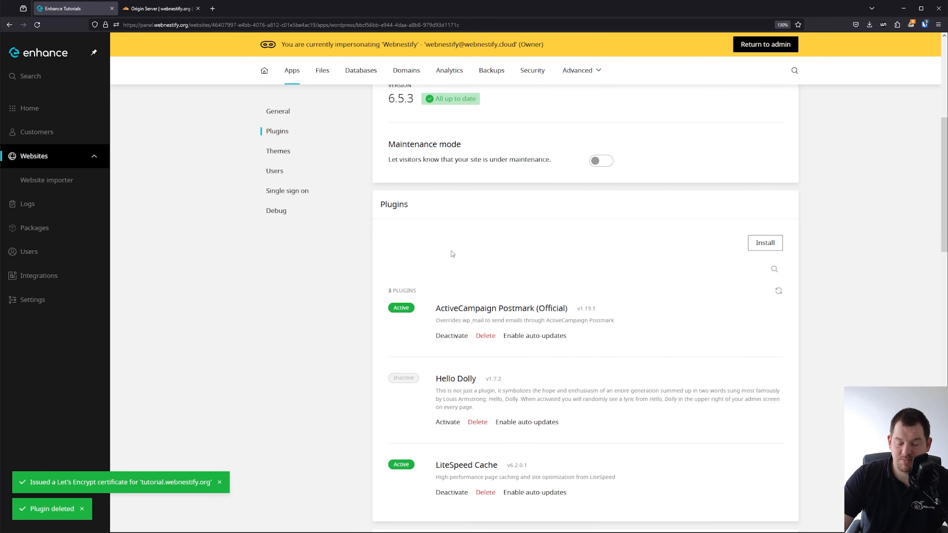
left_click(478, 422)
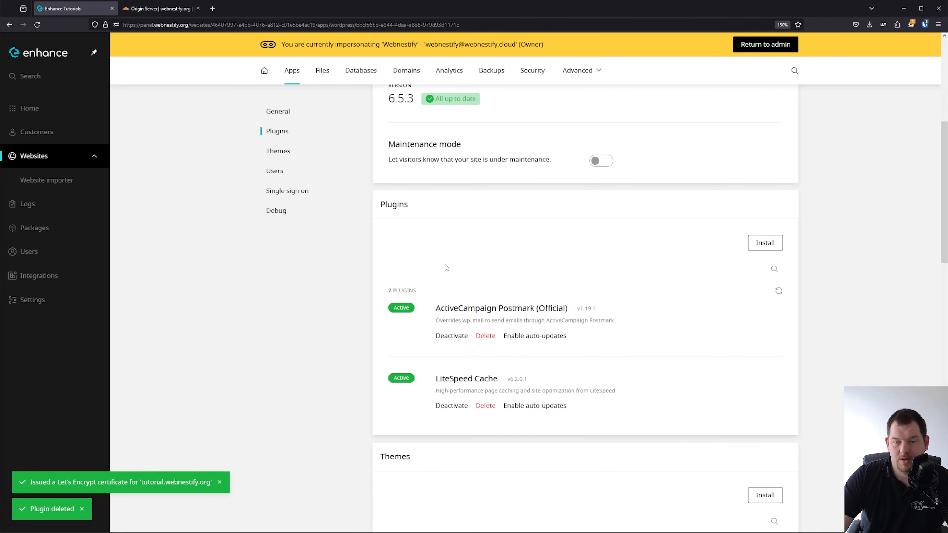
scroll(512, 297, "down", 6)
scroll(537, 335, "down", 8)
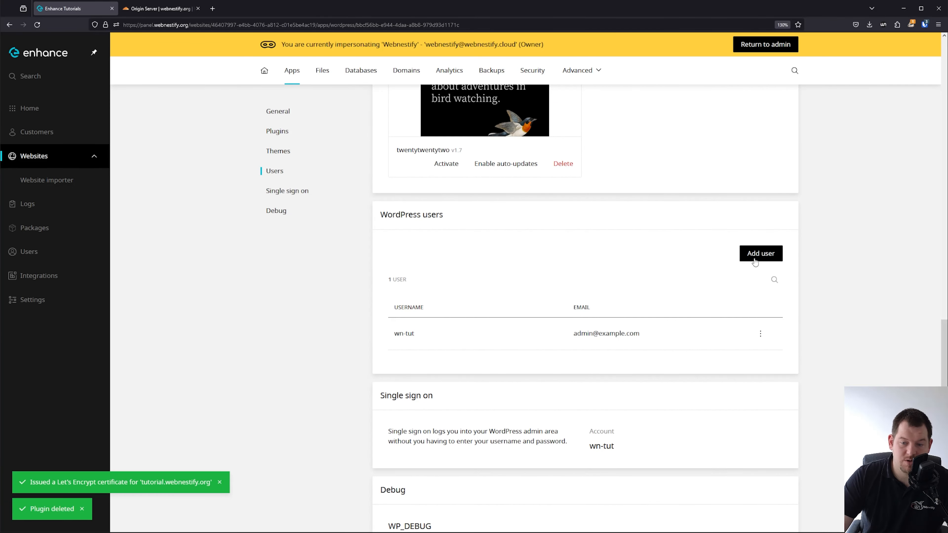
scroll(620, 314, "down", 4)
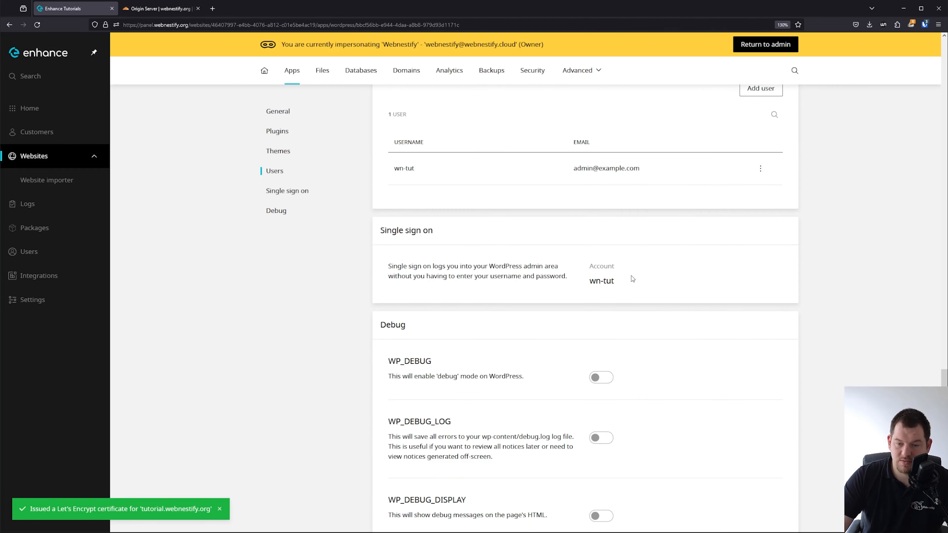
scroll(631, 278, "down", 2)
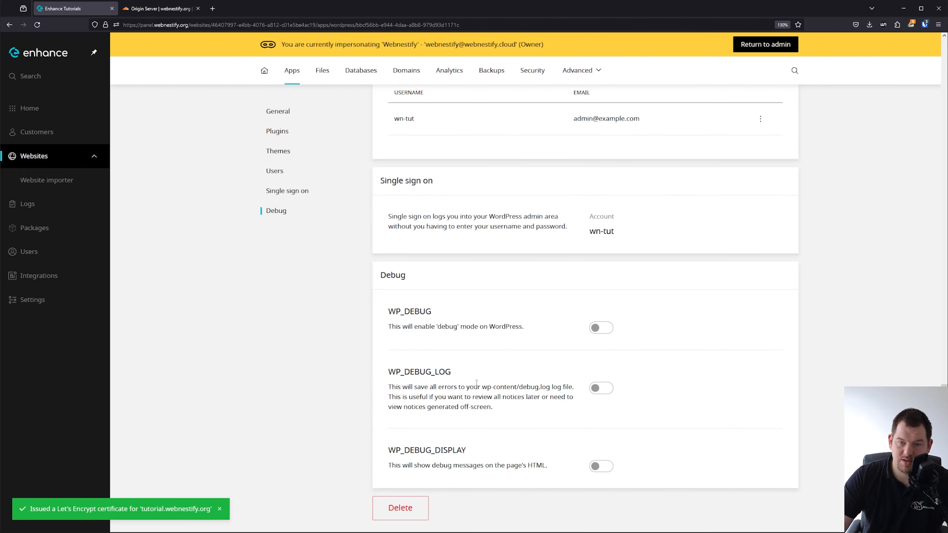
scroll(470, 261, "up", 10)
left_click(264, 118)
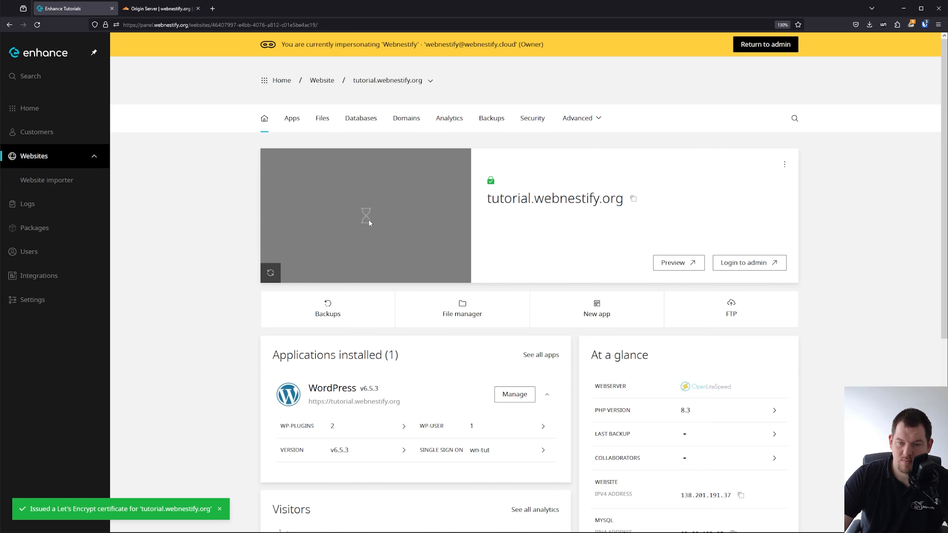
scroll(370, 295, "down", 5)
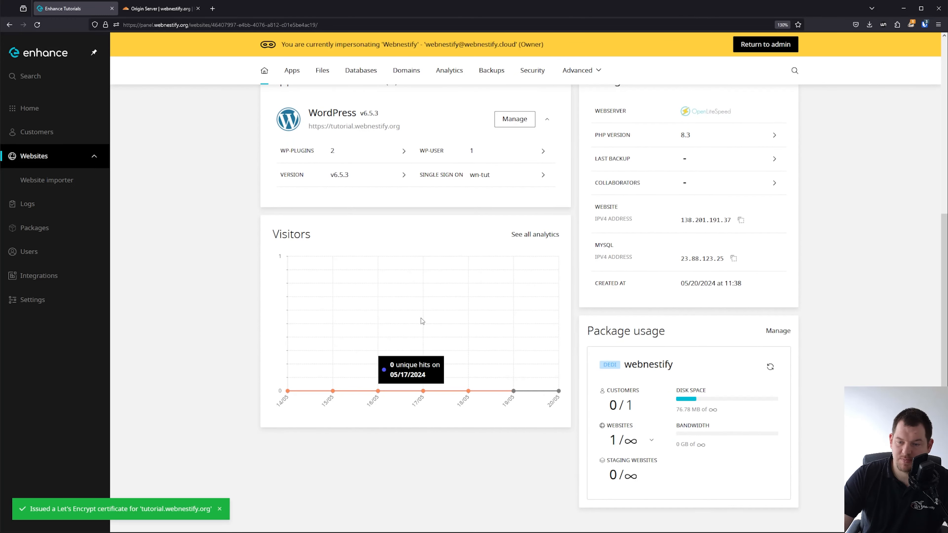
scroll(422, 321, "up", 5)
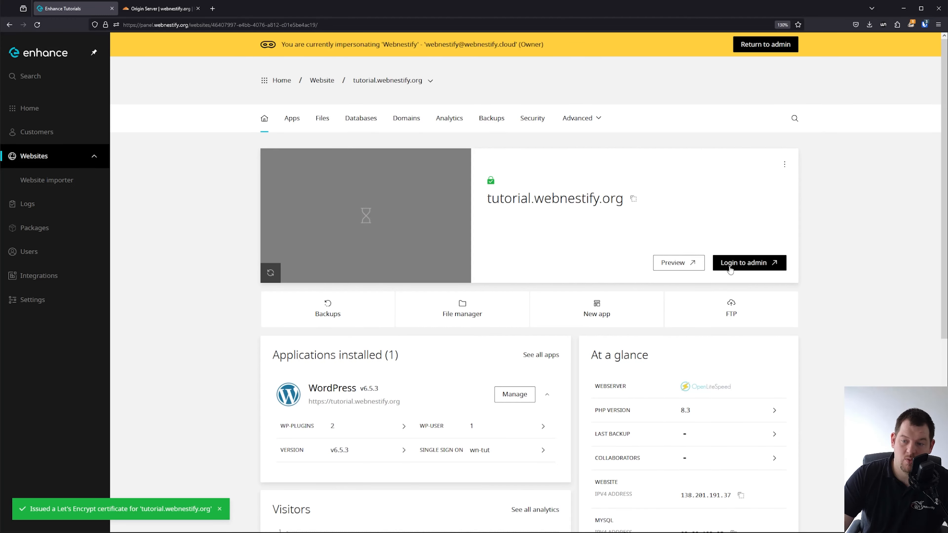
left_click(744, 263)
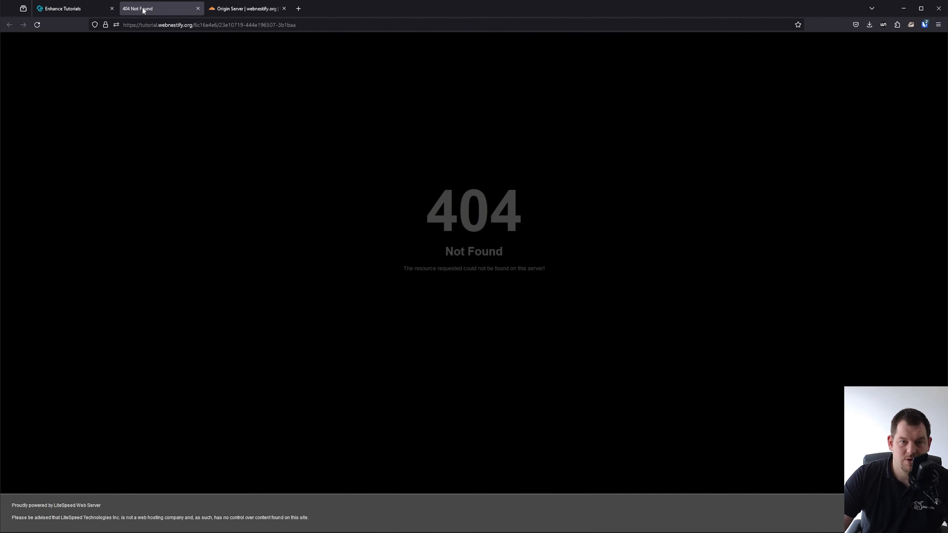
left_click(55, 10)
middle_click(157, 8)
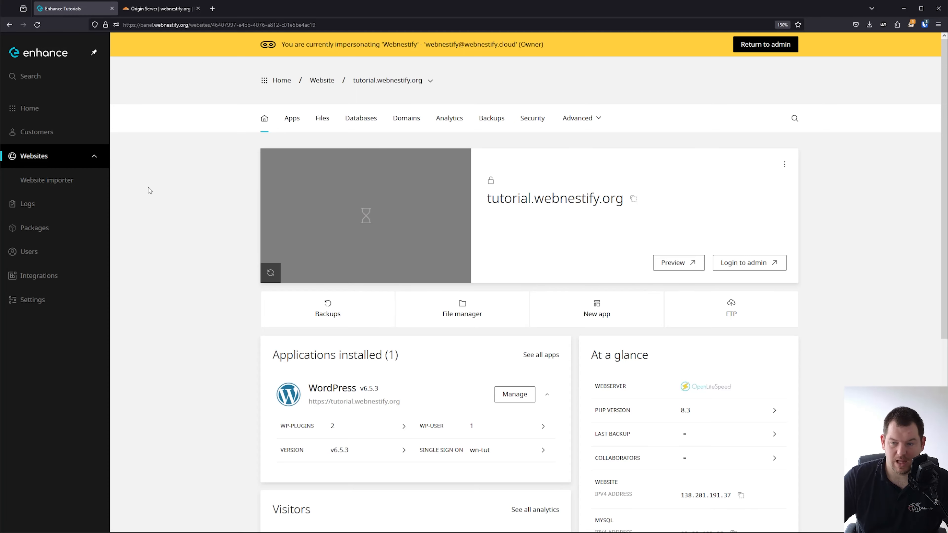
left_click(761, 263)
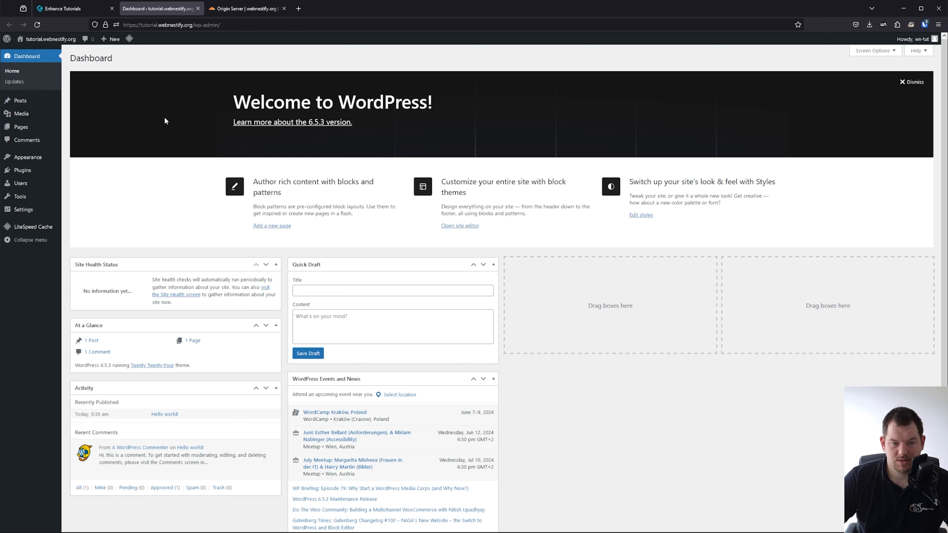
mouse_move(19, 196)
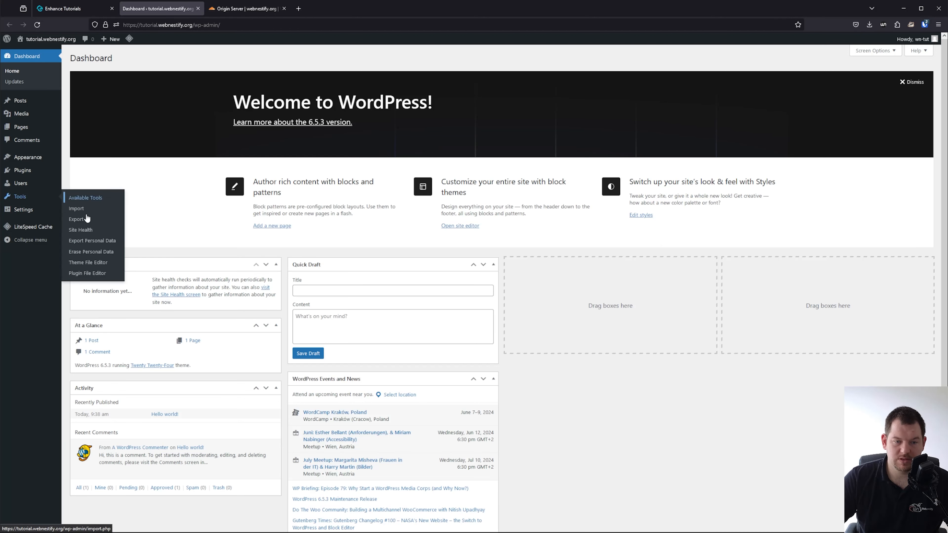
left_click(87, 229)
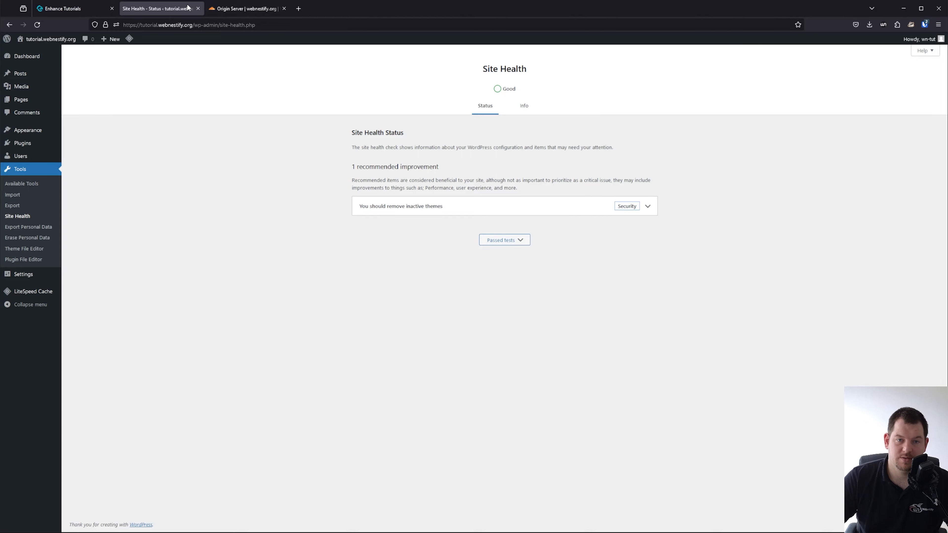
left_click(198, 9)
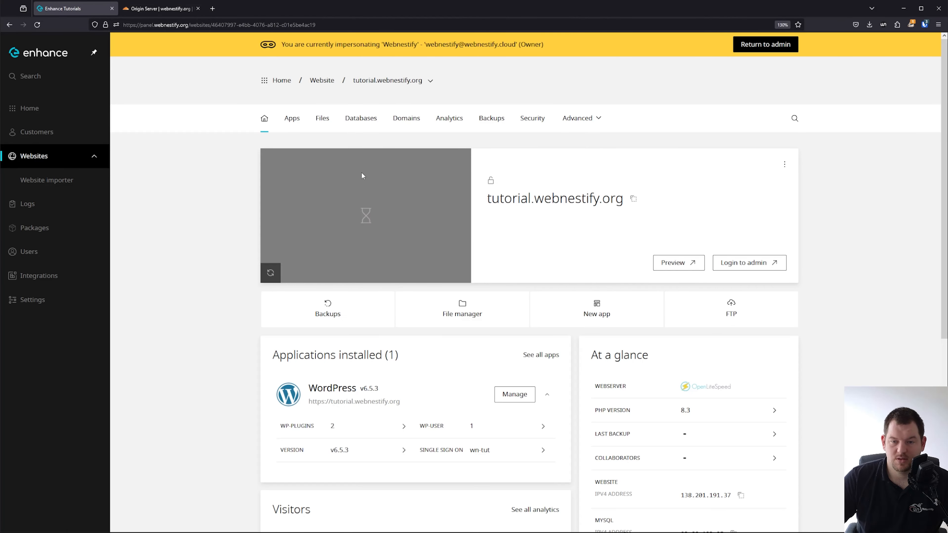
Reload the overview and look over the Add website install-app option, then return to the websites list.
key("F5")
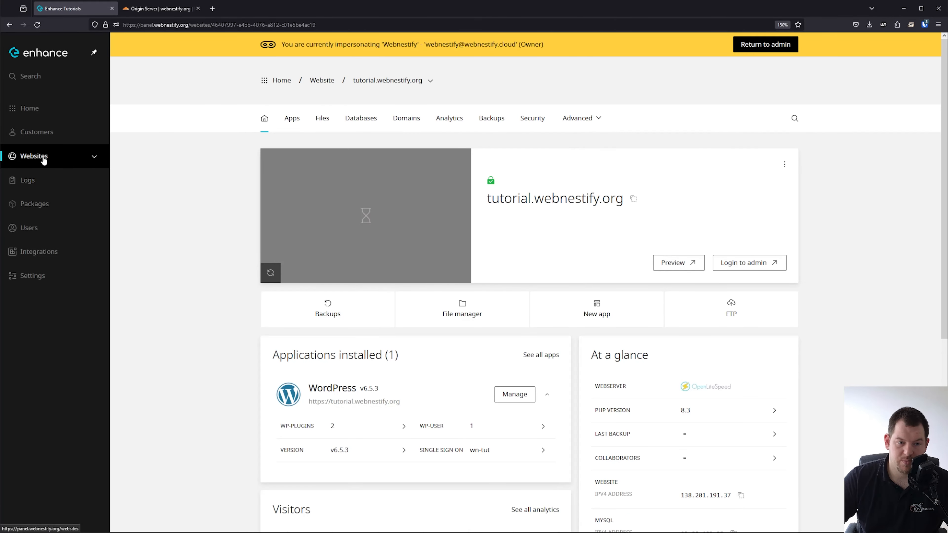
left_click(95, 157)
left_click(782, 120)
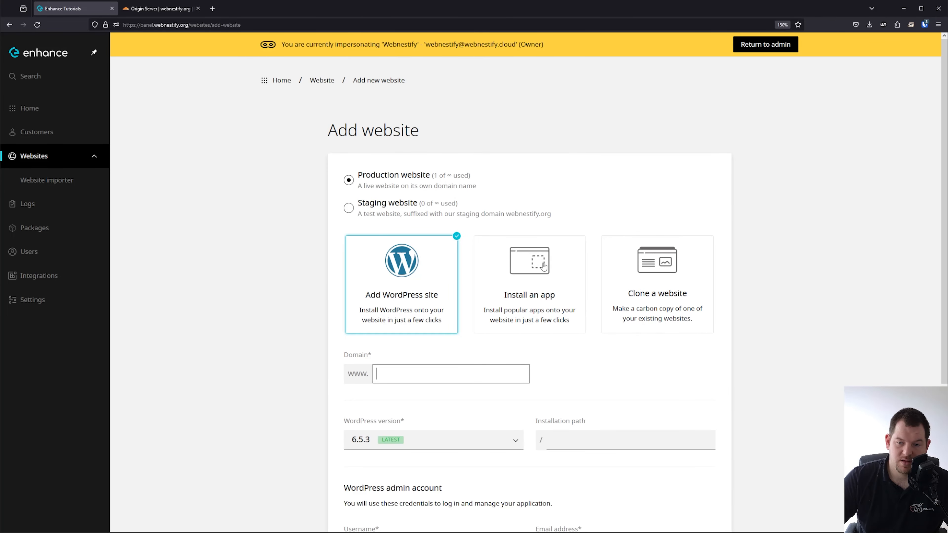
left_click(580, 274)
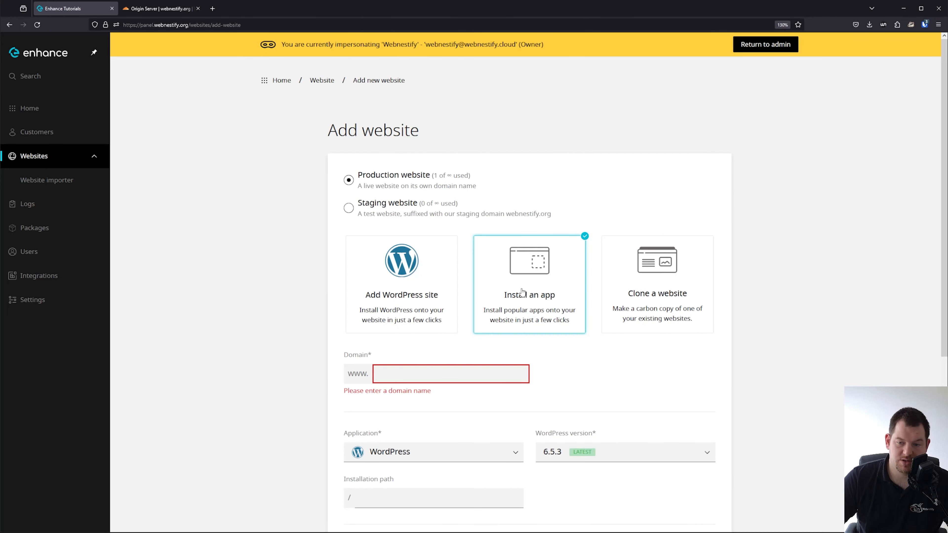
scroll(523, 292, "down", 3)
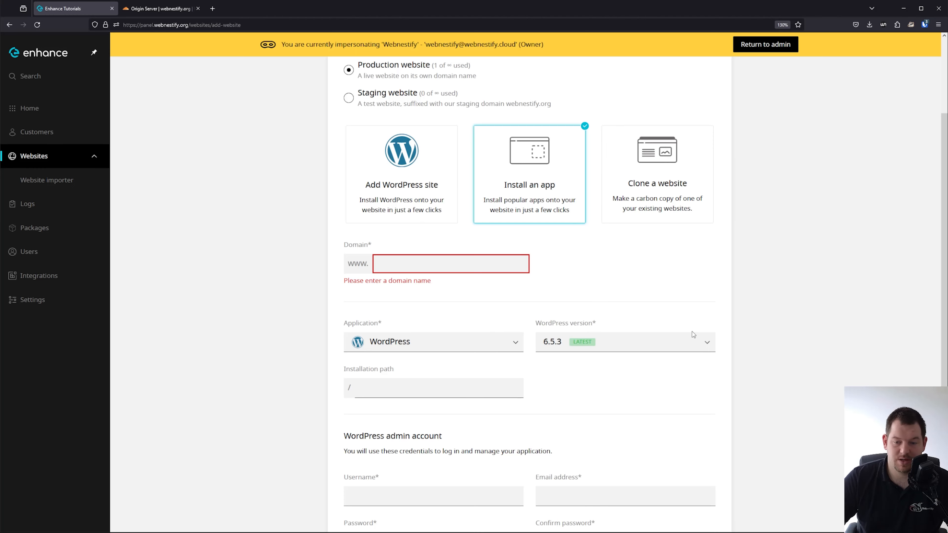
scroll(670, 351, "up", 3)
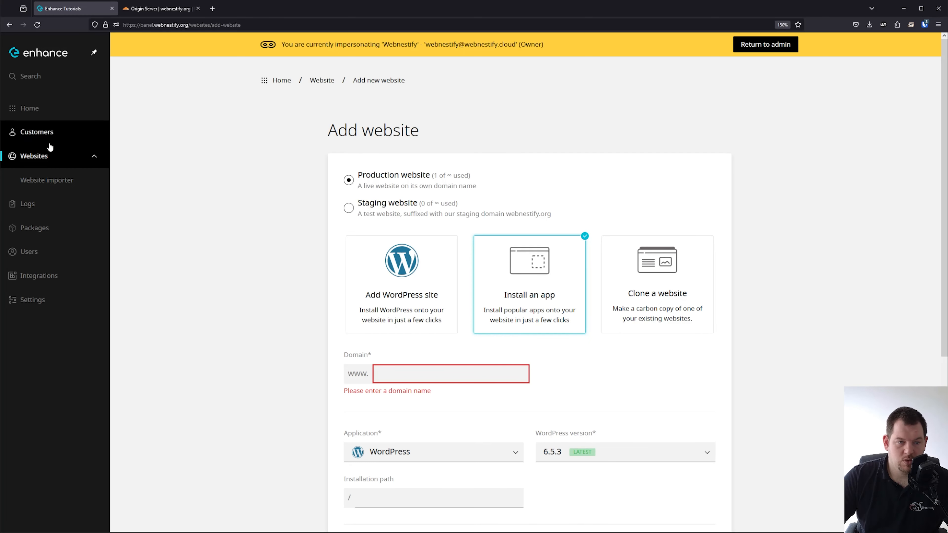
left_click(39, 156)
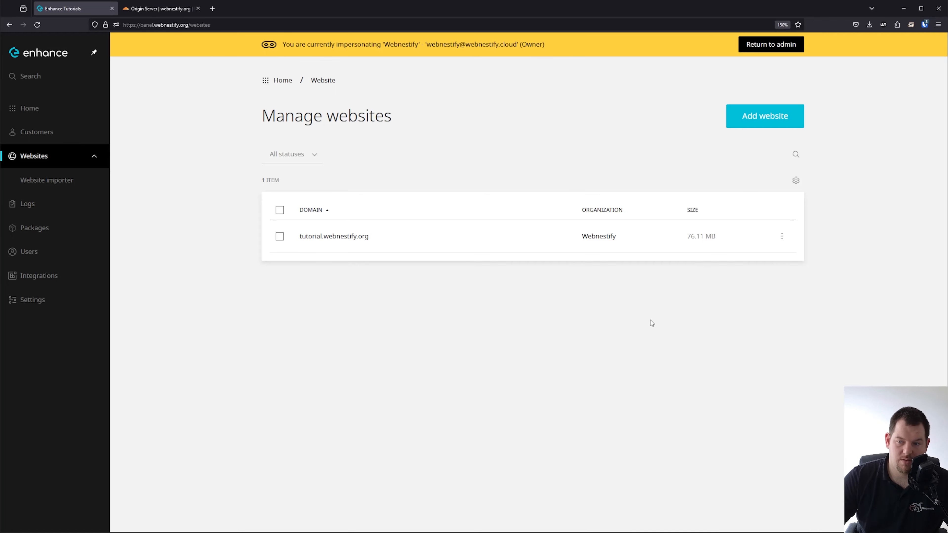
Clone tutorial.webnestify.org to the new domain tutorial2.webnestify.org and open its overview.
left_click(746, 119)
scroll(709, 135, "down", 3)
left_click(677, 156)
scroll(558, 326, "down", 3)
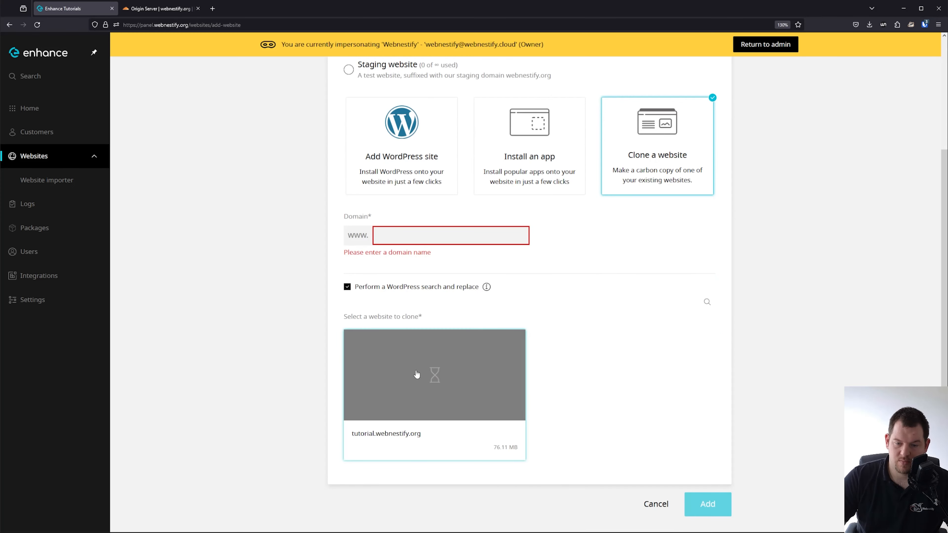
left_click(438, 385)
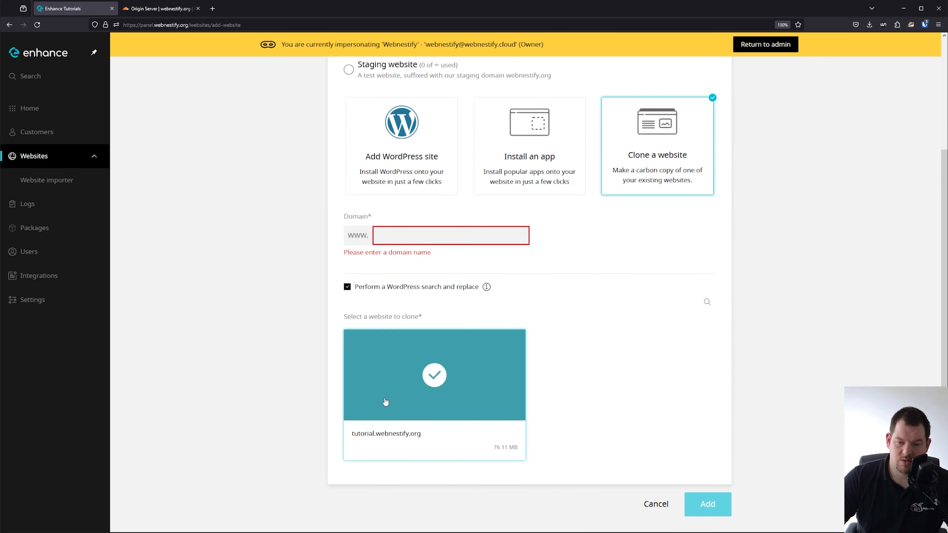
left_click(414, 238)
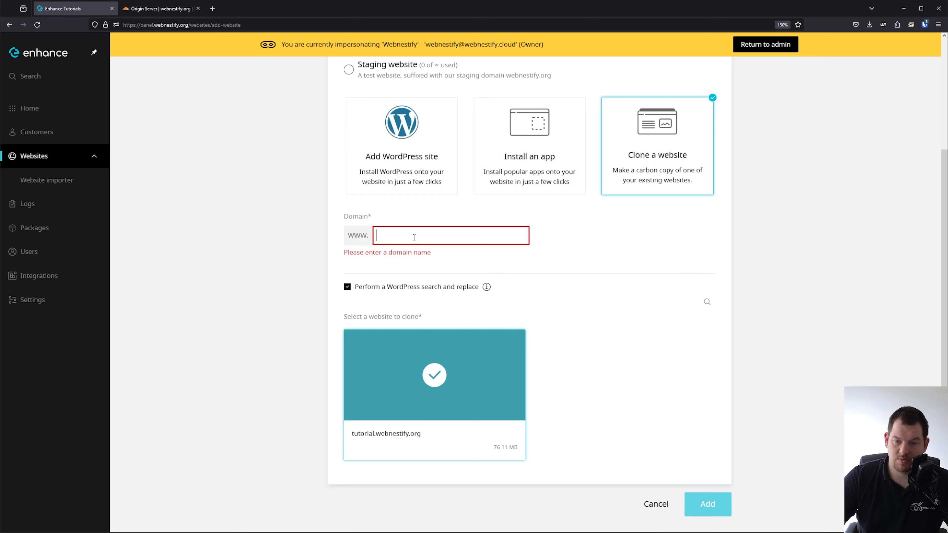
type("tut")
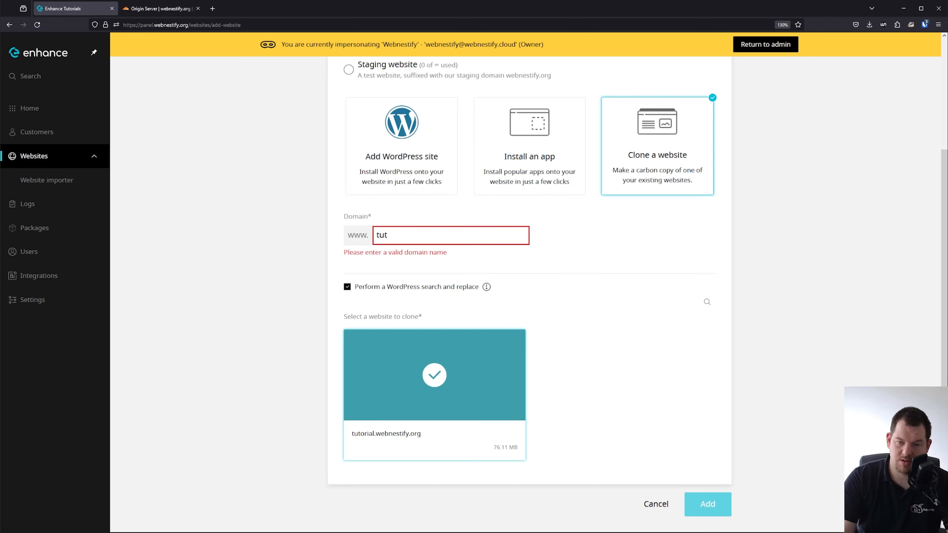
type("orial")
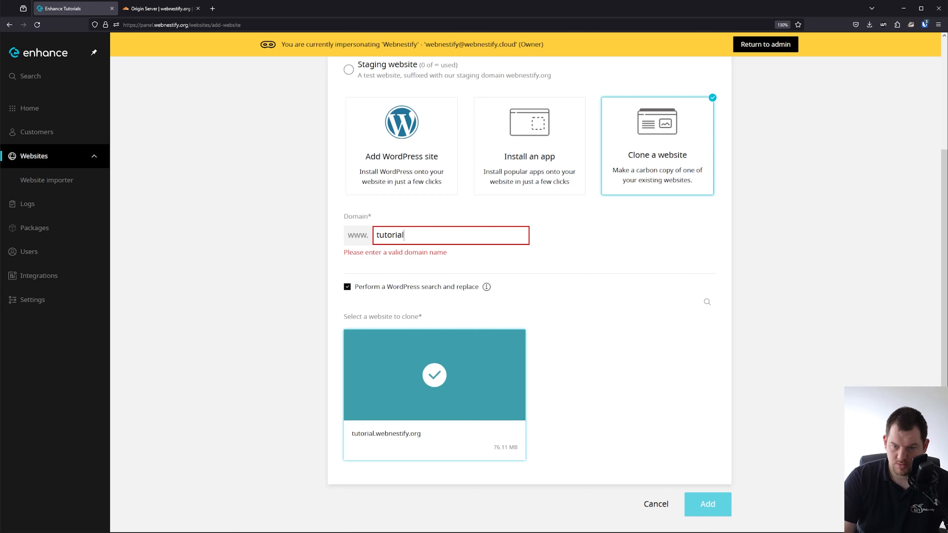
type("2.web")
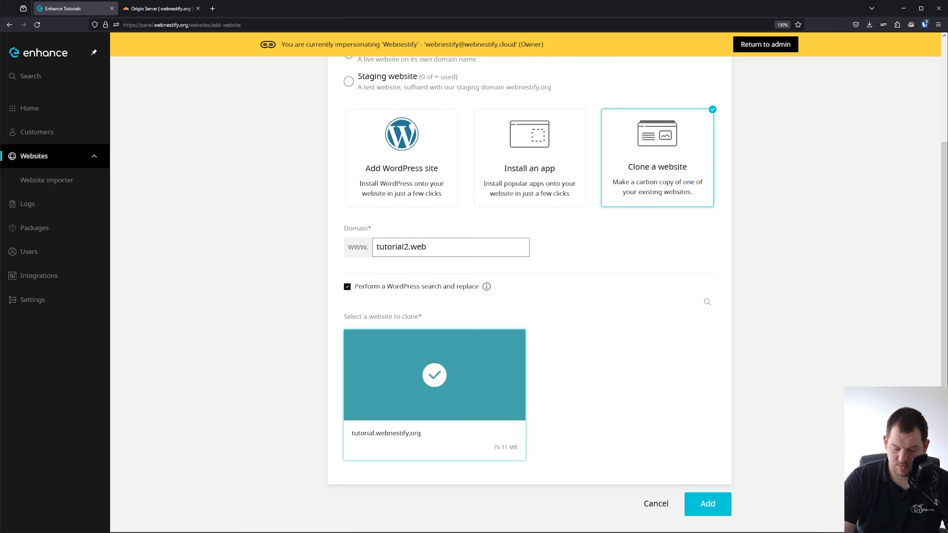
type("nestify.org")
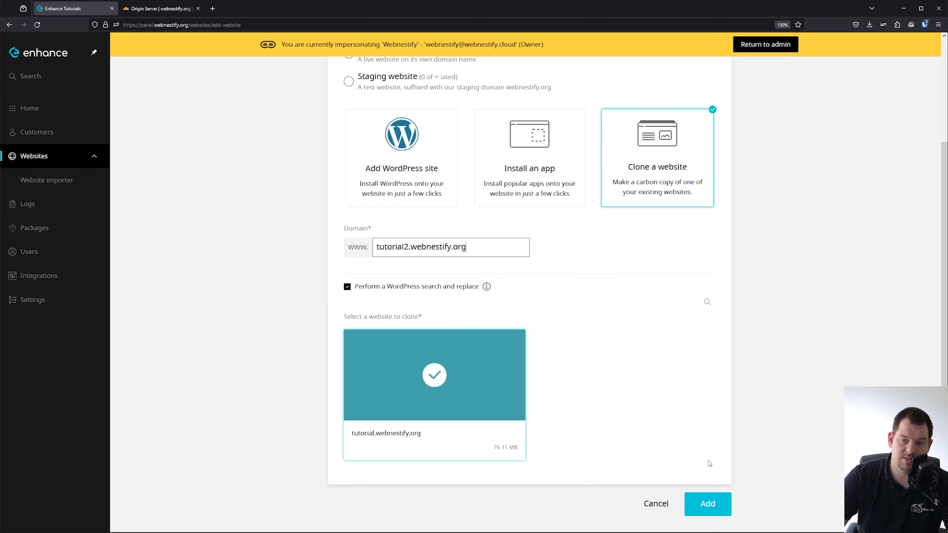
left_click(703, 508)
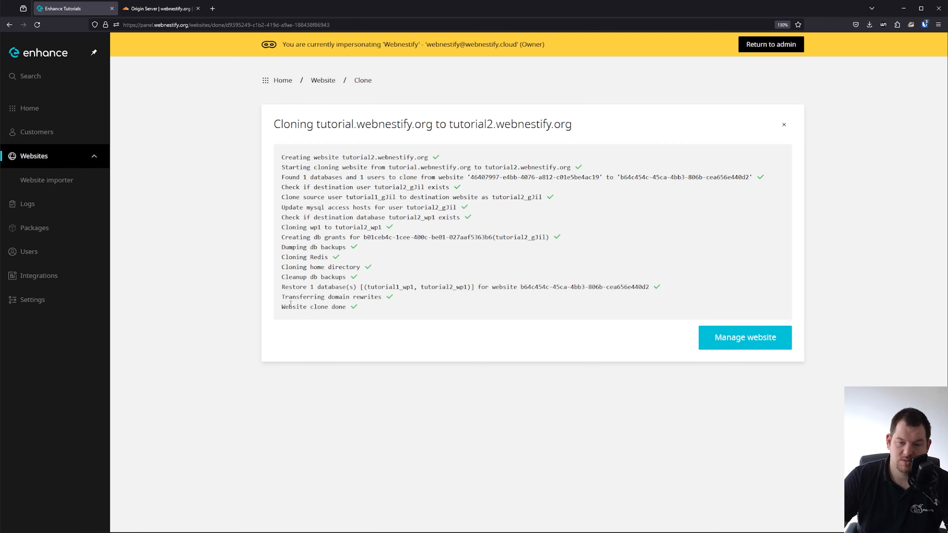
left_click(733, 341)
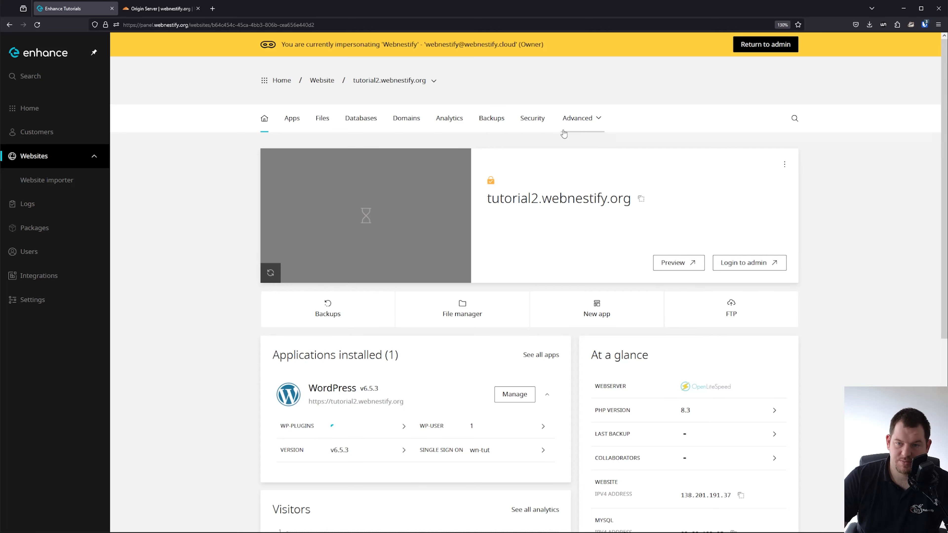
Install the pasted Cloudflare certificate and private key as custom SSL and force HTTPS.
left_click(540, 124)
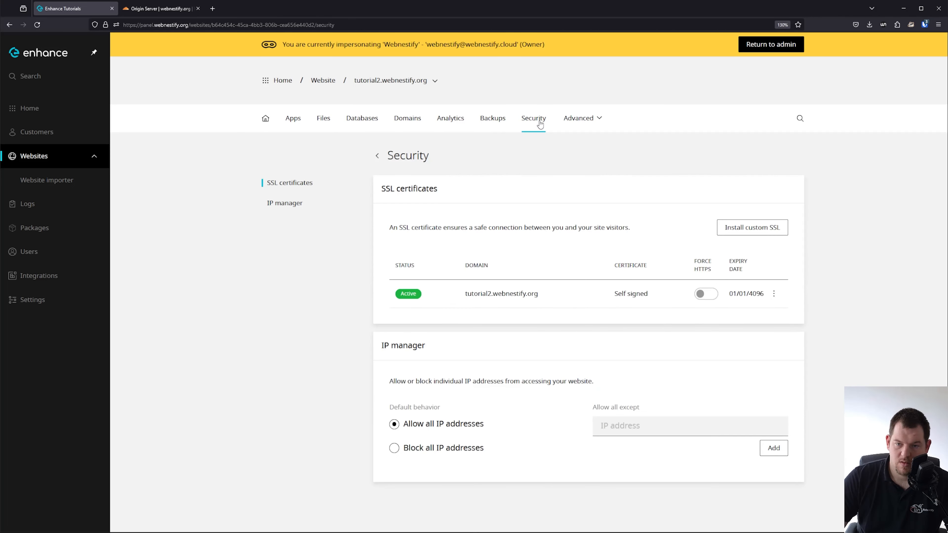
left_click(765, 232)
left_click(499, 354)
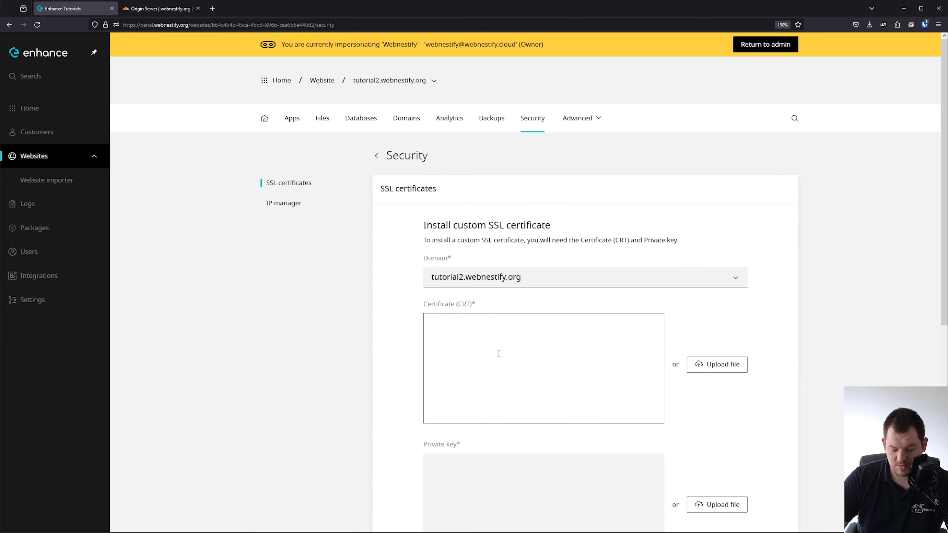
key("ctrl+v")
left_click(529, 461)
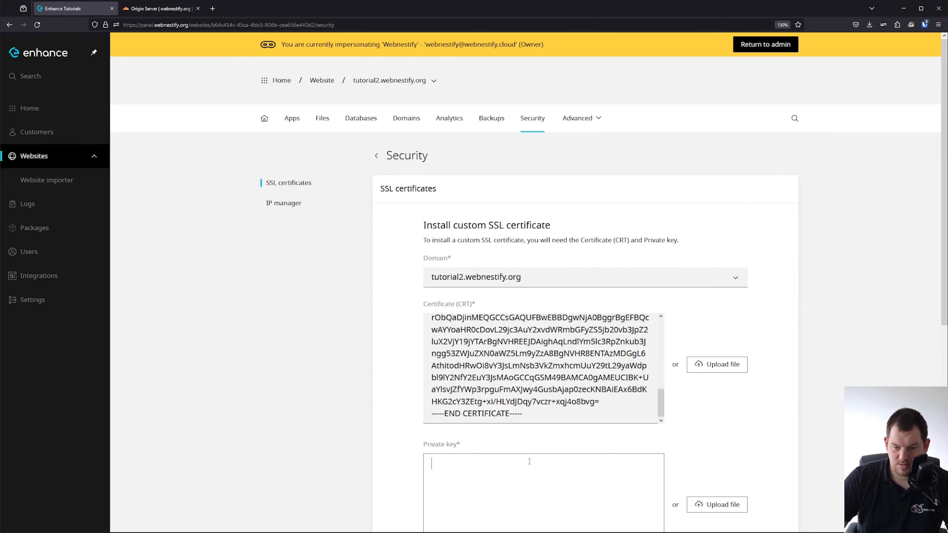
key("ctrl+v")
scroll(709, 336, "down", 5)
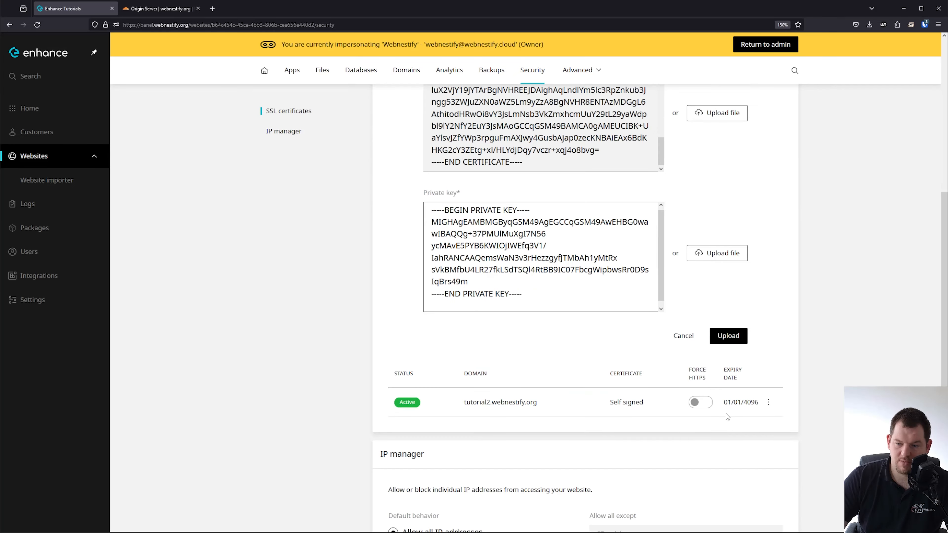
left_click(732, 338)
left_click(710, 295)
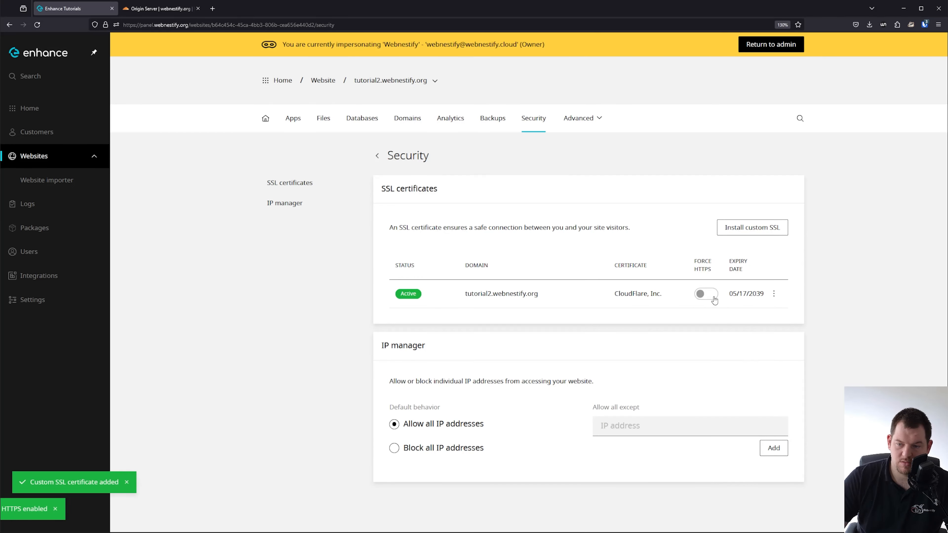
Enable the Brotli PHP extension in Developer tools and return to the overview.
left_click(597, 118)
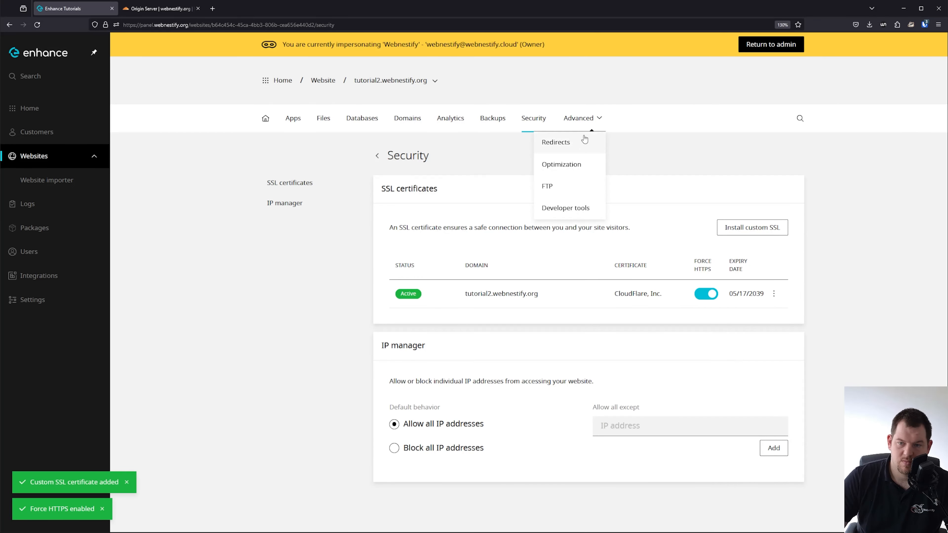
left_click(570, 207)
left_click(425, 345)
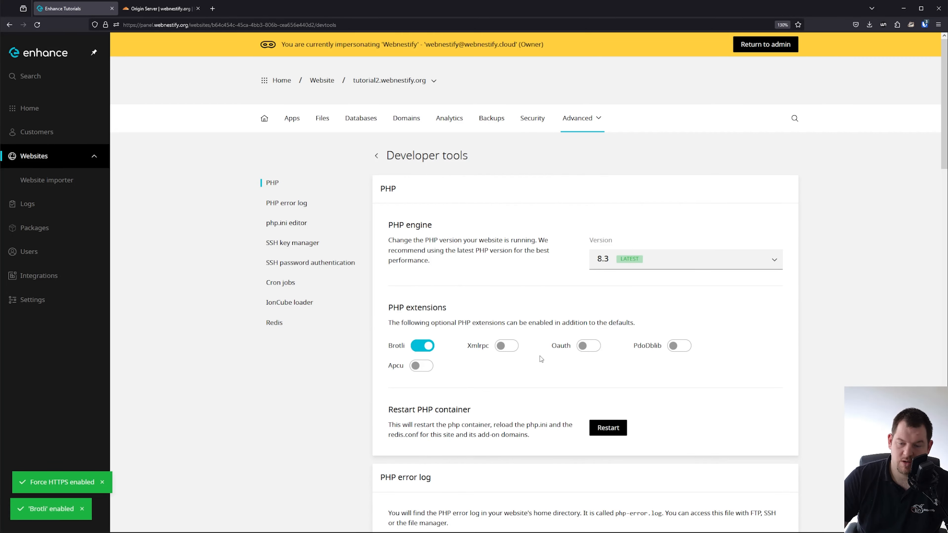
scroll(491, 319, "down", 15)
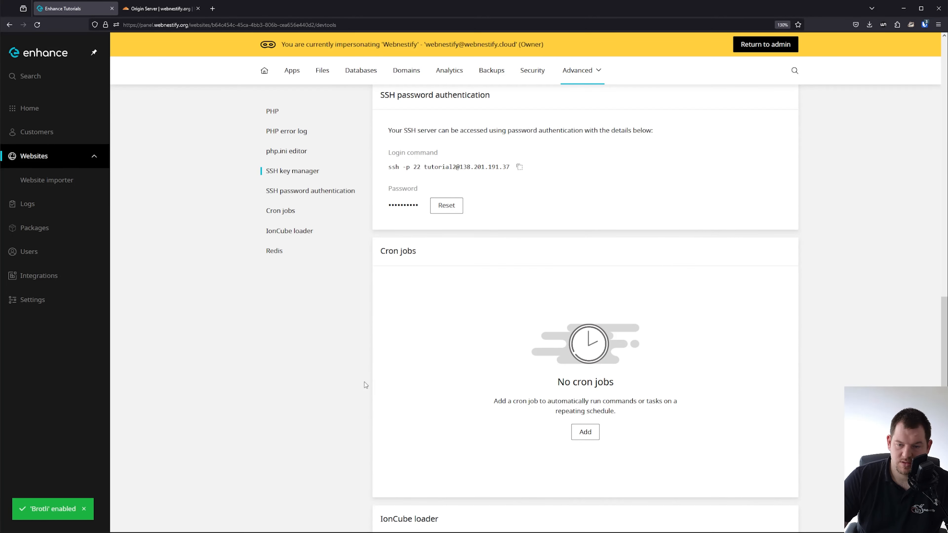
scroll(479, 269, "up", 15)
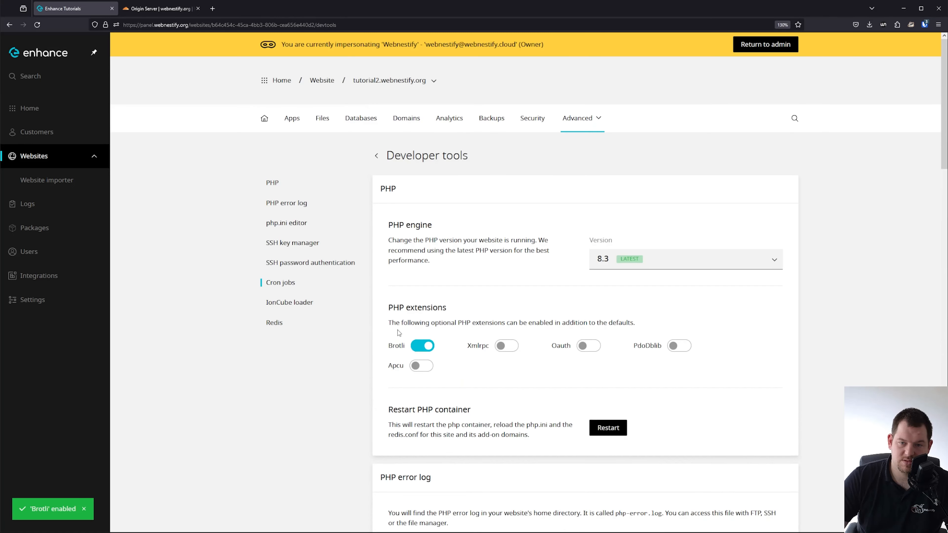
left_click(264, 118)
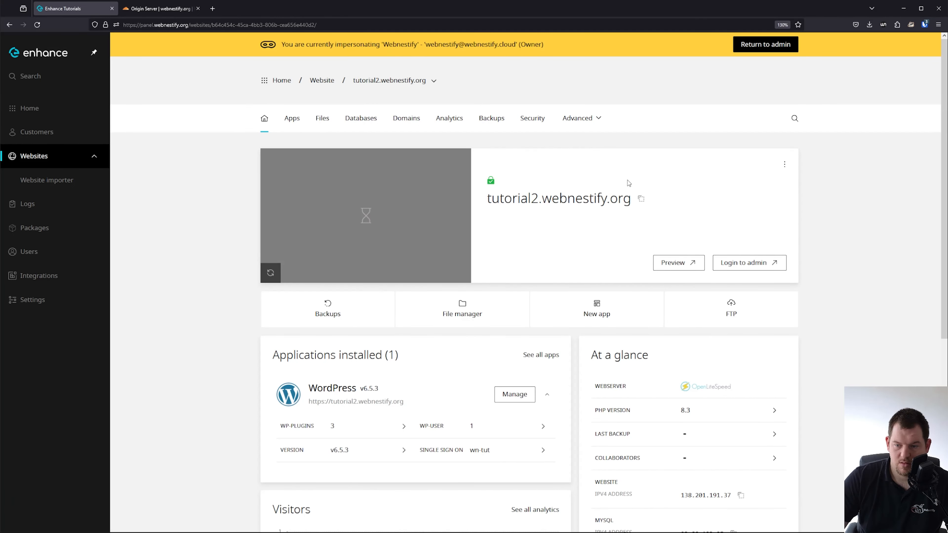
Open tutorial2's WordPress dashboard, close that tab, and go back to Enhance's websites list.
left_click(753, 268)
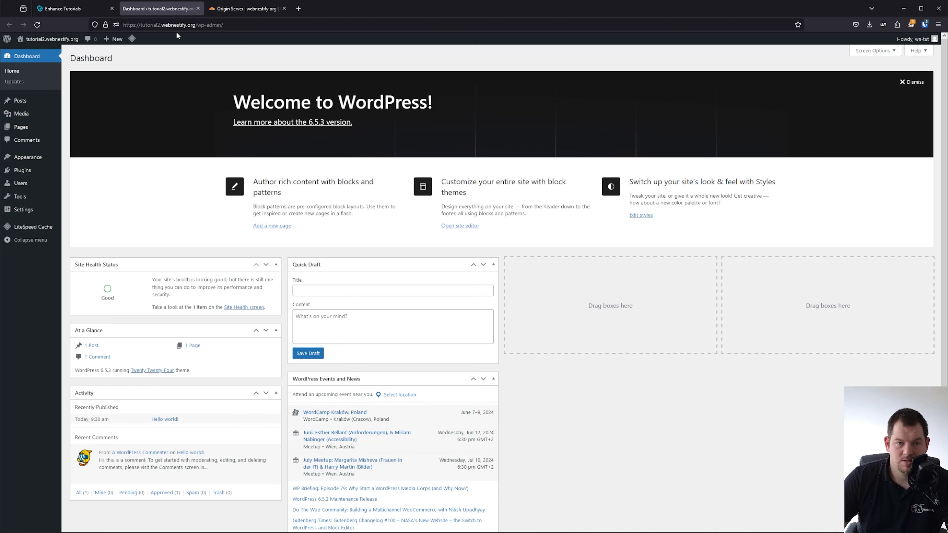
left_click(198, 8)
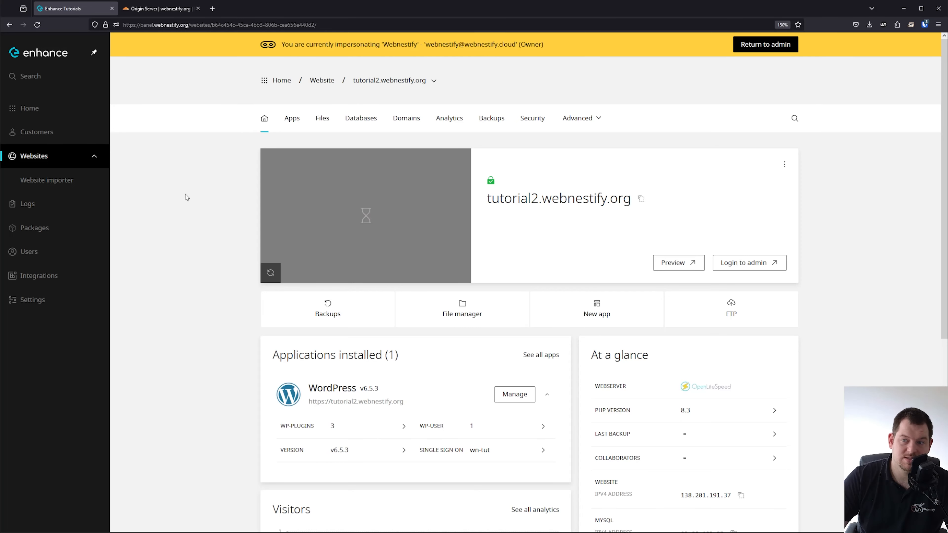
left_click(46, 159)
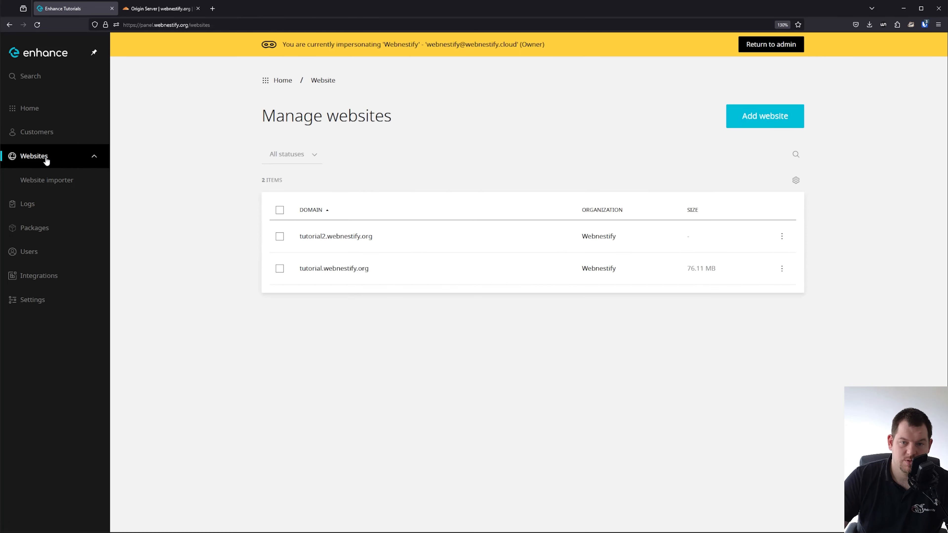
Clone tutorial2.webnestify.org as staging website staging-tut2.webnestify.org and open its management page.
left_click(782, 116)
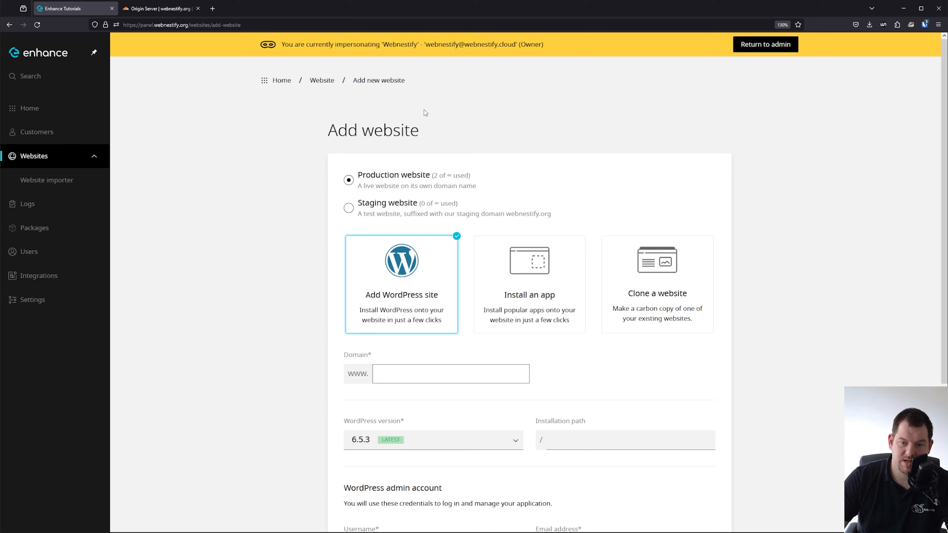
left_click(694, 314)
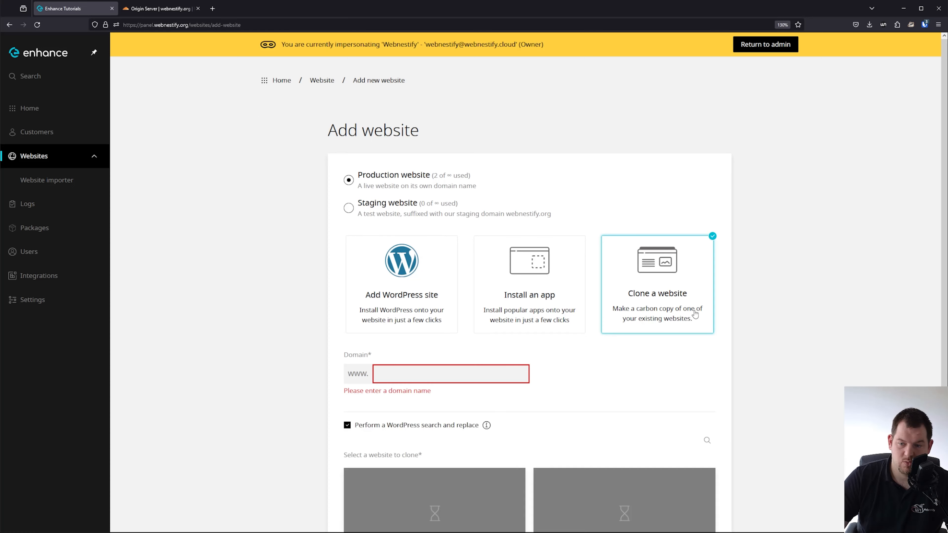
left_click(399, 208)
scroll(473, 233, "down", 3)
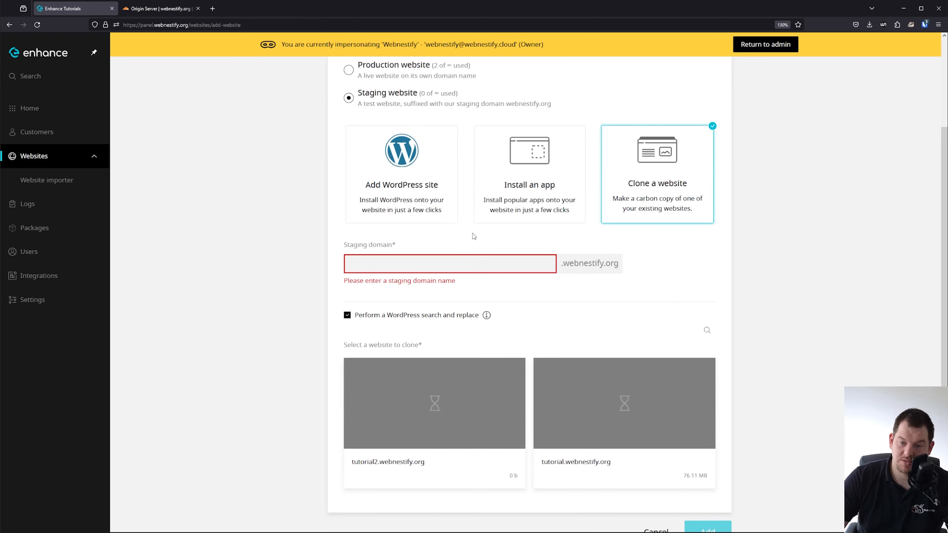
left_click(449, 260)
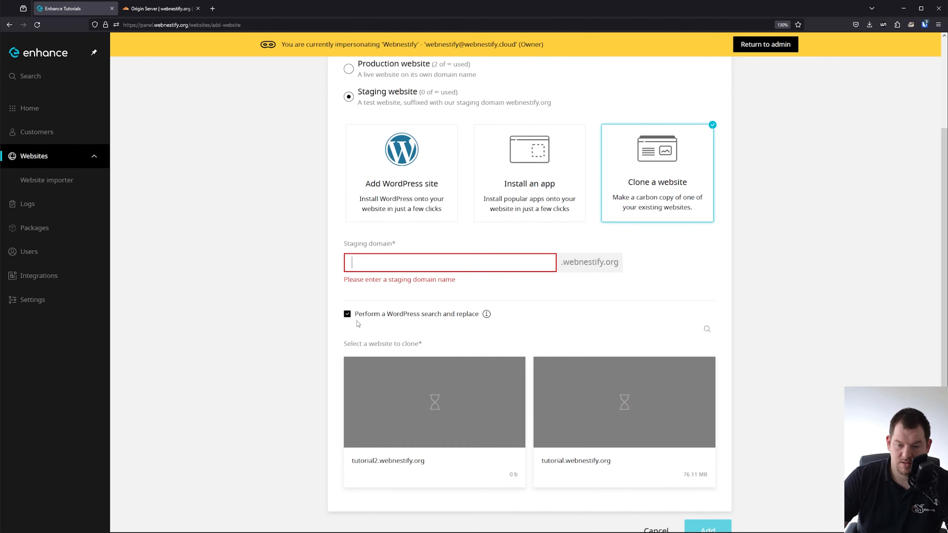
scroll(435, 259, "down", 1)
left_click(416, 375)
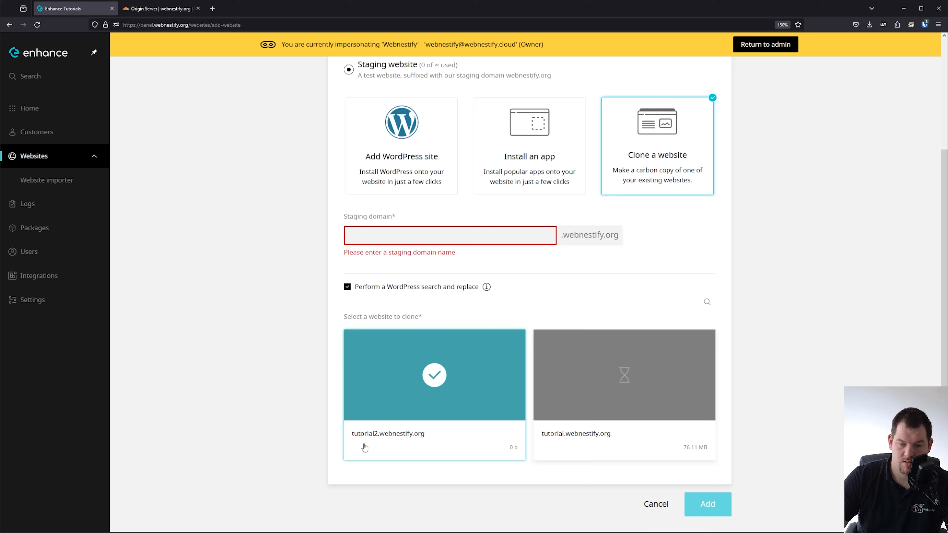
left_click(380, 237)
type("staging")
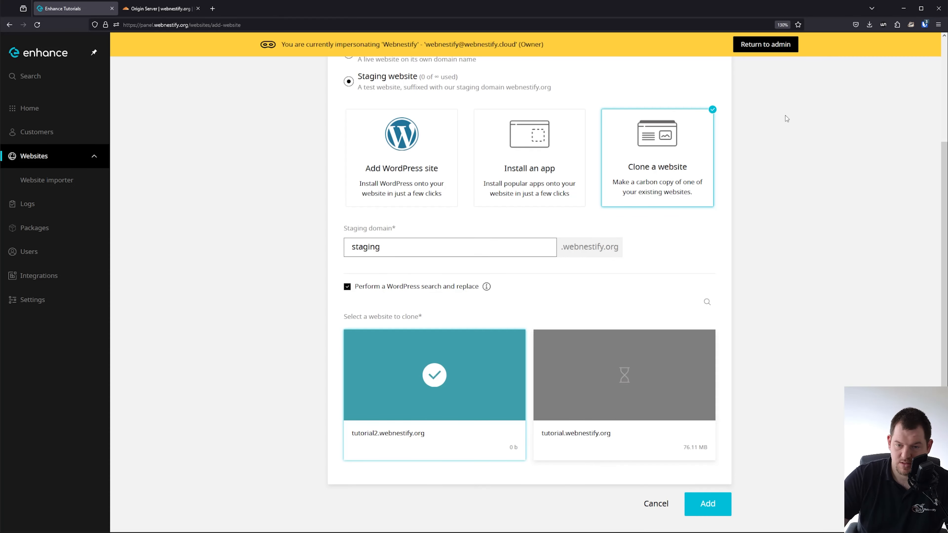
type("-tut2")
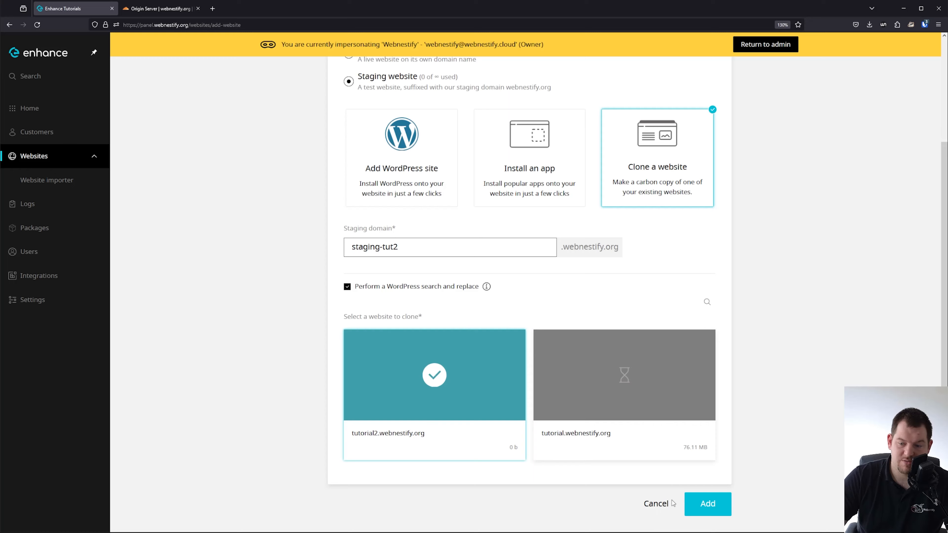
left_click(708, 504)
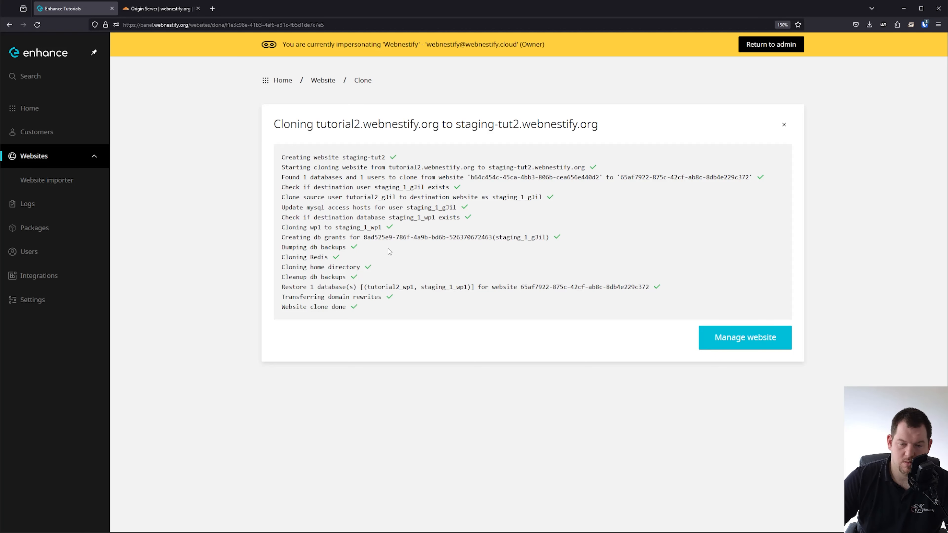
left_click(745, 347)
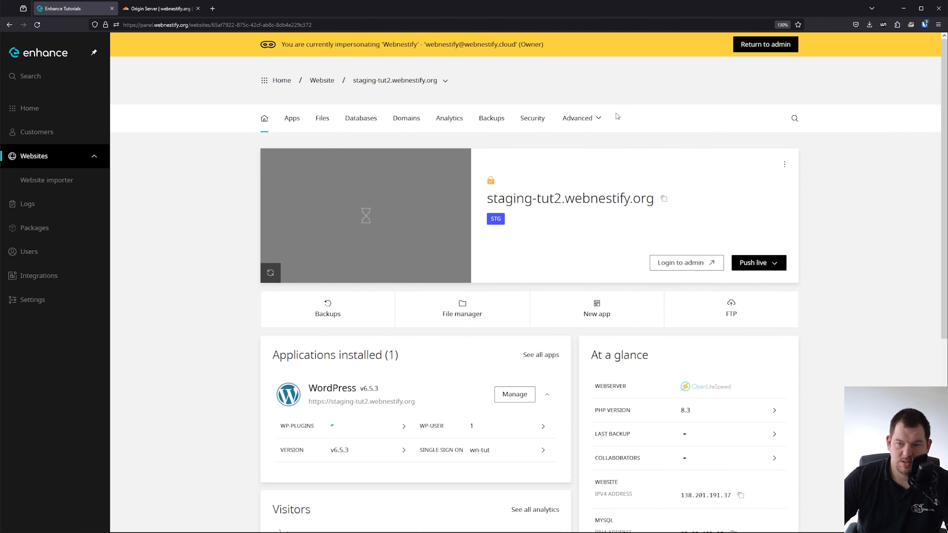
left_click(598, 125)
Upload the pasted Cloudflare certificate and private key for staging-tut2 and enable Force HTTPS.
left_click(533, 122)
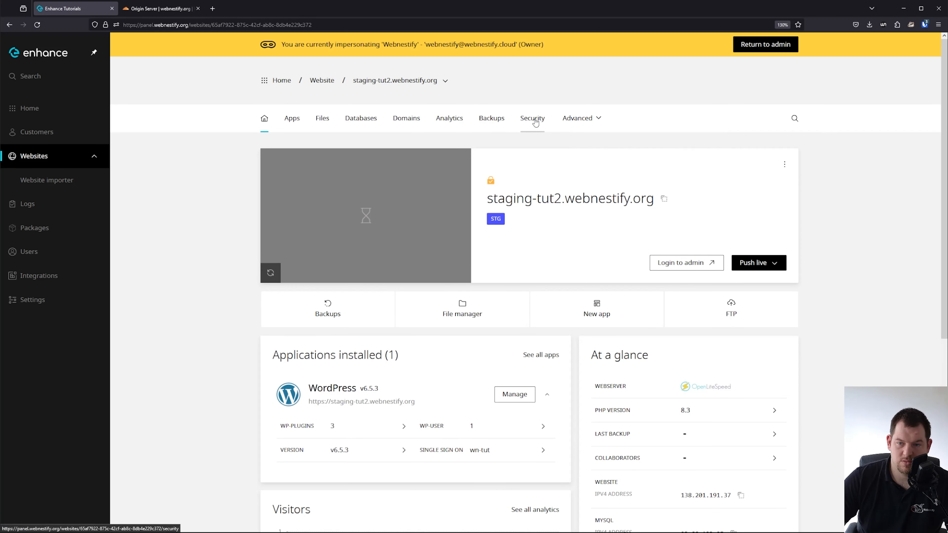
left_click(774, 293)
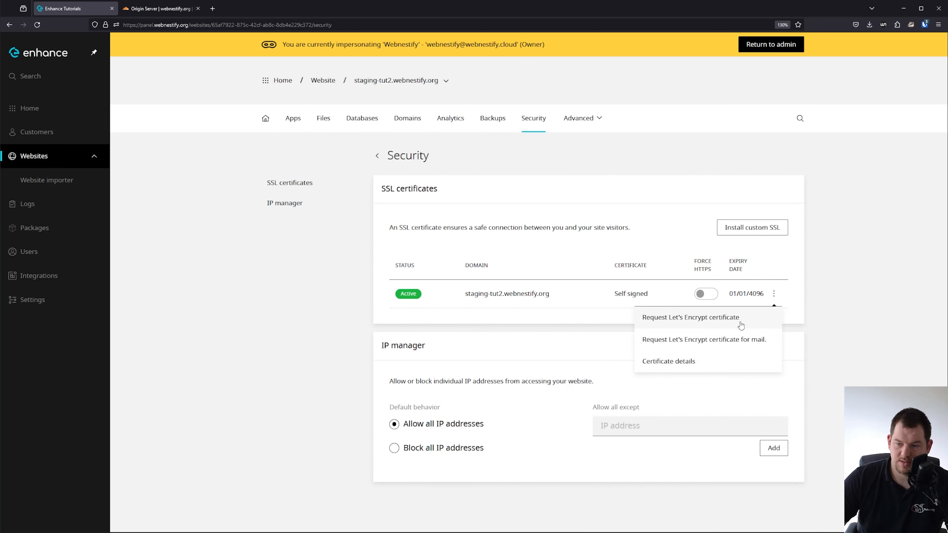
left_click(752, 227)
left_click(526, 346)
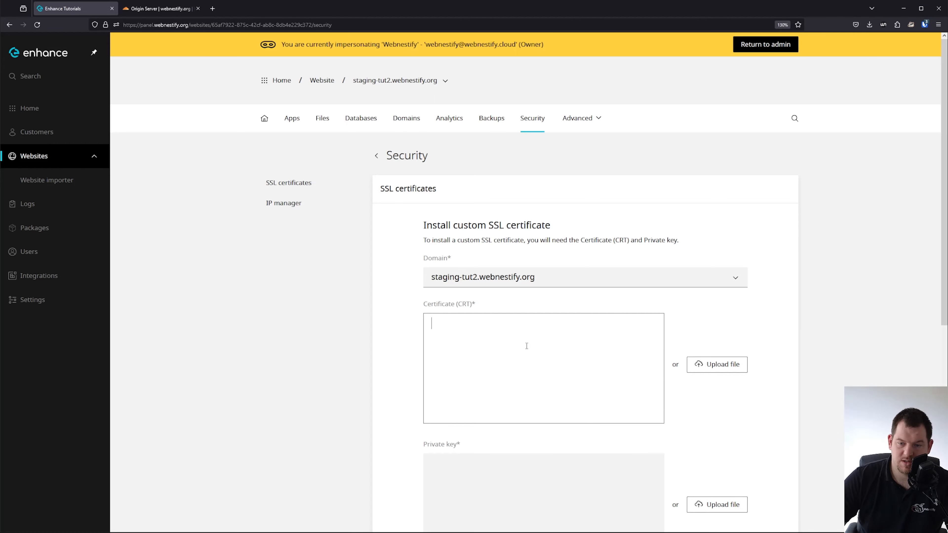
key("ctrl+v")
left_click(528, 475)
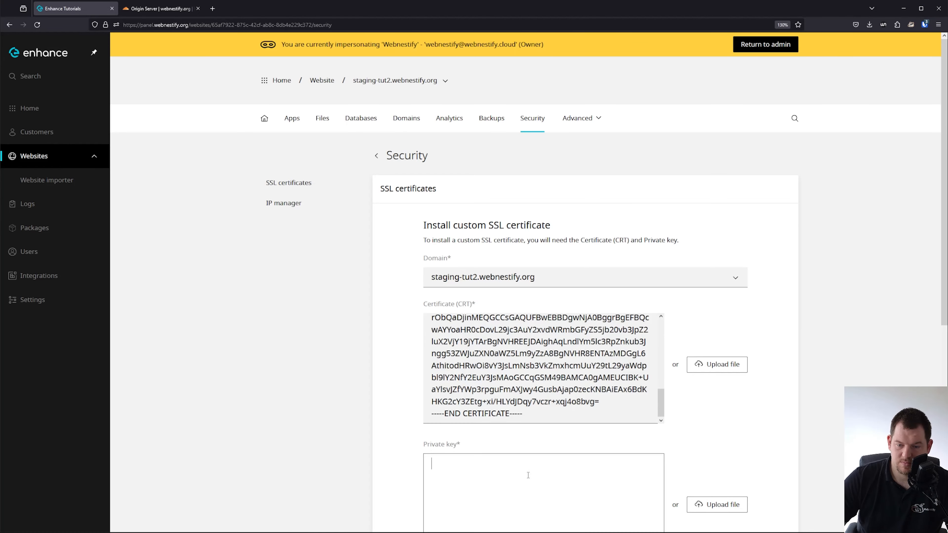
key("ctrl+v")
scroll(724, 342, "down", 5)
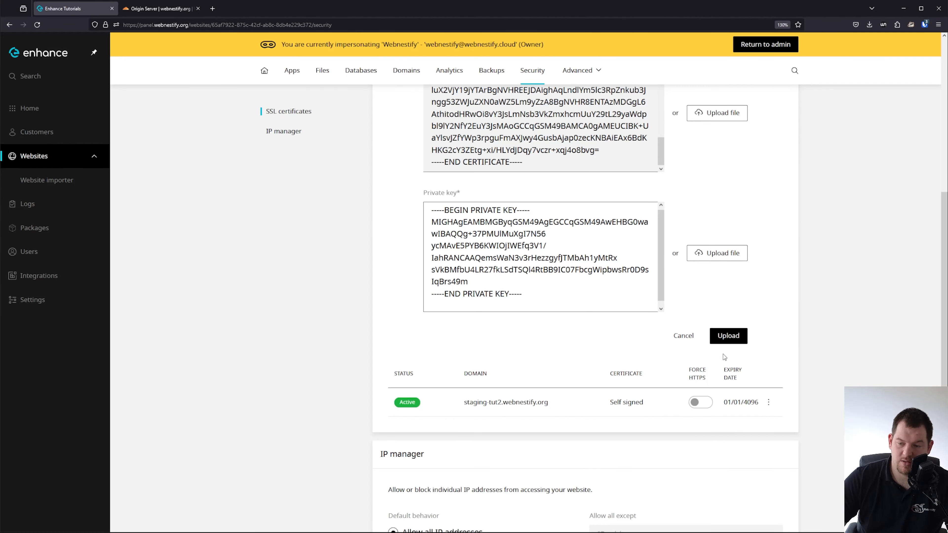
left_click(768, 403)
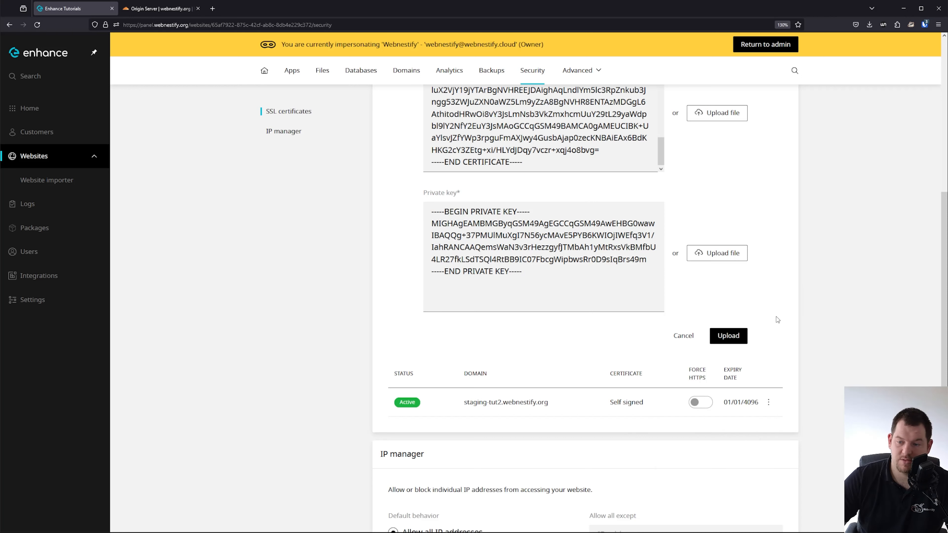
left_click(728, 336)
left_click(705, 294)
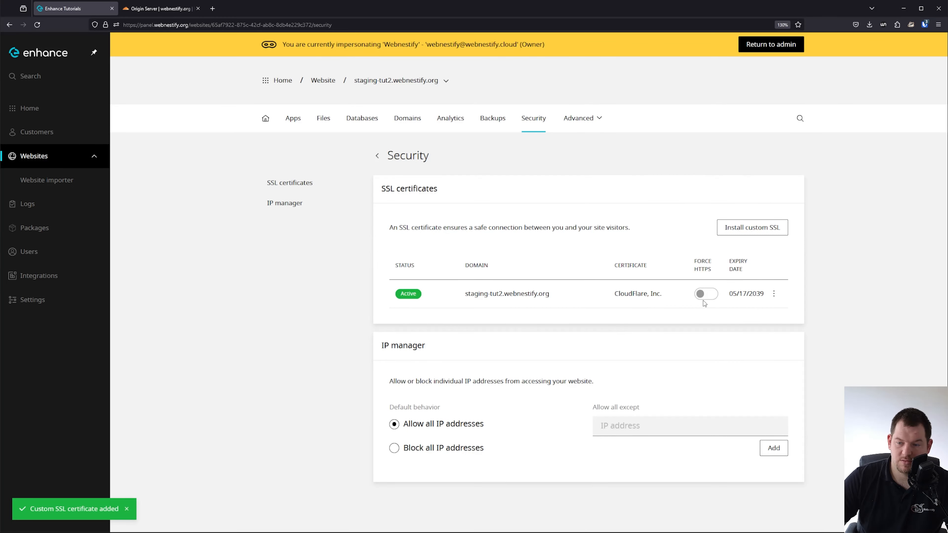
left_click(268, 122)
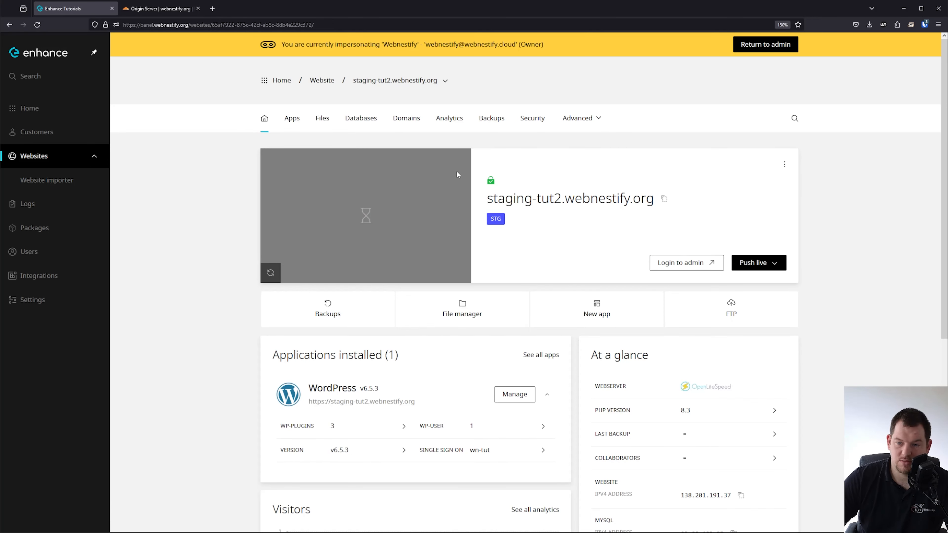
From the staging WordPress admin, search 'woocommerce' under Add New Plugin, install and activate it.
left_click(685, 263)
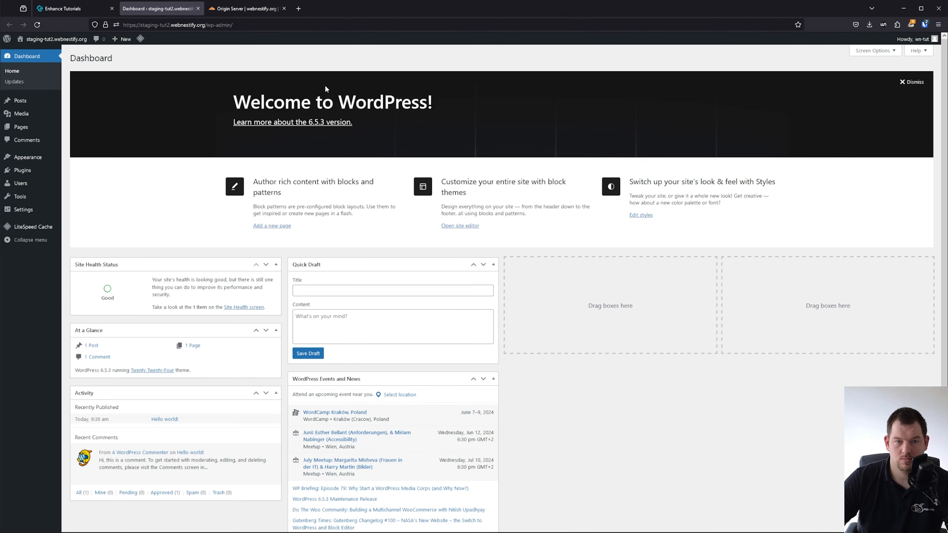
mouse_move(23, 170)
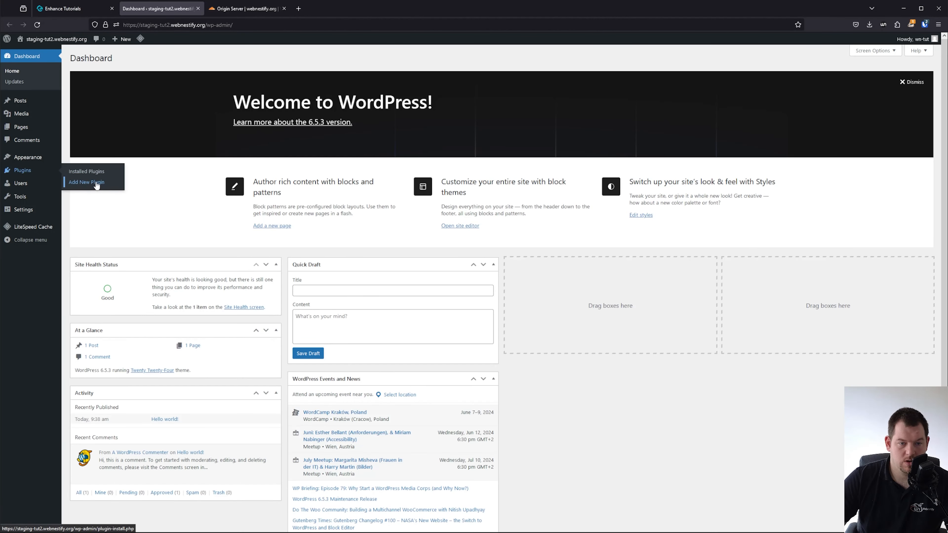
left_click(91, 182)
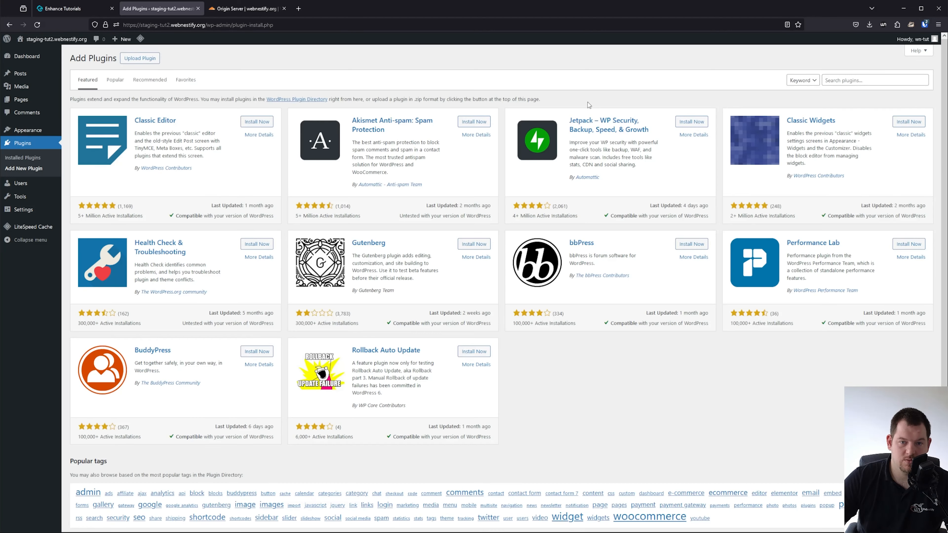
left_click(870, 79)
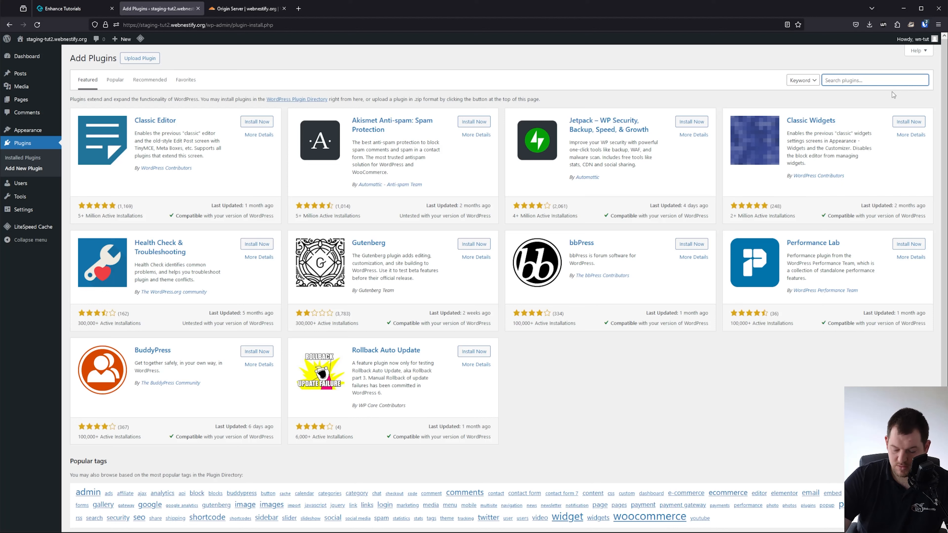
type("woocommerce")
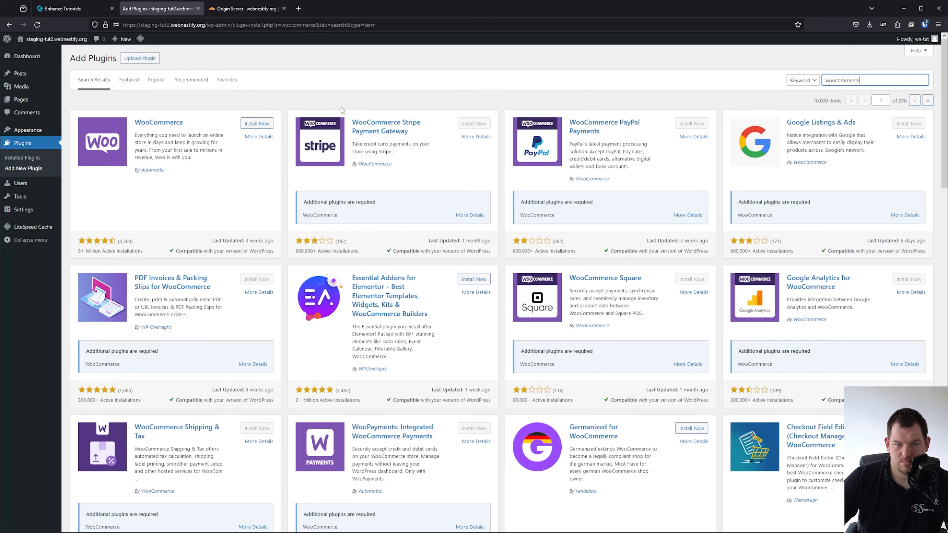
left_click(266, 124)
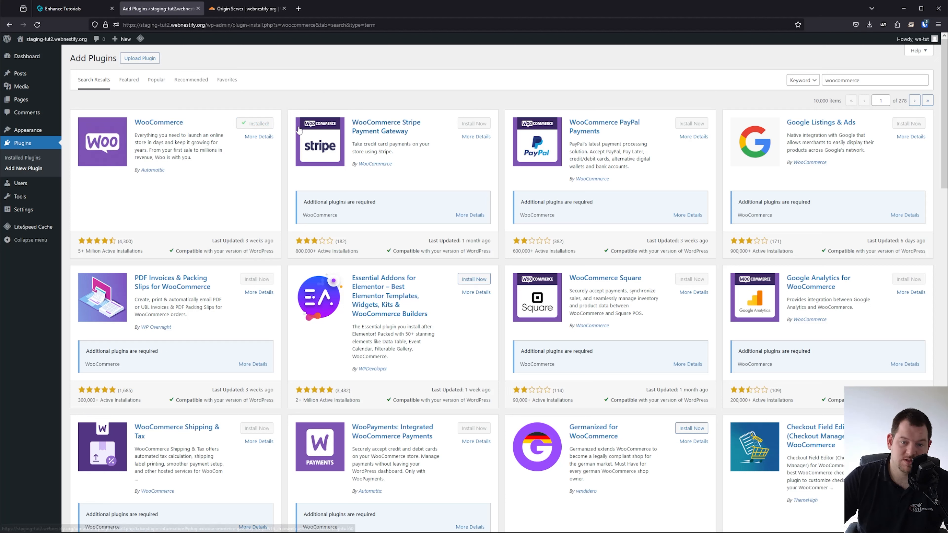
left_click(271, 126)
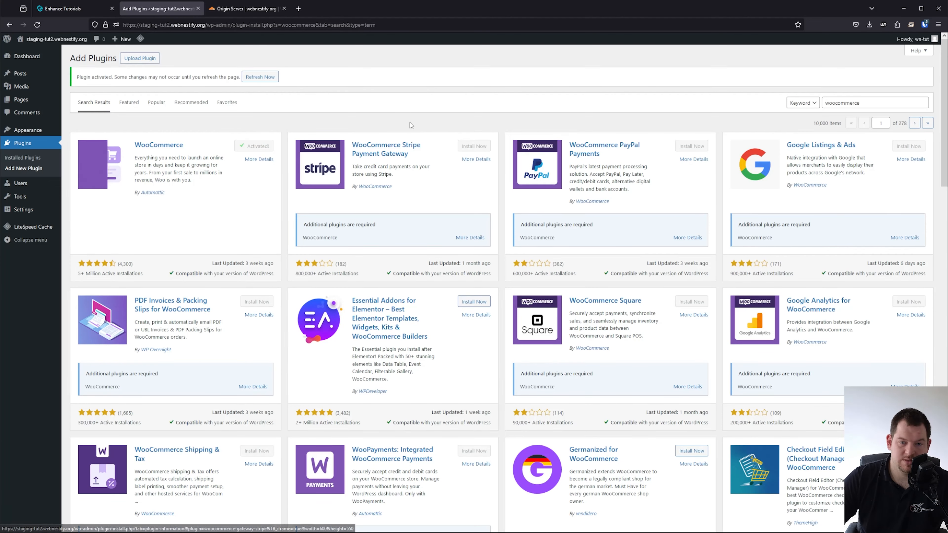
left_click(269, 77)
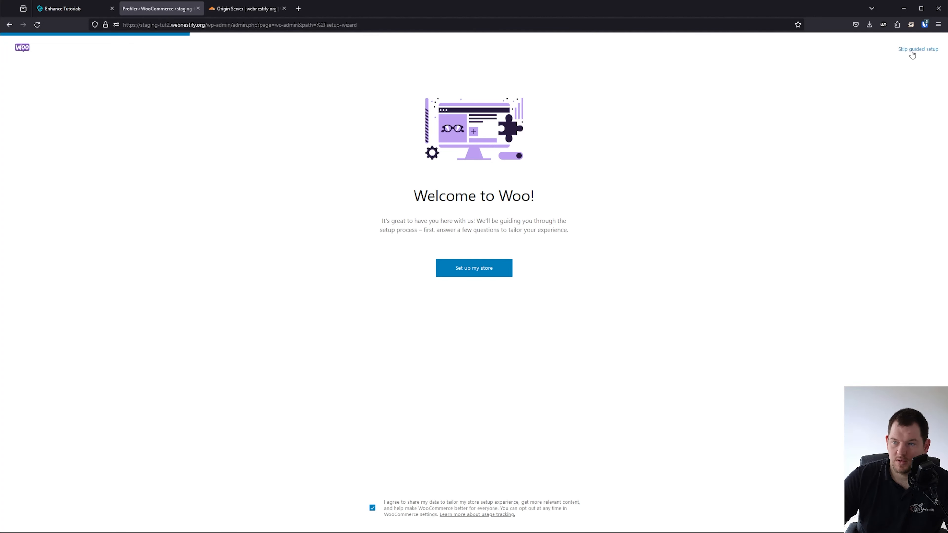
Skip the Woo guided setup choosing Slovakia as country, then view Posts showing 'Hello world!'.
left_click(911, 50)
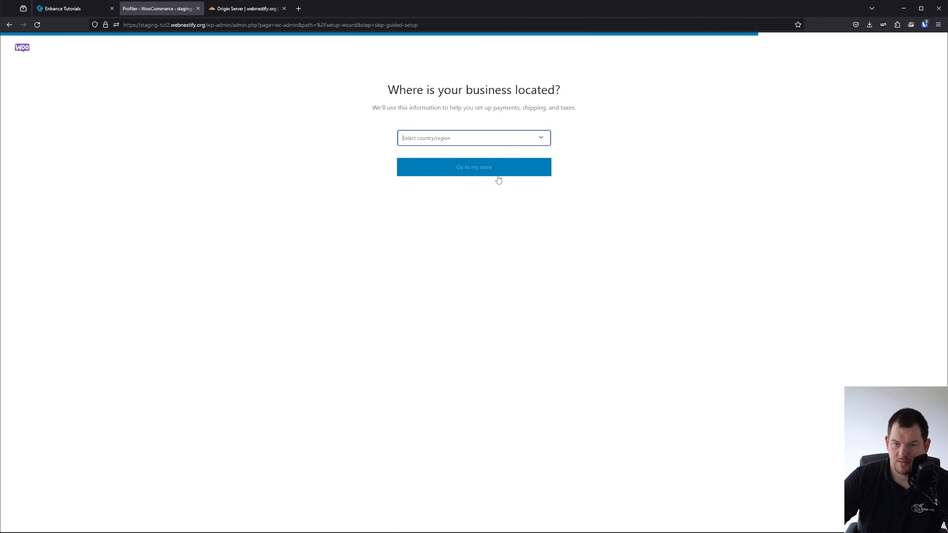
left_click(483, 138)
type("slov")
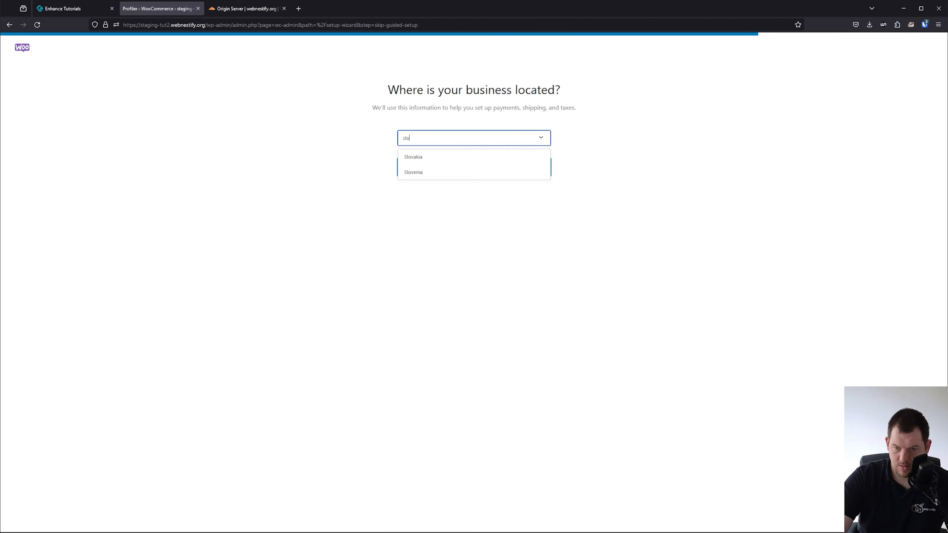
left_click(466, 157)
left_click(466, 157)
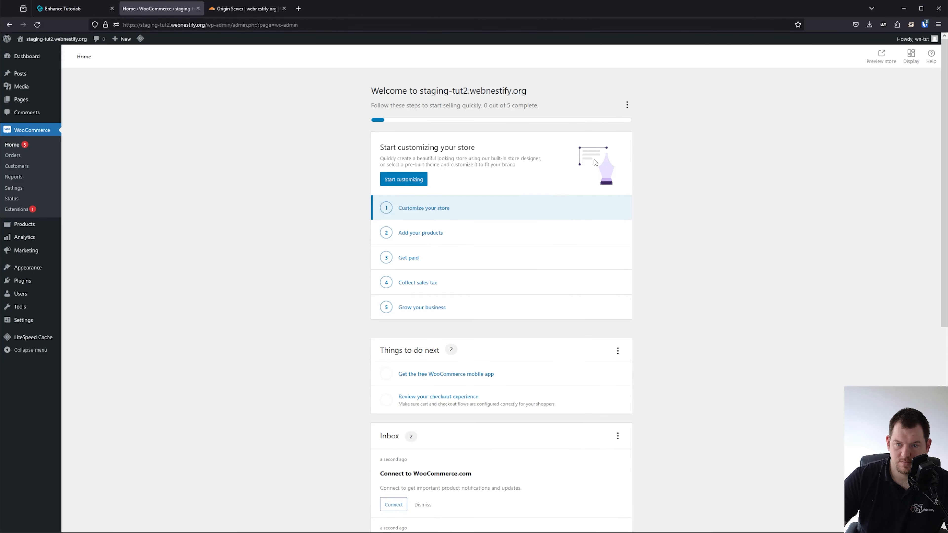
left_click(20, 73)
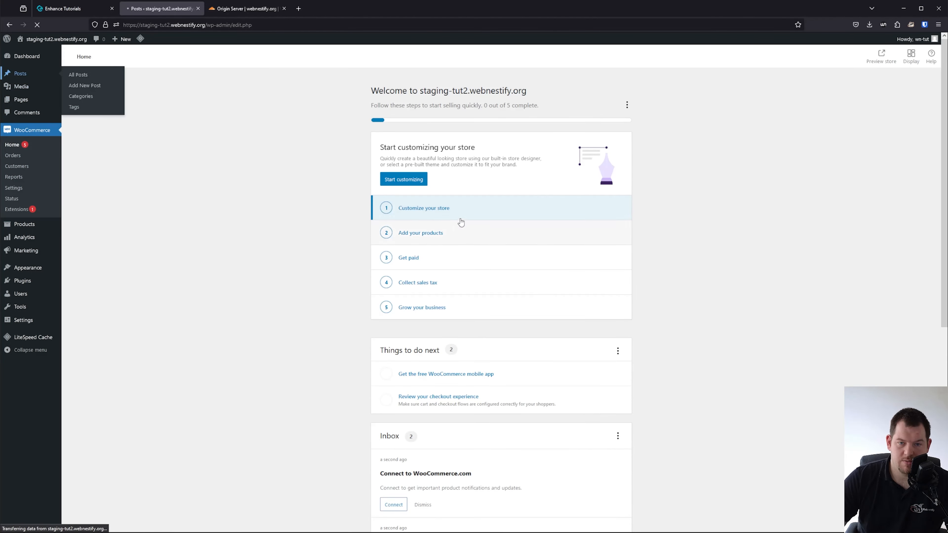
Back in Enhance, choose Push live > To an existing website for staging-tut2.webnestify.org.
left_click(61, 11)
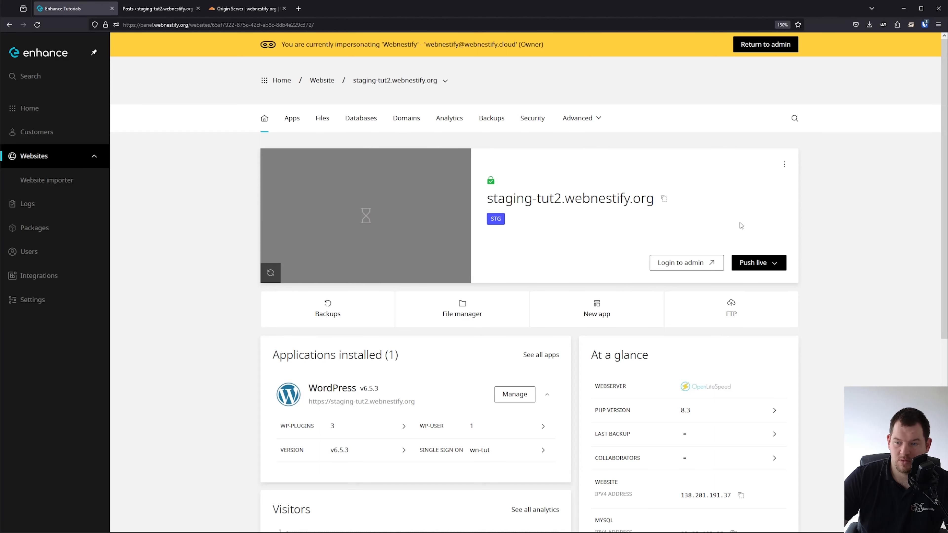
left_click(780, 264)
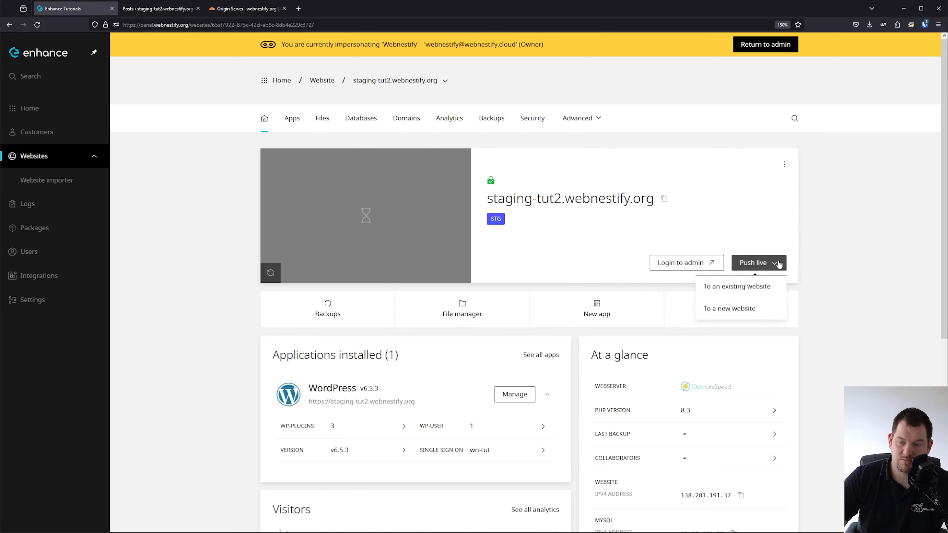
left_click(769, 237)
left_click(763, 262)
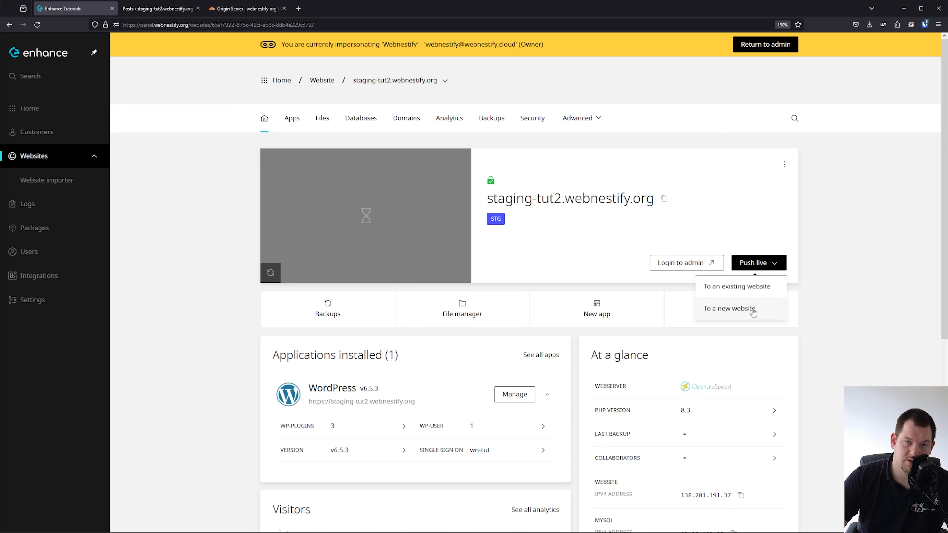
left_click(752, 241)
left_click(754, 263)
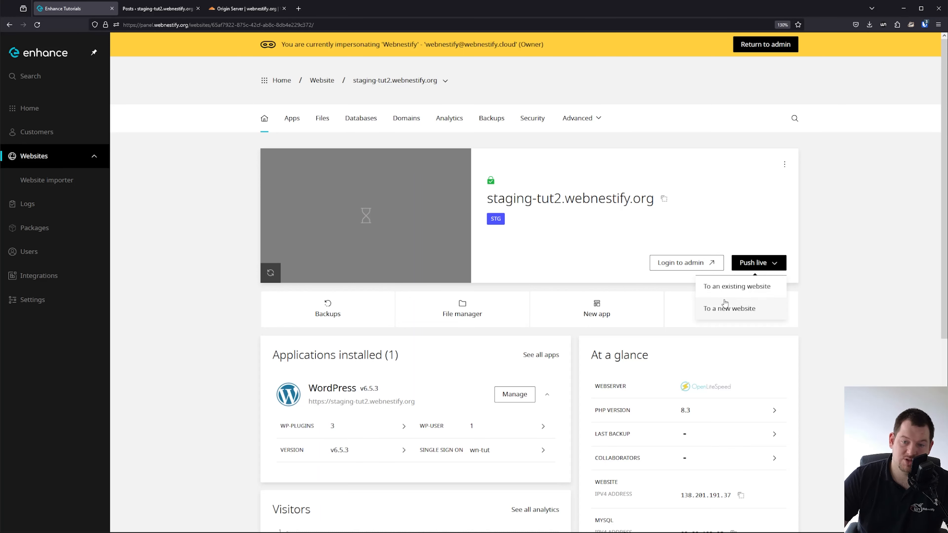
left_click(742, 294)
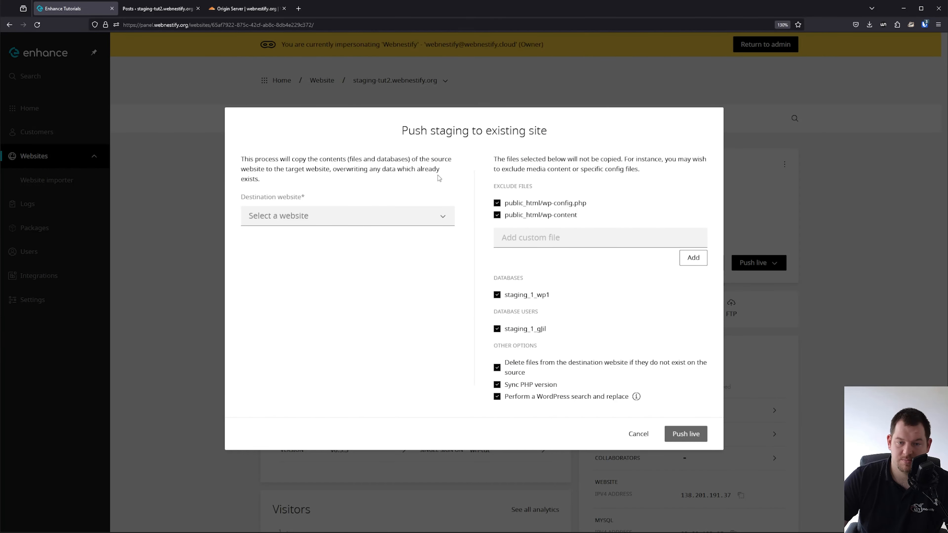
Push the staging site live to tutorial2.webnestify.org and open the live site's overview once cloning finishes.
left_click(394, 217)
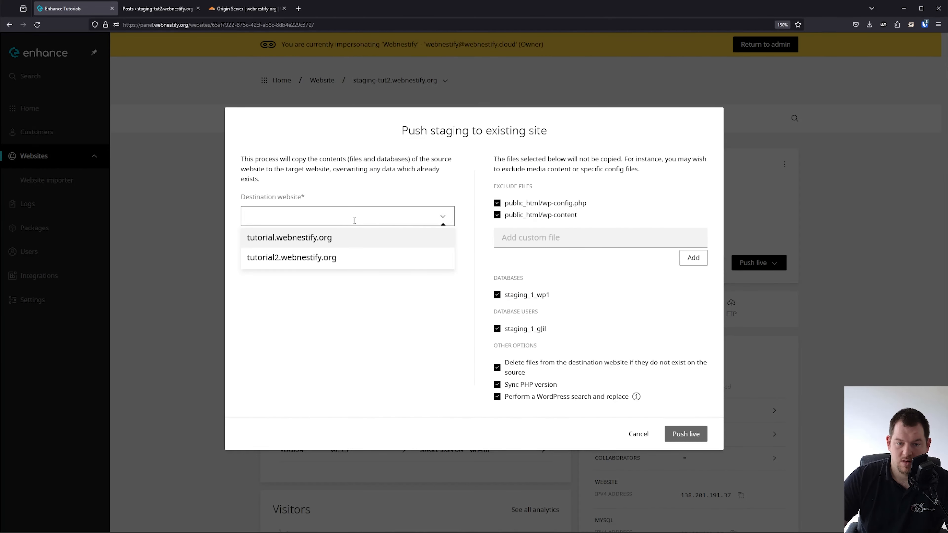
left_click(321, 258)
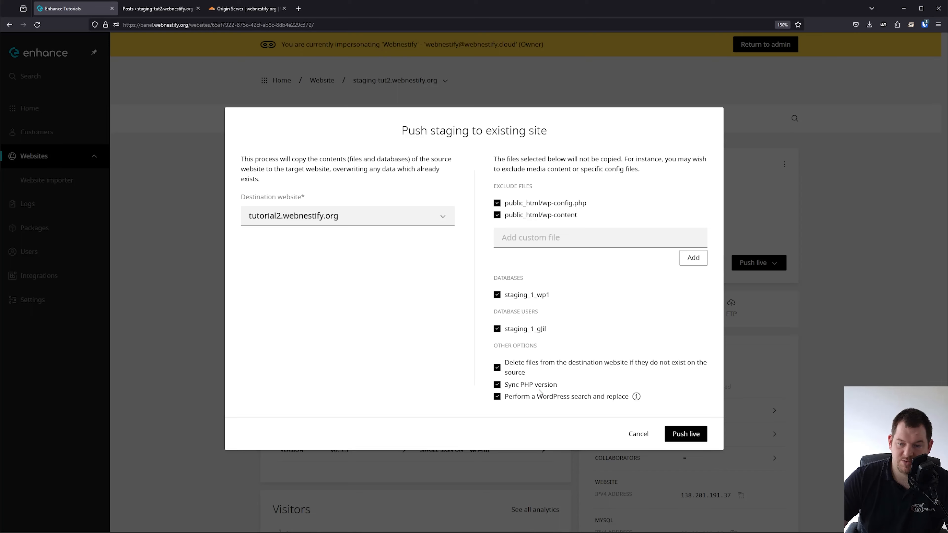
left_click(689, 435)
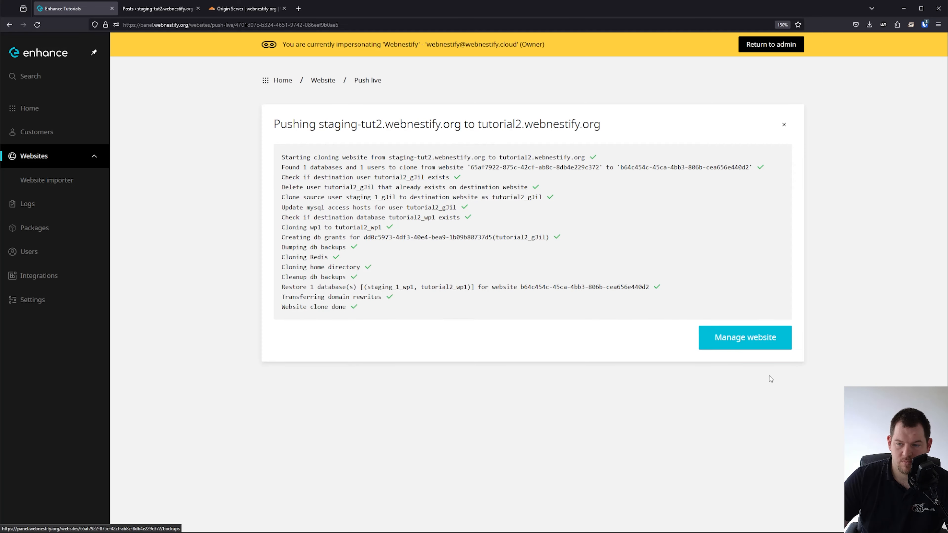
left_click(757, 337)
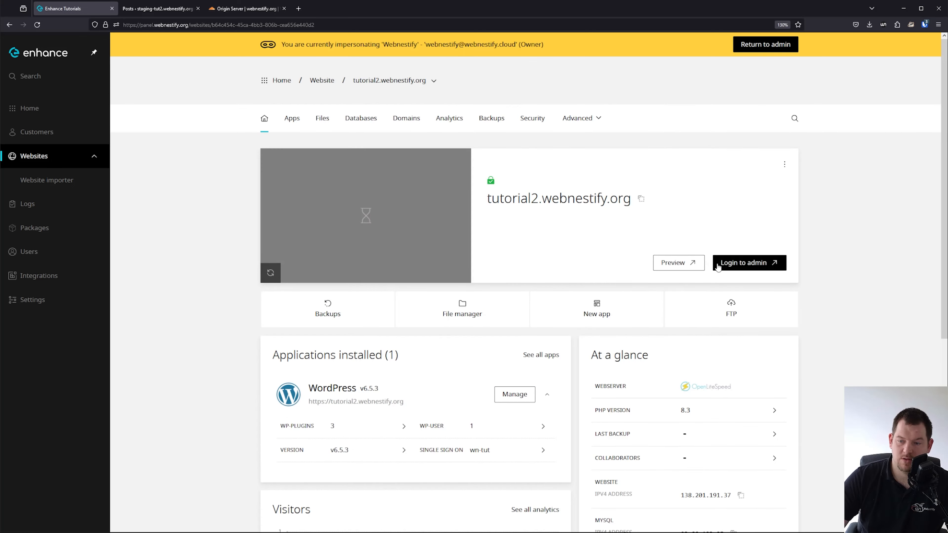
In live tutorial2's WordPress, purge all LiteSpeed caches and find WooCommerce deactivated for a missing plugin file.
left_click(725, 263)
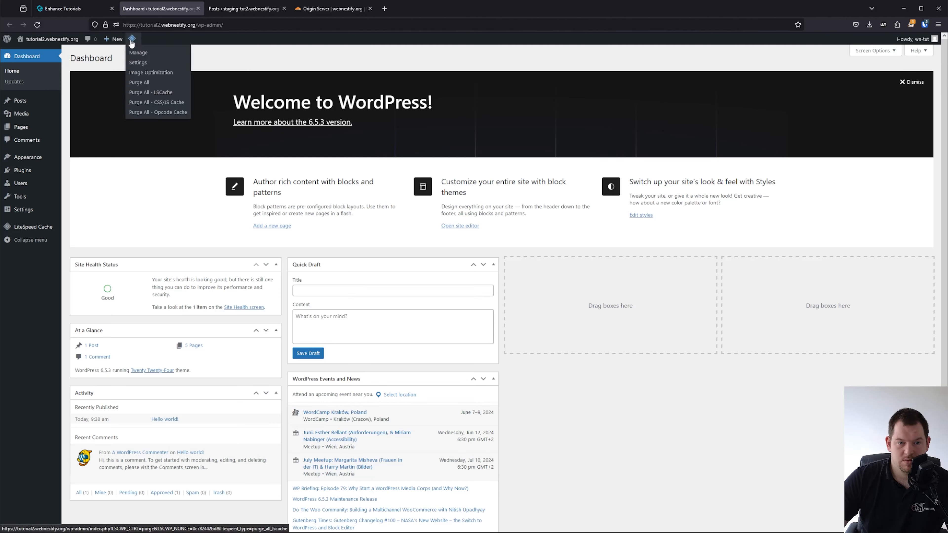
left_click(139, 80)
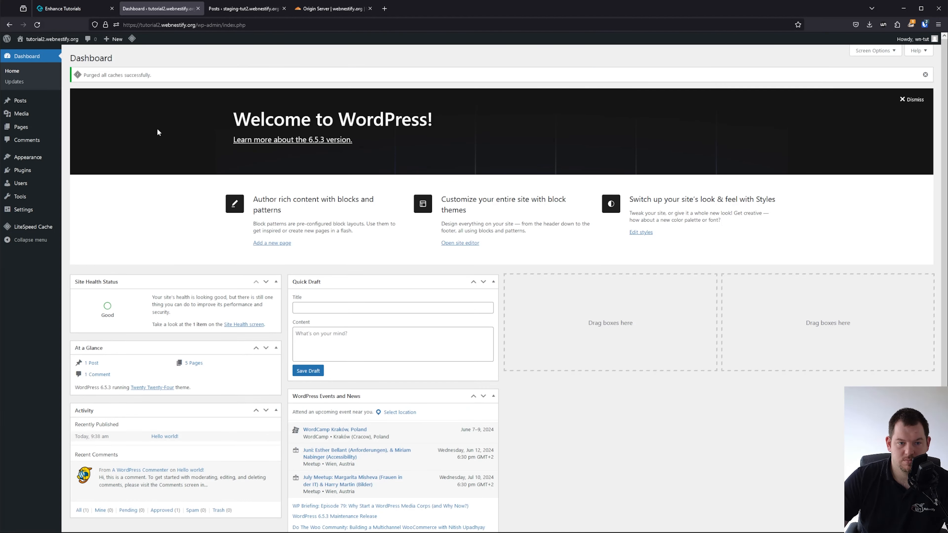
mouse_move(35, 171)
left_click(82, 173)
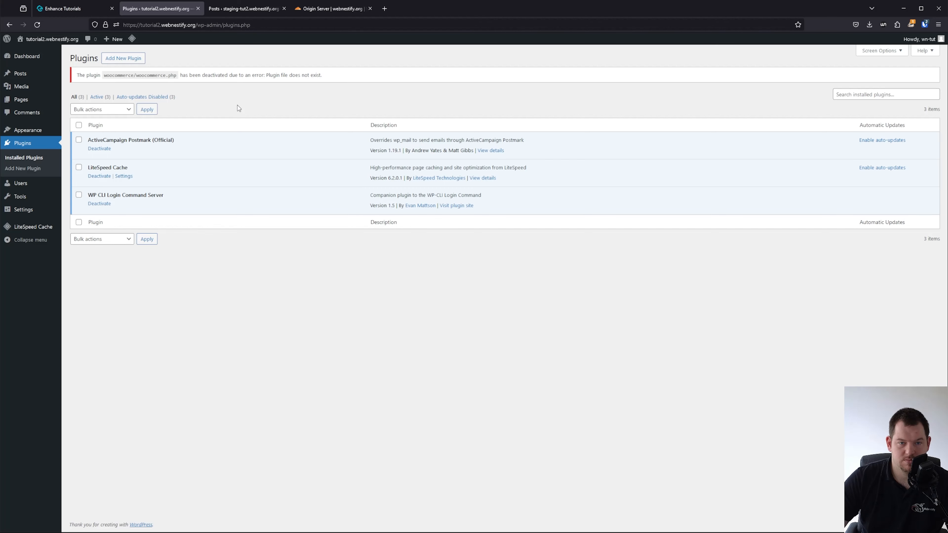
left_click_drag(303, 75, 333, 89)
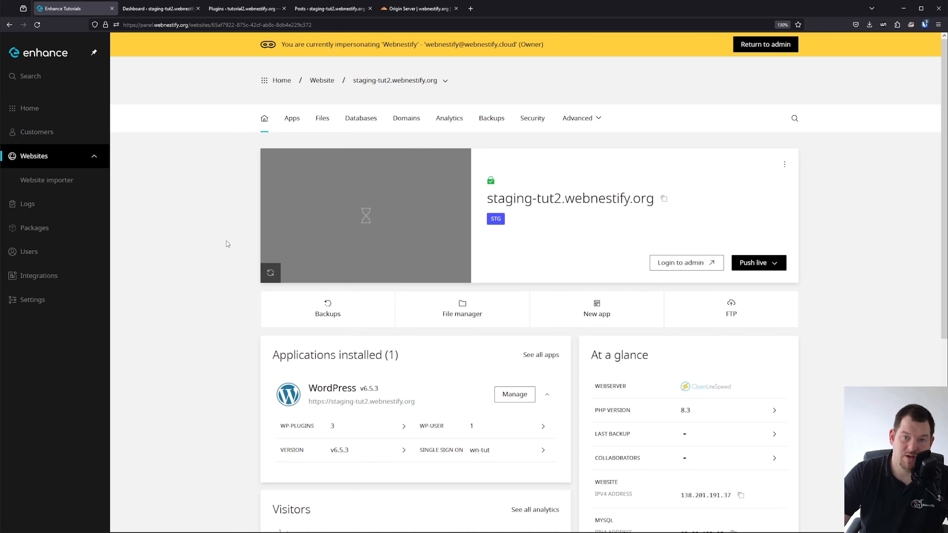
Set up a push of the staging site to an existing website, now including wp-content.
left_click(756, 263)
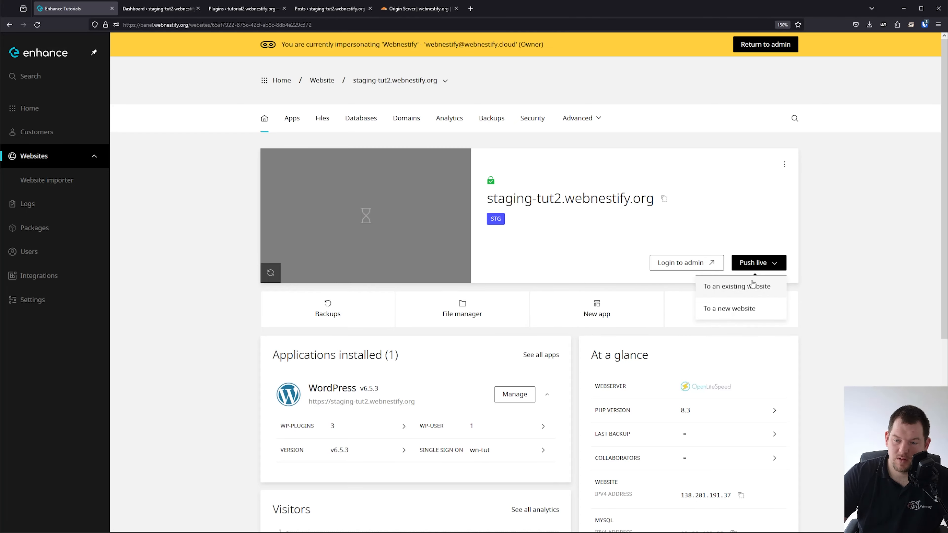
left_click(740, 283)
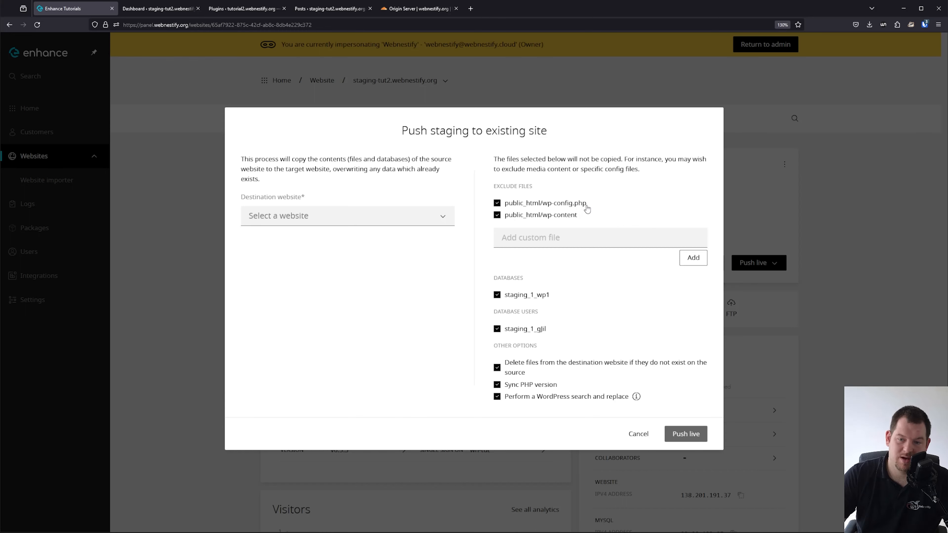
left_click(565, 202)
left_click(558, 217)
left_click(557, 220)
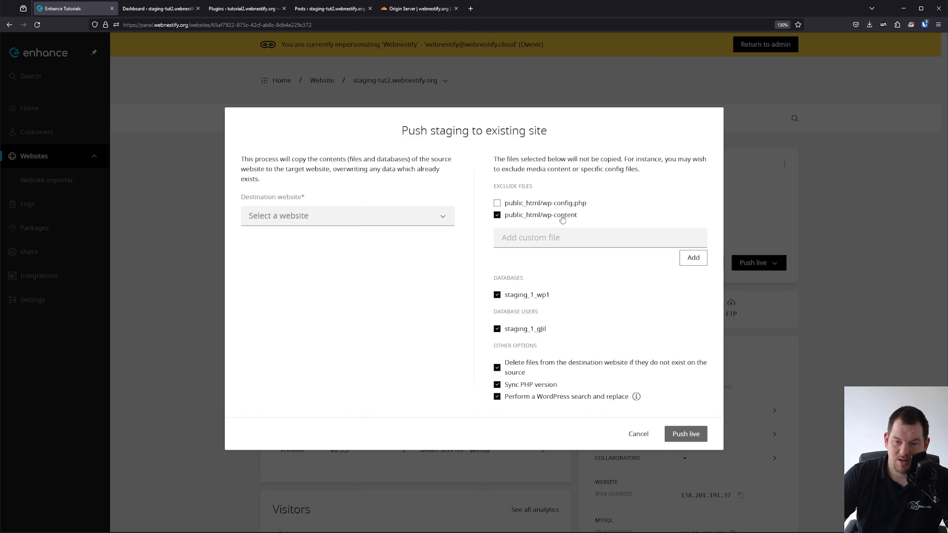
left_click(562, 218)
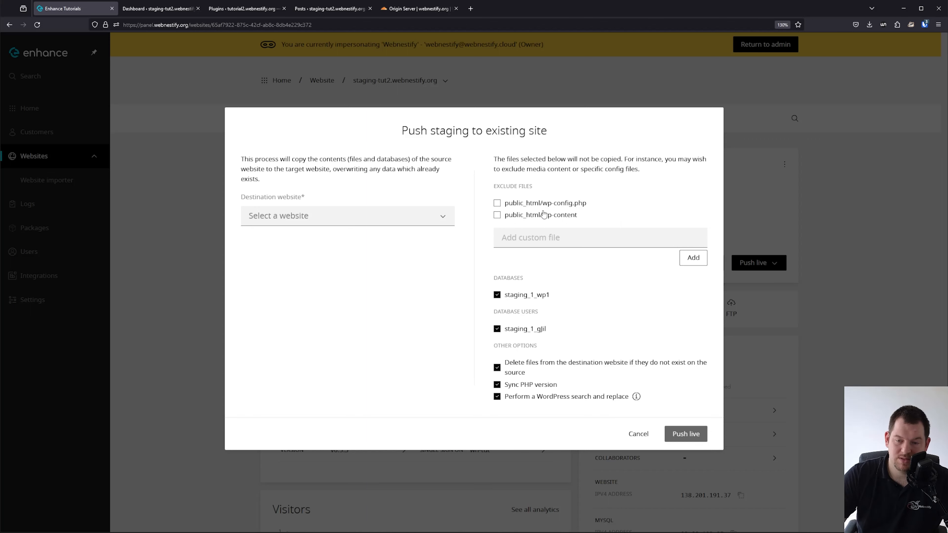
left_click(689, 435)
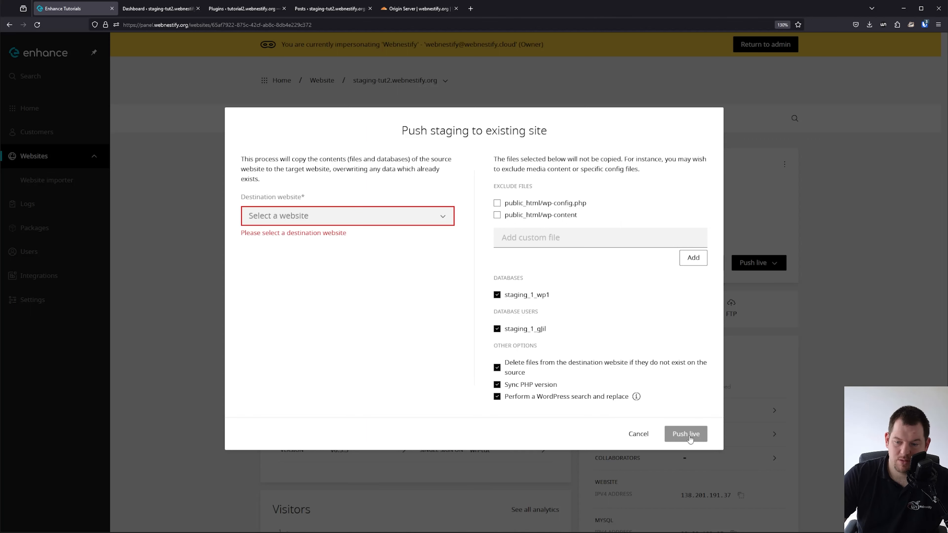
Push to tutorial2.webnestify.org with wp-config.php excluded, then view the live site's overview.
left_click(377, 213)
left_click(330, 261)
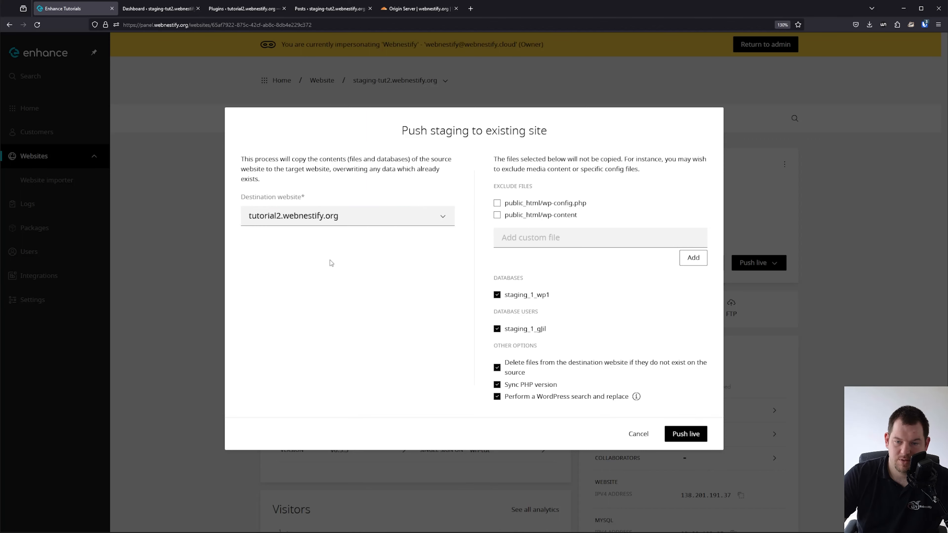
left_click(575, 206)
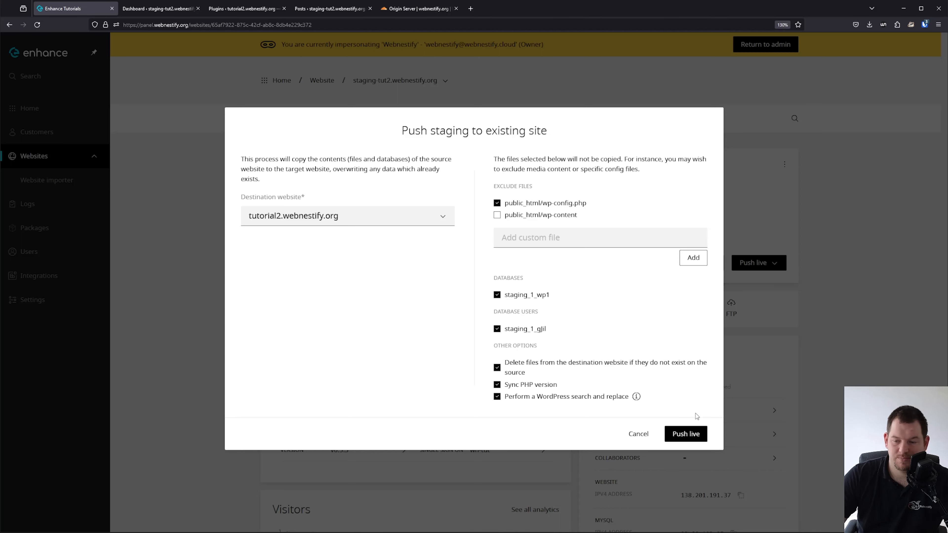
left_click(686, 434)
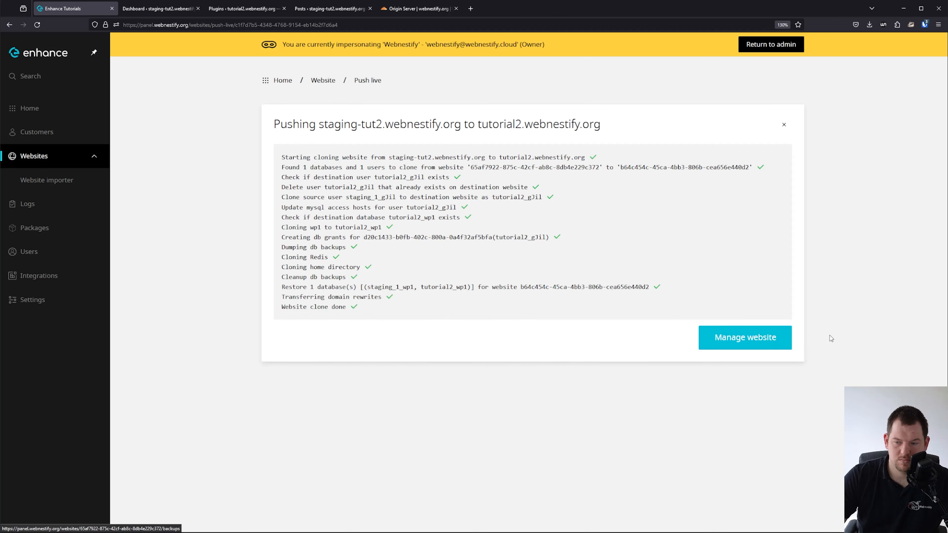
left_click(762, 338)
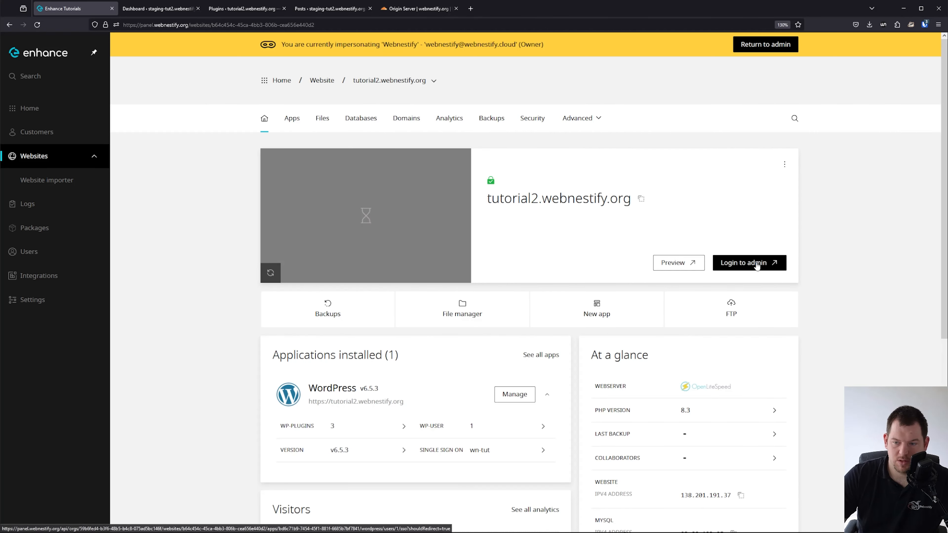
Sign in to live tutorial2's WordPress dashboard to confirm WooCommerce is present, then return to Enhance.
left_click(756, 263)
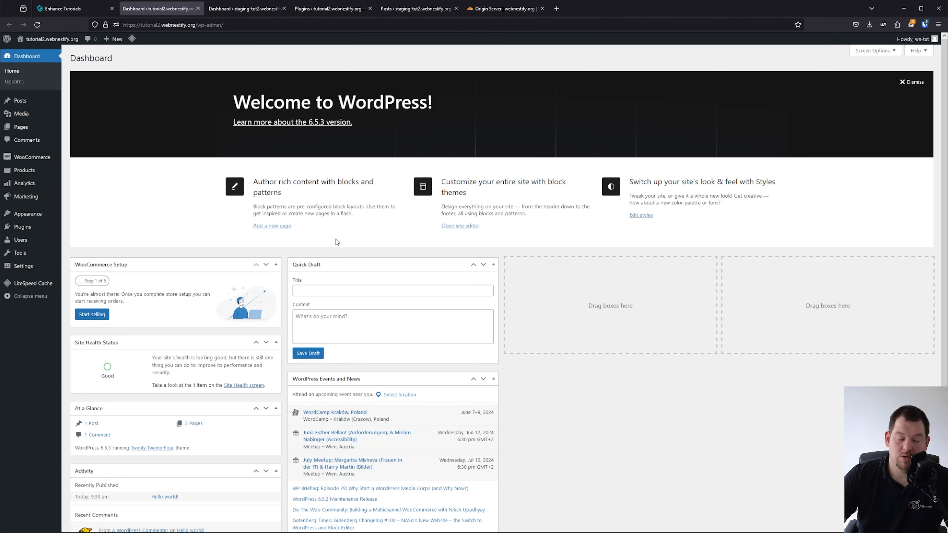
left_click(78, 12)
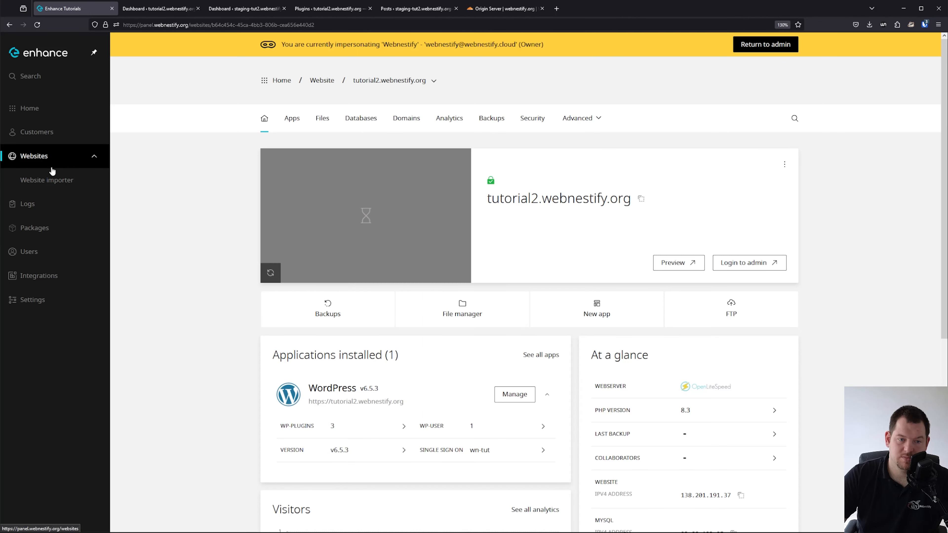
Open the staging site's push-to-existing-site dialog, uncheck wp-content, and cancel without pushing.
left_click(56, 160)
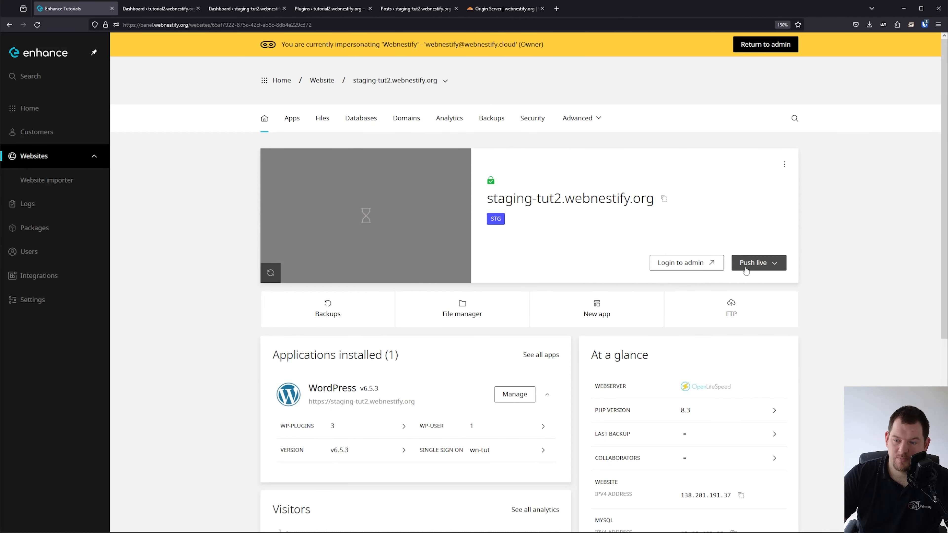
left_click(761, 265)
left_click(764, 287)
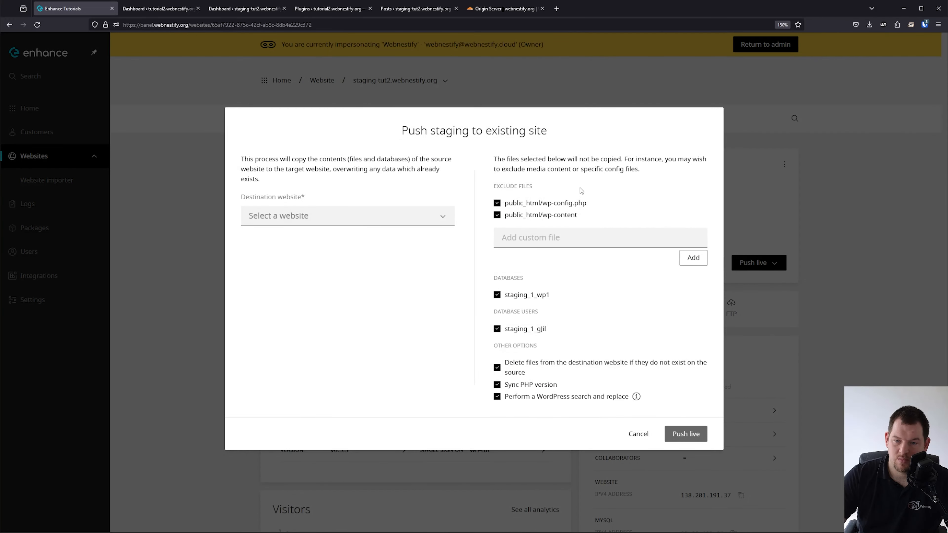
left_click(556, 216)
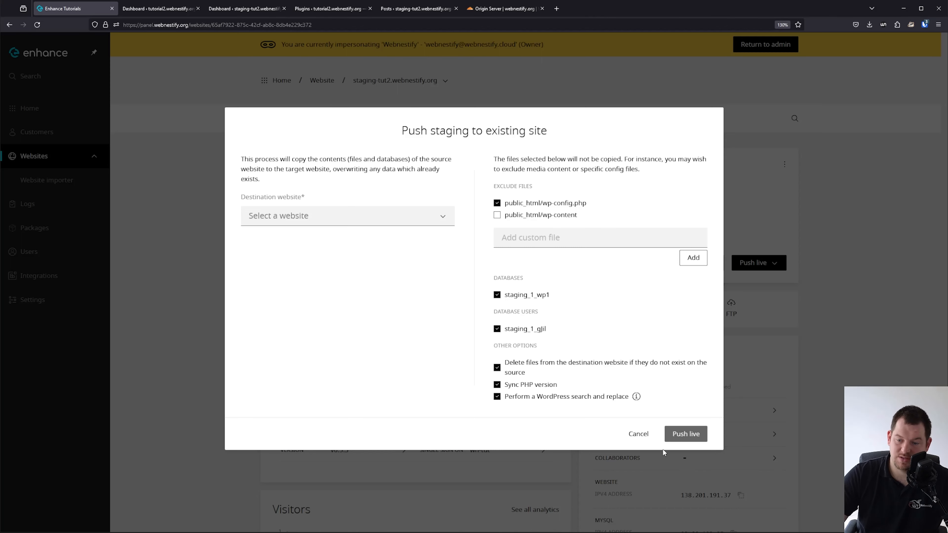
left_click(638, 434)
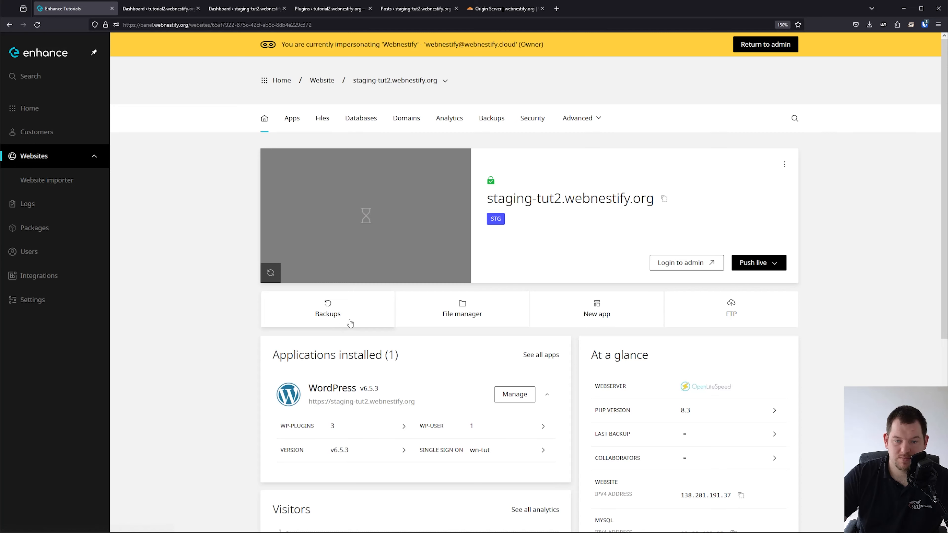
Create a backup of staging-tut2.webnestify.org with the note 'manual'.
left_click(335, 303)
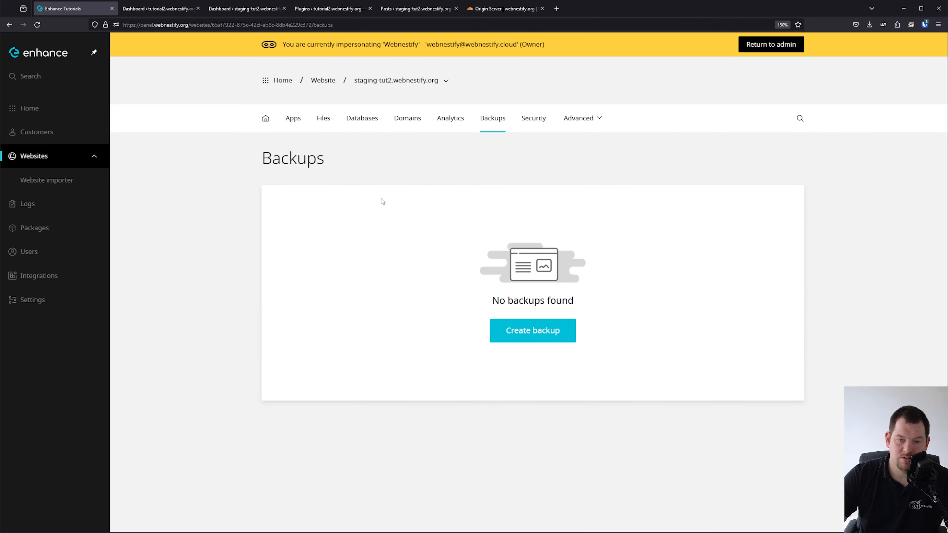
left_click(512, 340)
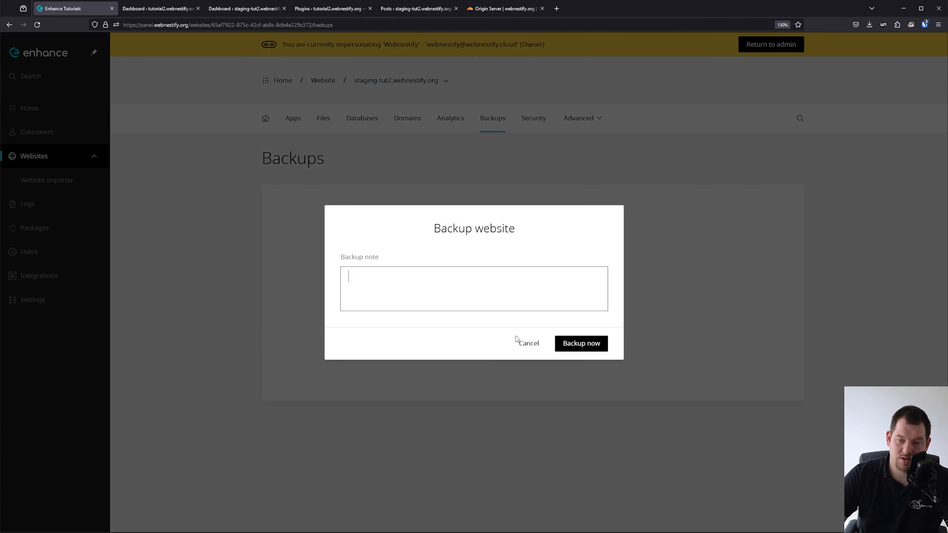
left_click(518, 308)
type("manual")
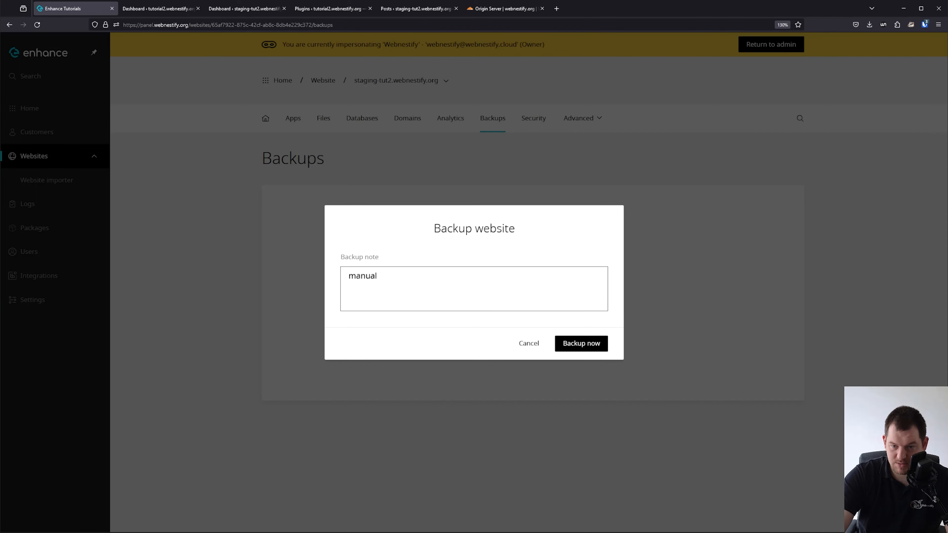
left_click(581, 343)
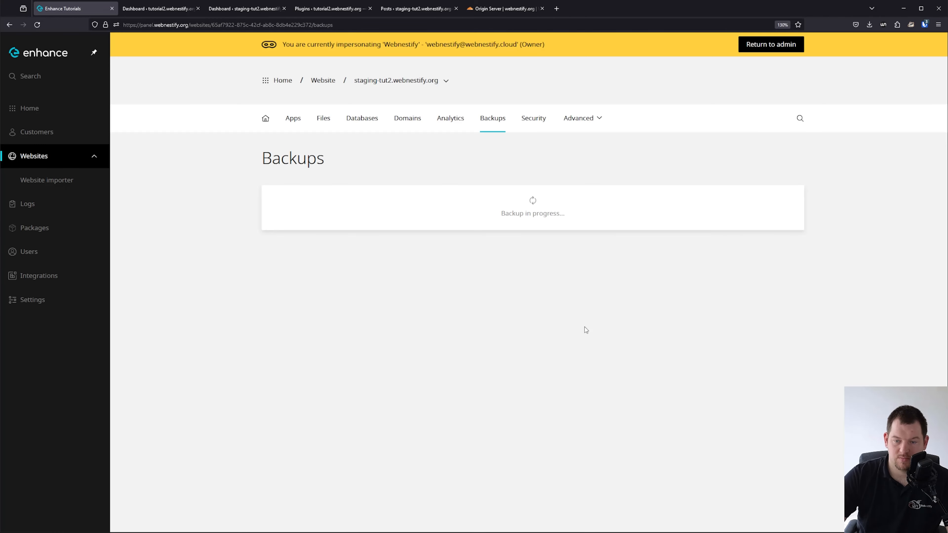
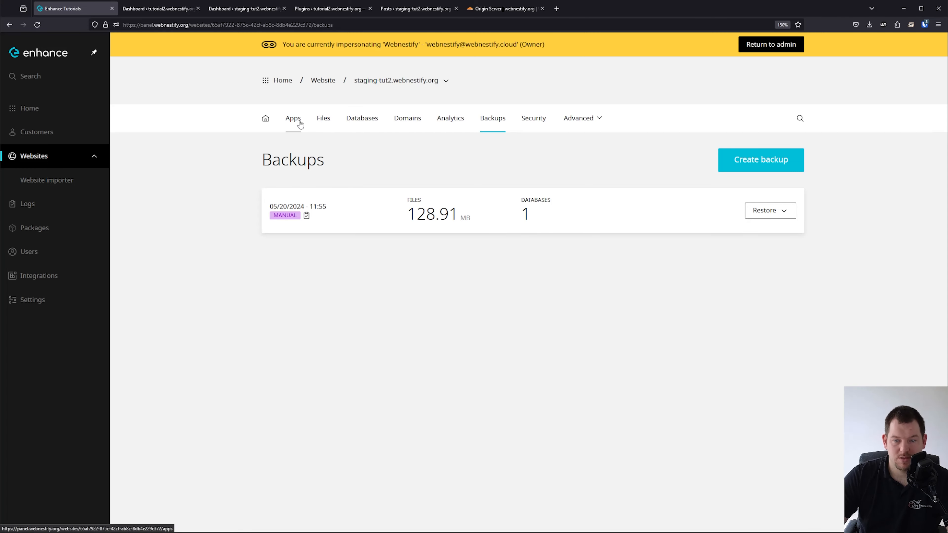
Restore the entire staging-tut2.webnestify.org website from the 05/20/2024 backup.
left_click(786, 212)
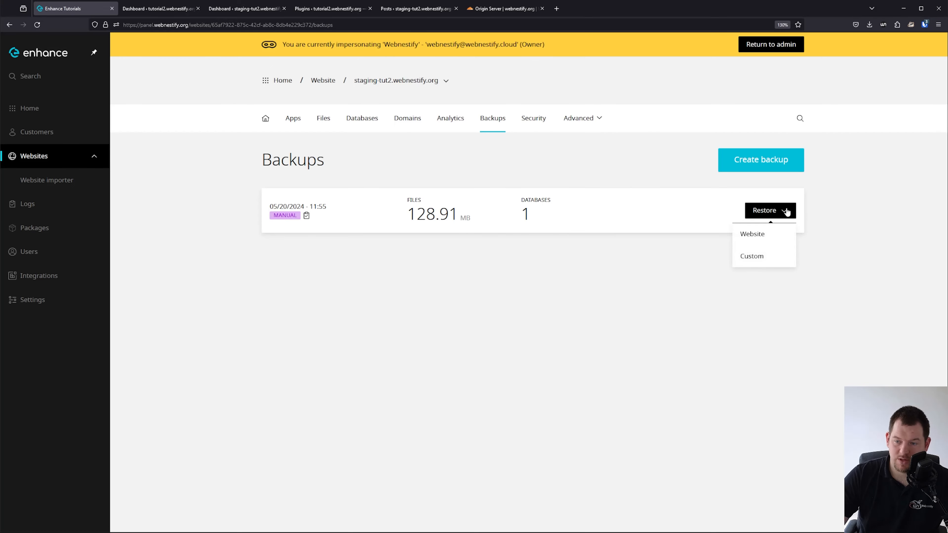
left_click(752, 234)
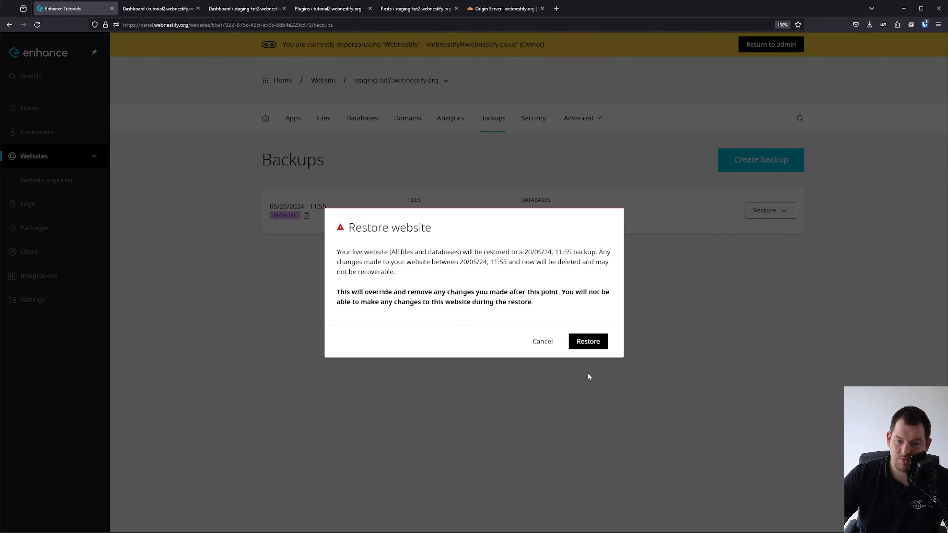
left_click(583, 340)
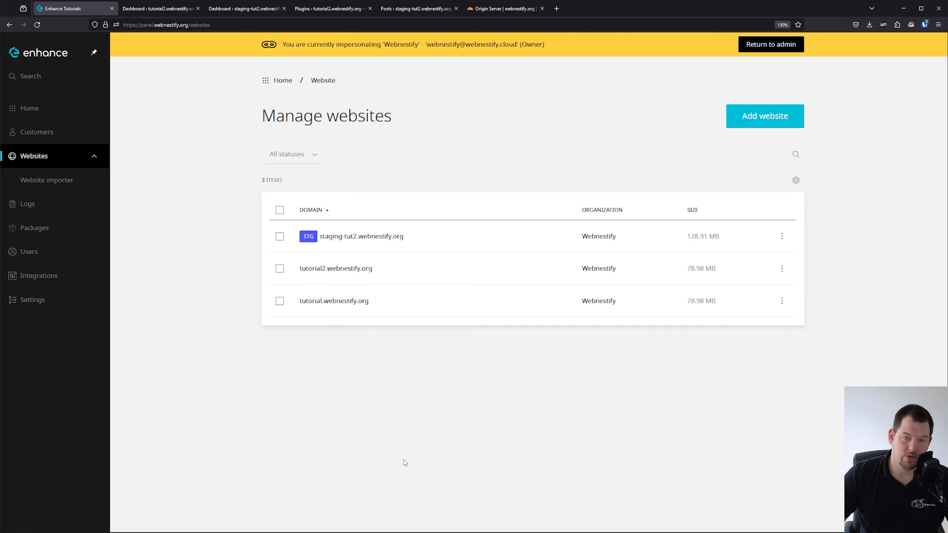
Open tutorial.webnestify.org's domains list and start adding a new domain.
left_click(370, 301)
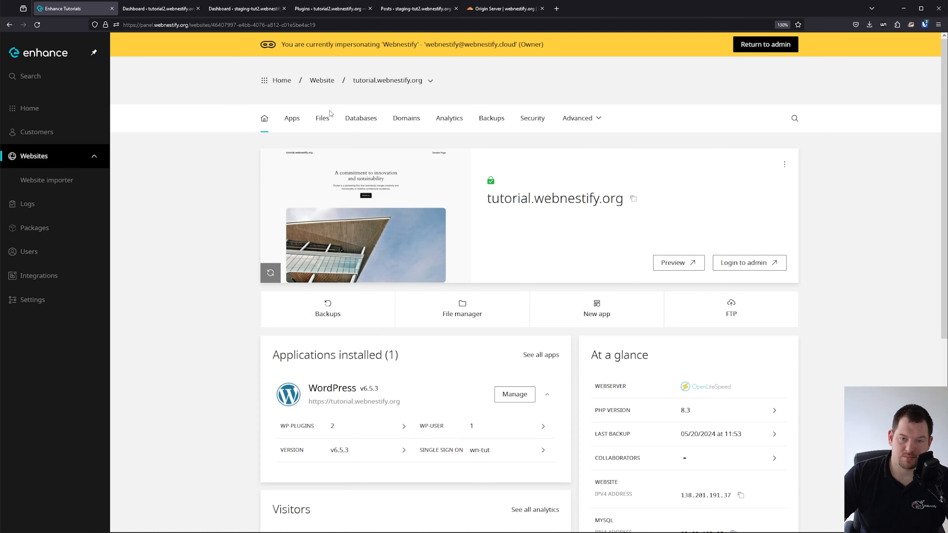
left_click(398, 121)
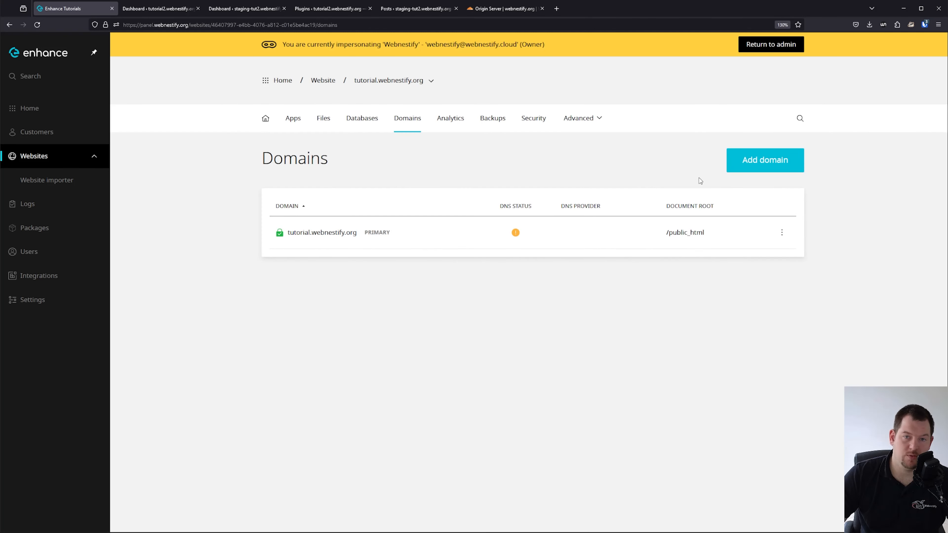
left_click(775, 164)
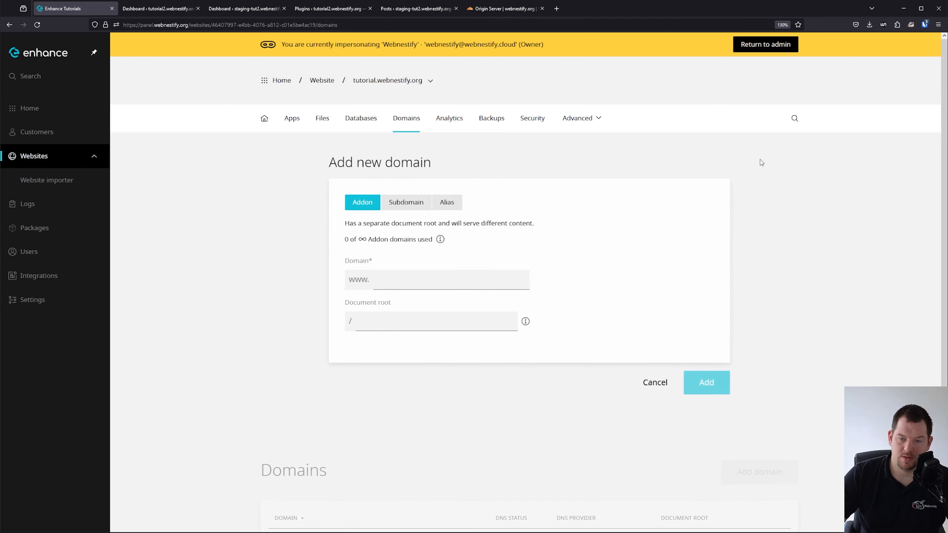
Fill in the new domain as subdomain 'sub' with document root 'subdomain'.
left_click(407, 203)
left_click(430, 284)
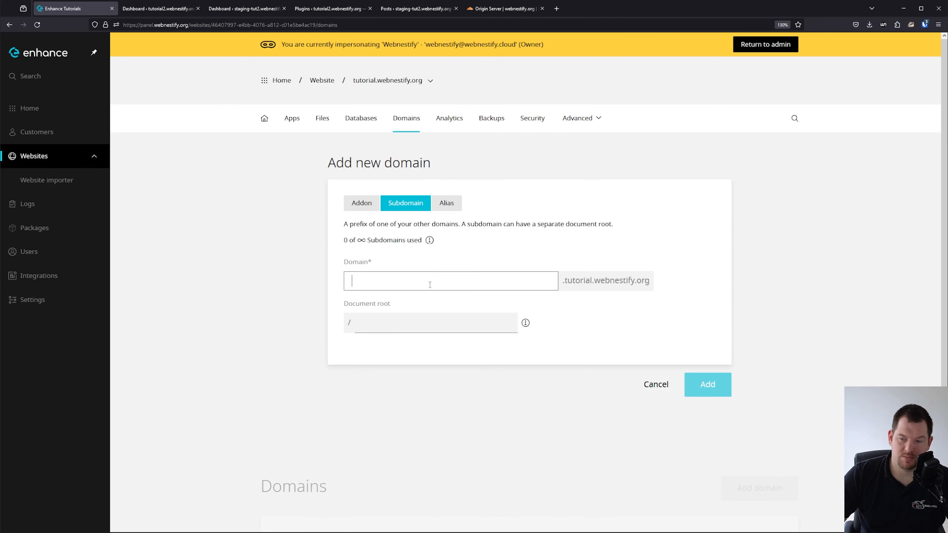
type("sub")
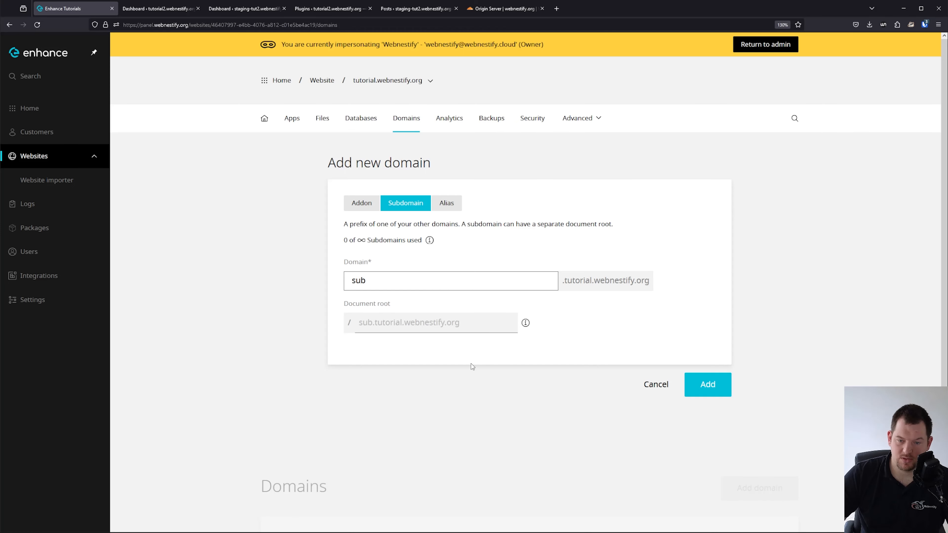
left_click(425, 322)
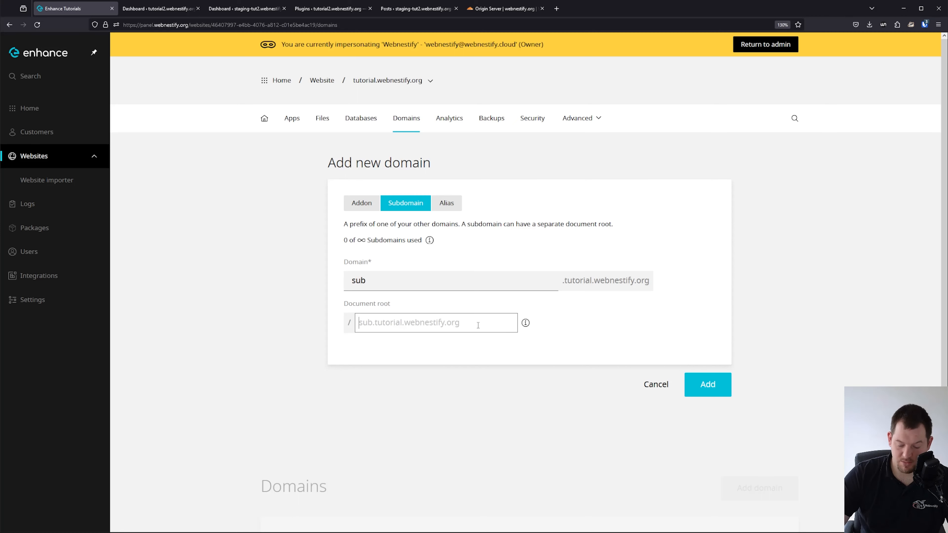
type("subdm")
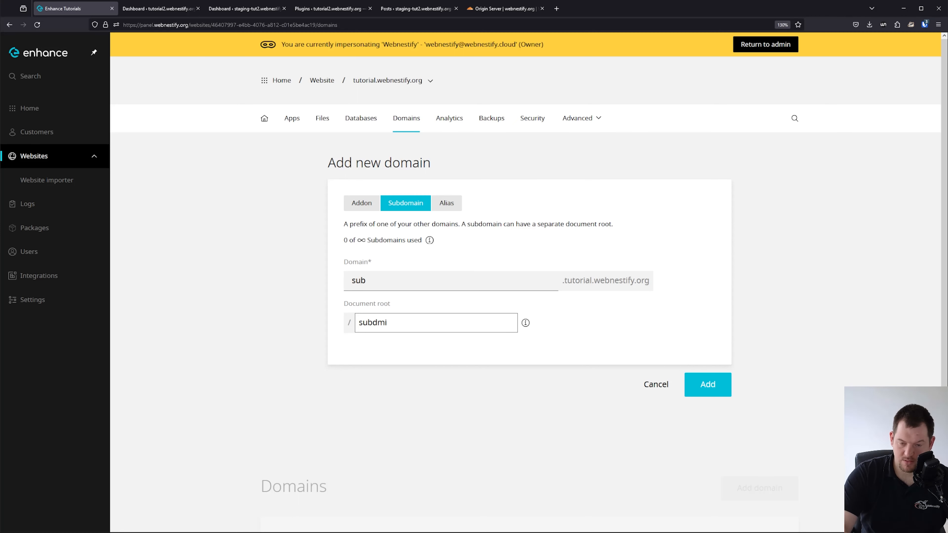
type("o")
key("BackSpace")
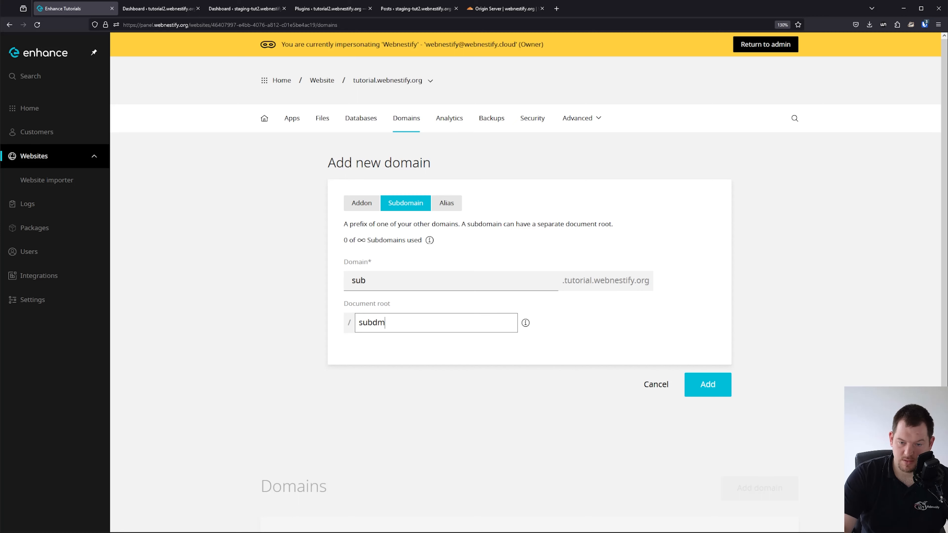
key("BackSpace")
type("omain")
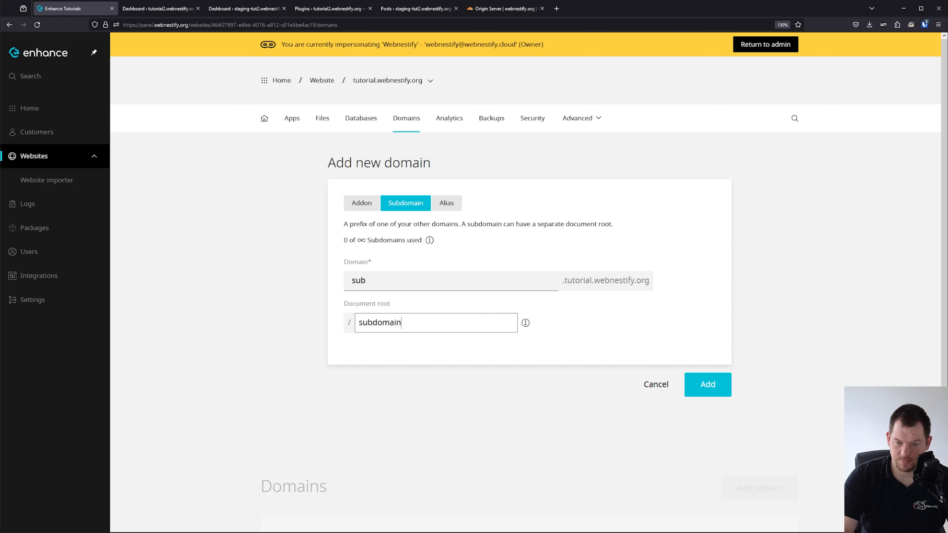
double_click(439, 285)
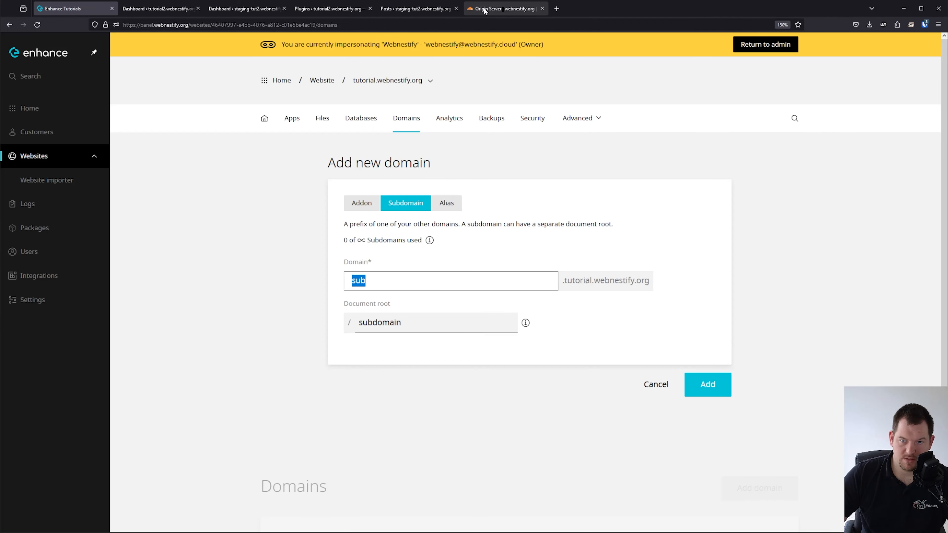
In Cloudflare's webnestify.org DNS records, start a new record named sub.tutorial.
left_click(492, 11)
left_click(29, 123)
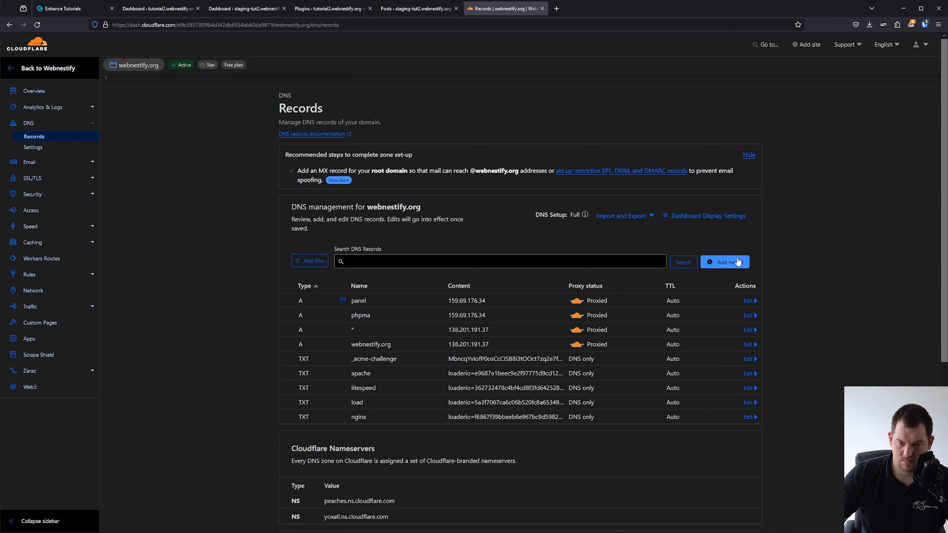
left_click(738, 261)
left_click(384, 306)
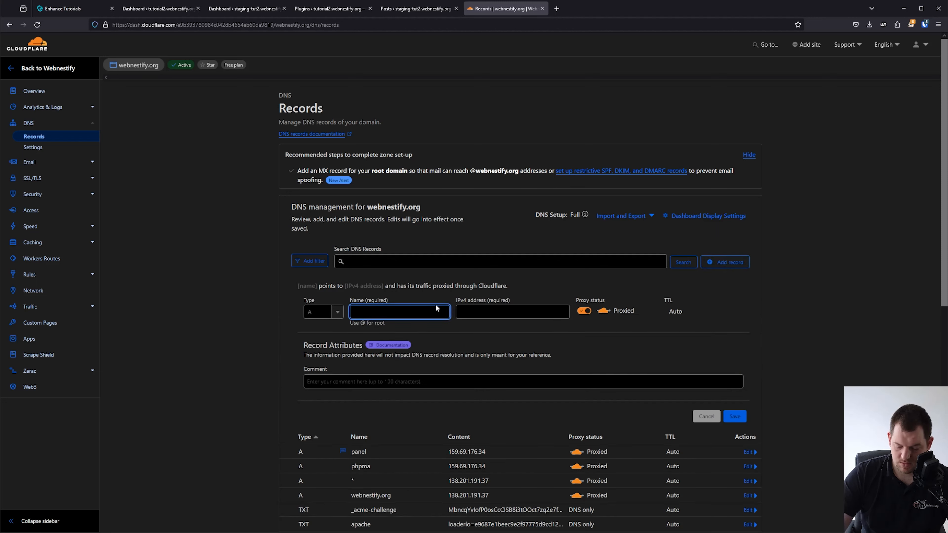
type("sub.tutorial")
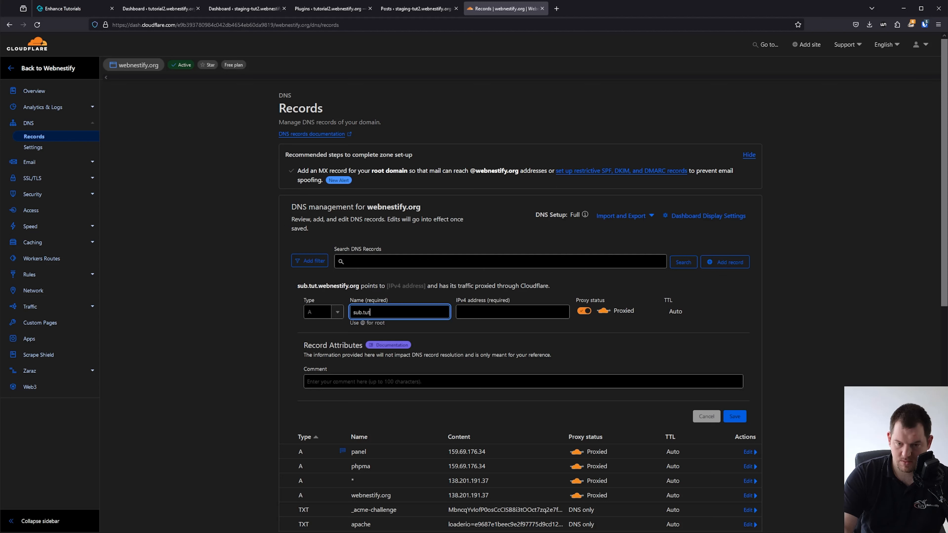
Point the record at 138.201.191.37 as DNS only, save it, and return to Enhance.
left_click(524, 310)
left_click_drag(489, 481, 448, 481)
key("ctrl+c")
left_click(507, 313)
key("ctrl+v")
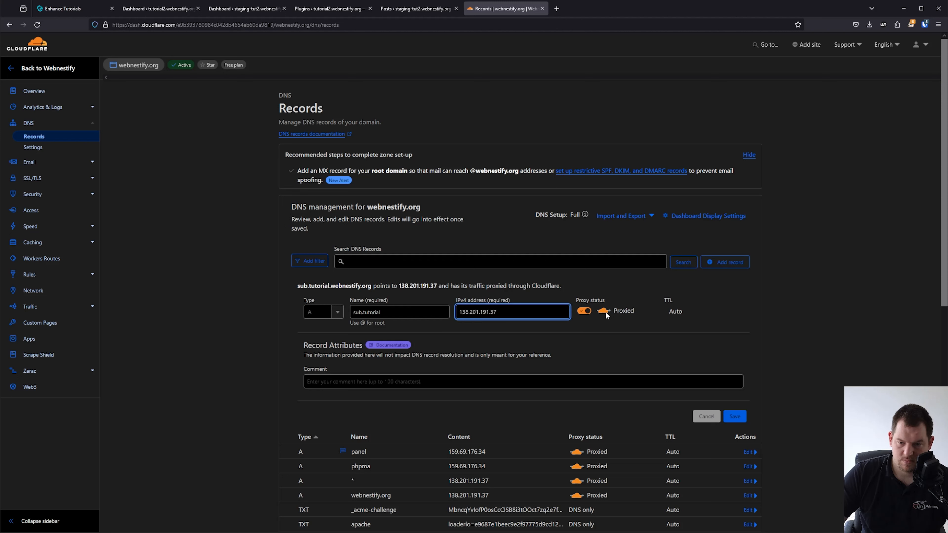
left_click(583, 311)
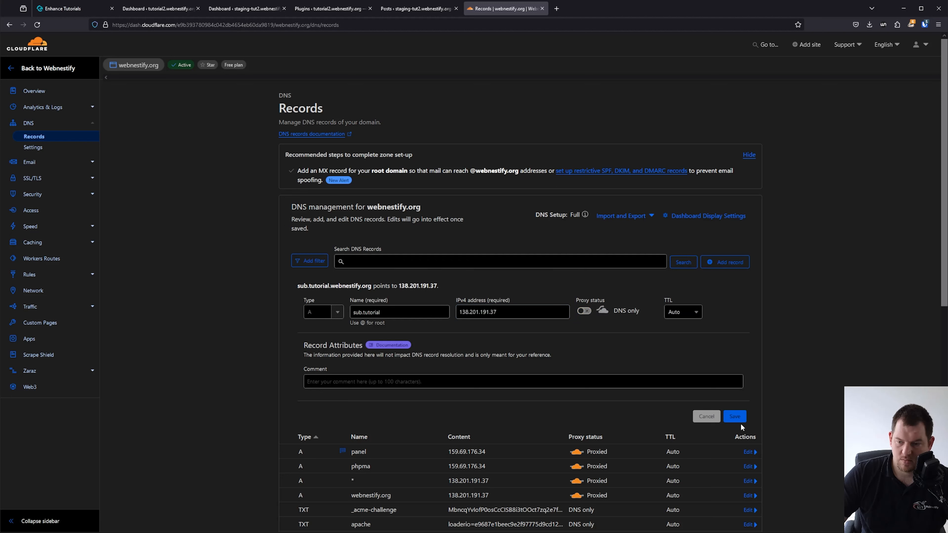
left_click(735, 417)
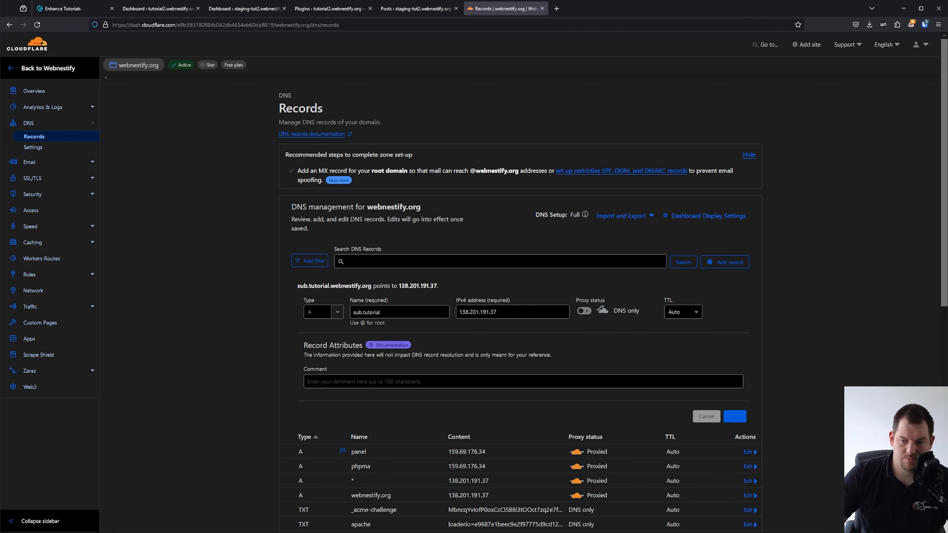
left_click(402, 6)
left_click(140, 8)
Add the sub subdomain to tutorial.webnestify.org and open its details.
left_click(83, 8)
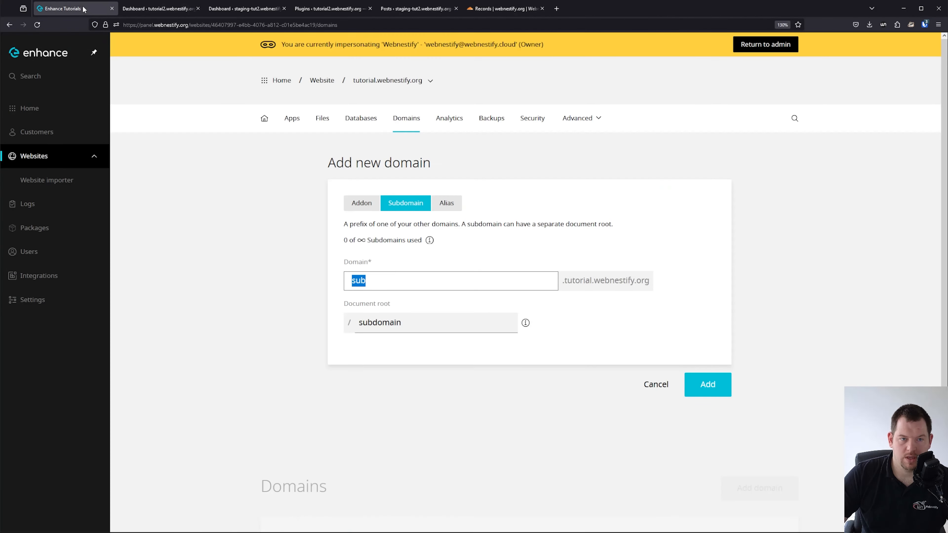
left_click(719, 387)
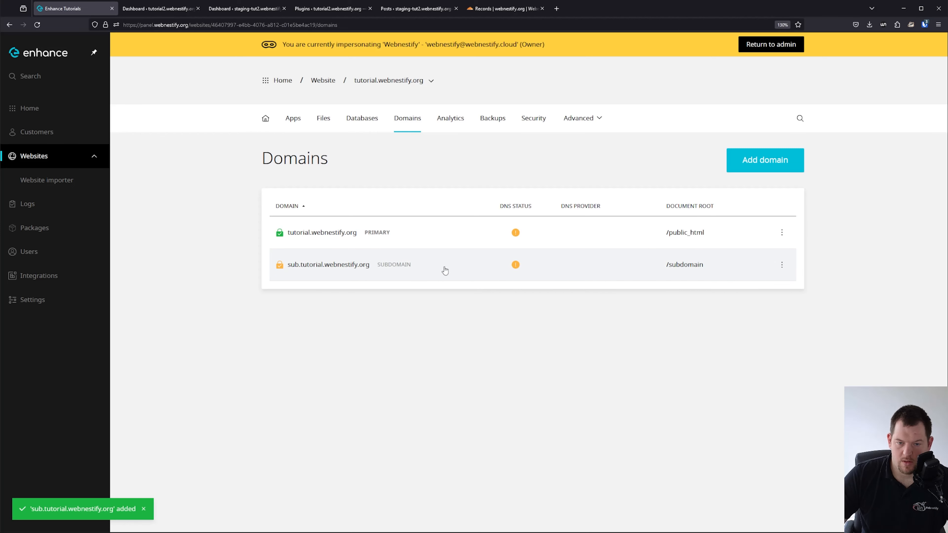
left_click(416, 271)
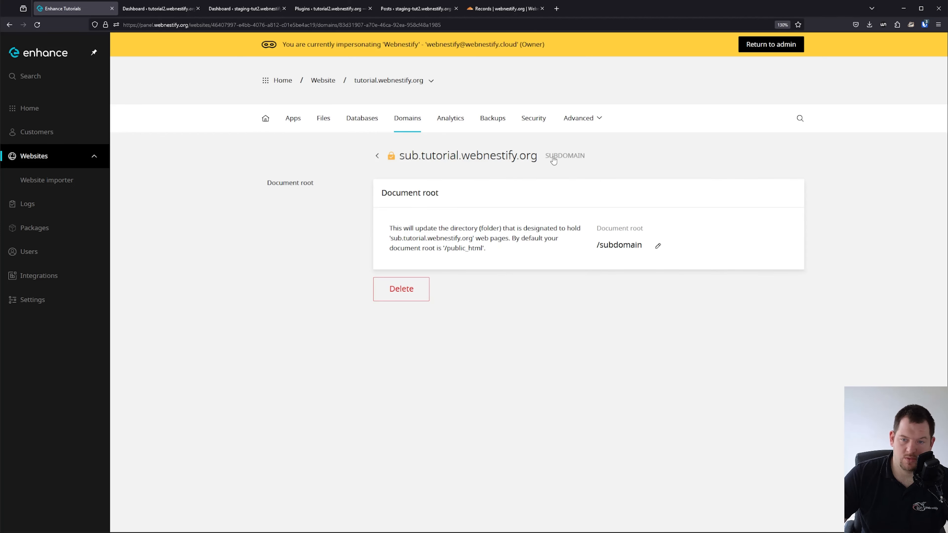
Request a Let's Encrypt certificate for sub.tutorial.webnestify.org and force HTTPS on it.
left_click(529, 127)
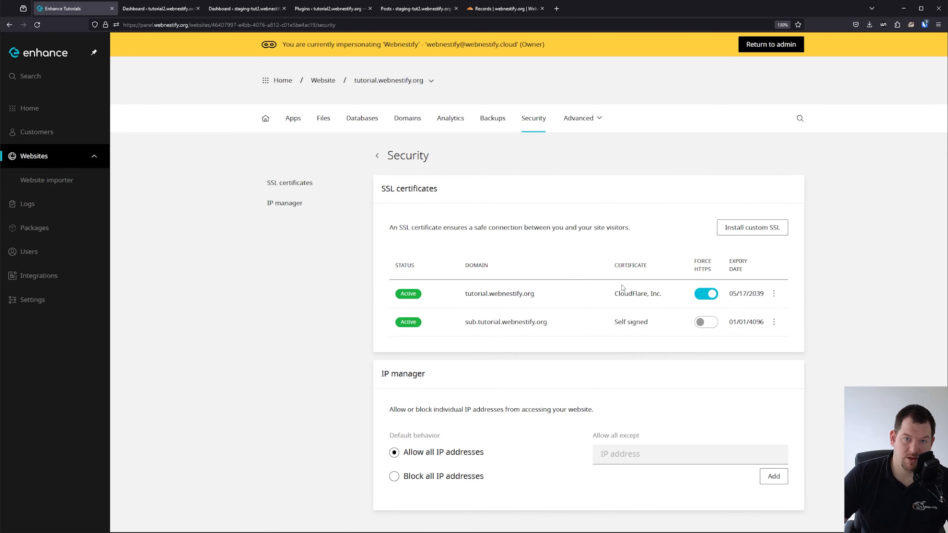
left_click(779, 323)
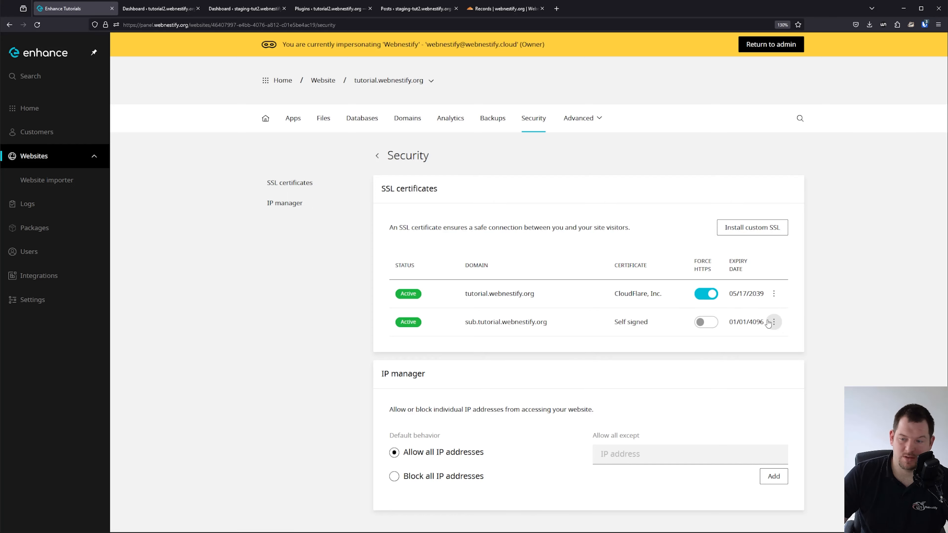
left_click(747, 354)
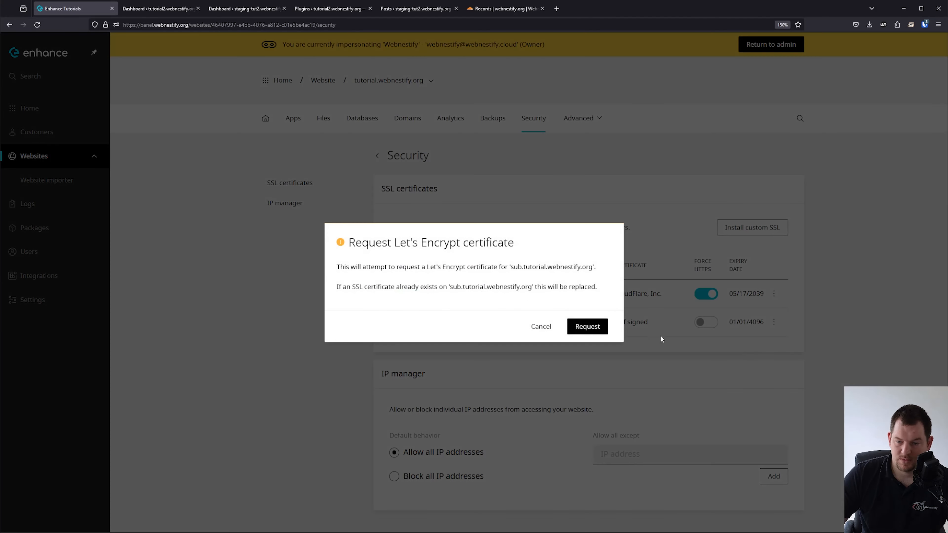
left_click(580, 327)
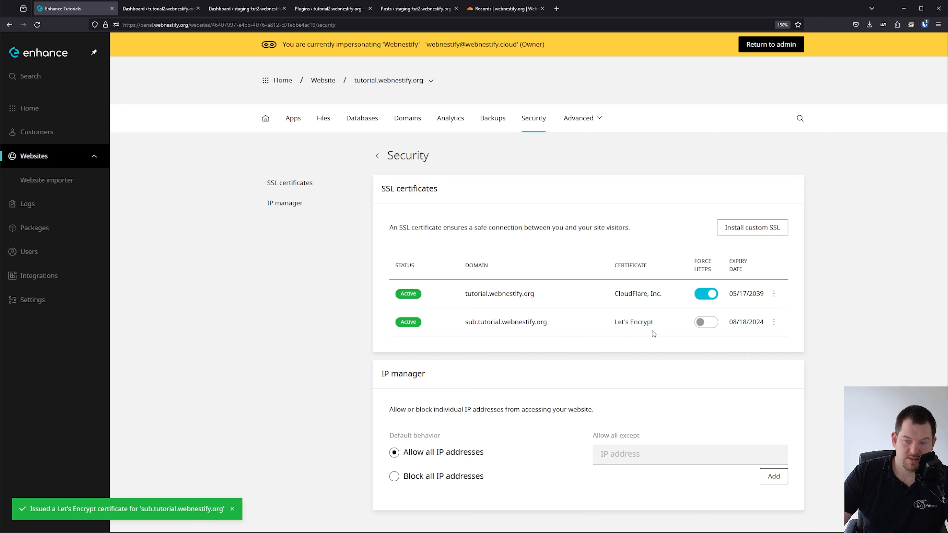
left_click(708, 324)
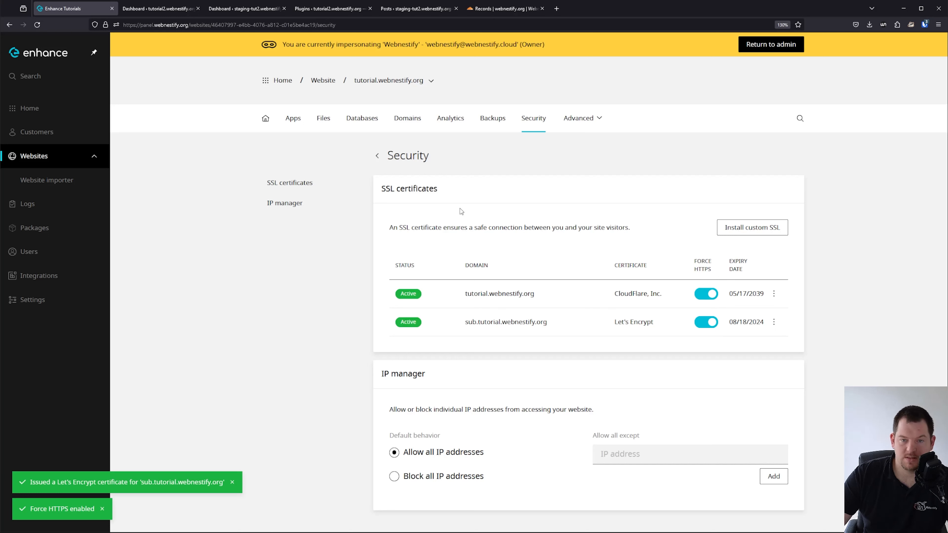
left_click(422, 127)
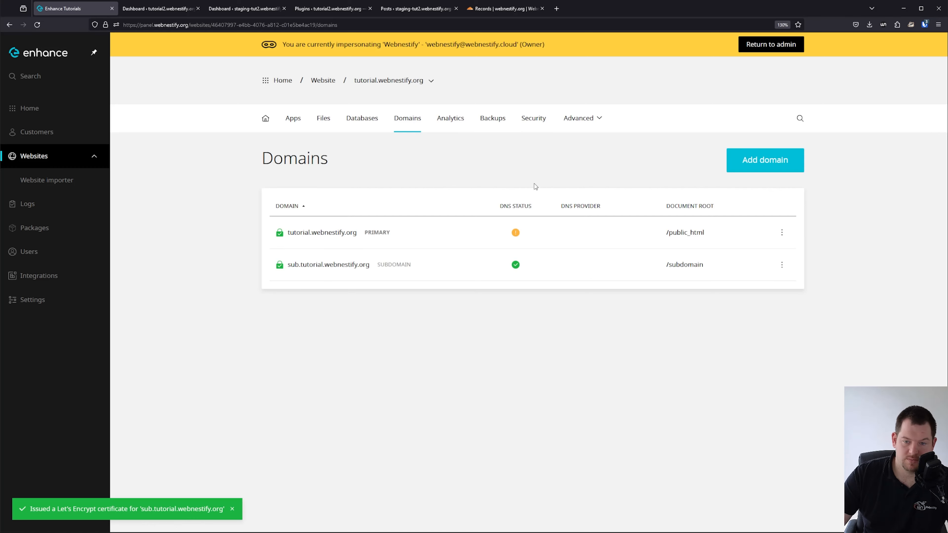
Compare the subdomain, alias and addon domain options, then close the form without adding anything.
left_click(757, 160)
left_click(406, 203)
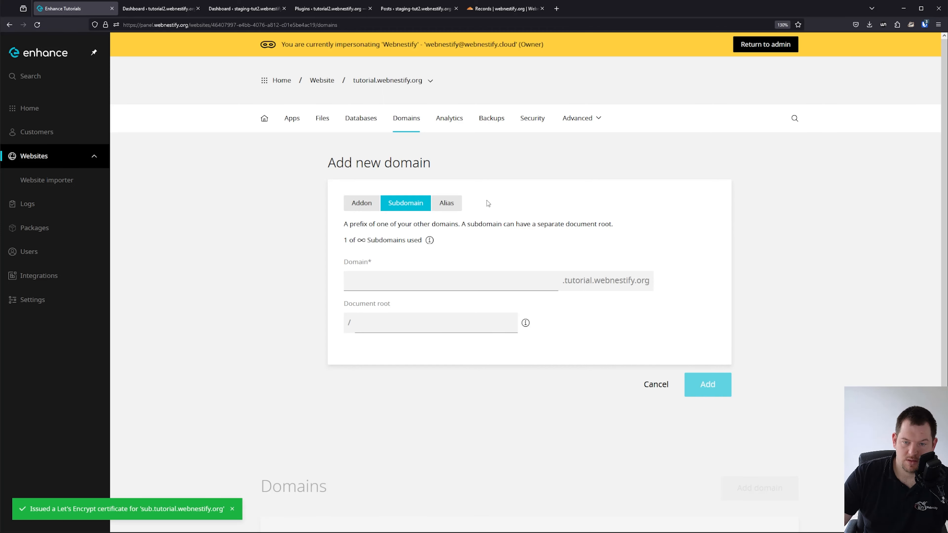
left_click(447, 203)
left_click(428, 283)
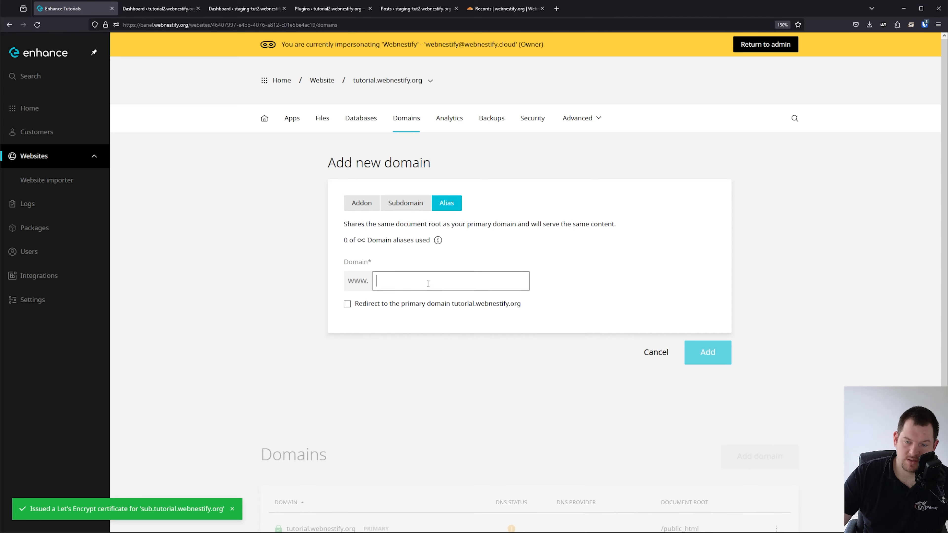
left_click(405, 202)
left_click(361, 203)
left_click(654, 393)
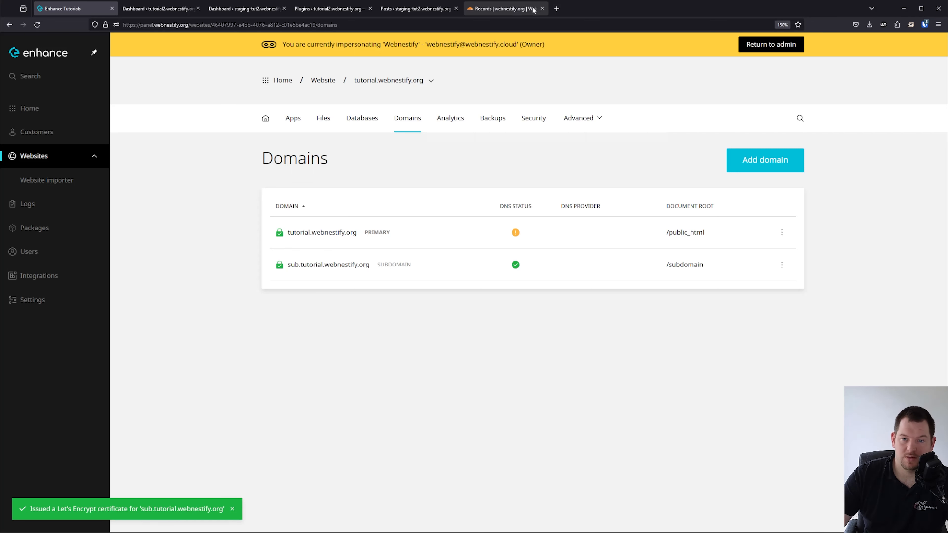
left_click(502, 8)
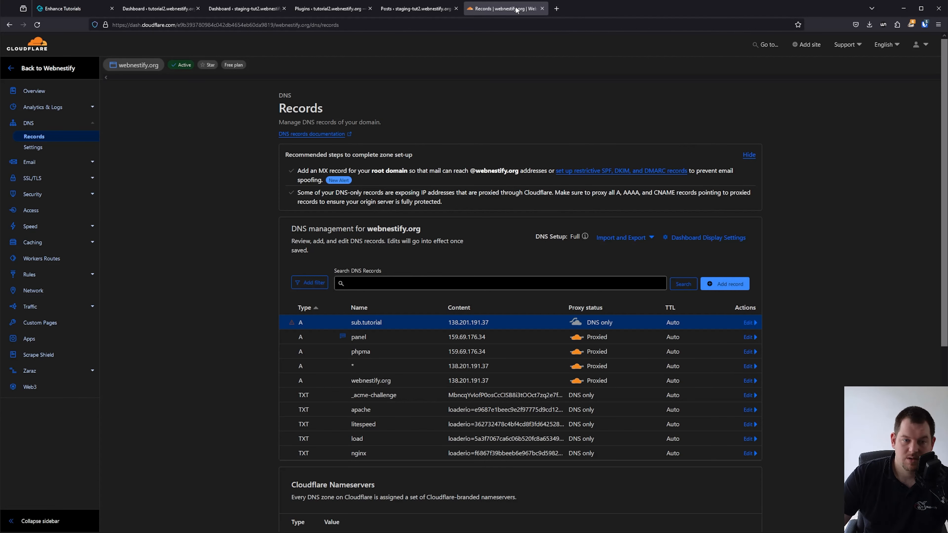
Review Cloudflare's SSL/TLS overview, Origin Server page and Advanced Certificate Manager plans, cancelling without changes.
left_click(90, 180)
left_click(58, 195)
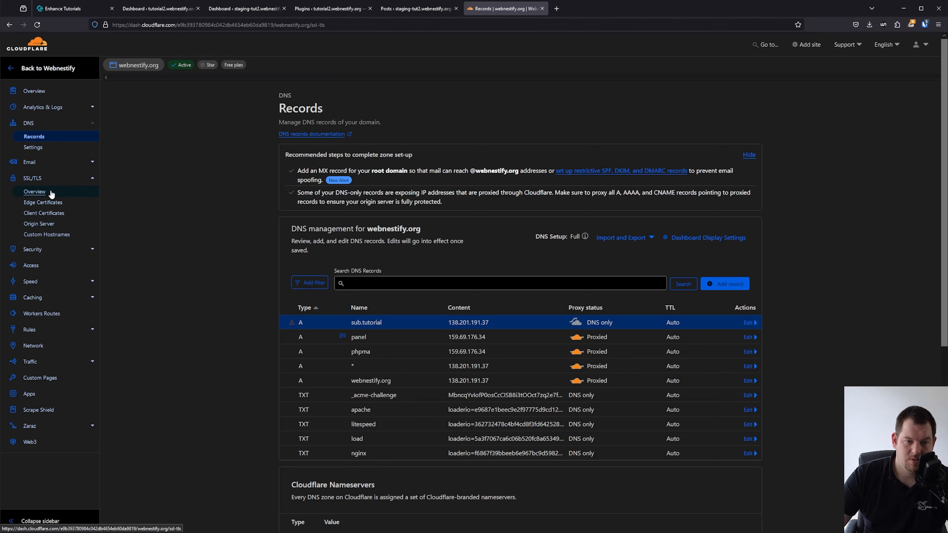
scroll(60, 198, "down", 5)
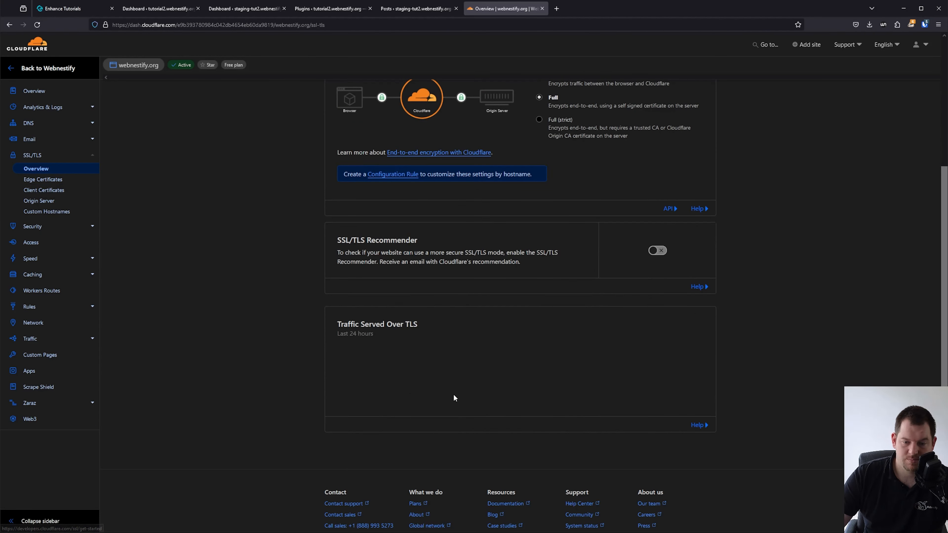
left_click(39, 201)
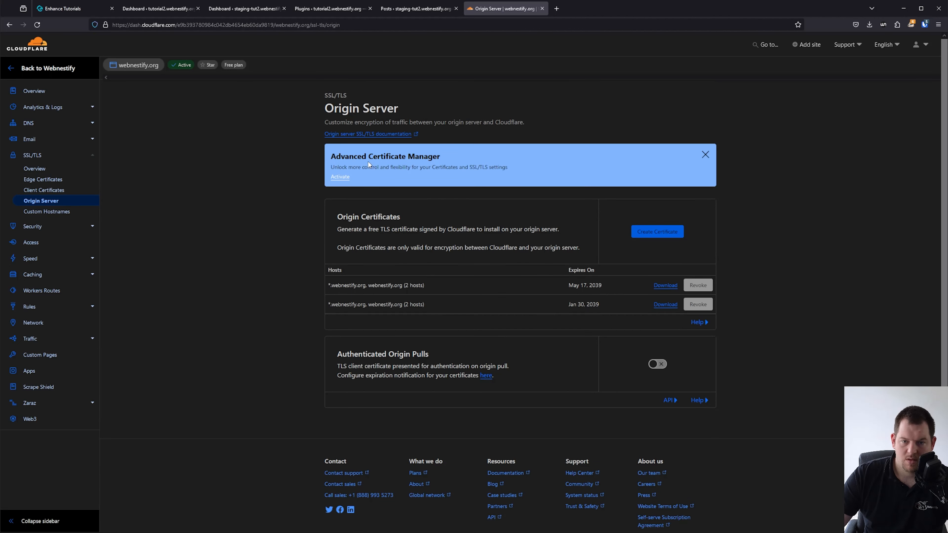
key("ctrl+plus")
key("ctrl+plus")
key("ctrl+plus")
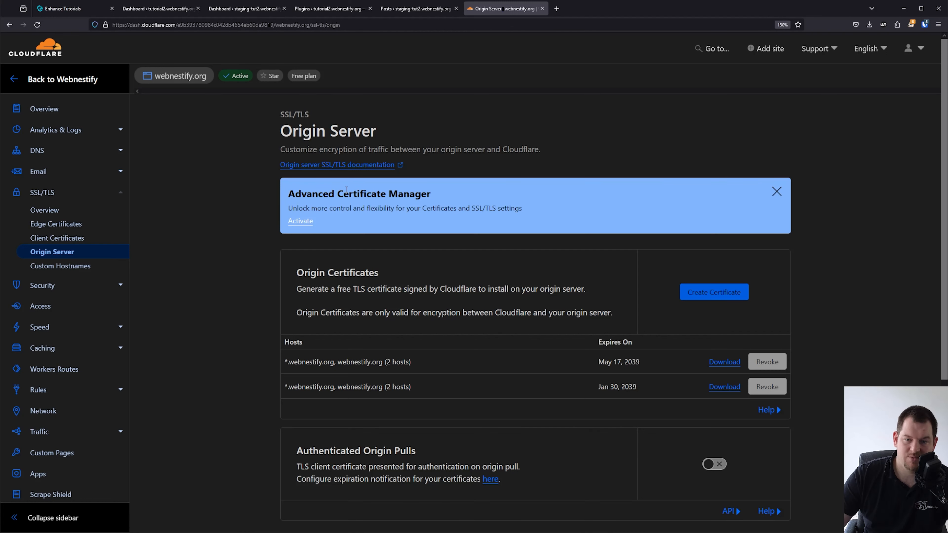
left_click(301, 220)
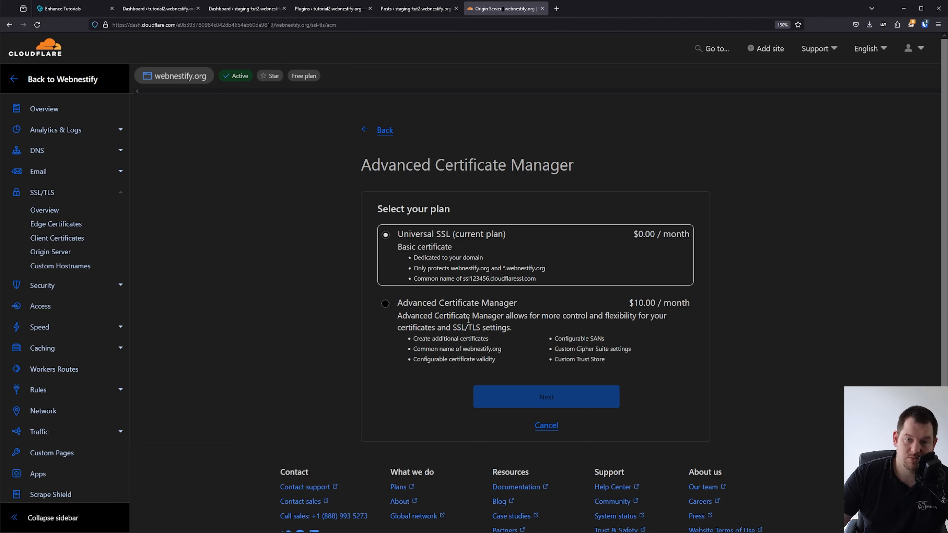
left_click(547, 425)
left_click(75, 9)
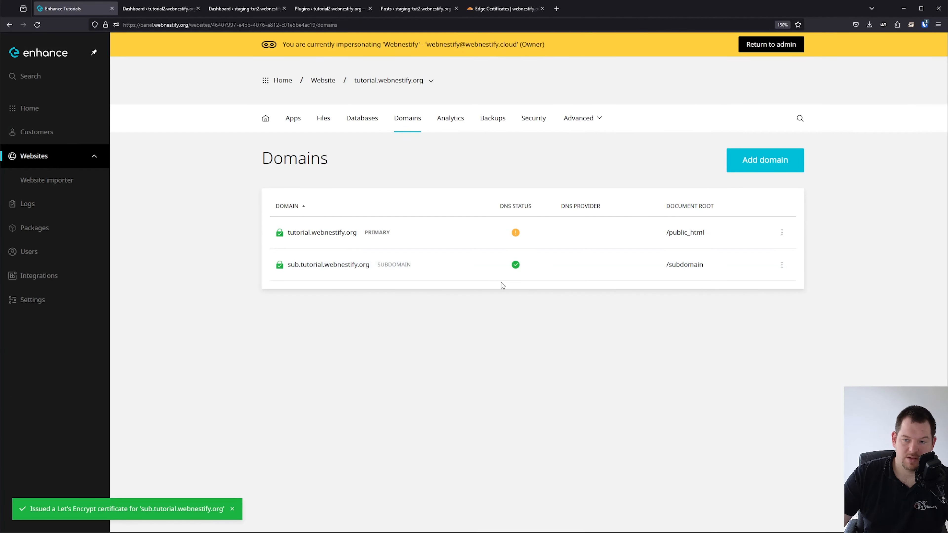
Start a new app install with sub.tutorial.webnestify.org as the domain.
left_click(430, 270)
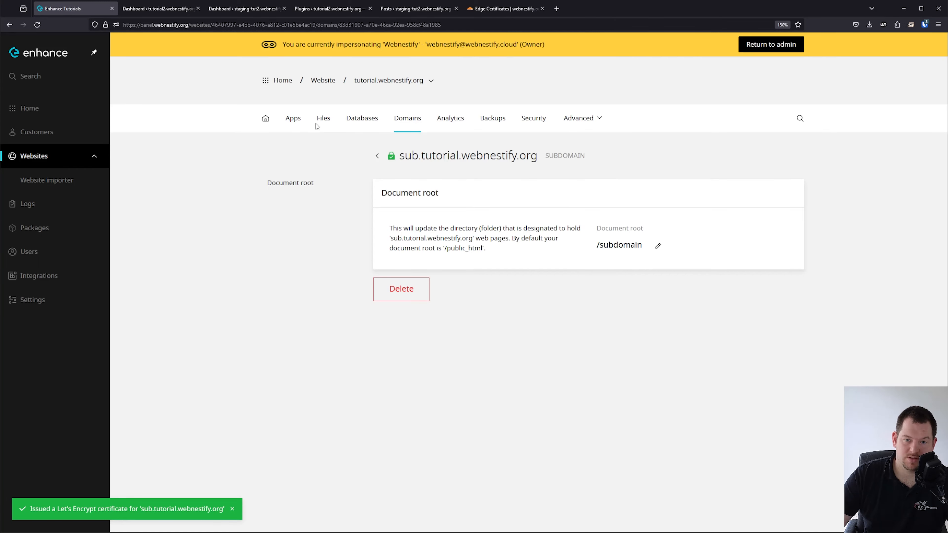
left_click(265, 118)
left_click(293, 118)
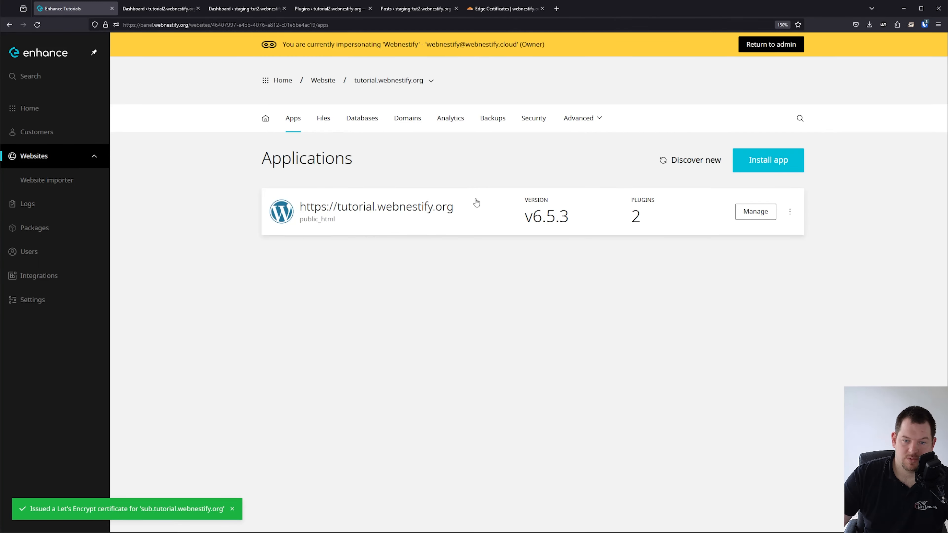
left_click(776, 165)
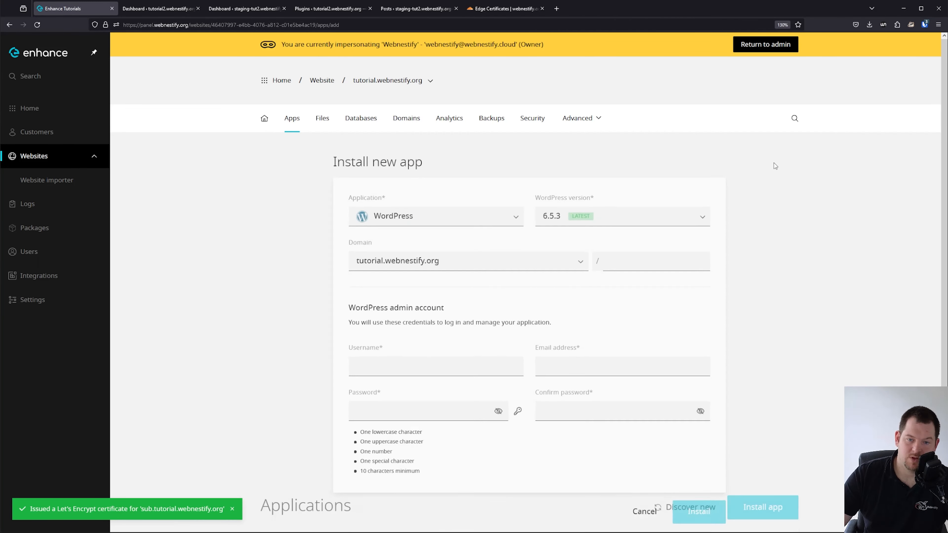
left_click(497, 270)
left_click(475, 302)
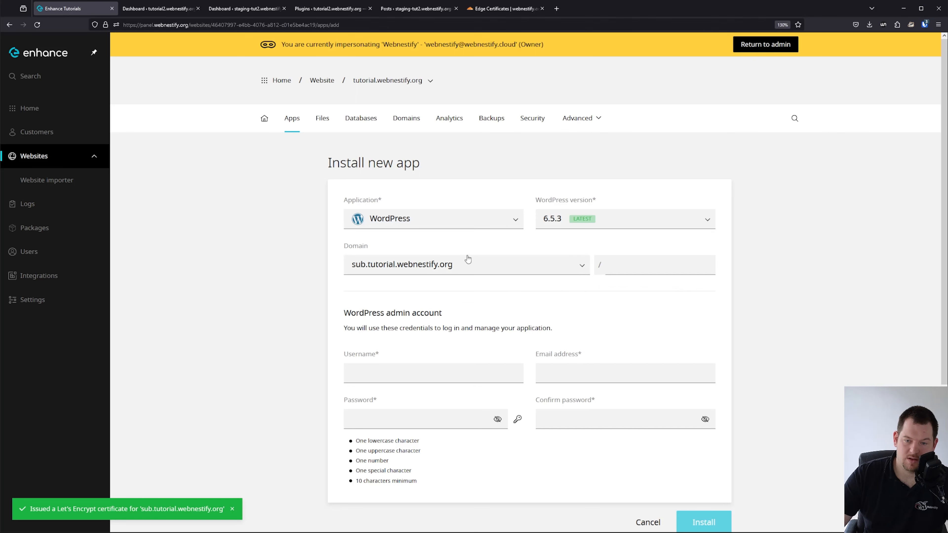
Enter admin username 'sub' and an e-mail, generate a password, and install WordPress.
left_click(415, 371)
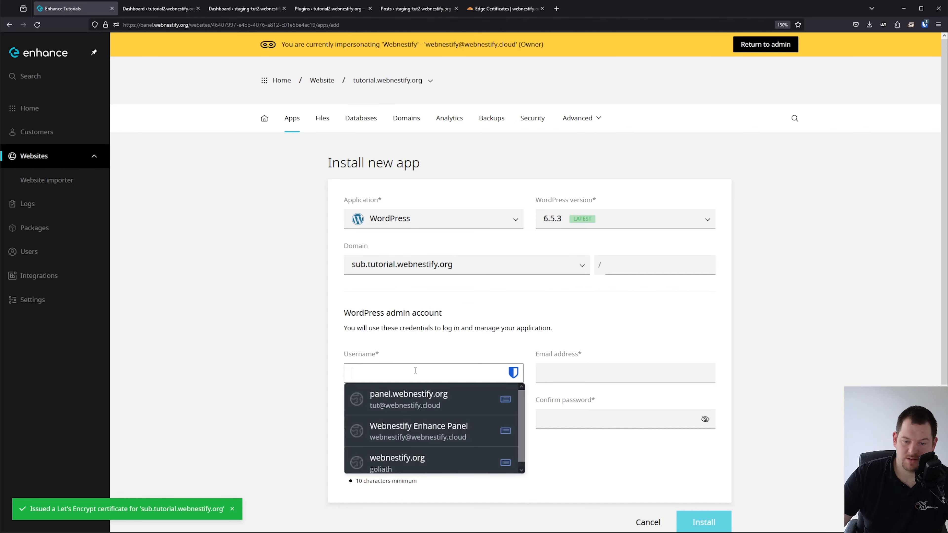
type("sub")
key("Tab")
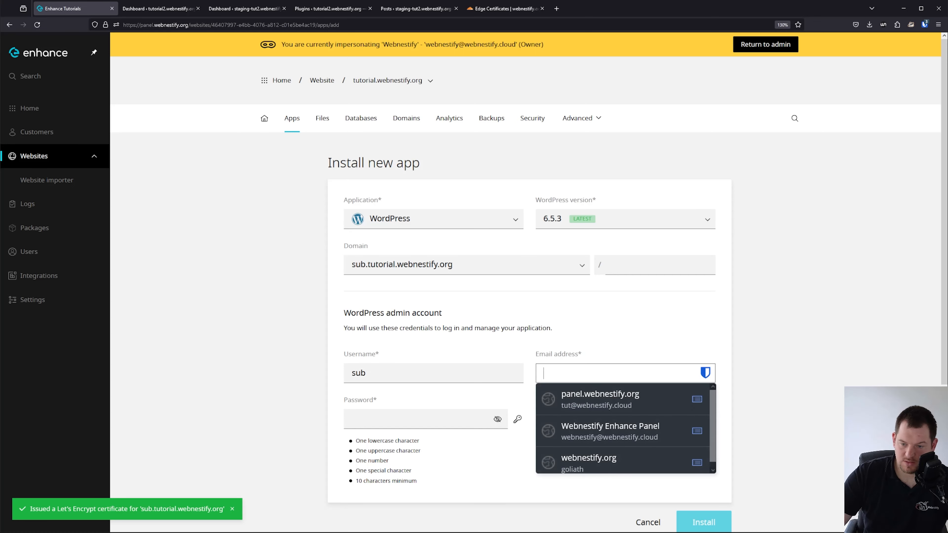
type("a@a")
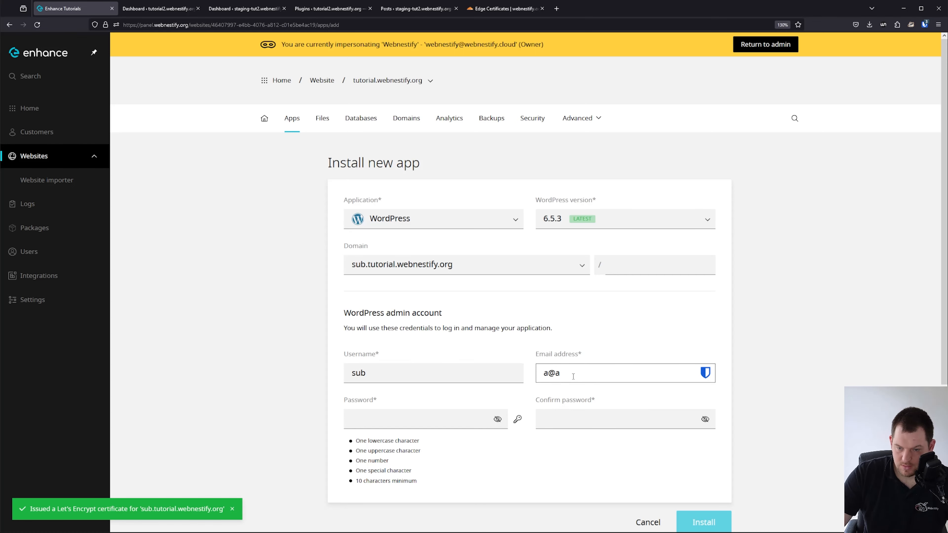
type(".com")
left_click(517, 419)
left_click(702, 477)
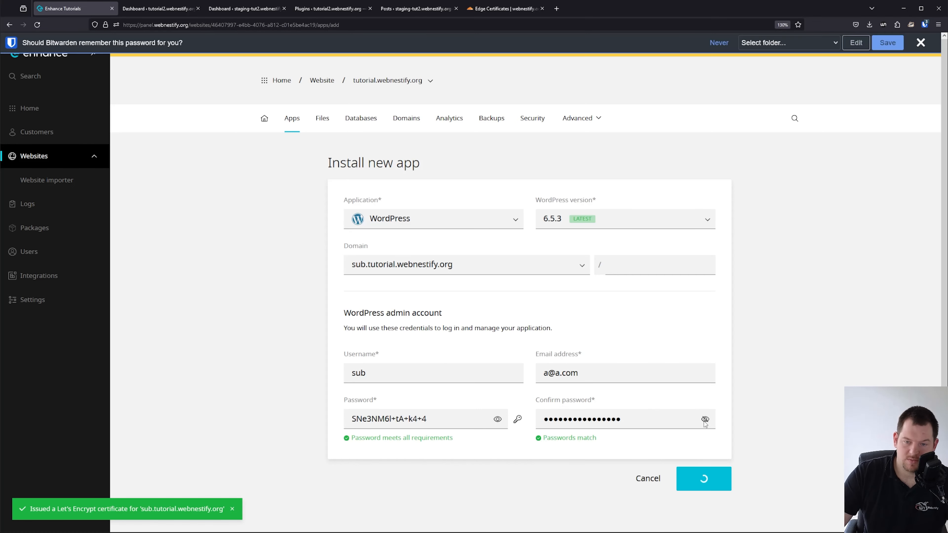
left_click(920, 43)
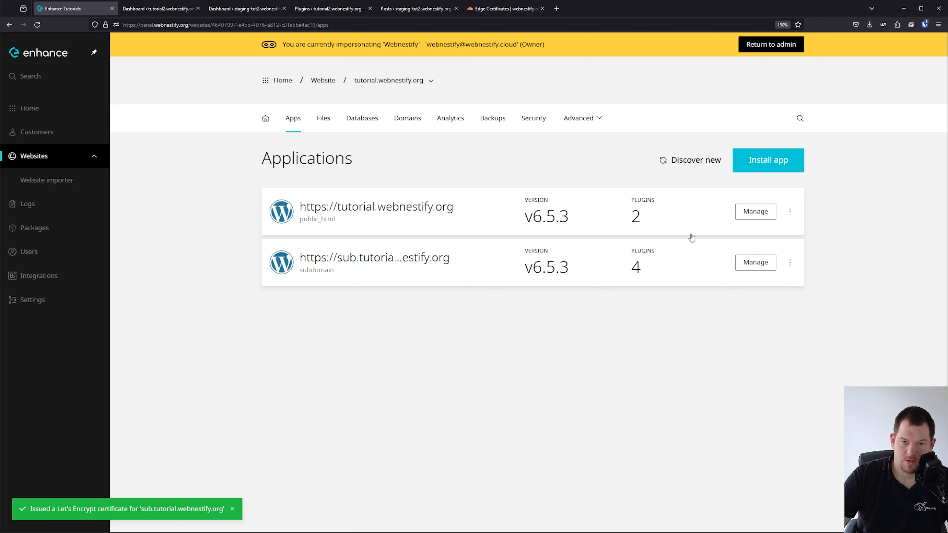
Open public_html in the file manager and view .htaccess without saving.
left_click(324, 122)
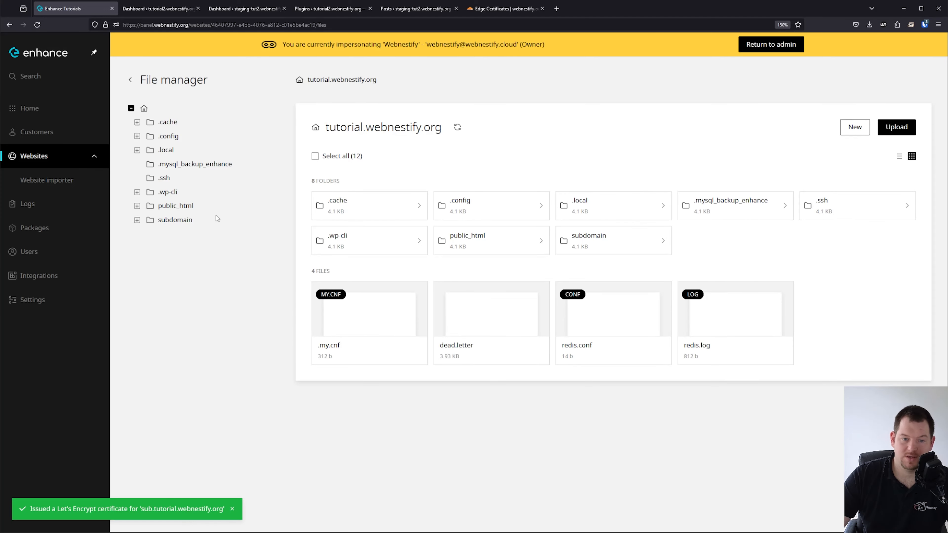
left_click(179, 210)
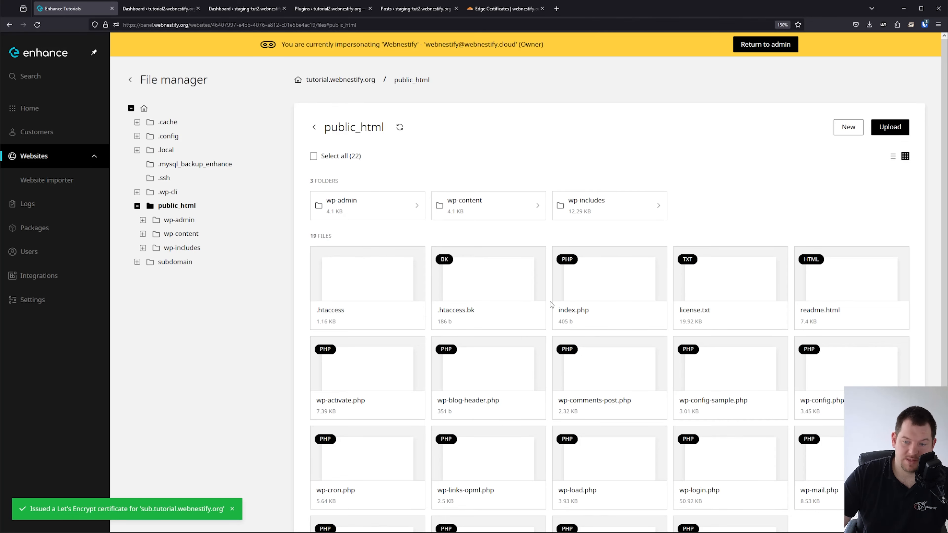
left_click(385, 301)
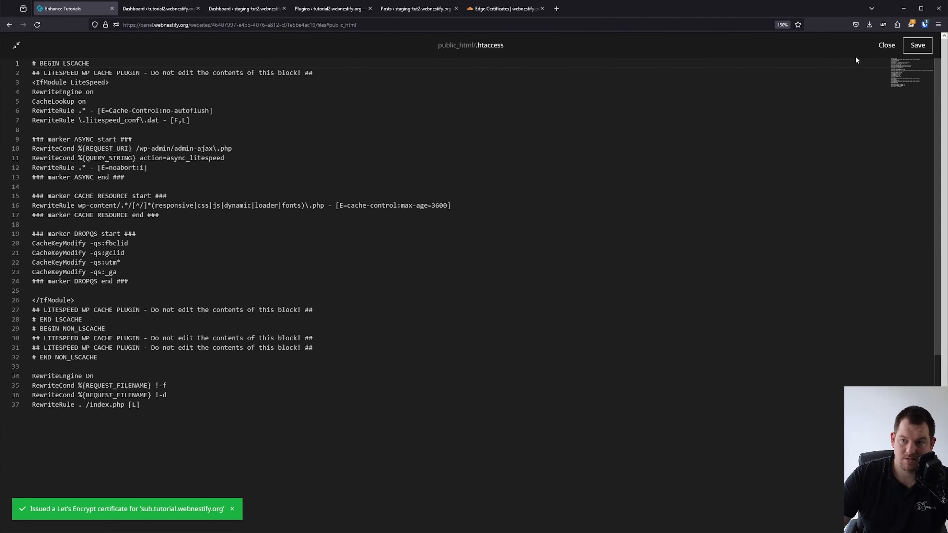
left_click(885, 45)
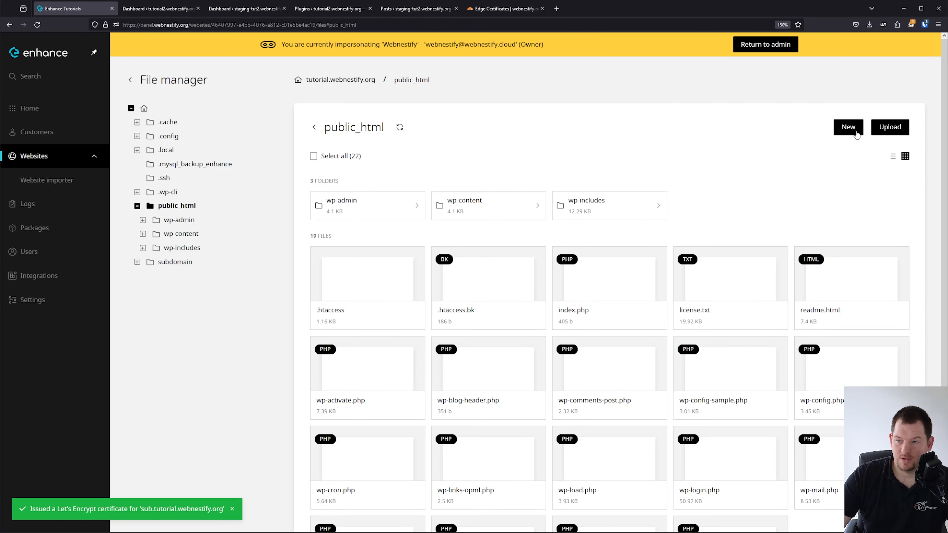
Inspect the Upload and New menus and the actions for files .htaccess.bk through readme.html.
left_click(886, 133)
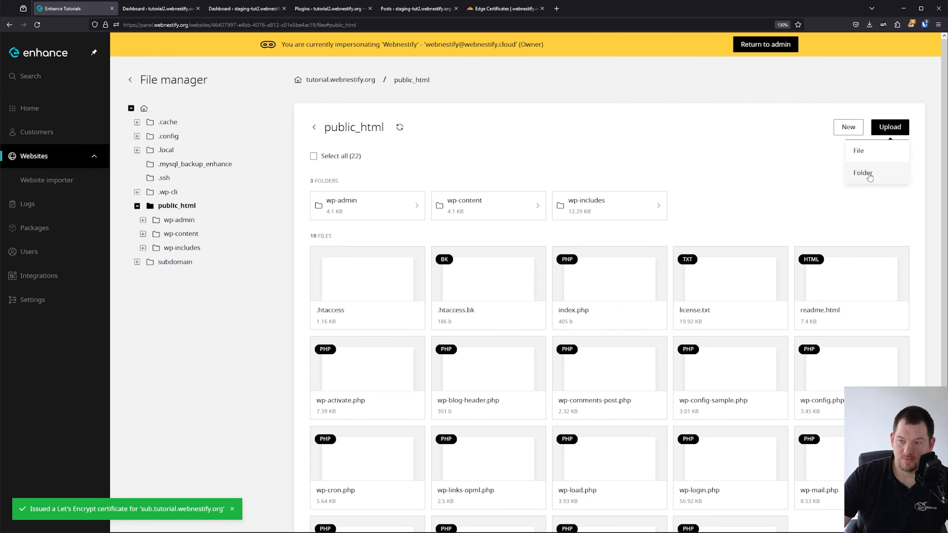
left_click(856, 173)
left_click(848, 127)
left_click(641, 153)
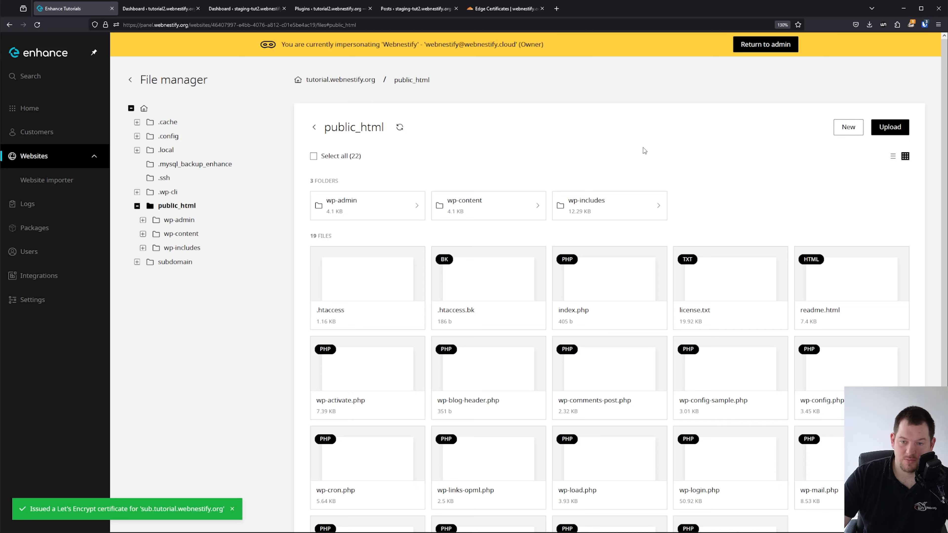
left_click(461, 266)
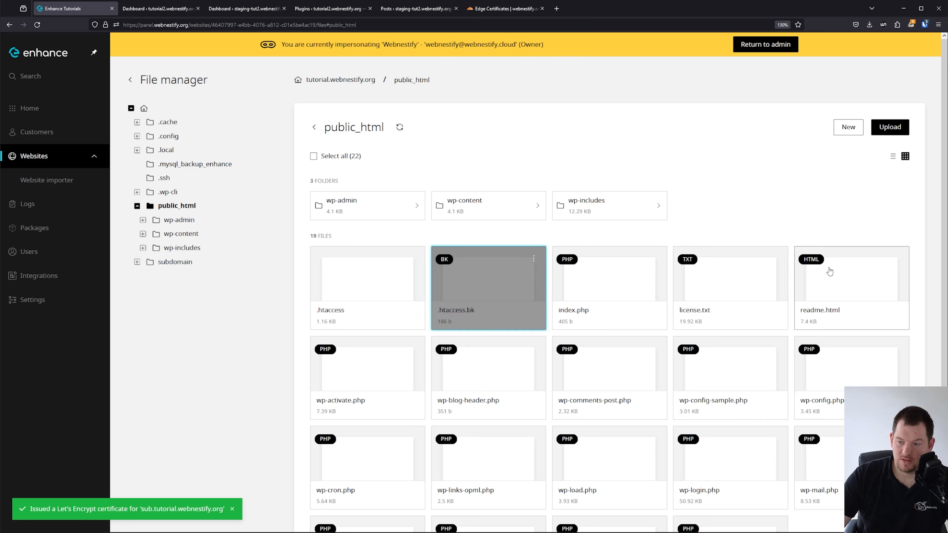
left_click(838, 275, "shift")
right_click(838, 276)
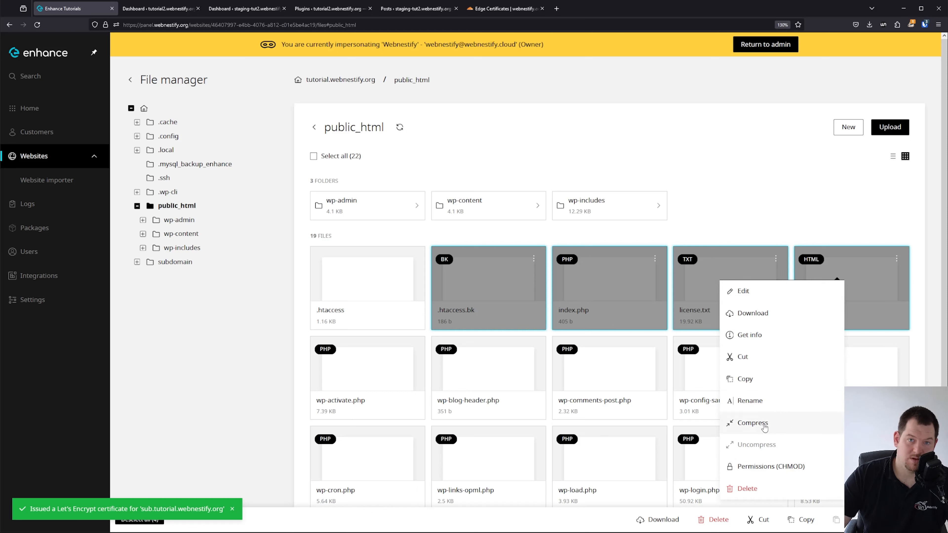
left_click(771, 177)
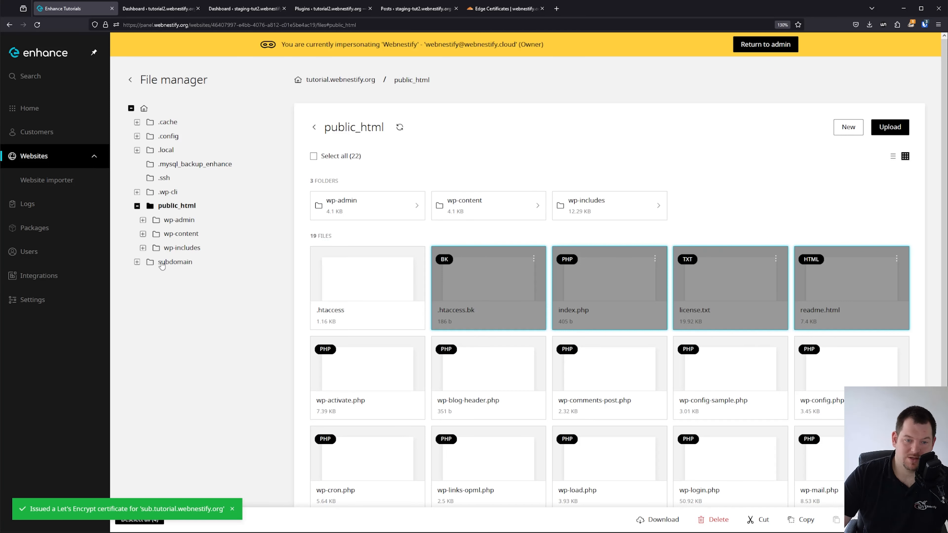
Browse the subdomain folder and its wp-admin, then return to the website overview.
left_click(174, 263)
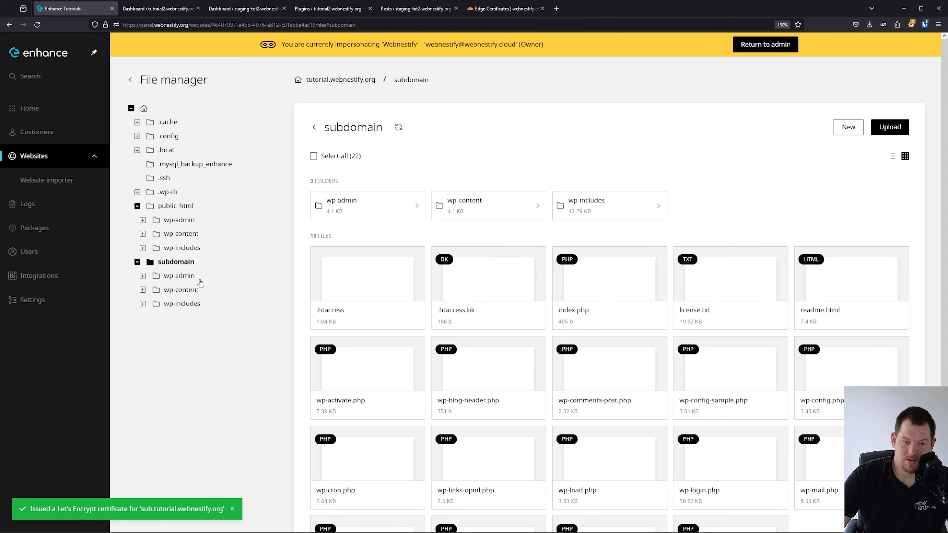
scroll(407, 223, "down", 3)
scroll(364, 175, "up", 3)
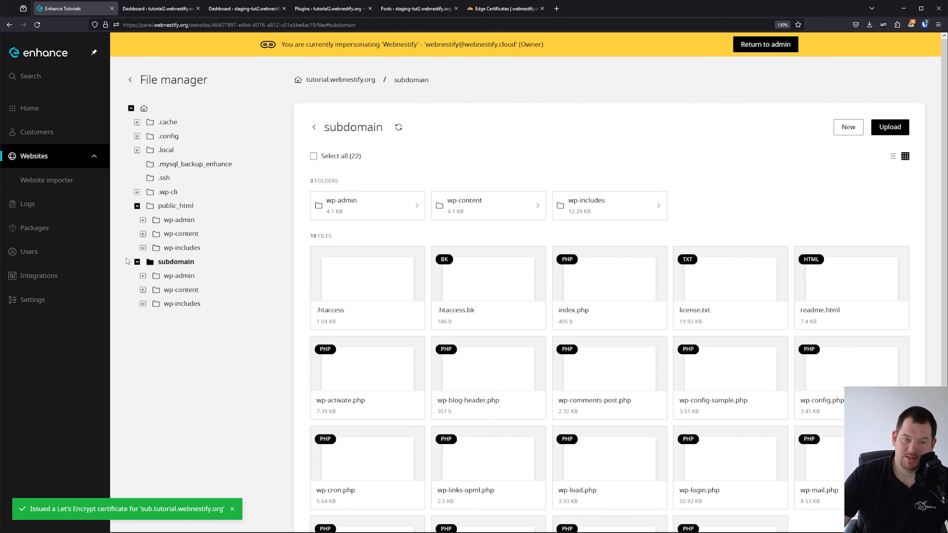
left_click(189, 280)
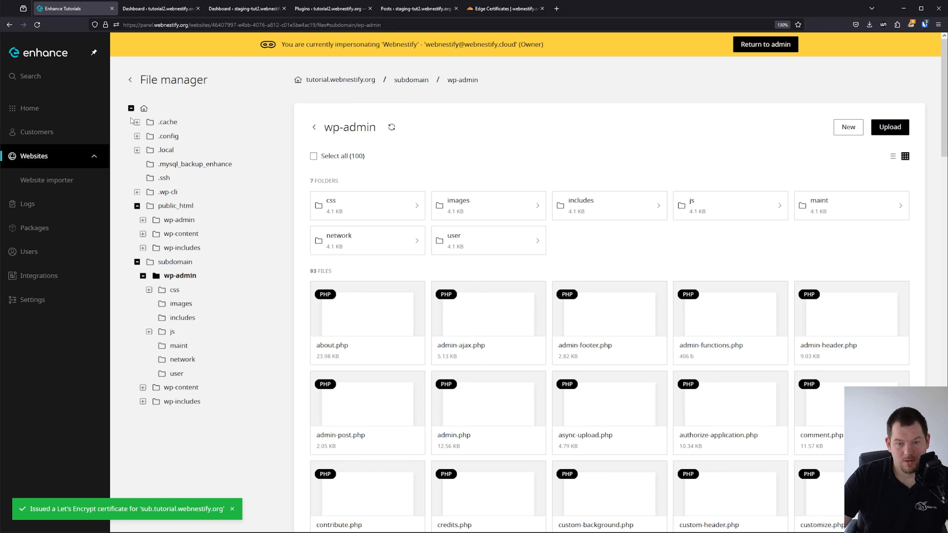
left_click(131, 81)
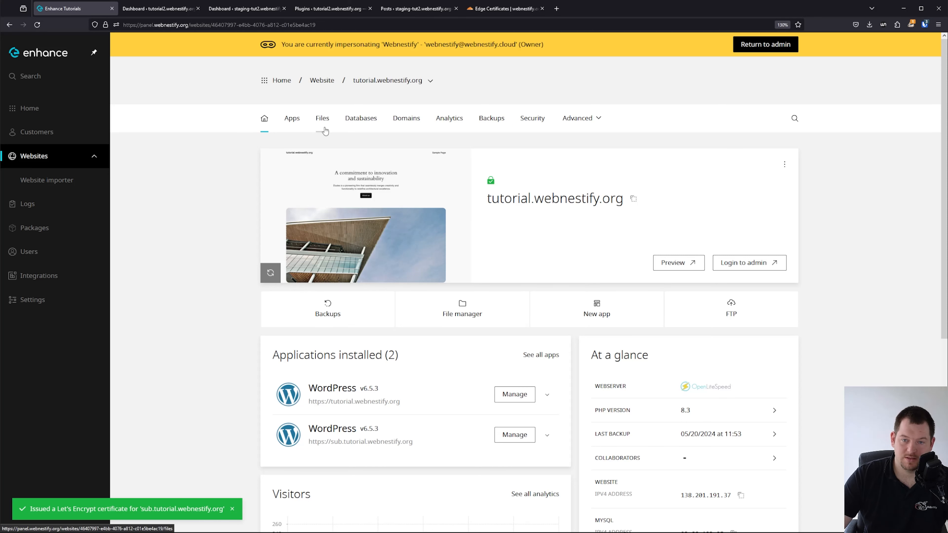
Try launching phpMyAdmin from the tutorial1_wp1 database and close the resulting not_found tab.
left_click(362, 127)
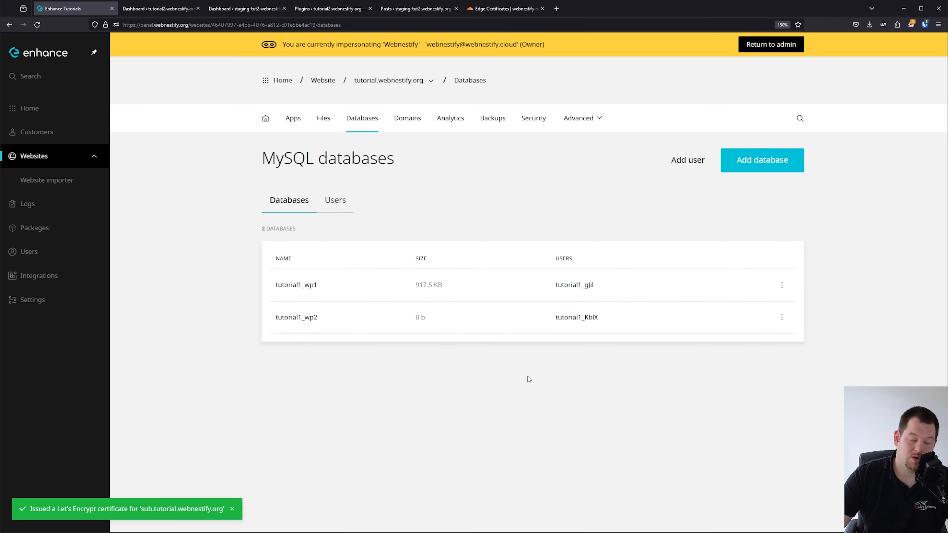
left_click(377, 292)
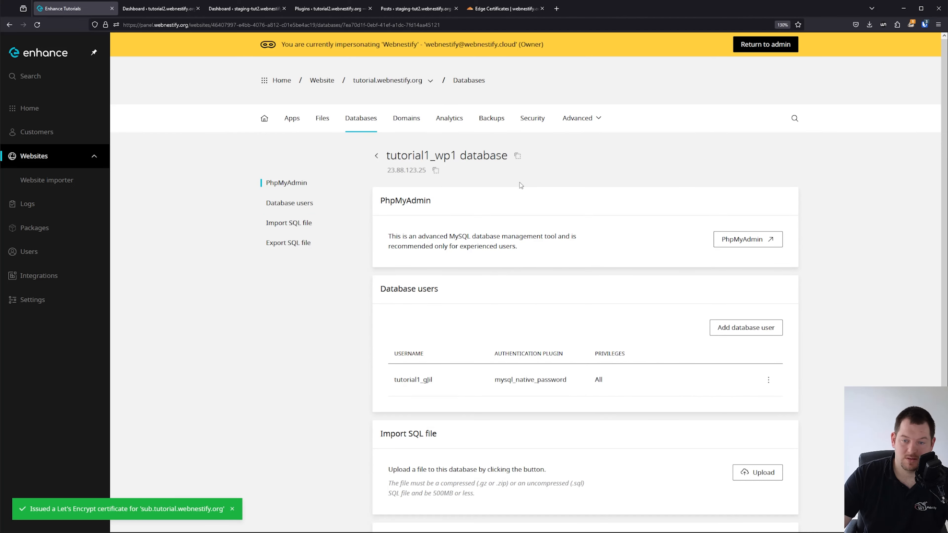
left_click(747, 242)
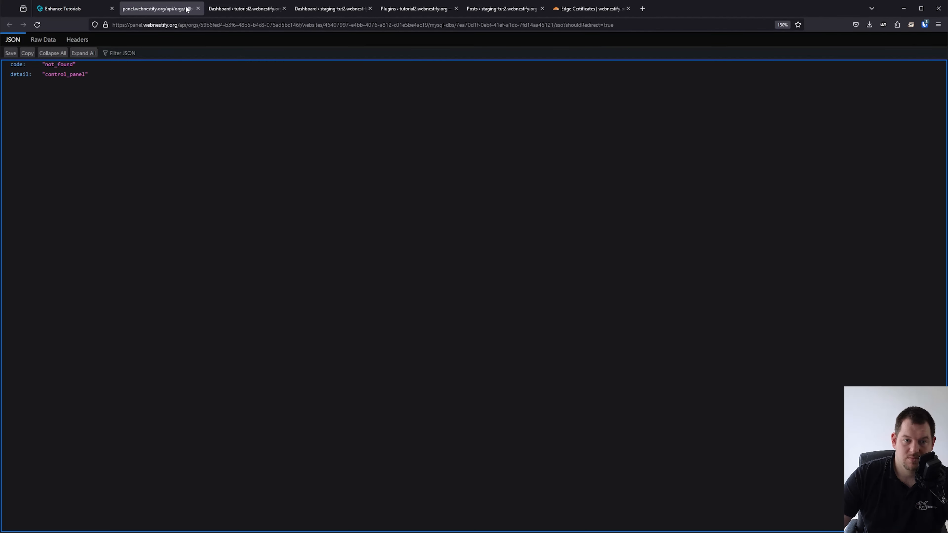
left_click(198, 8)
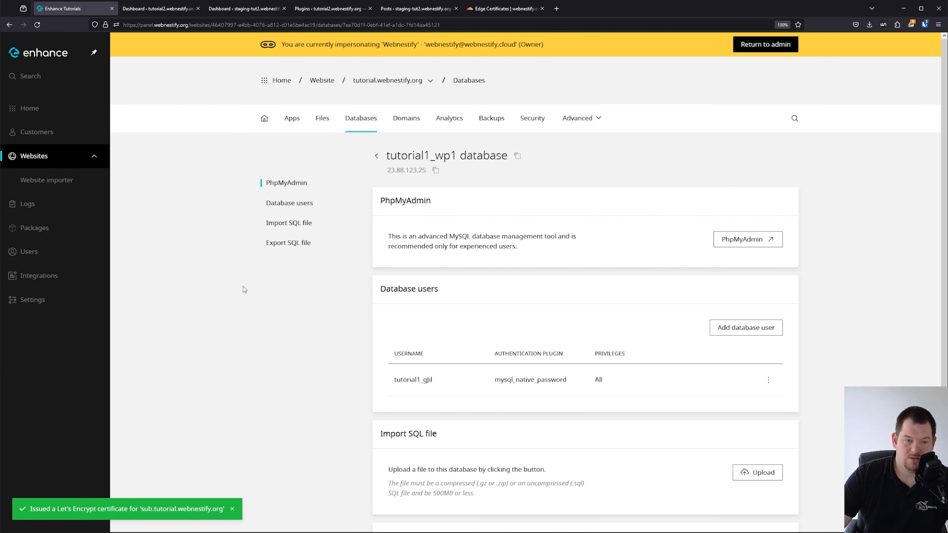
Set phpma.webnestify.org as the platform's phpMyAdmin domain and go to Cloudflare DNS.
left_click(73, 307)
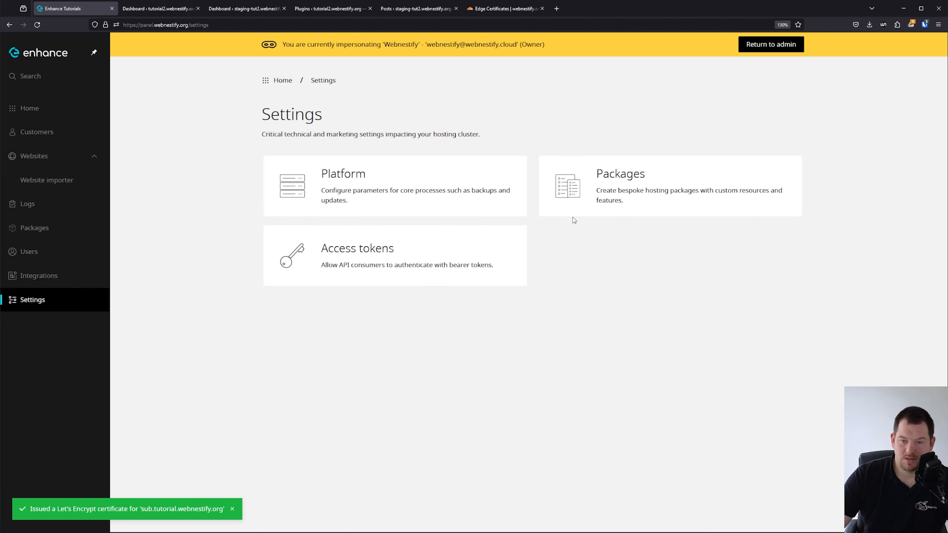
left_click(420, 187)
left_click(657, 291)
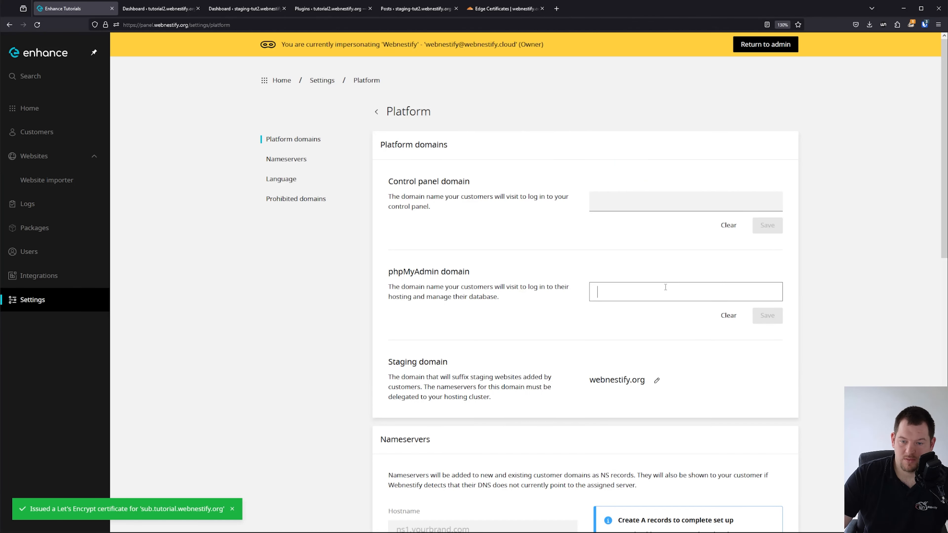
type("p")
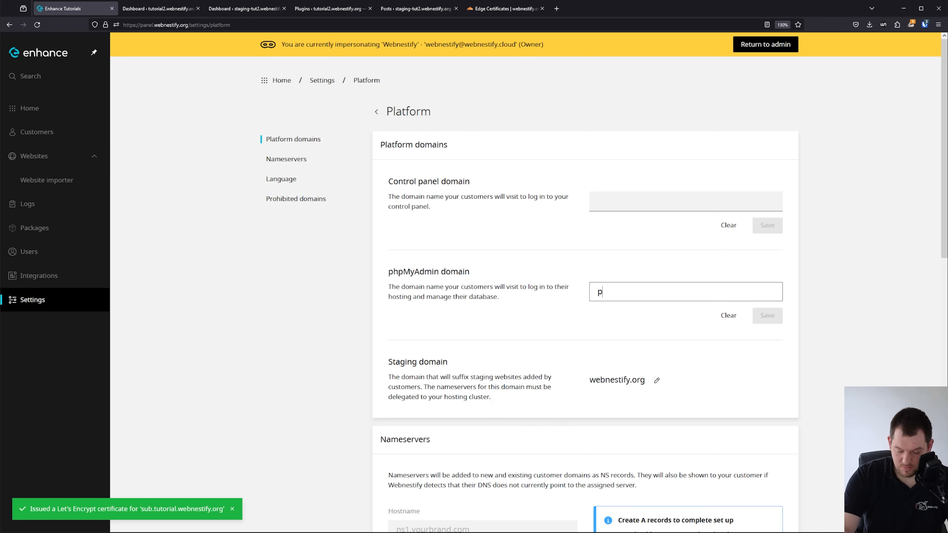
type("hpma.we")
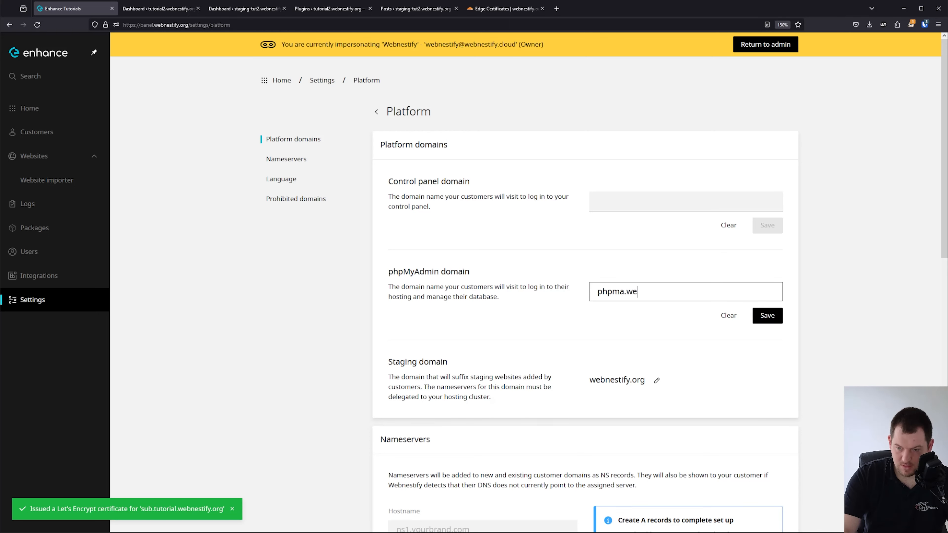
type("bnestify.org")
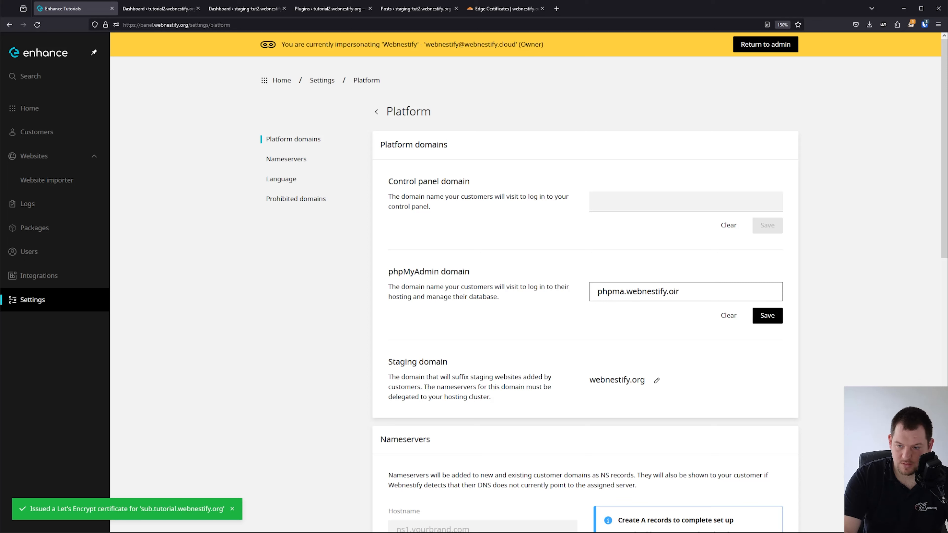
left_click(505, 3)
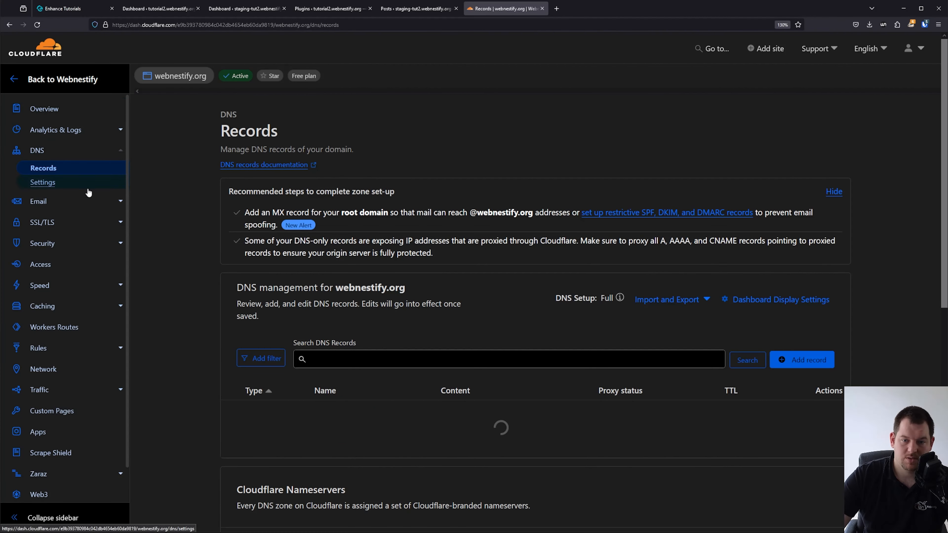
Copy the phpma record's IP 159.69.176.34 in Cloudflare, then try saving phpma.webnestify.org in Enhance.
scroll(494, 389, "down", 2)
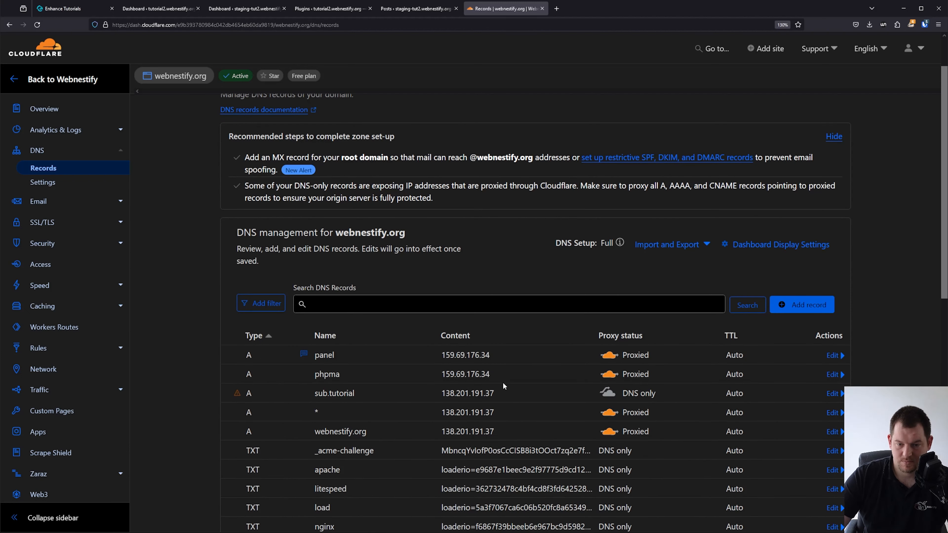
left_click_drag(497, 379, 421, 384)
key("ctrl+c")
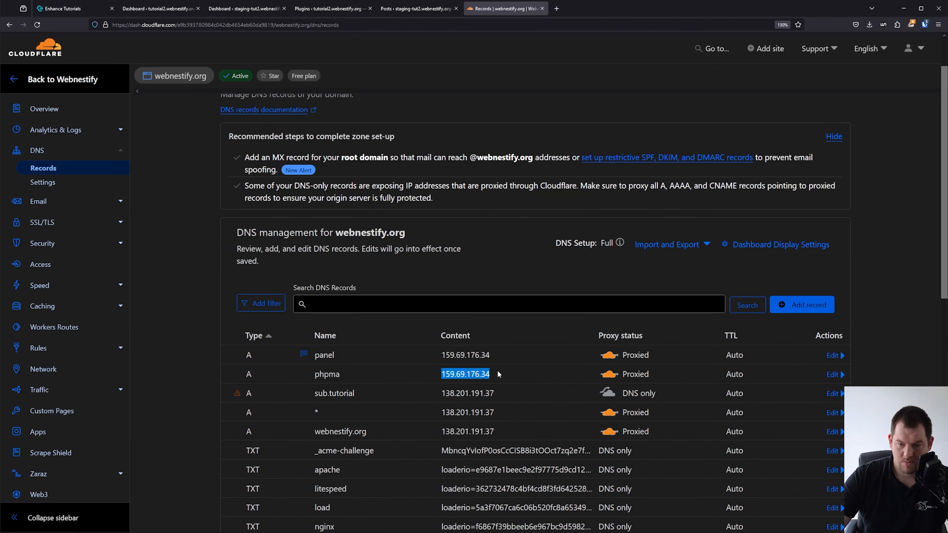
left_click(81, 11)
left_click(772, 326)
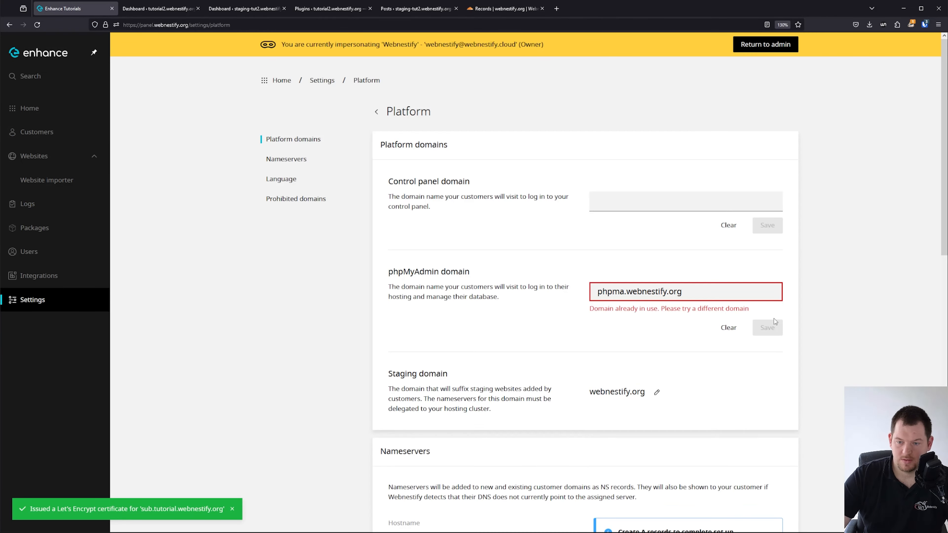
Shorten the phpMyAdmin domain to php.webnestify.org and save it in Enhance.
left_click(624, 294)
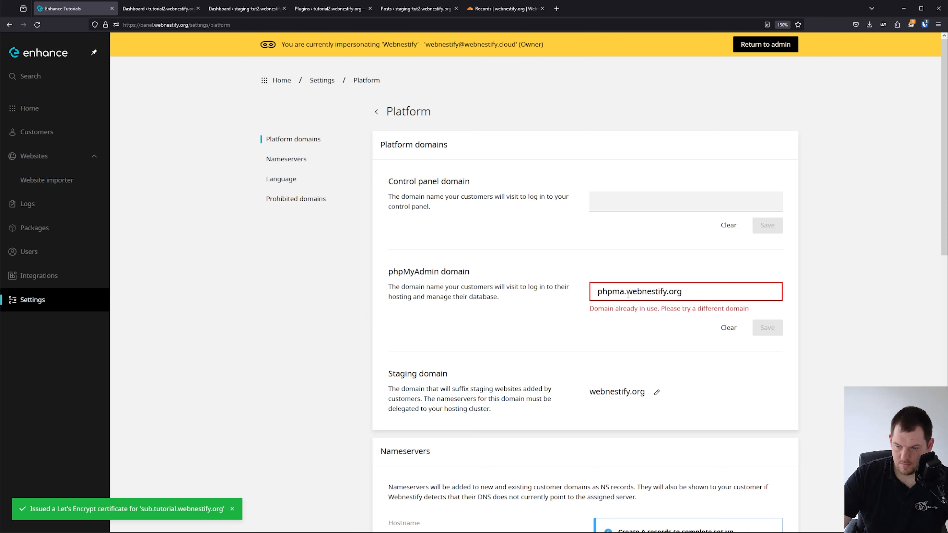
key("BackSpace")
key("BackSpace")
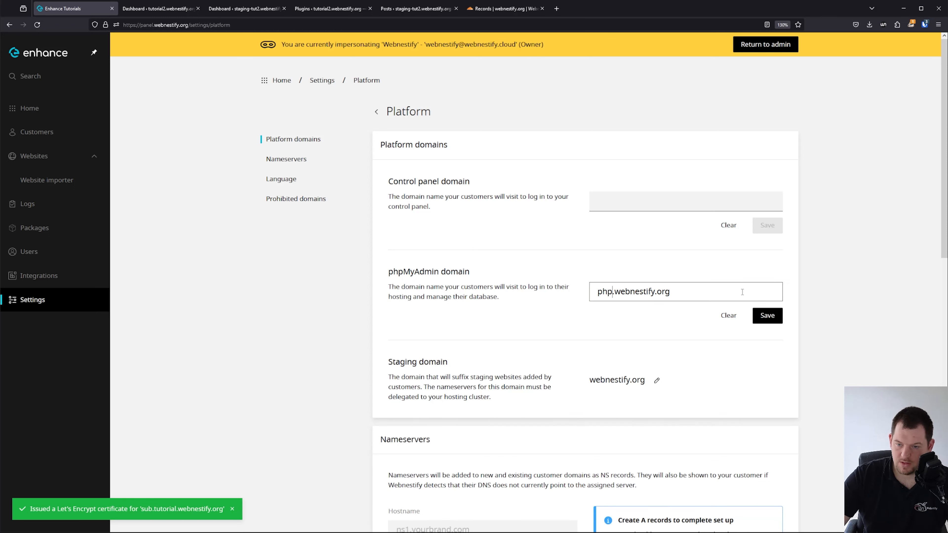
left_click(767, 315)
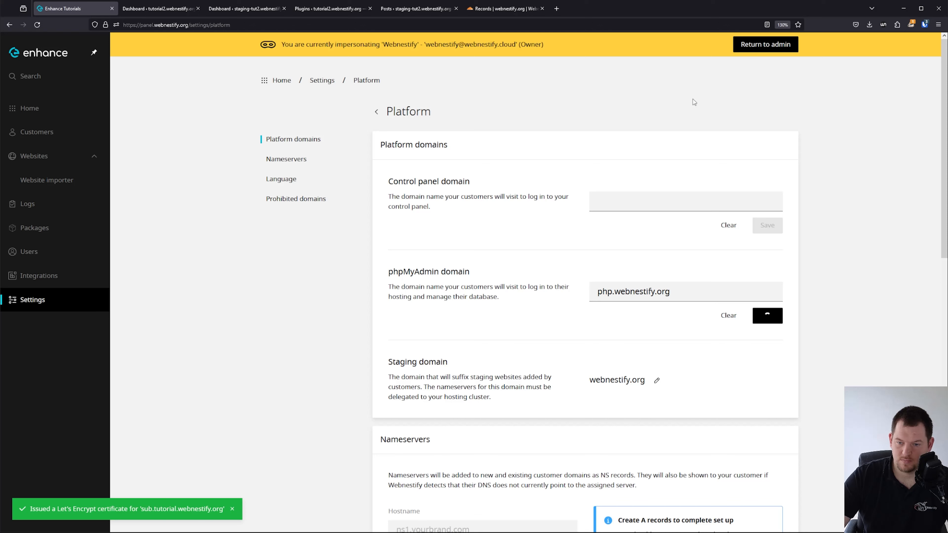
left_click(502, 8)
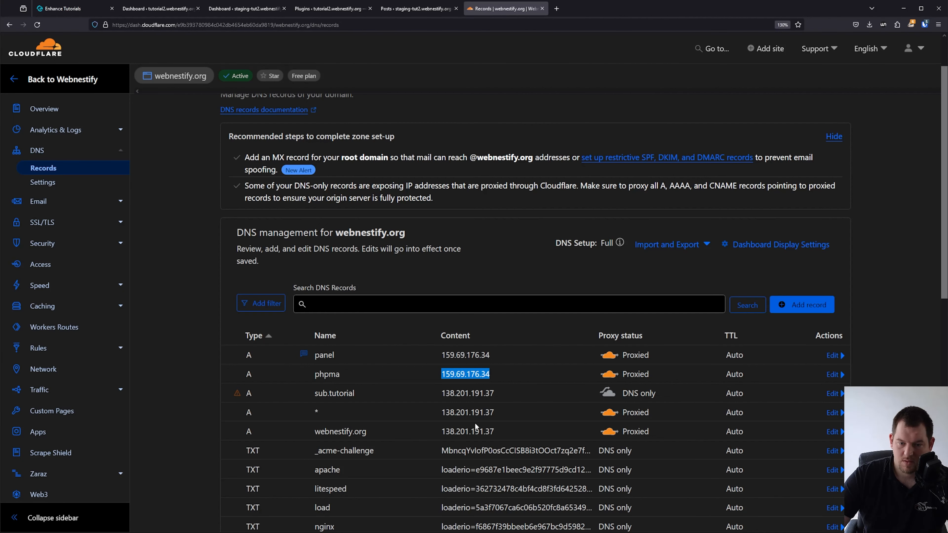
Add a Cloudflare A record named php pointing to 159.69.176.34.
left_click(774, 306)
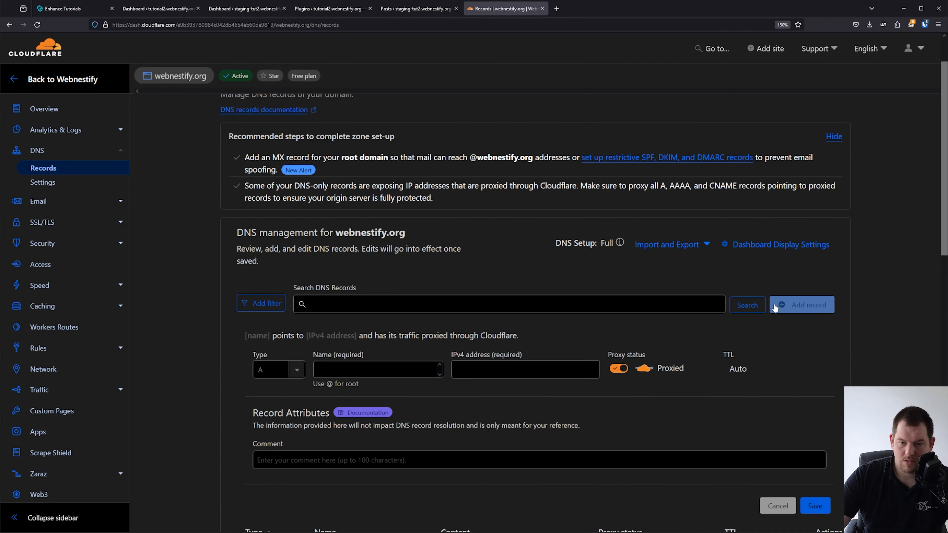
left_click(295, 369)
left_click(349, 372)
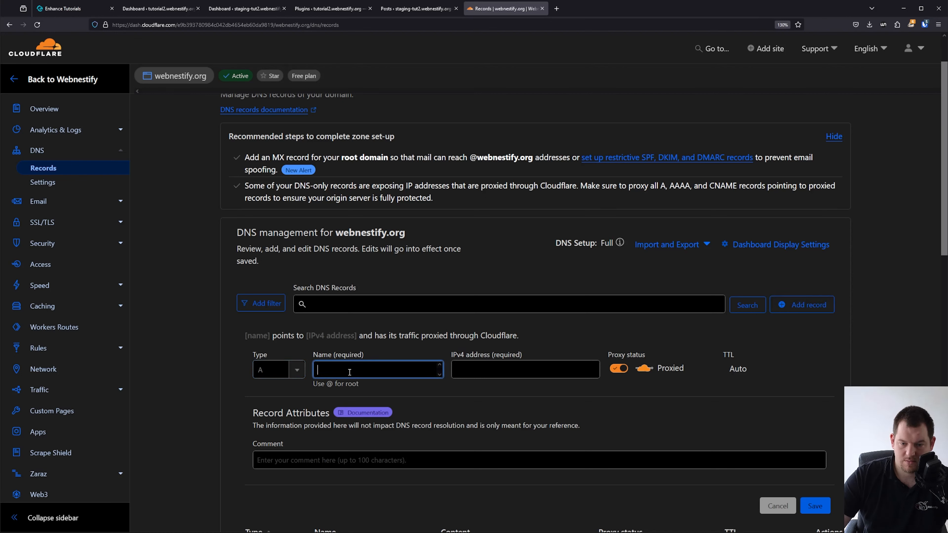
type("php")
key("Tab")
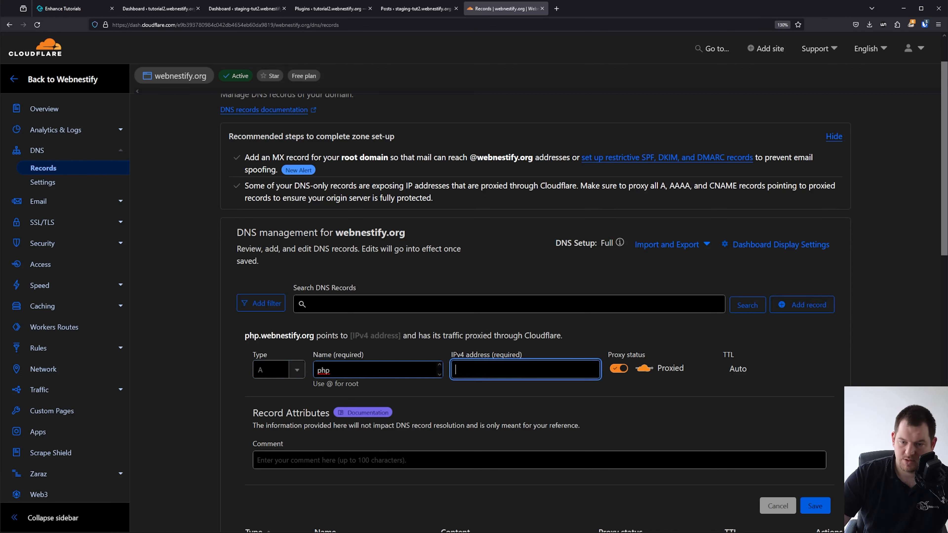
key("ctrl+v")
left_click(815, 506)
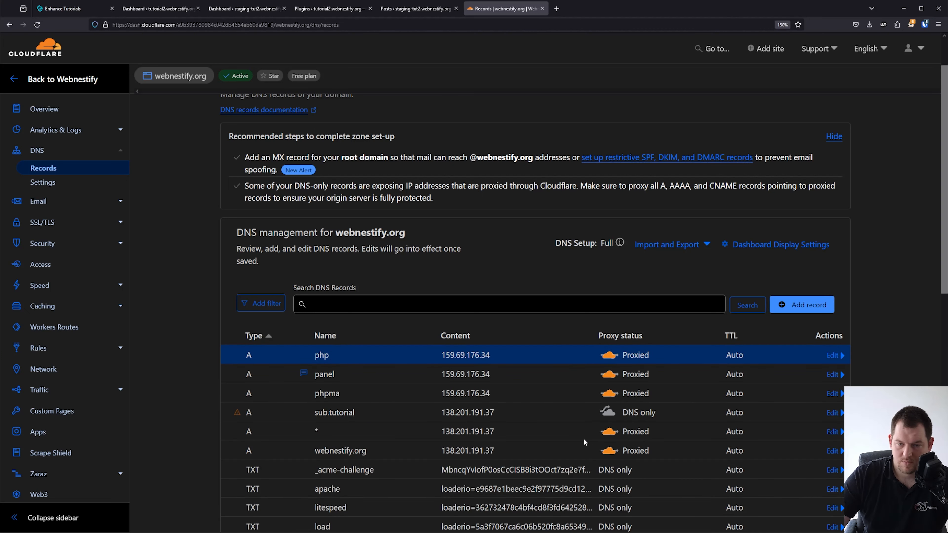
left_click(82, 11)
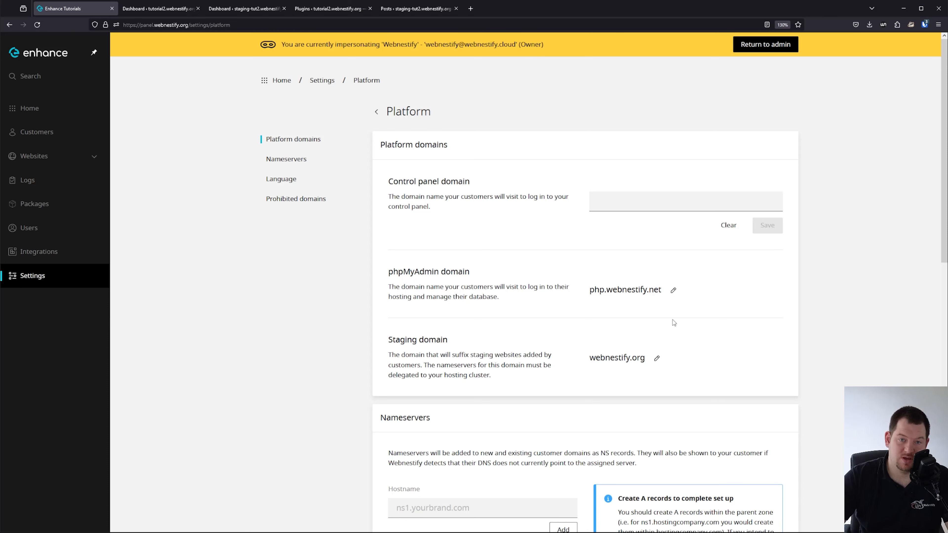
Open the php.webnestify.net website from the Websites list.
left_click(44, 162)
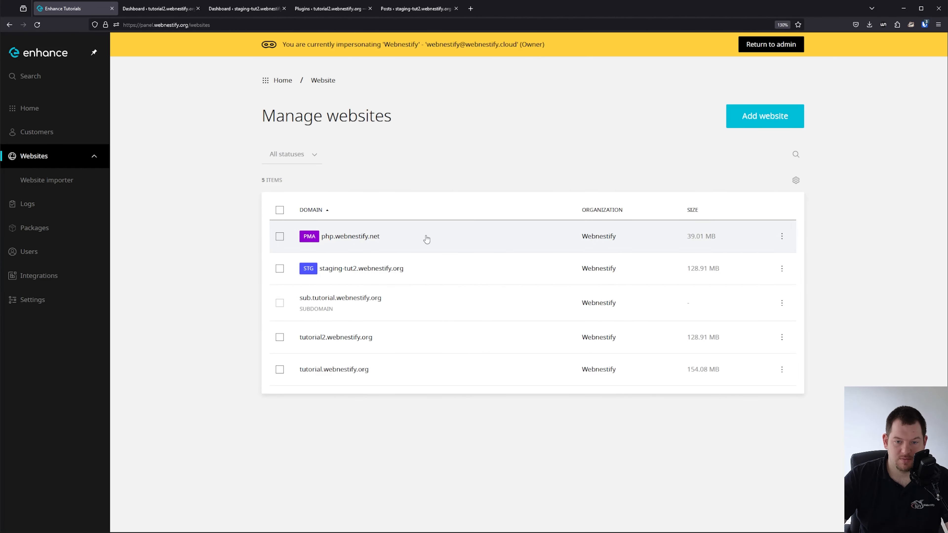
left_click(371, 245)
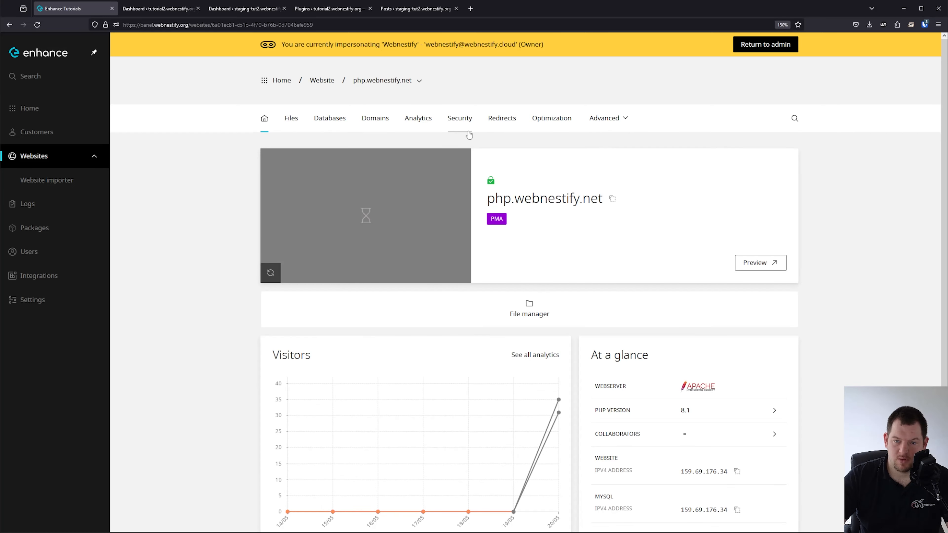
Switch on Force HTTPS in php.webnestify.net's Security settings.
left_click(464, 126)
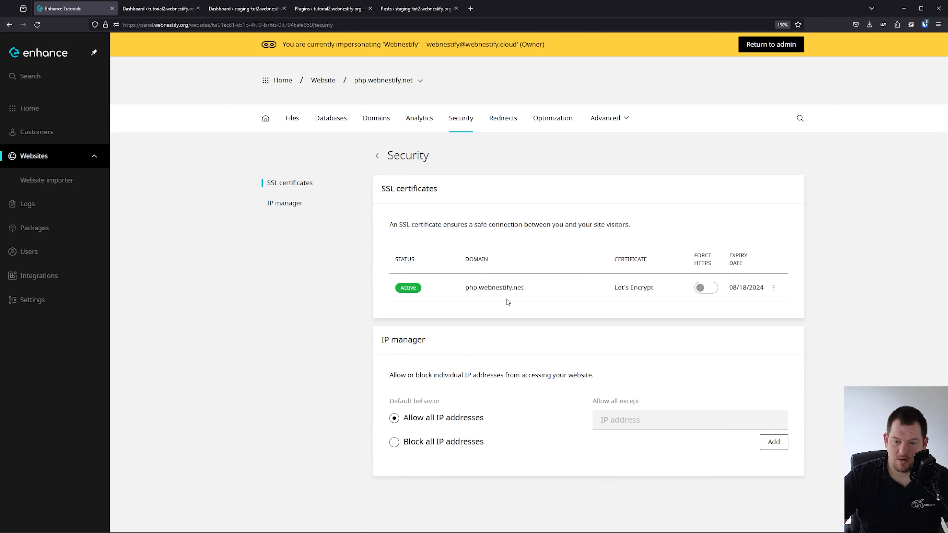
left_click(707, 288)
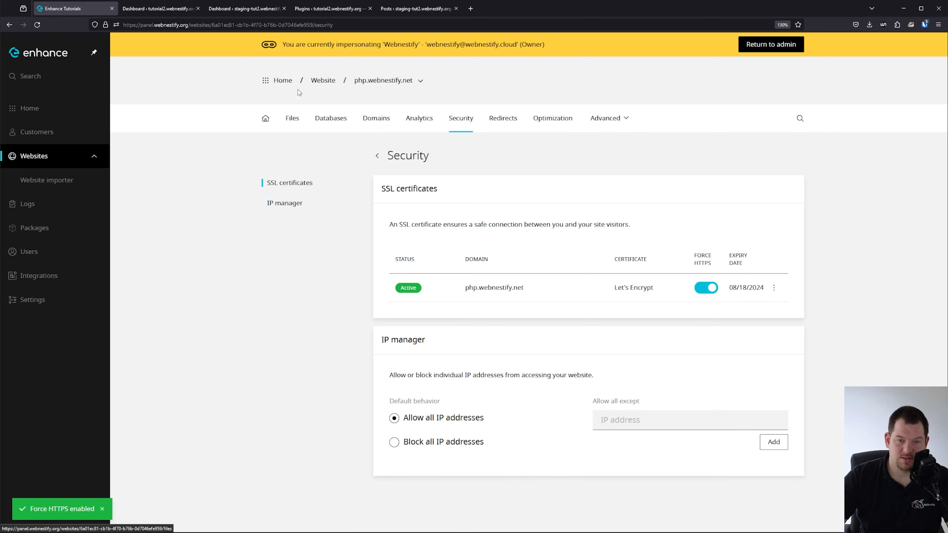
left_click(323, 80)
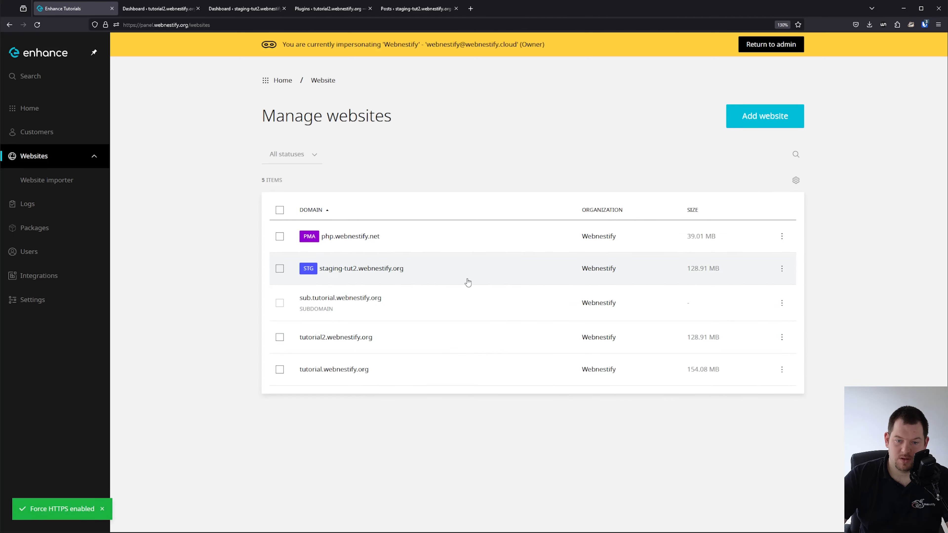
Launch phpMyAdmin for tutorial2.webnestify.org's tutorial2_wp1 database.
left_click(441, 339)
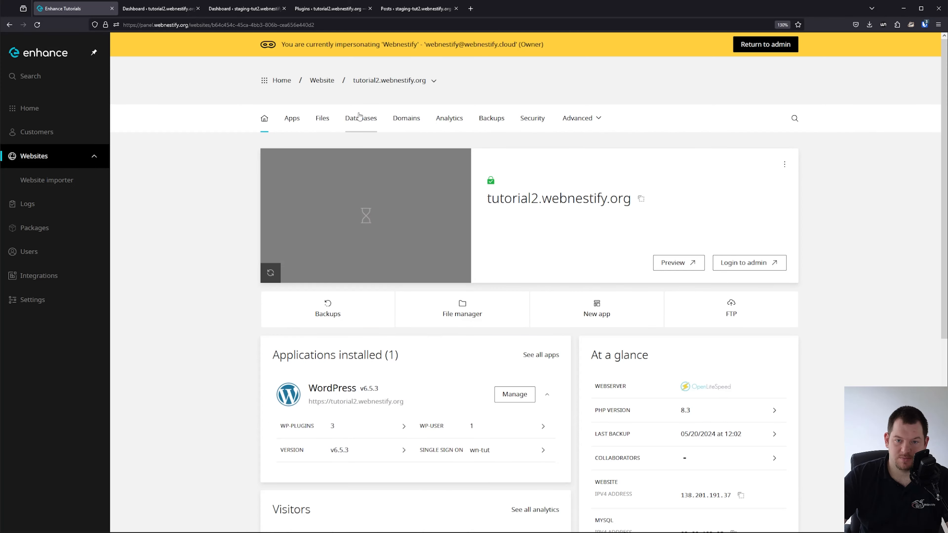
left_click(360, 120)
left_click(509, 290)
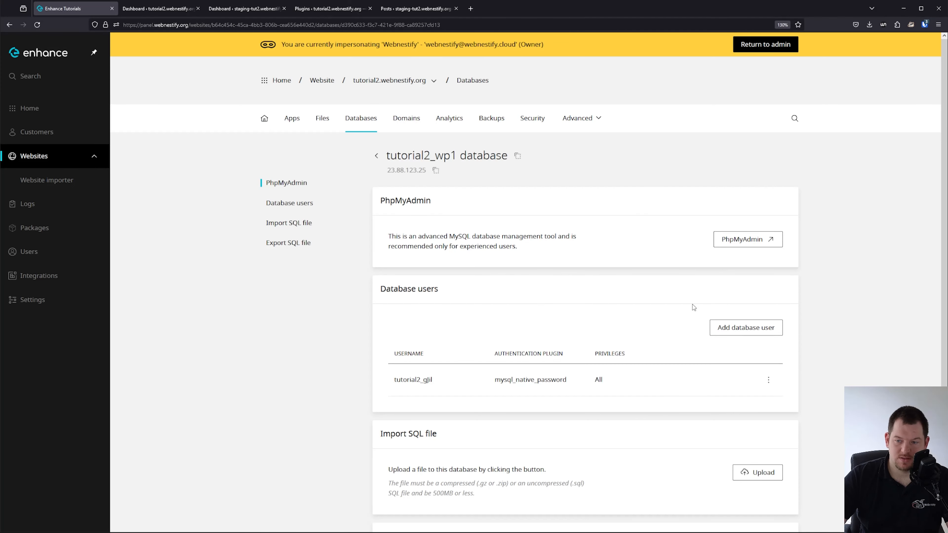
left_click(748, 241)
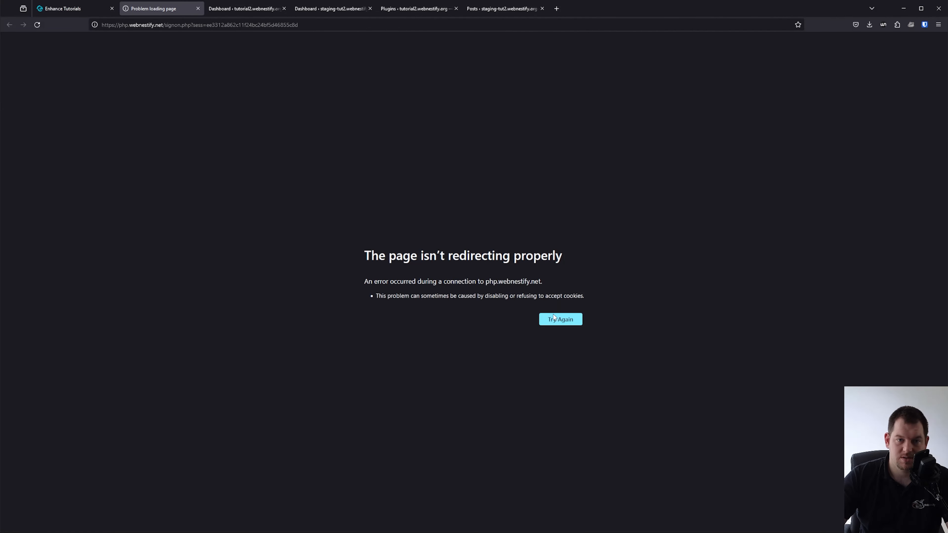
Retry the failing php.webnestify.net page, then close that tab.
left_click(555, 319)
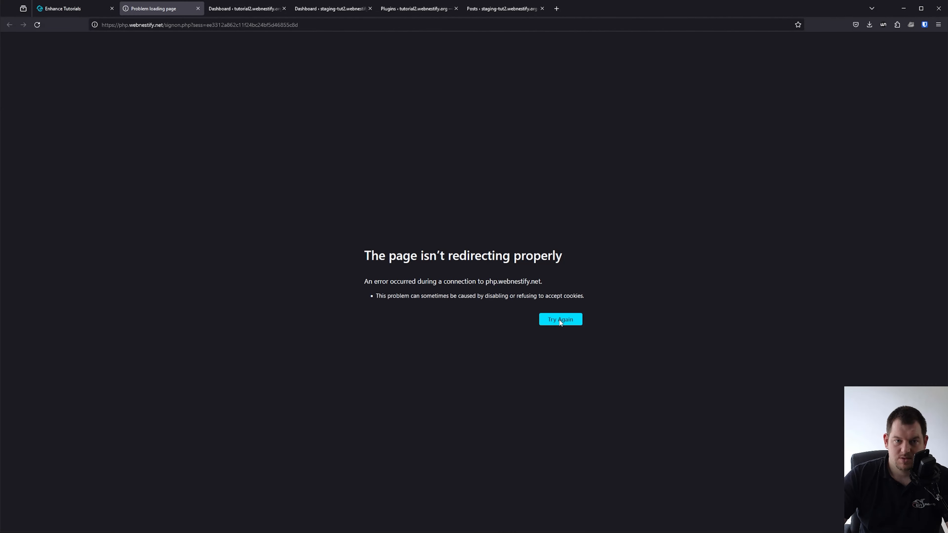
left_click(198, 8)
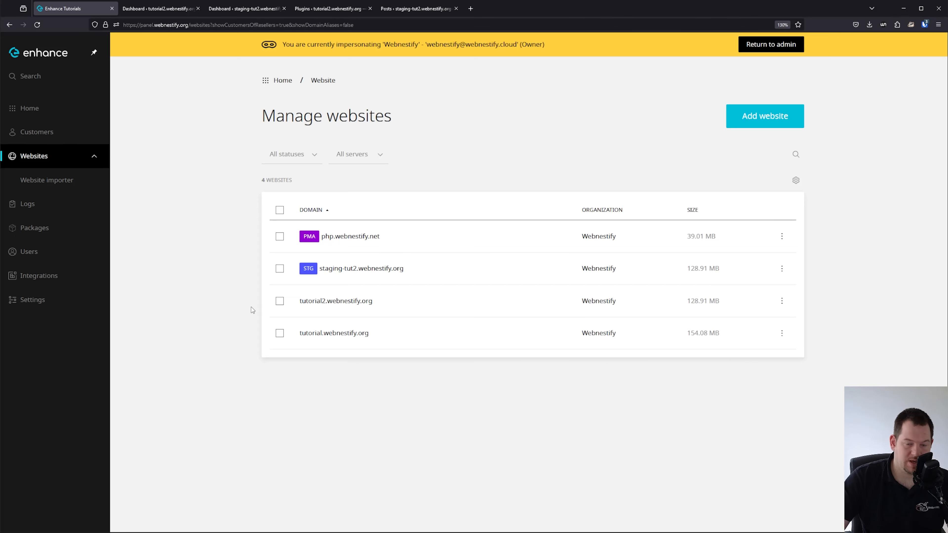
Launch phpMyAdmin for tutorial2.webnestify.org's tutorial2_wp1 database and list its tables.
left_click(405, 301)
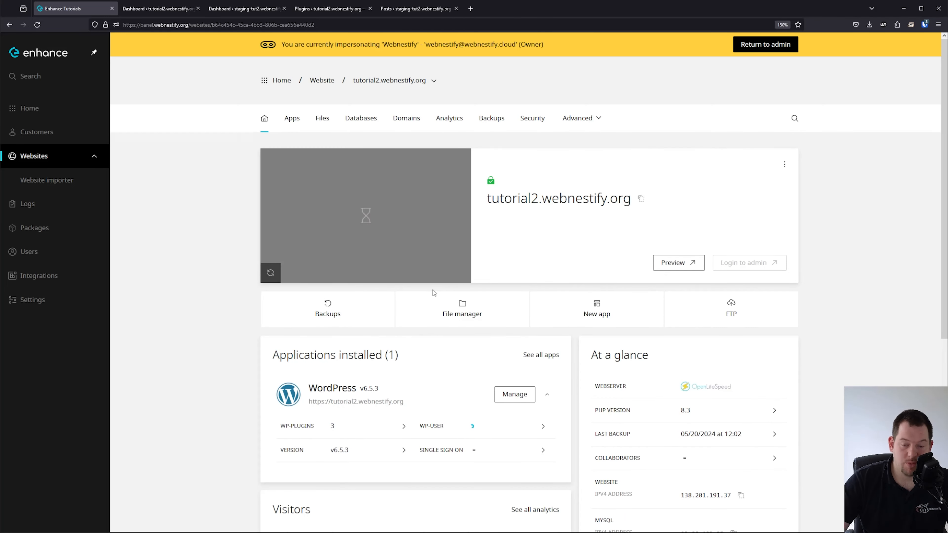
left_click(370, 127)
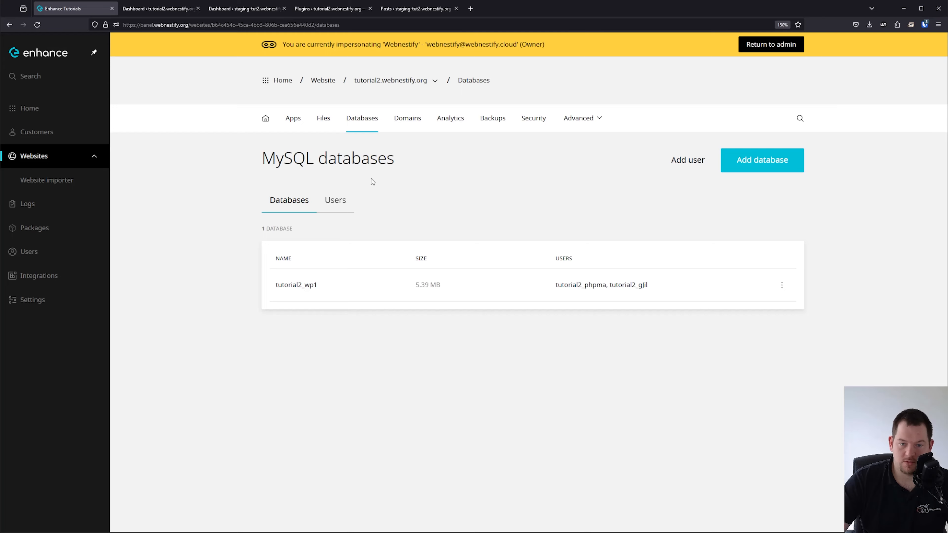
left_click(361, 295)
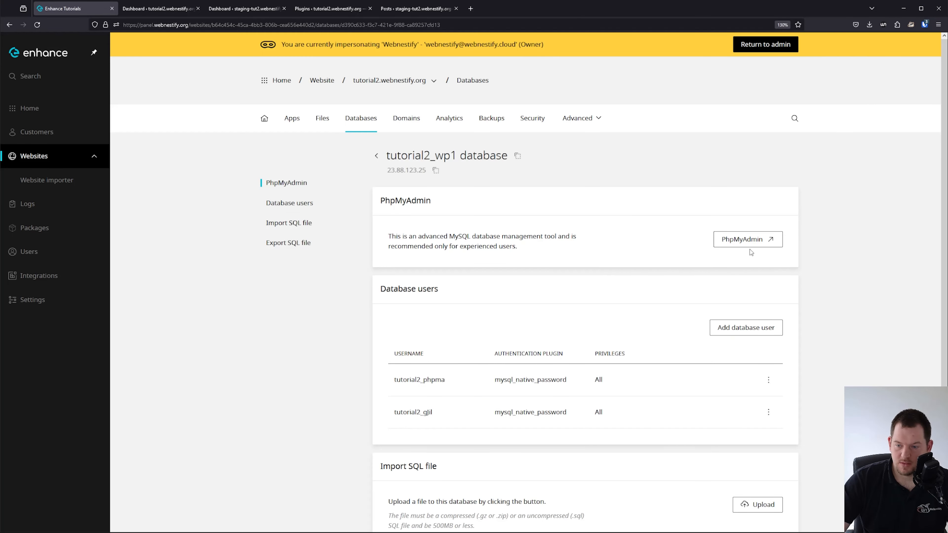
left_click(748, 241)
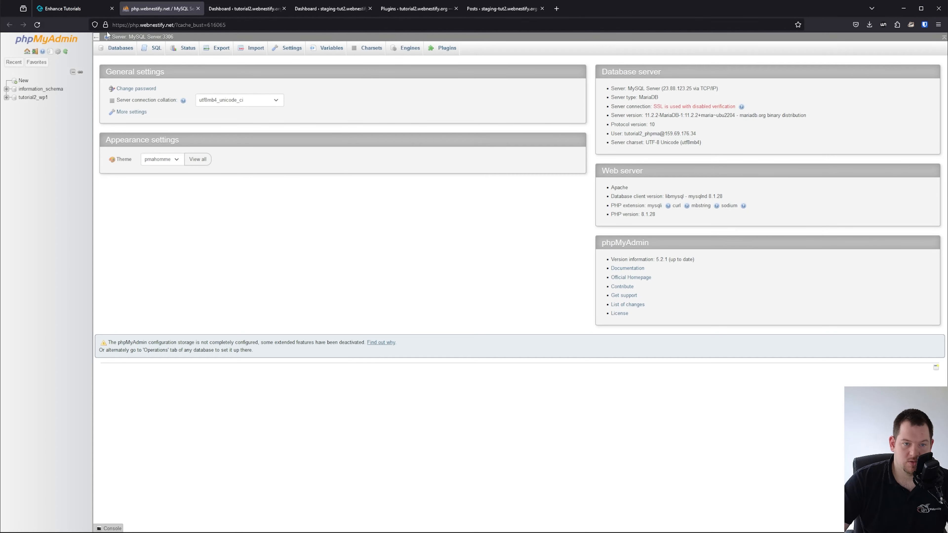
left_click(33, 97)
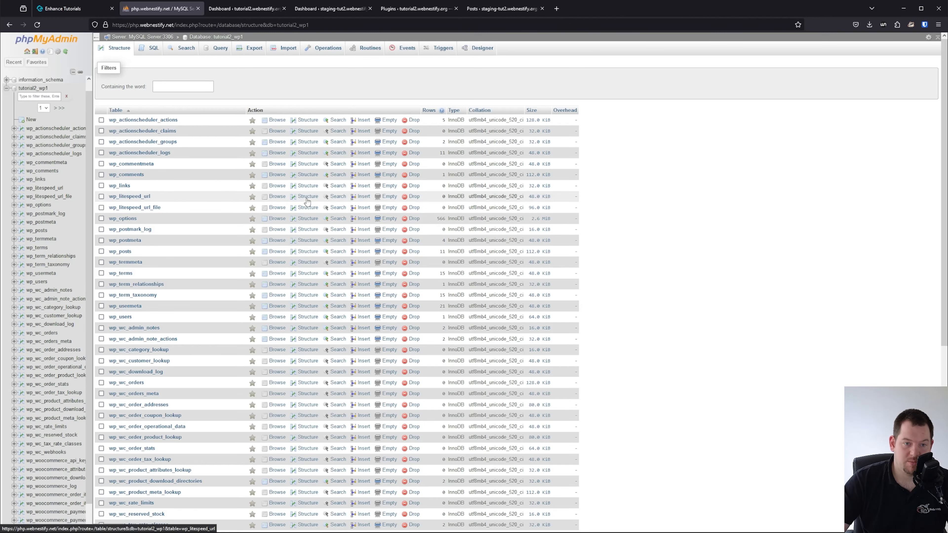
left_click(87, 11)
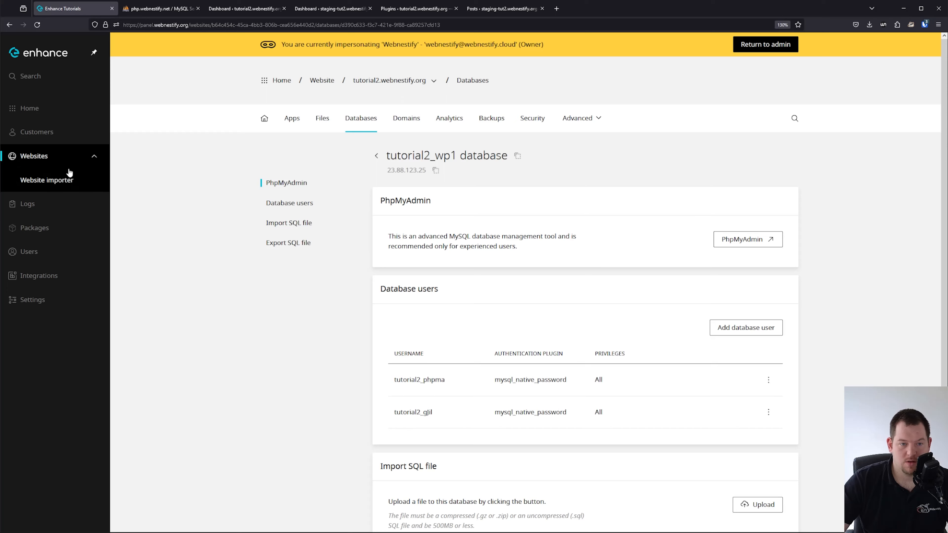
Copy the php.webnestify.net domain from its Security settings in Enhance.
left_click(63, 161)
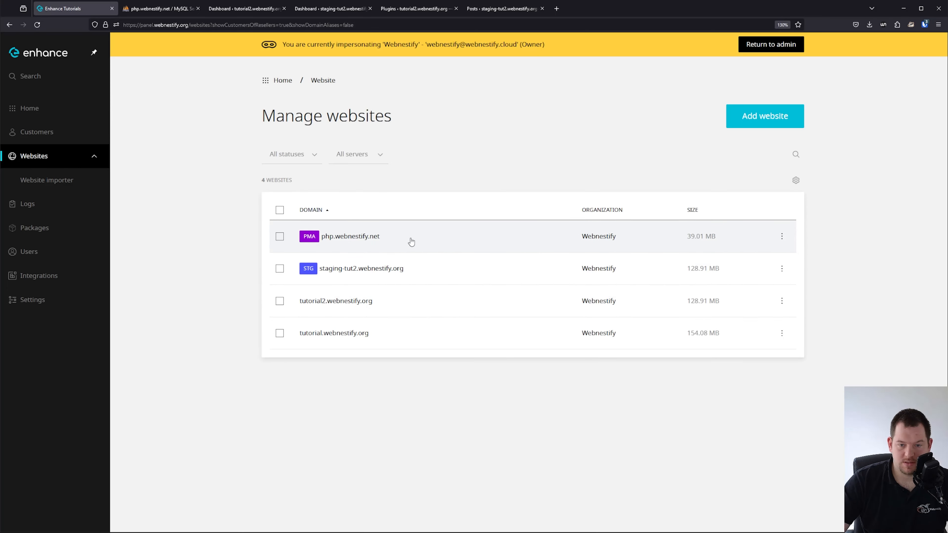
left_click(411, 242)
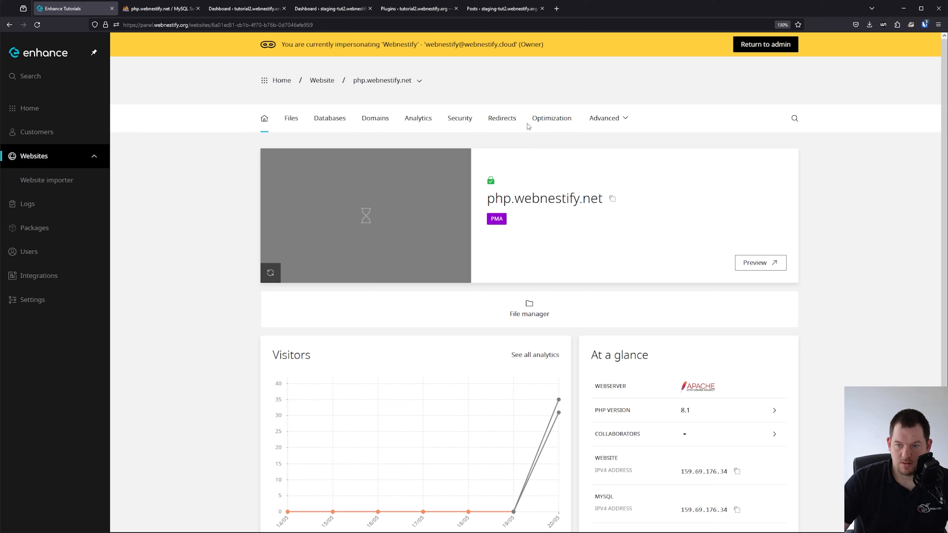
left_click(461, 120)
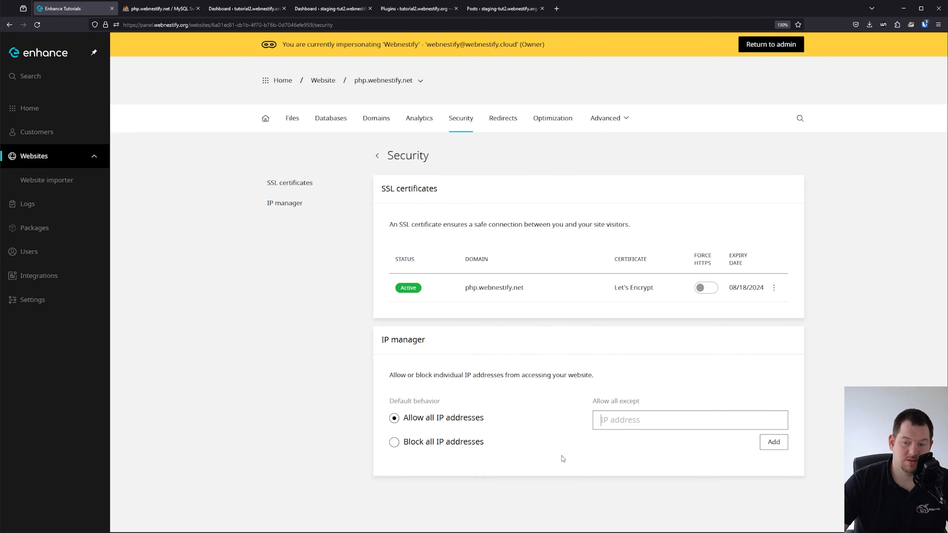
left_click(650, 413)
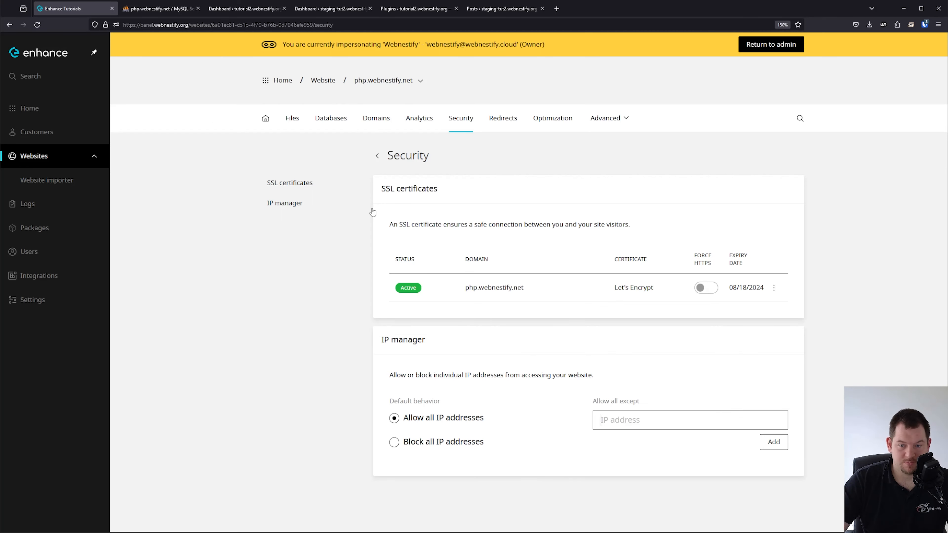
triple_click(518, 290)
key("ctrl+c")
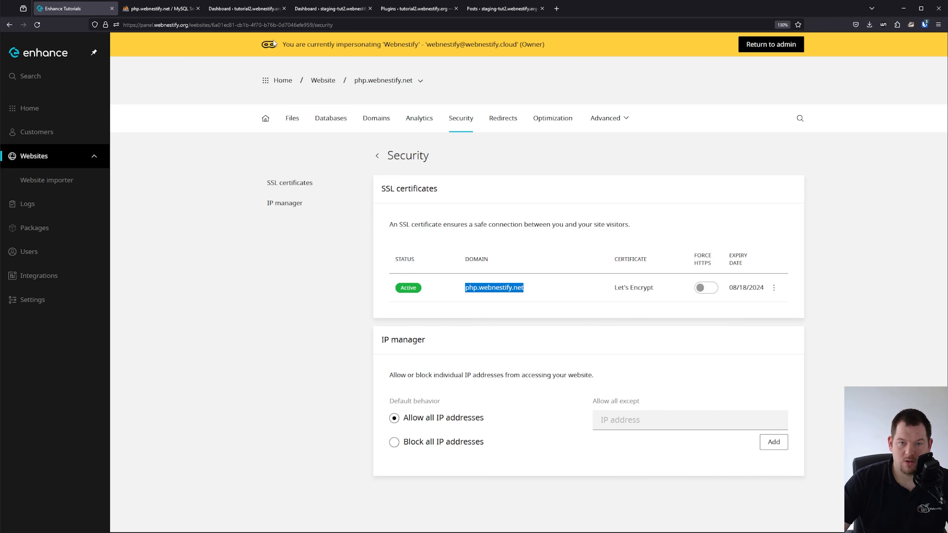
Load php.webnestify.net in the phpMyAdmin tab.
left_click(171, 8)
left_click(172, 24)
key("ctrl+v")
key("Return")
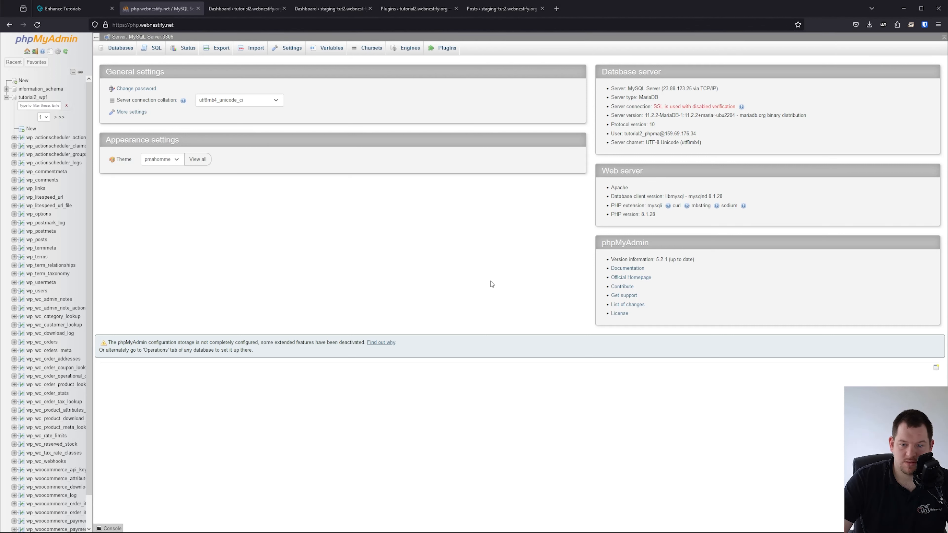
Reload php.webnestify.net to reveal the sso.html single sign-on notice.
left_click(178, 25)
key("Return")
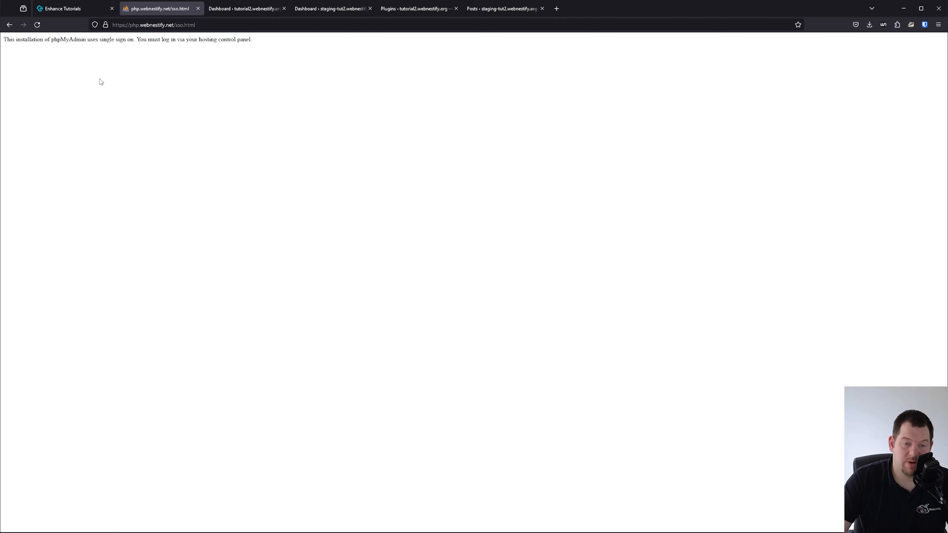
left_click(68, 15)
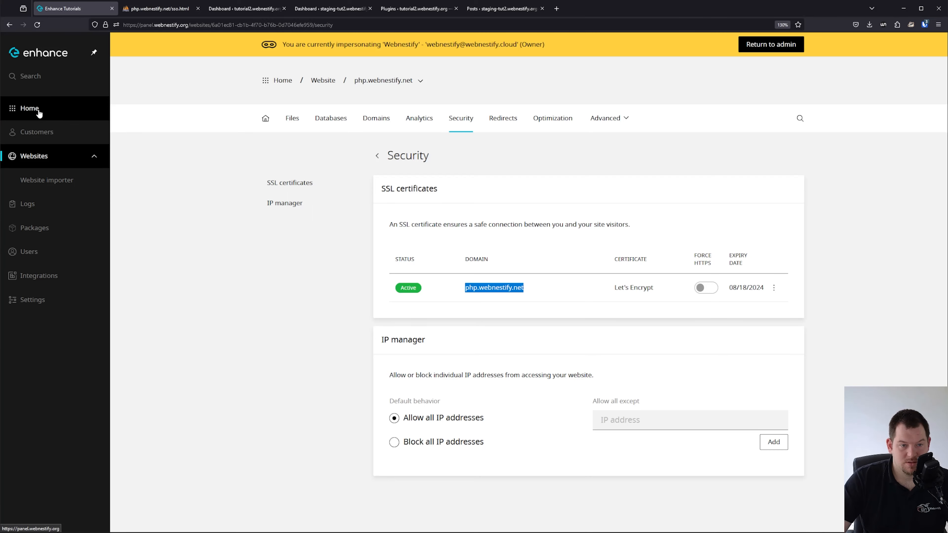
Open Users and roles through tutorial2.webnestify.org's Collaborators row.
left_click(23, 107)
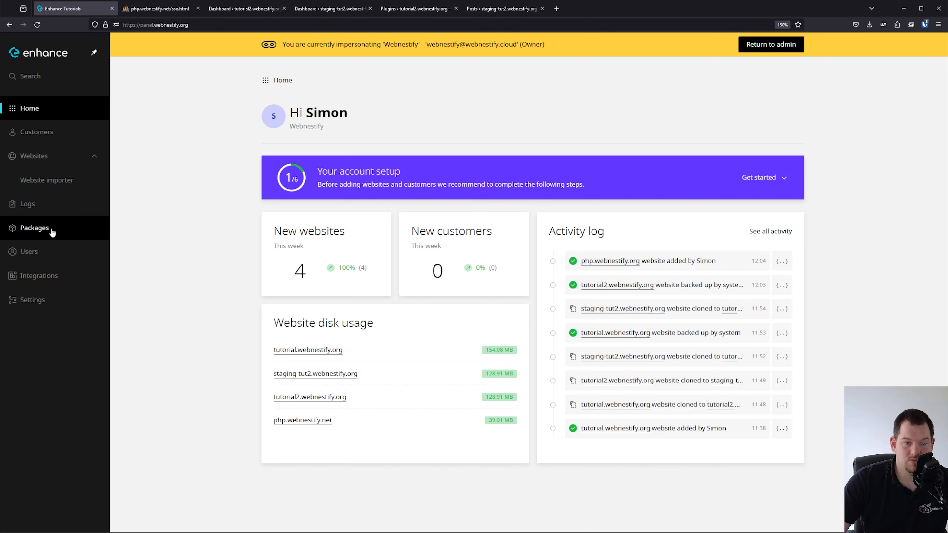
left_click(24, 165)
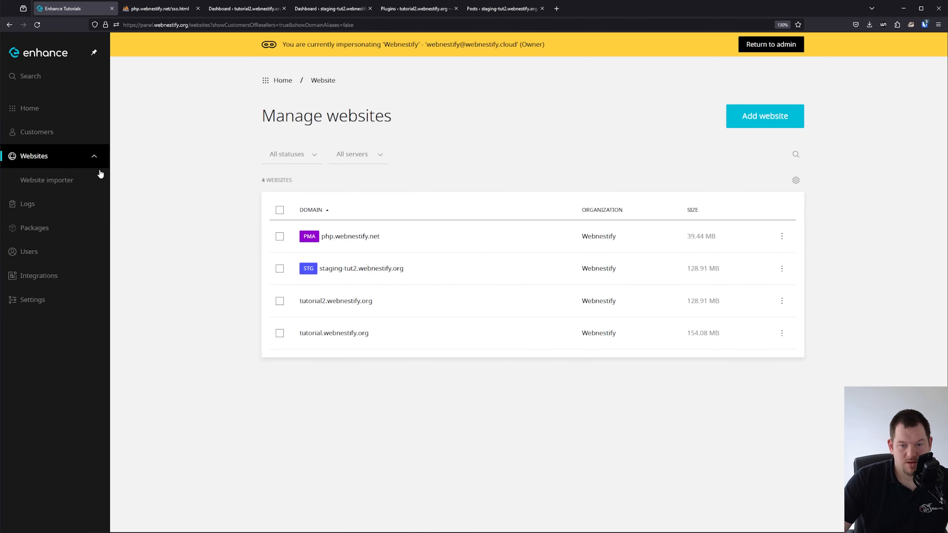
left_click(411, 302)
scroll(627, 128, "down", 3)
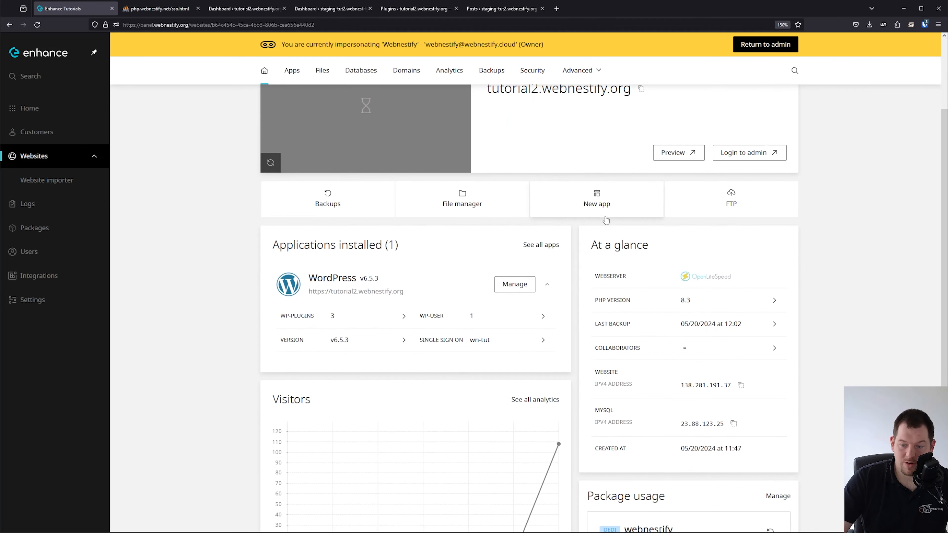
left_click(646, 351)
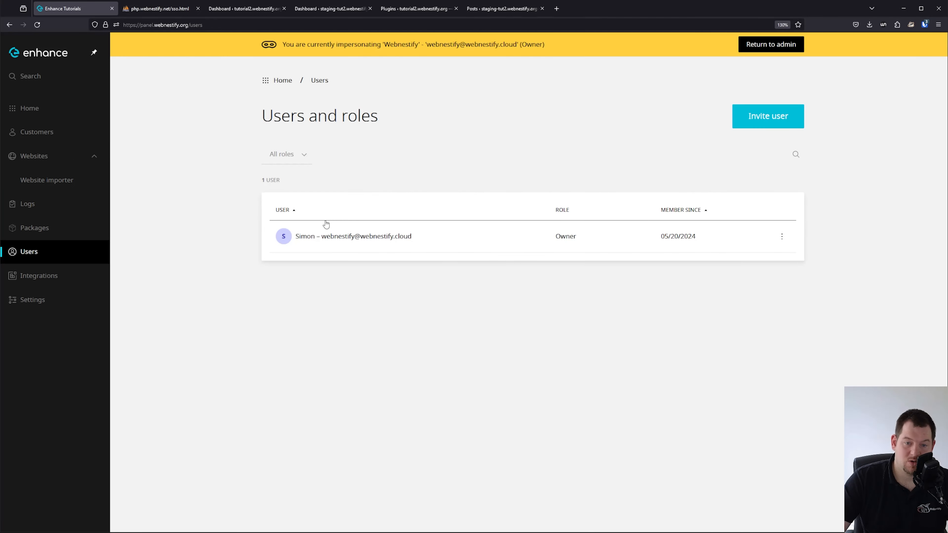
Start a new user invite named 'dev1' with the Collaborator role.
left_click(773, 119)
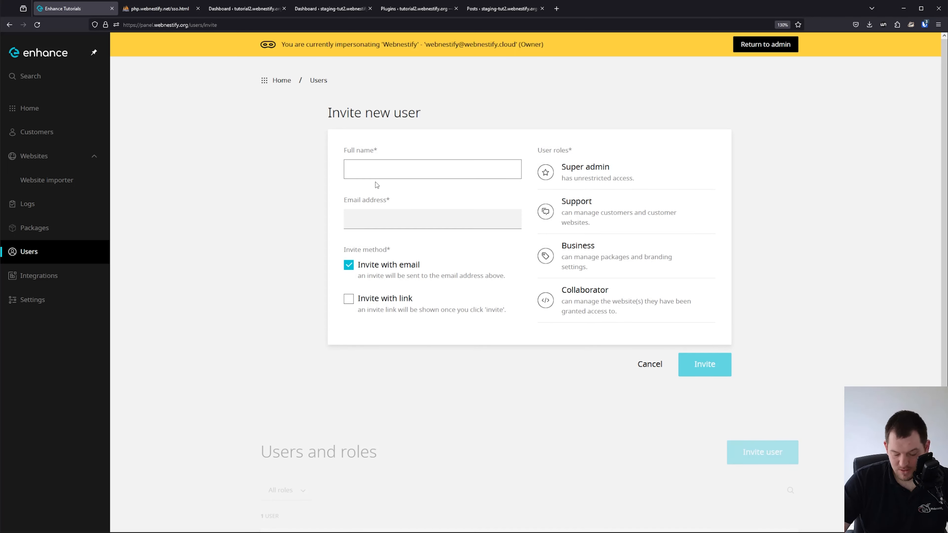
type("dev1")
key("Tab")
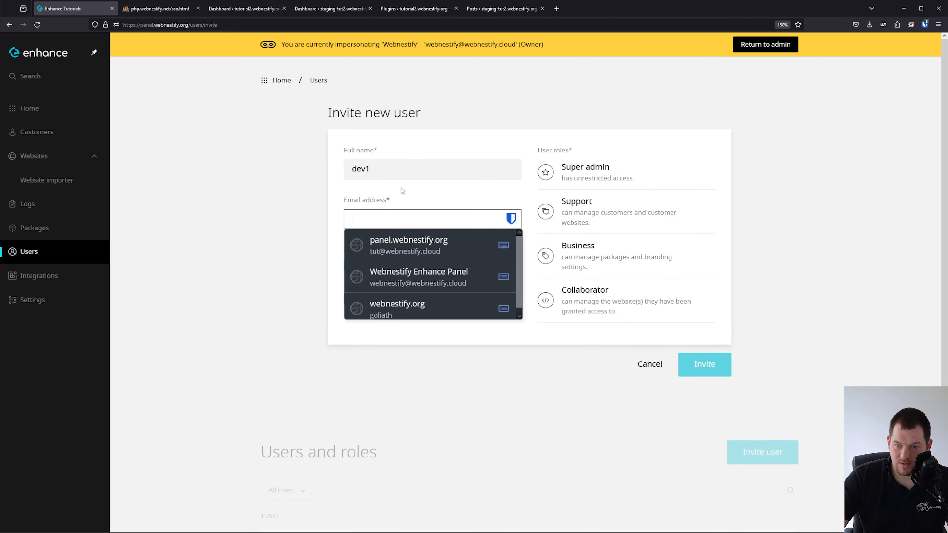
left_click(634, 290)
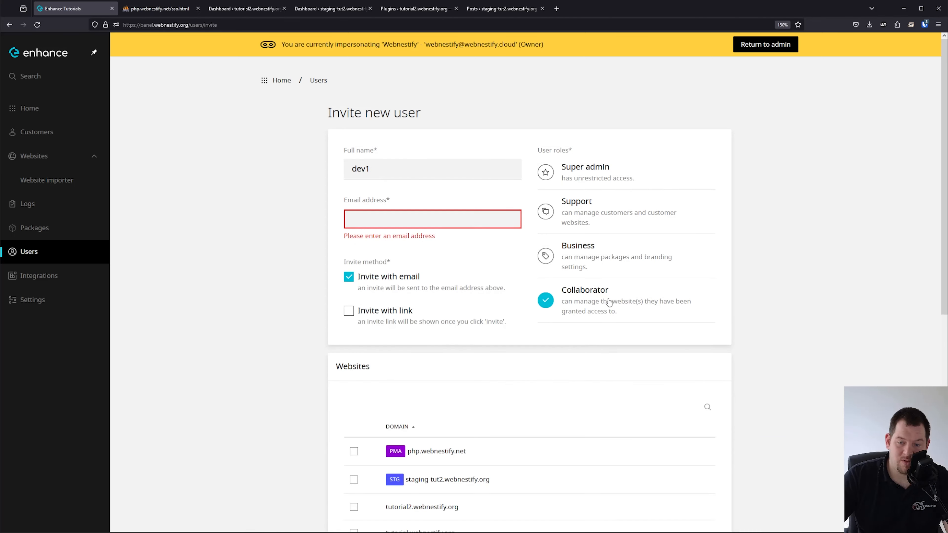
Toggle website access for tutorial2.webnestify.org and tutorial.webnestify.org on and back off.
scroll(595, 405, "down", 3)
left_click(354, 398)
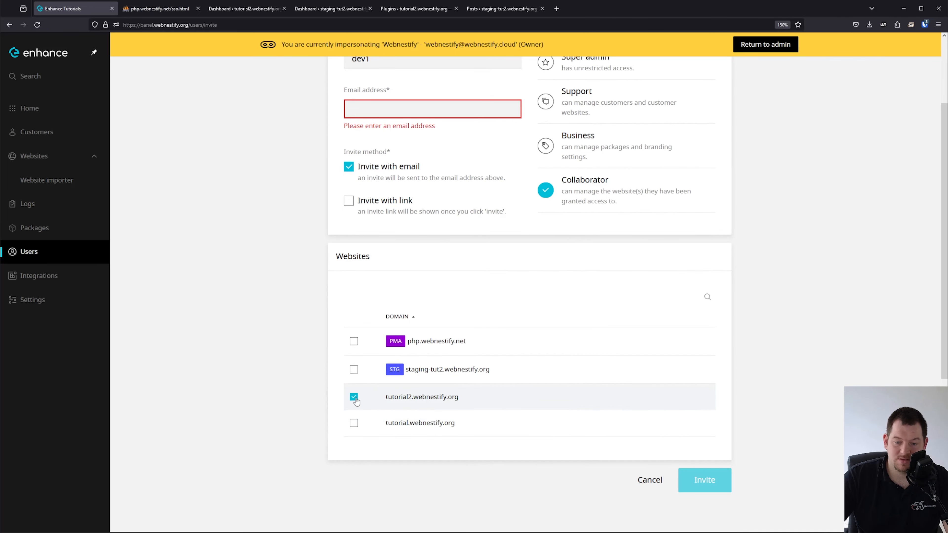
left_click(354, 424)
left_click(354, 397)
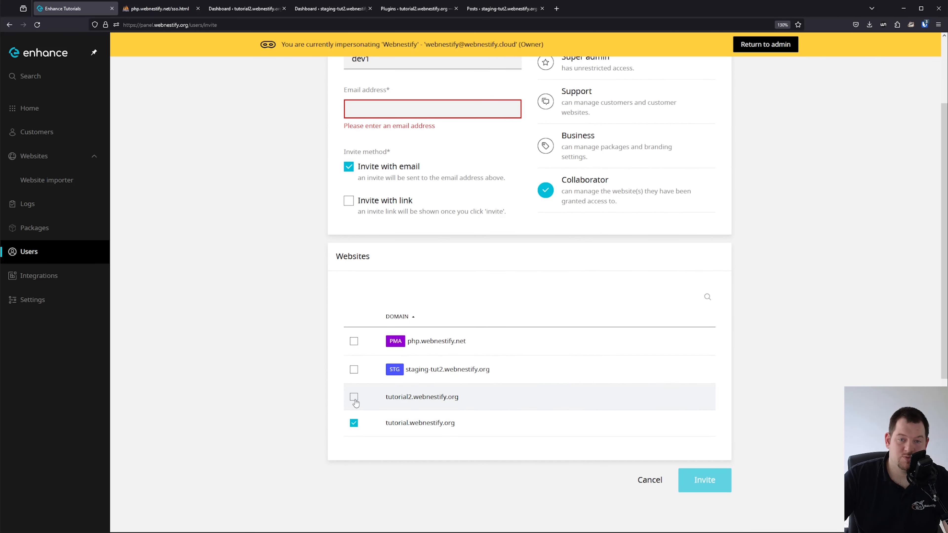
left_click(354, 423)
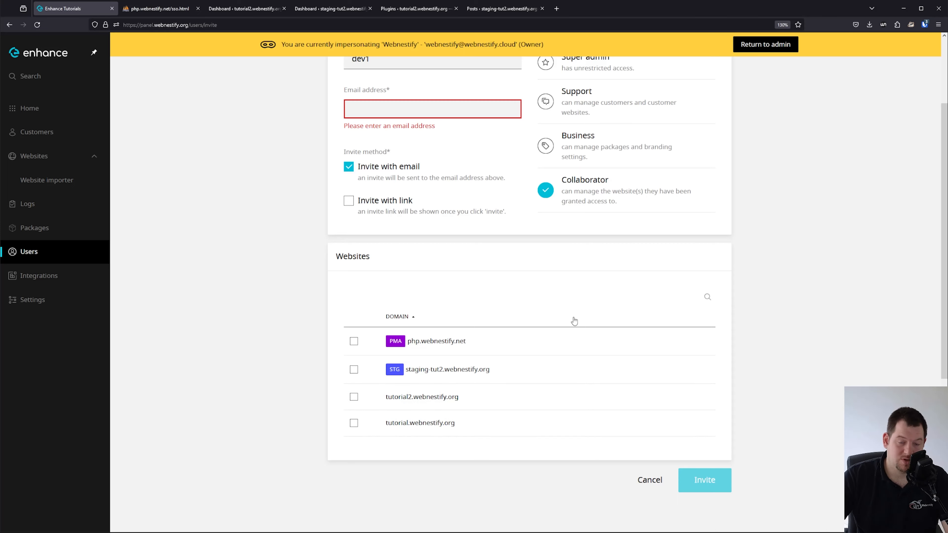
Enable the invite link option and switch email invites off, on, then off again.
scroll(556, 303, "up", 3)
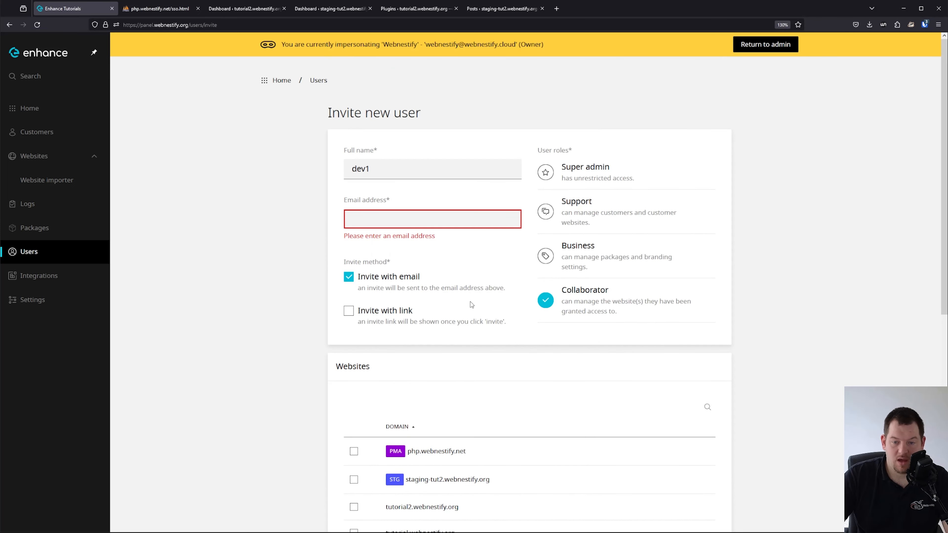
left_click(373, 309)
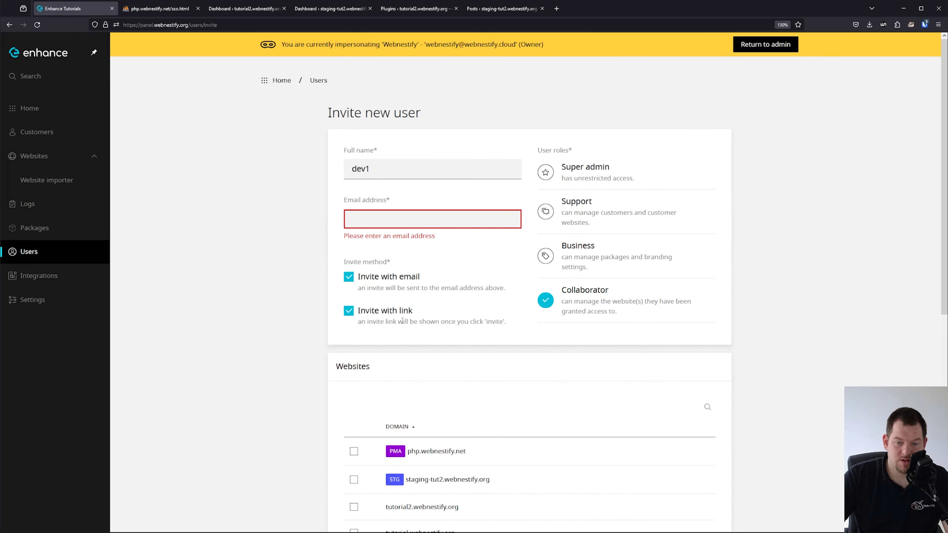
left_click(384, 282)
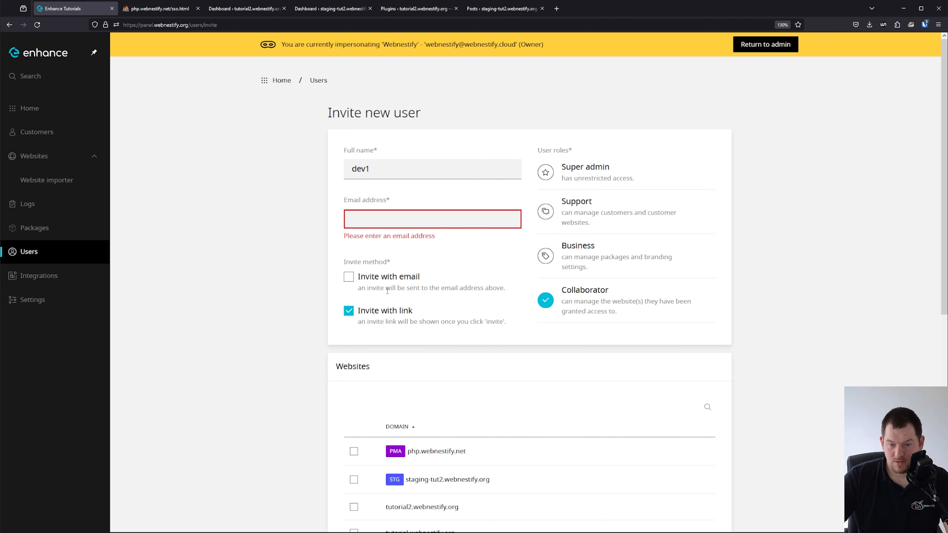
left_click(393, 277)
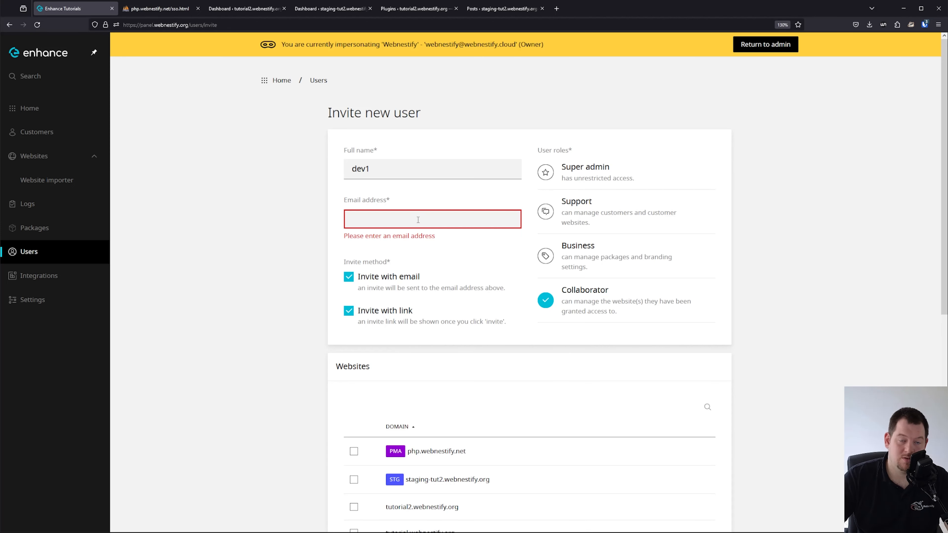
left_click(368, 284)
Cancel the dev1 invitation and return to the Home dashboard.
scroll(377, 305, "down", 5)
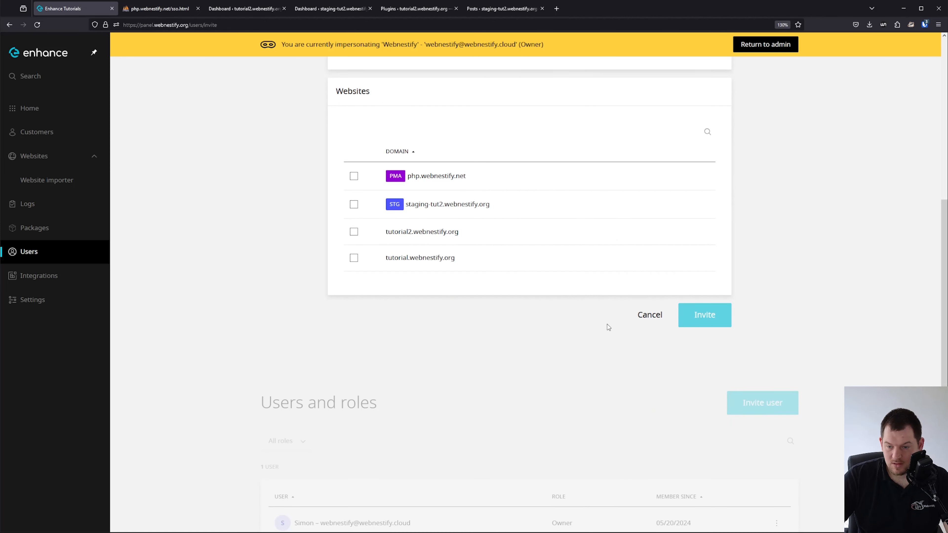
left_click(641, 322)
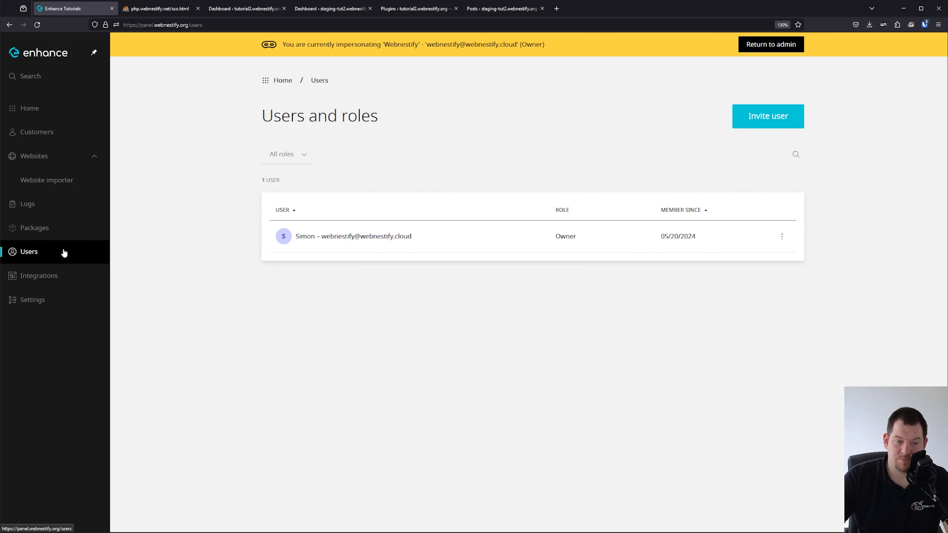
left_click(43, 104)
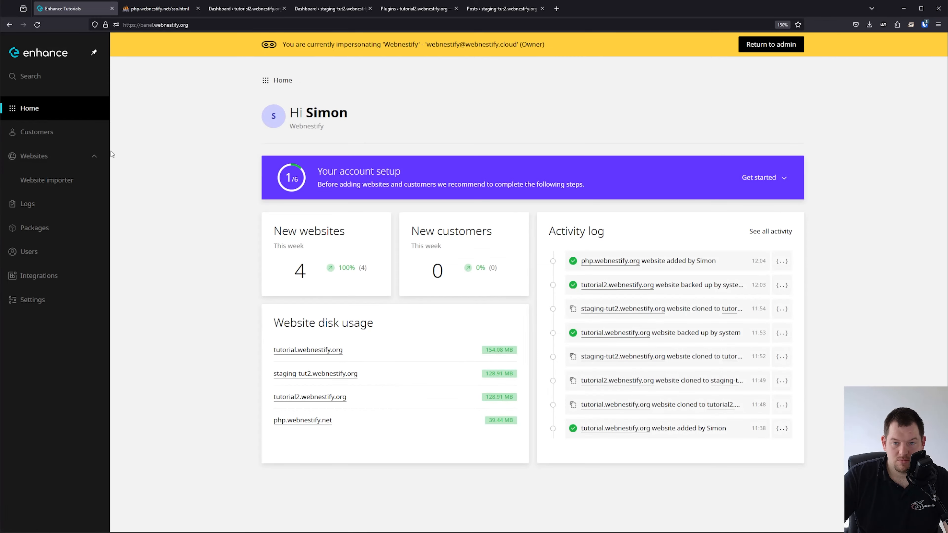